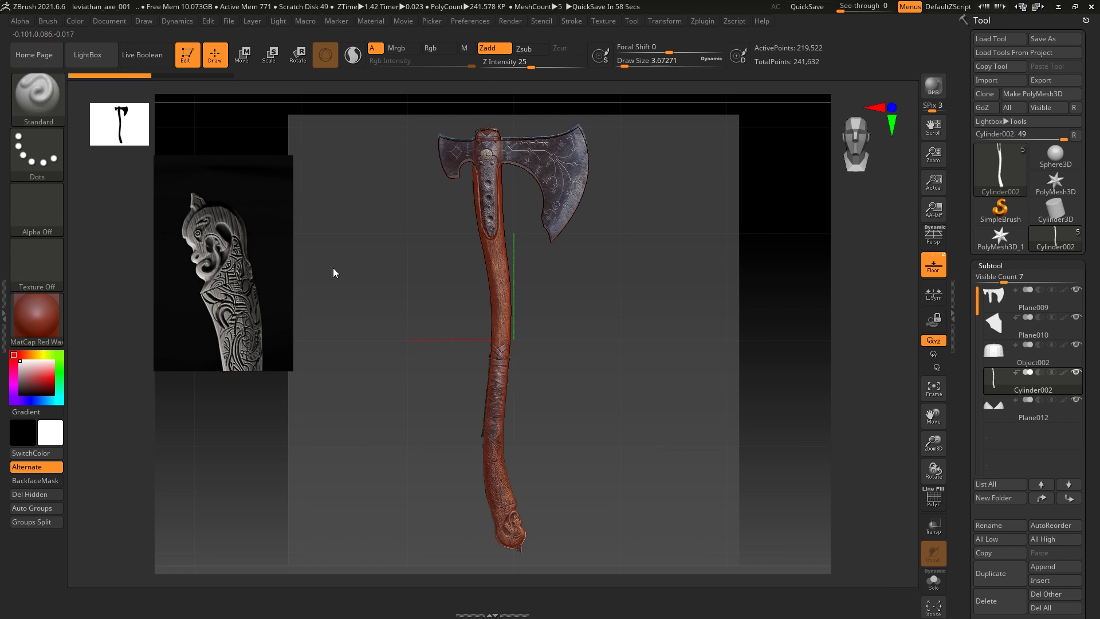
# Orbit, pan and zoom from an oblique view to a close side view of the carved pommel head
pyautogui.moveTo(644, 381)
pyautogui.mouseDown()
pyautogui.moveTo(769, 381)
pyautogui.moveTo(737, 290)
pyautogui.moveTo(766, 287)
pyautogui.moveTo(640, 239)
pyautogui.moveTo(724, 300)
pyautogui.moveTo(712, 299)
pyautogui.moveTo(764, 290)
pyautogui.moveTo(727, 327)
pyautogui.moveTo(719, 311)
pyautogui.moveTo(538, 436)
pyautogui.mouseUp()
pyautogui.scroll(5, 640, 239)
pyautogui.keyDown('alt'); pyautogui.moveTo(682, 386); pyautogui.dragTo(676, 296); pyautogui.keyUp('alt')
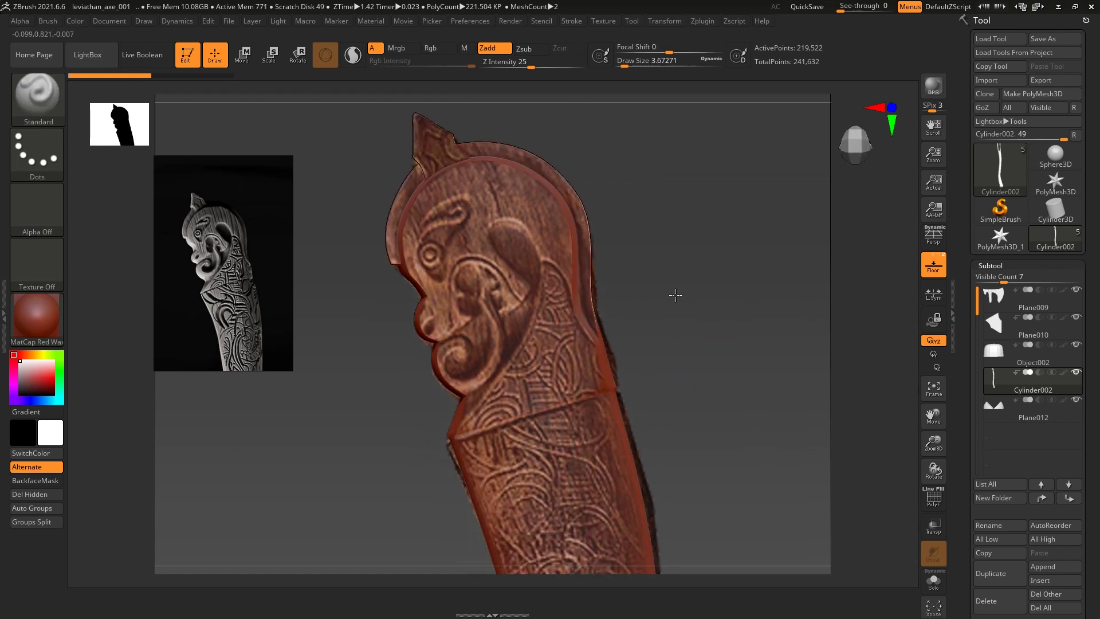
pyautogui.moveTo(676, 329)
pyautogui.keyDown('alt'); pyautogui.mouseDown()
pyautogui.moveTo(678, 277)
pyautogui.moveTo(707, 263)
pyautogui.moveTo(705, 348)
pyautogui.moveTo(498, 419)
pyautogui.mouseUp(); pyautogui.keyUp('alt')
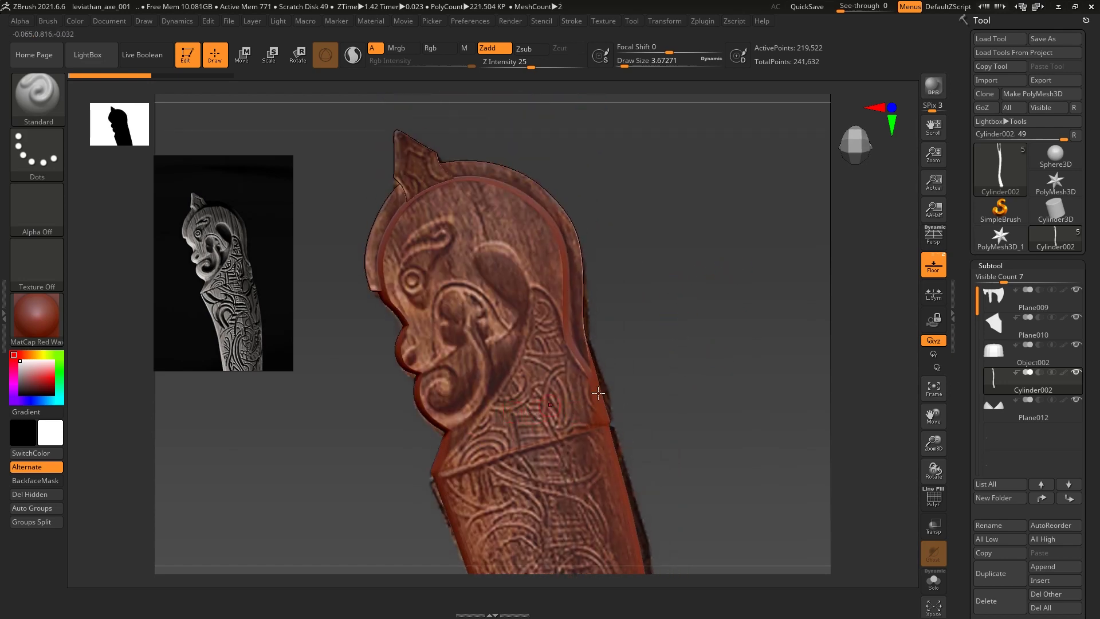
pyautogui.keyDown('shift'); pyautogui.moveTo(522, 321); pyautogui.dragTo(566, 352); pyautogui.keyUp('shift')
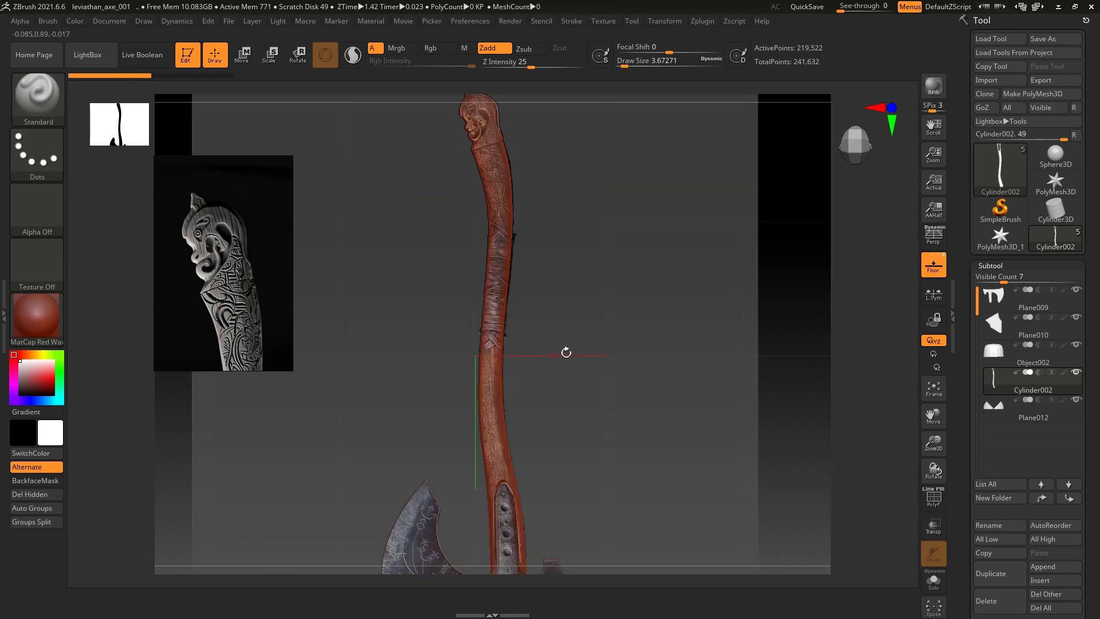
pyautogui.moveTo(550, 228)
pyautogui.keyDown('alt'); pyautogui.mouseDown()
pyautogui.moveTo(715, 262)
pyautogui.moveTo(712, 295)
pyautogui.mouseUp(); pyautogui.keyUp('alt')
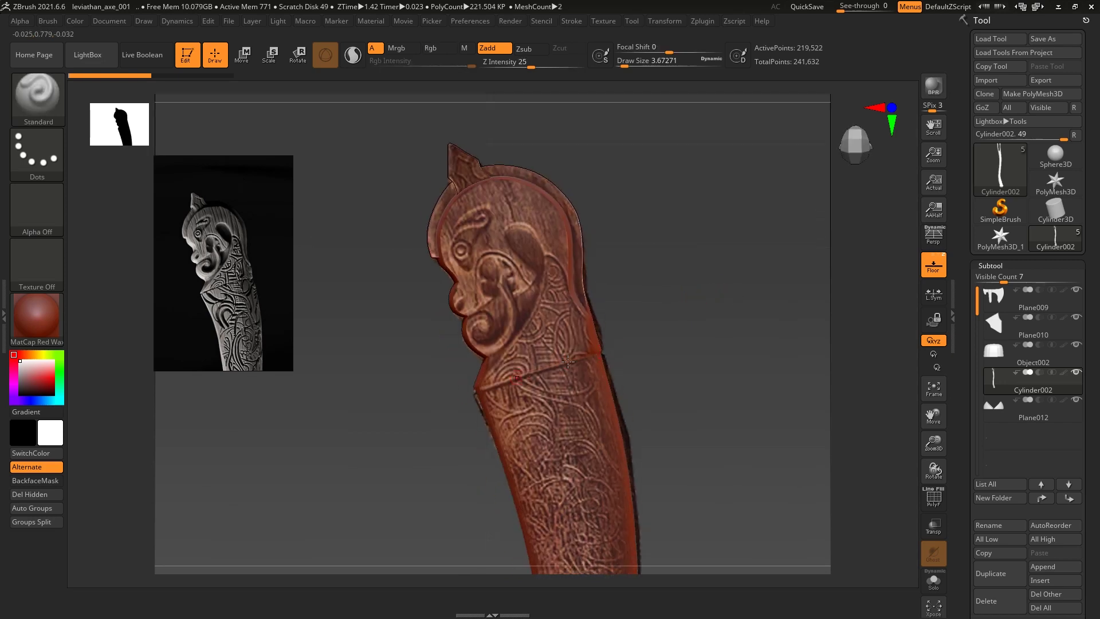
pyautogui.moveTo(675, 306)
pyautogui.mouseDown()
pyautogui.moveTo(741, 322)
pyautogui.moveTo(727, 263)
pyautogui.moveTo(731, 282)
pyautogui.moveTo(676, 384)
pyautogui.moveTo(635, 362)
pyautogui.mouseUp()
# Move the reference image down-left and select the SliceCurve brush
pyautogui.hotkey('shift', 'f')
pyautogui.hotkey('shift', 'f')
pyautogui.hotkey('ctrl', 'shift')
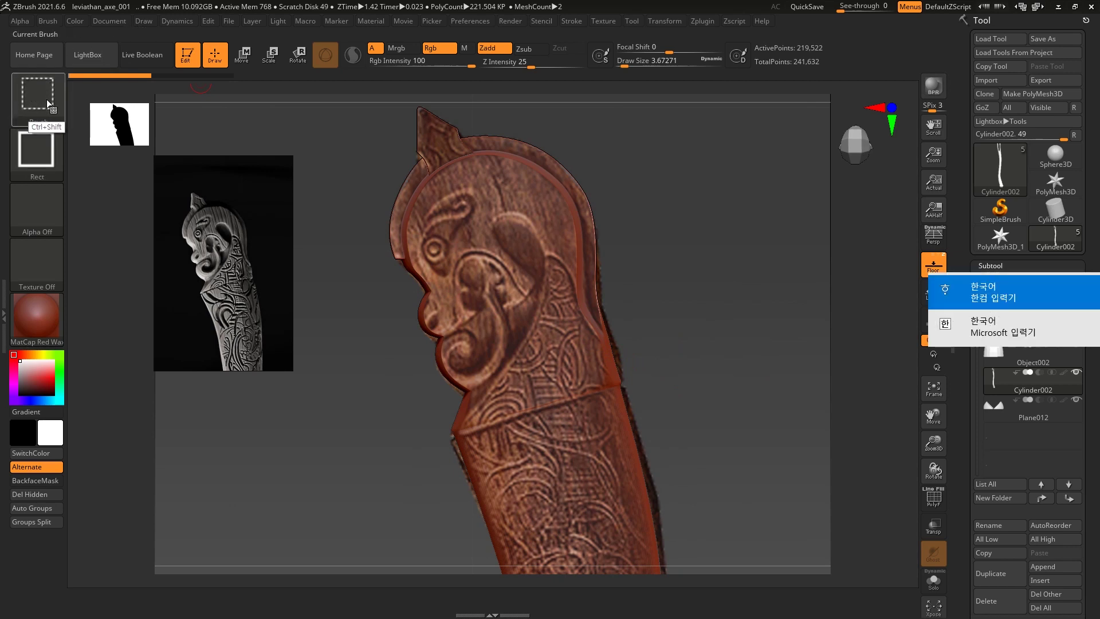
pyautogui.hotkey('ctrl', 'shift')
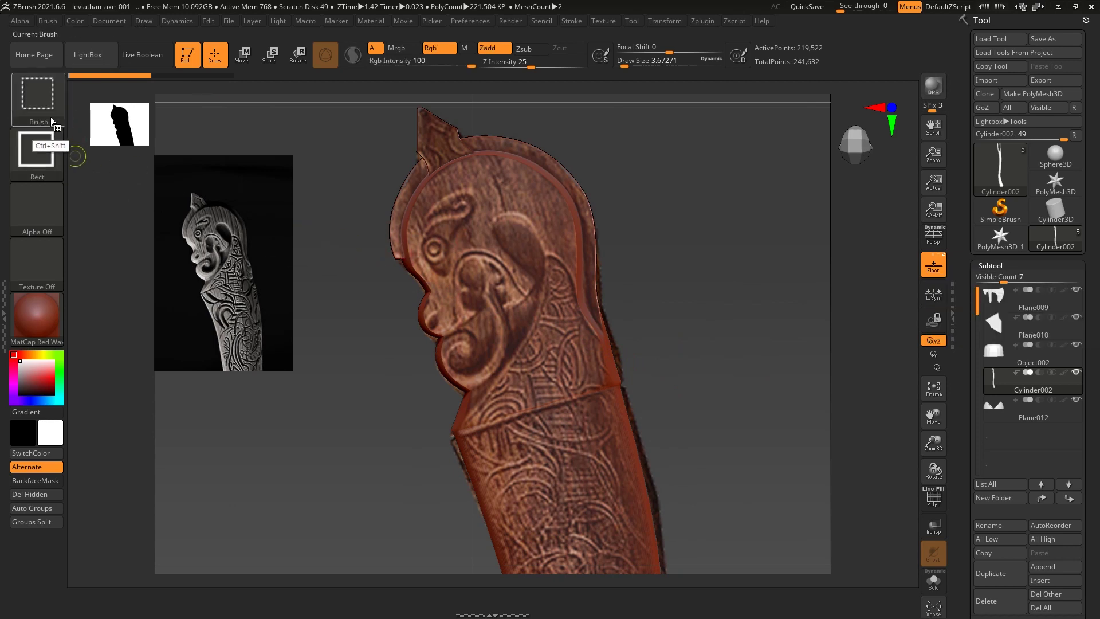
pyautogui.keyDown('ctrl'); pyautogui.keyDown('shift'); pyautogui.click(41, 113); pyautogui.keyUp('shift'); pyautogui.keyUp('ctrl')
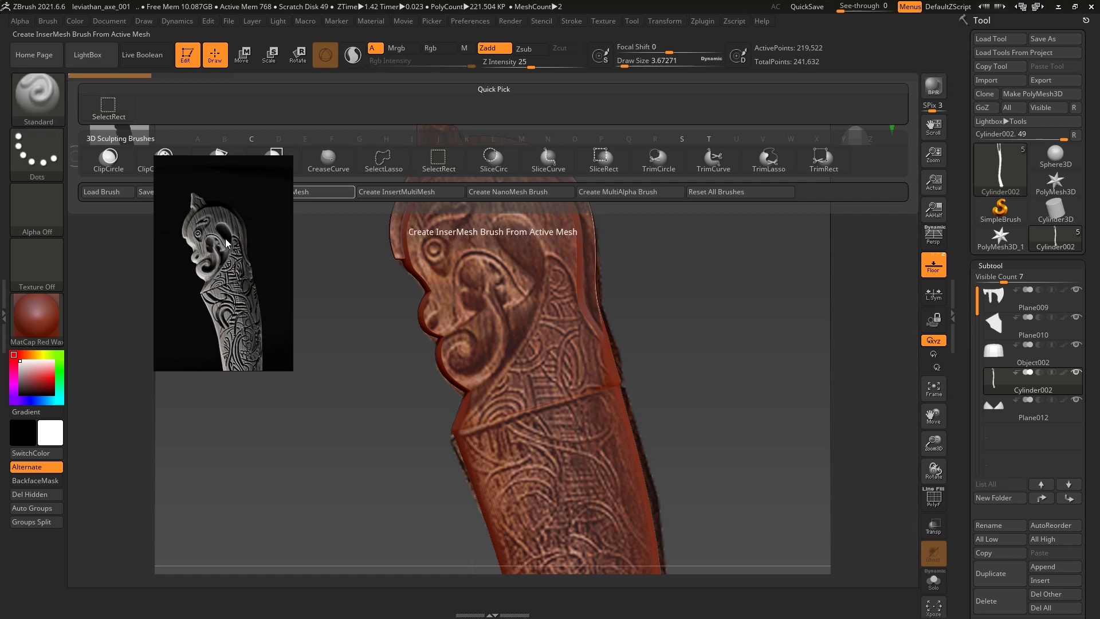
pyautogui.moveTo(182, 201); pyautogui.dragTo(154, 265)
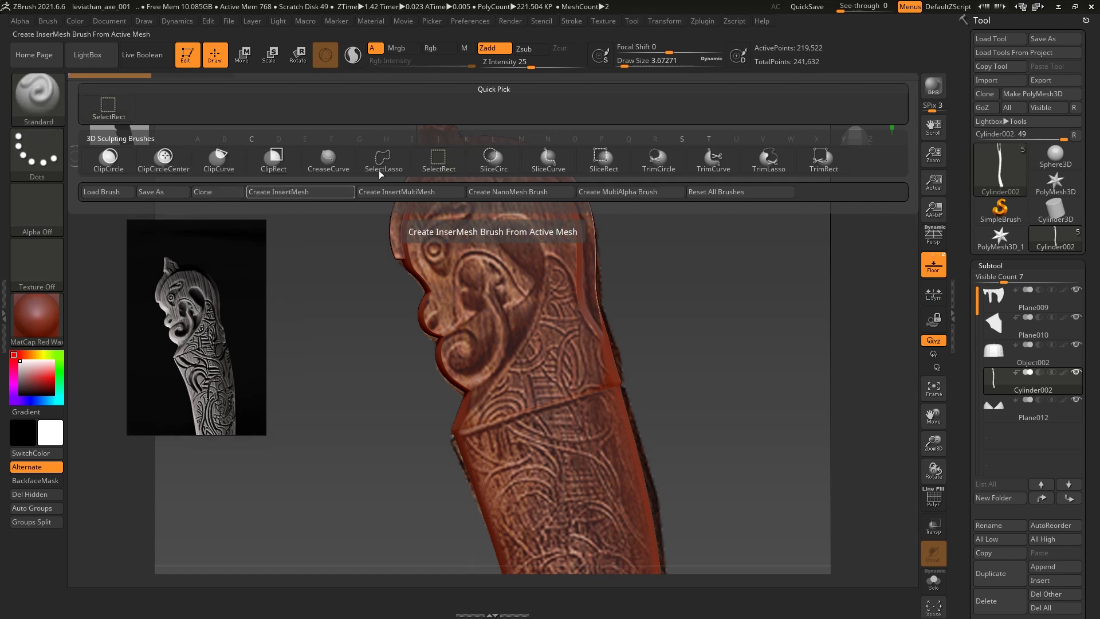
pyautogui.click(552, 157)
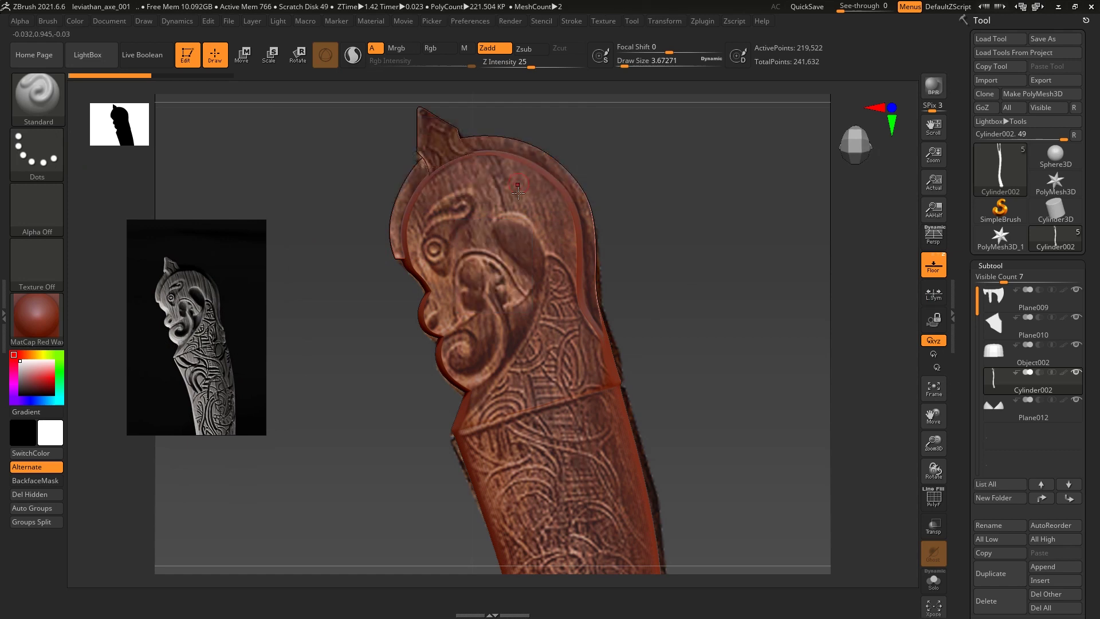
# Attempt a SliceCurve cut across the handle, which subdivision levels block
pyautogui.keyDown('alt'); pyautogui.moveTo(670, 352); pyautogui.dragTo(681, 318); pyautogui.keyUp('alt')
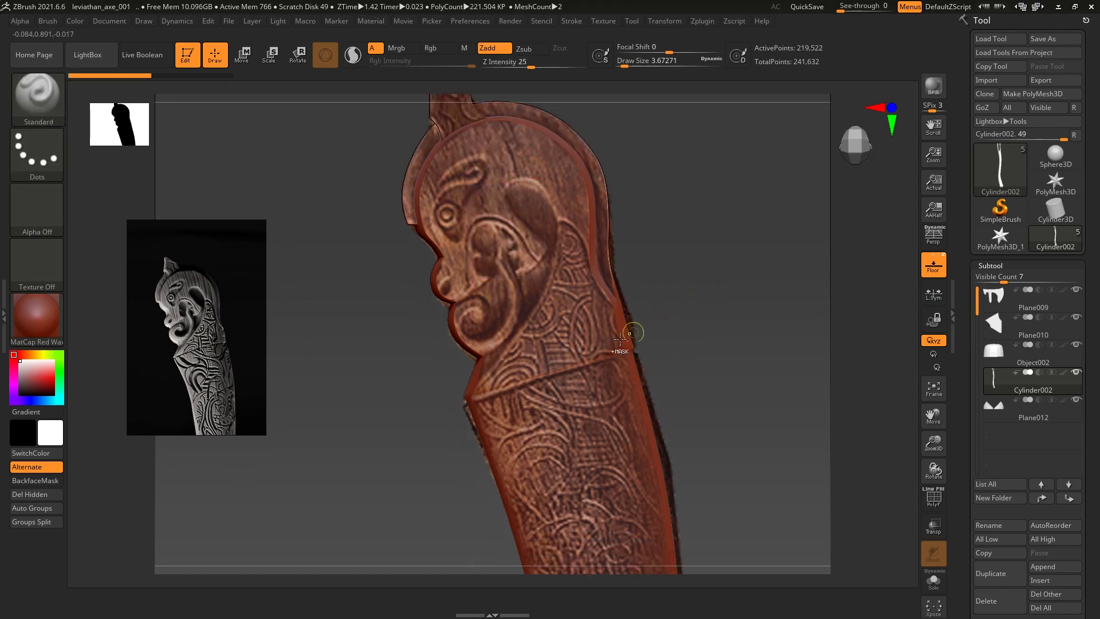
pyautogui.keyDown('ctrl'); pyautogui.keyDown('shift'); pyautogui.moveTo(693, 318); pyautogui.dragTo(743, 295); pyautogui.keyUp('shift'); pyautogui.keyUp('ctrl')
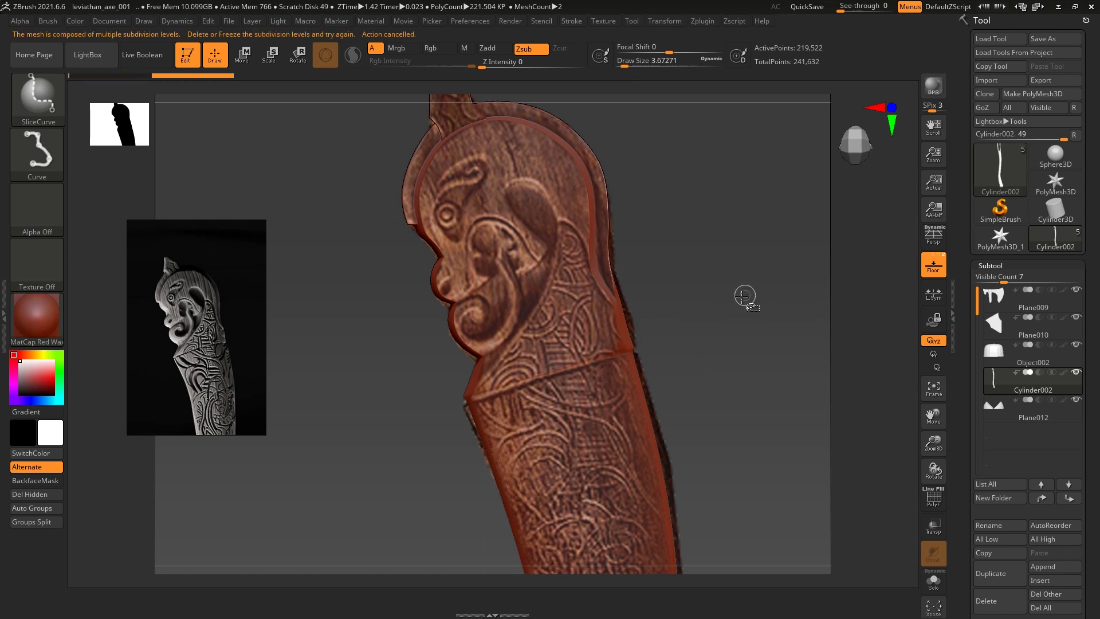
pyautogui.click(999, 266)
pyautogui.click(1007, 281)
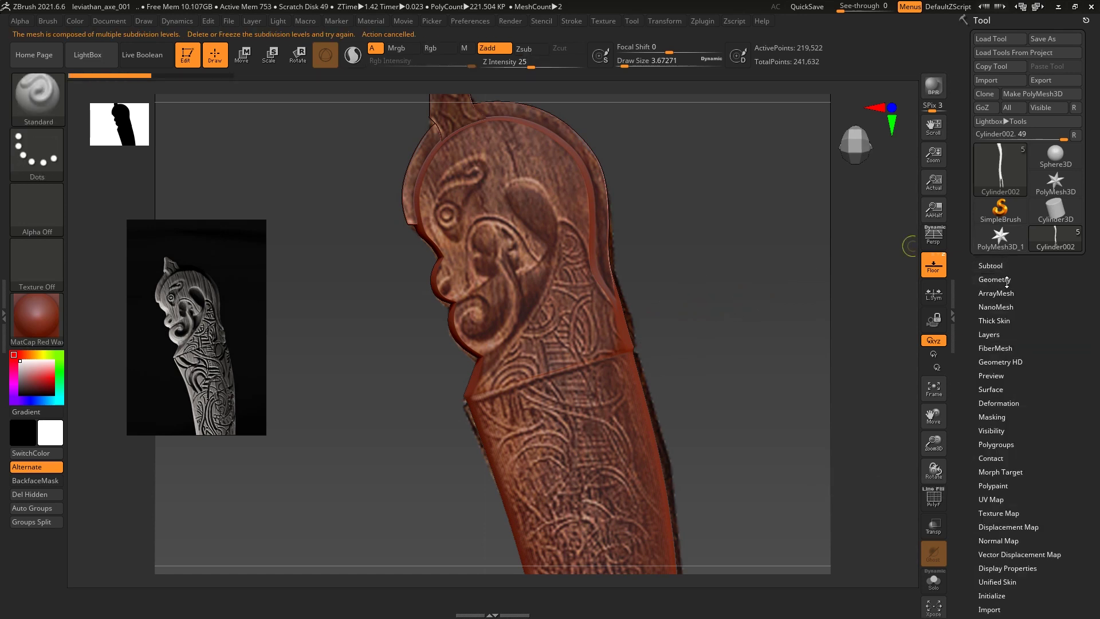
# Turn off Floor and Del Lower the handle's subdivisions, leaving about 880k polygons
pyautogui.click(932, 270)
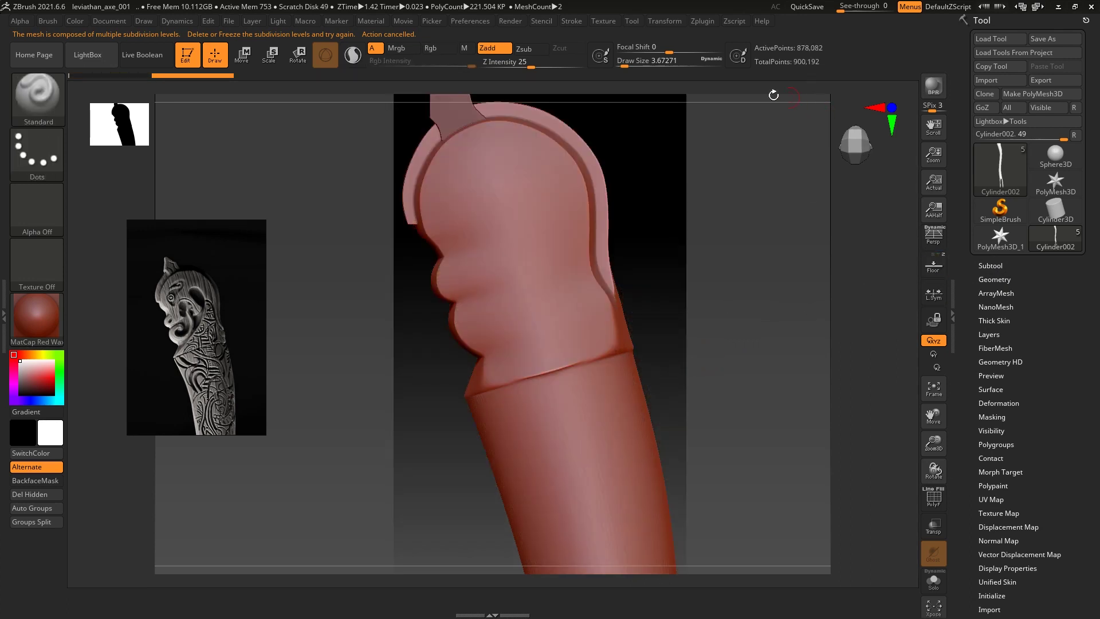
pyautogui.click(995, 279)
pyautogui.click(990, 280)
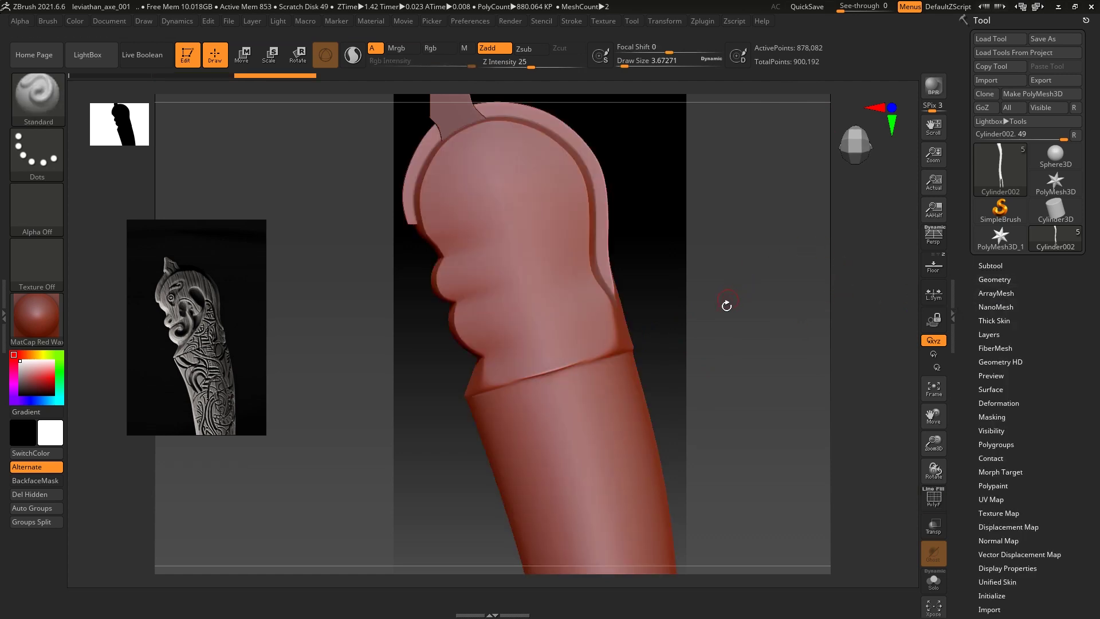
pyautogui.click(996, 264)
pyautogui.click(994, 265)
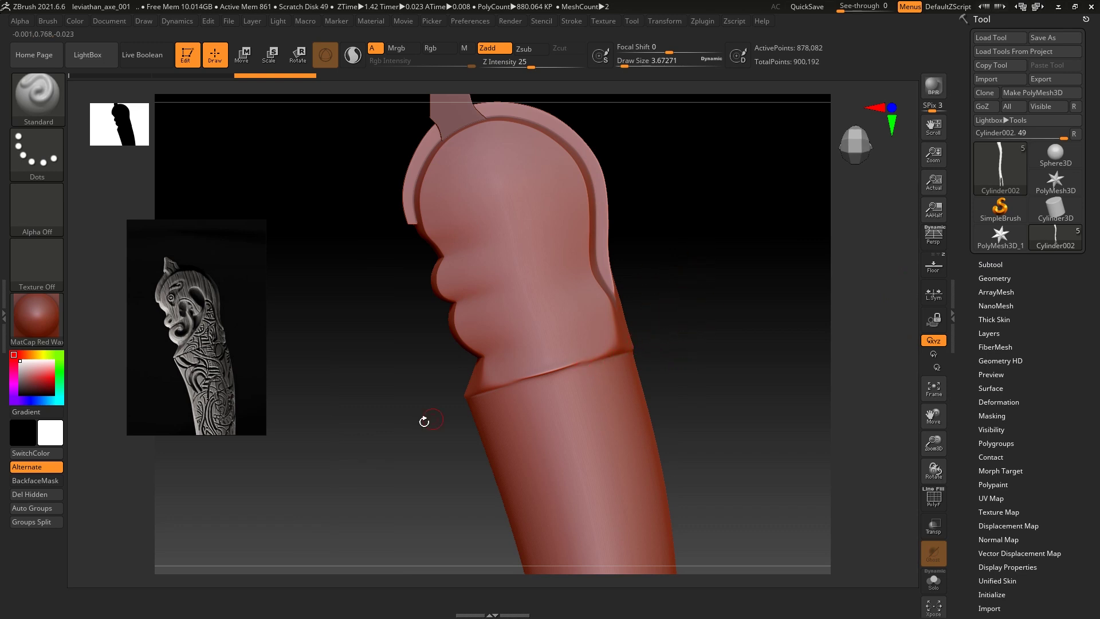
# Slice across the collar seam with SliceCurve, separating head and shaft polygroups
pyautogui.keyDown('ctrl'); pyautogui.keyDown('shift'); pyautogui.moveTo(570, 362); pyautogui.dragTo(422, 376); pyautogui.keyUp('shift'); pyautogui.keyUp('ctrl')
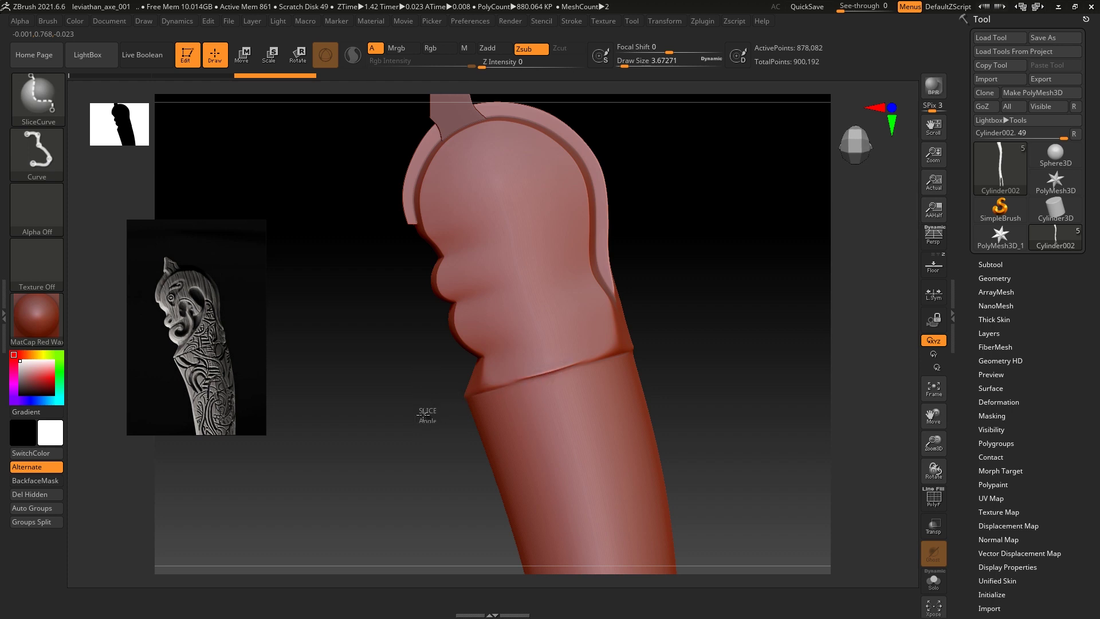
pyautogui.keyDown('ctrl'); pyautogui.keyDown('shift'); pyautogui.moveTo(422, 415); pyautogui.dragTo(312, 450); pyautogui.keyUp('shift'); pyautogui.keyUp('ctrl')
pyautogui.press('shift')
pyautogui.keyDown('ctrl'); pyautogui.keyDown('shift'); pyautogui.moveTo(443, 405); pyautogui.dragTo(678, 337); pyautogui.keyUp('shift'); pyautogui.keyUp('ctrl')
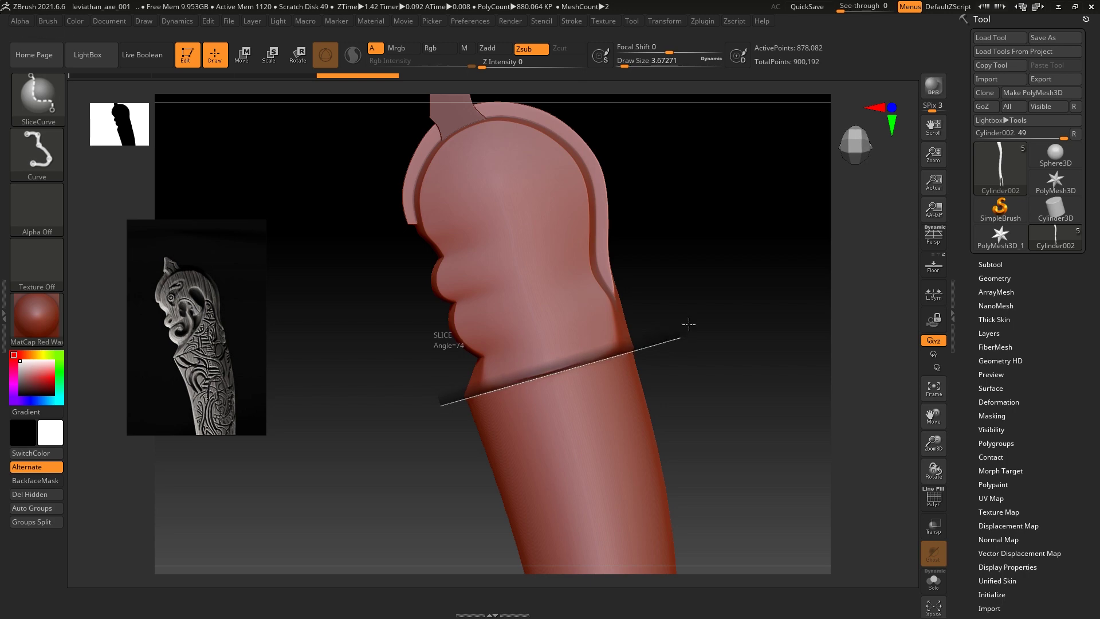
pyautogui.keyDown('ctrl'); pyautogui.keyDown('shift'); pyautogui.moveTo(689, 324); pyautogui.dragTo(691, 323); pyautogui.keyUp('shift'); pyautogui.keyUp('ctrl')
pyautogui.hotkey('shift', 'f')
pyautogui.moveTo(779, 369)
pyautogui.mouseDown()
pyautogui.moveTo(870, 363)
pyautogui.moveTo(800, 300)
pyautogui.moveTo(768, 376)
pyautogui.moveTo(777, 336)
pyautogui.moveTo(774, 379)
pyautogui.mouseUp()
pyautogui.hotkey('shift', 'f')
pyautogui.hotkey('shift', 'f')
pyautogui.hotkey('shift', 'f')
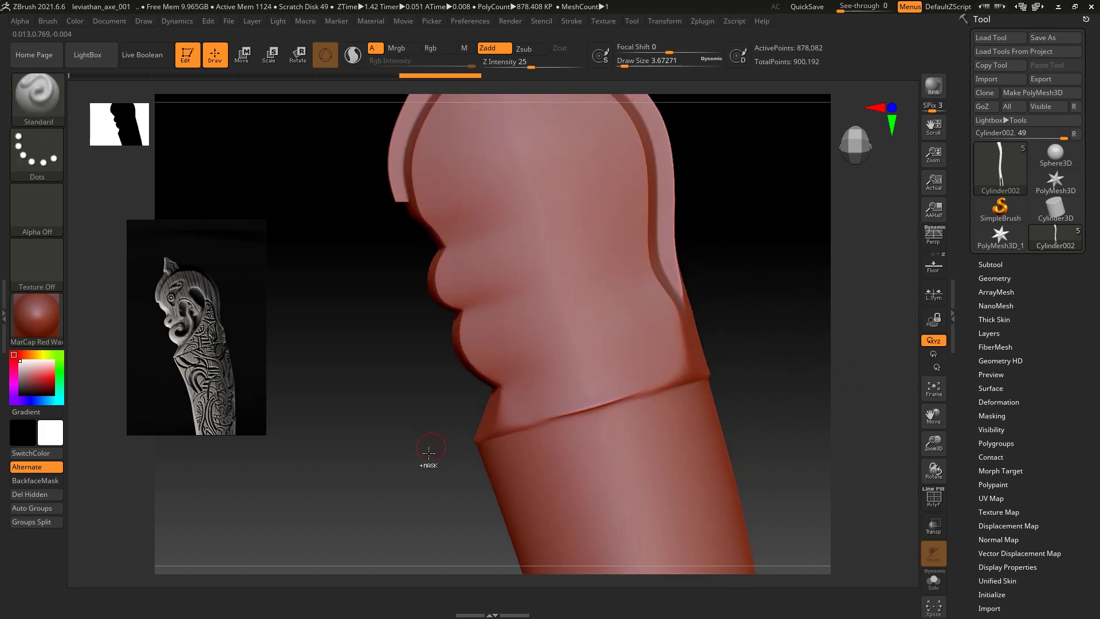
pyautogui.moveTo(429, 453)
pyautogui.keyDown('ctrl'); pyautogui.keyDown('shift'); pyautogui.mouseDown()
pyautogui.moveTo(484, 455)
pyautogui.moveTo(754, 364)
pyautogui.moveTo(745, 365)
pyautogui.mouseUp(); pyautogui.keyUp('shift'); pyautogui.keyUp('ctrl')
pyautogui.hotkey('shift', 'f')
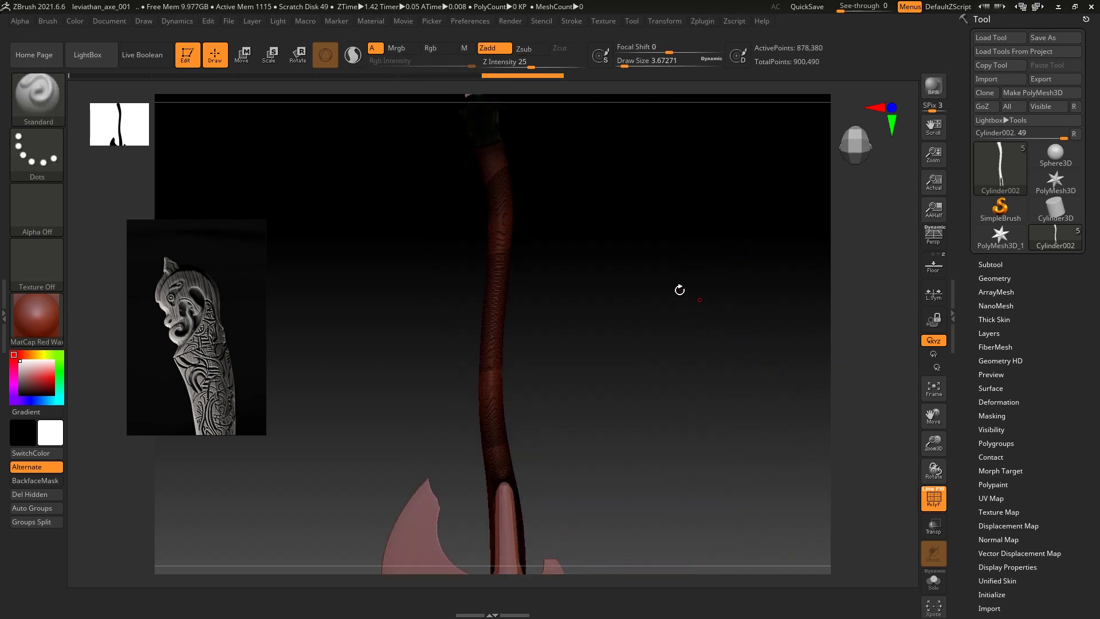
# DynaMesh the handle at resolution 3776 with Groups on and Project off
pyautogui.moveTo(737, 272)
pyautogui.mouseDown()
pyautogui.moveTo(764, 376)
pyautogui.moveTo(789, 302)
pyautogui.moveTo(781, 342)
pyautogui.moveTo(795, 337)
pyautogui.moveTo(776, 320)
pyautogui.mouseUp()
pyautogui.hotkey('shift', 'f')
pyautogui.hotkey('shift', 'f')
pyautogui.hotkey('shift', 'f')
pyautogui.hotkey('shift', 'f')
pyautogui.hotkey('shift', 'f')
pyautogui.click(994, 279)
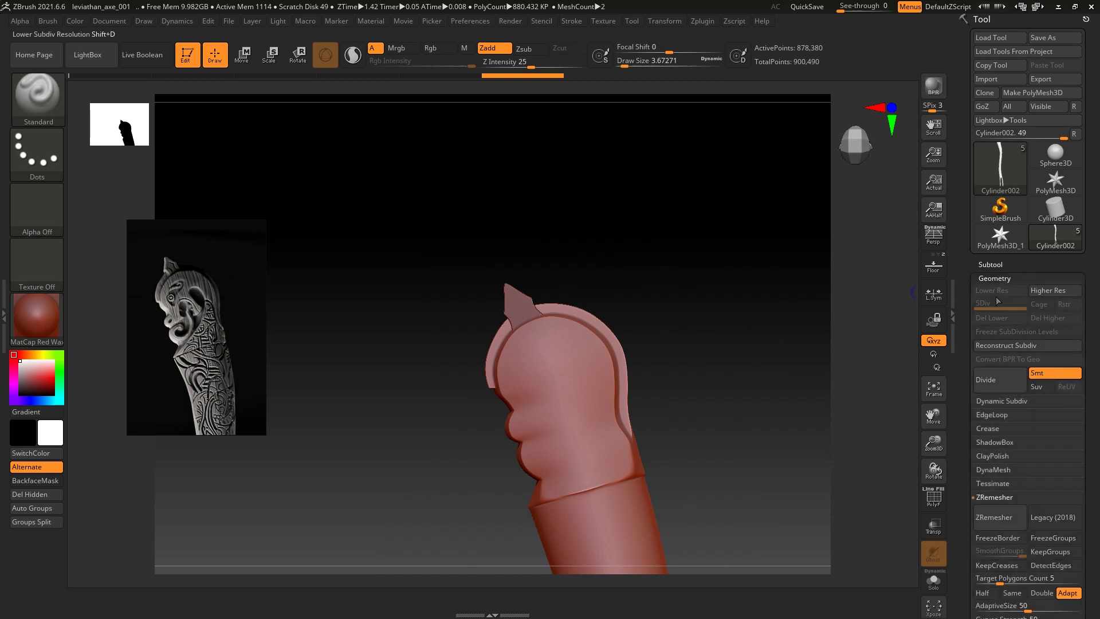
pyautogui.click(994, 470)
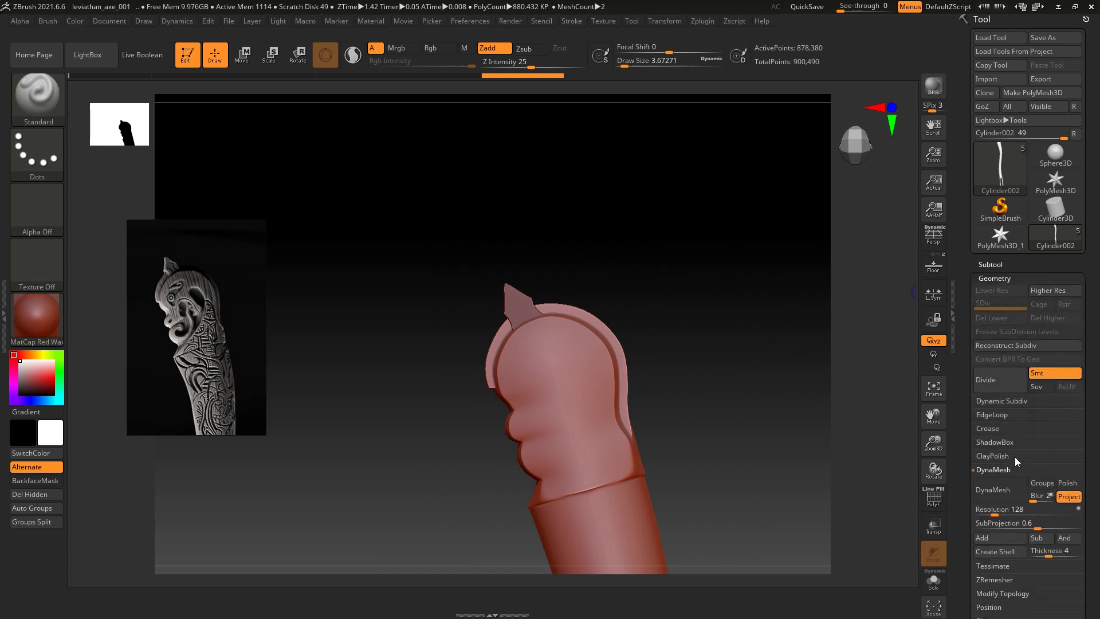
pyautogui.click(1069, 497)
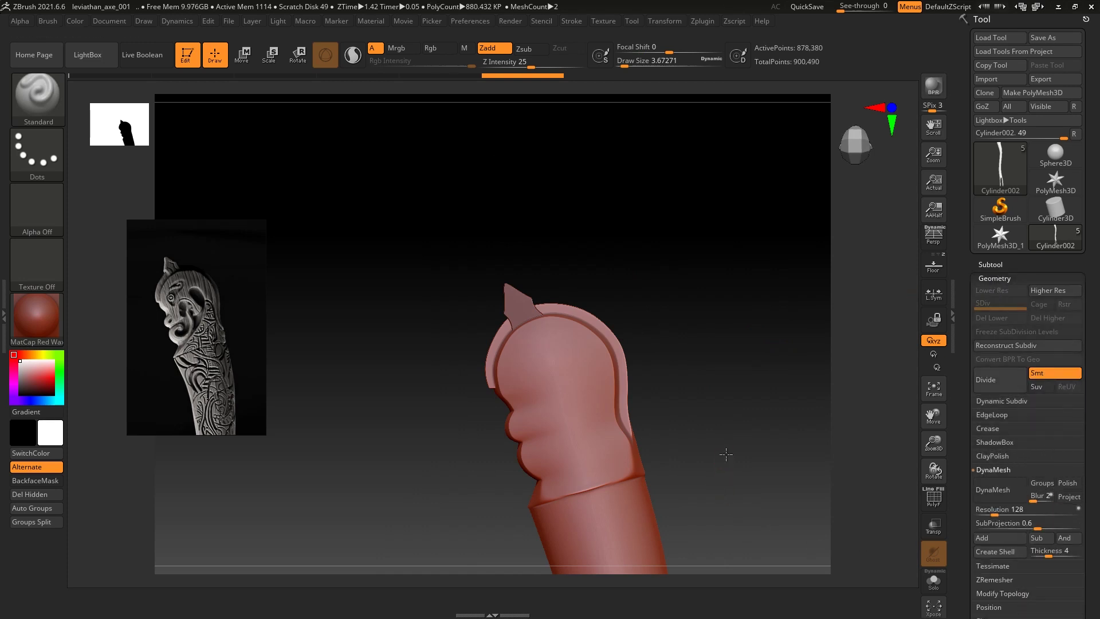
pyautogui.keyDown('alt'); pyautogui.moveTo(727, 454); pyautogui.dragTo(749, 432); pyautogui.keyUp('alt')
pyautogui.click(1041, 483)
pyautogui.moveTo(1025, 509); pyautogui.dragTo(1075, 510)
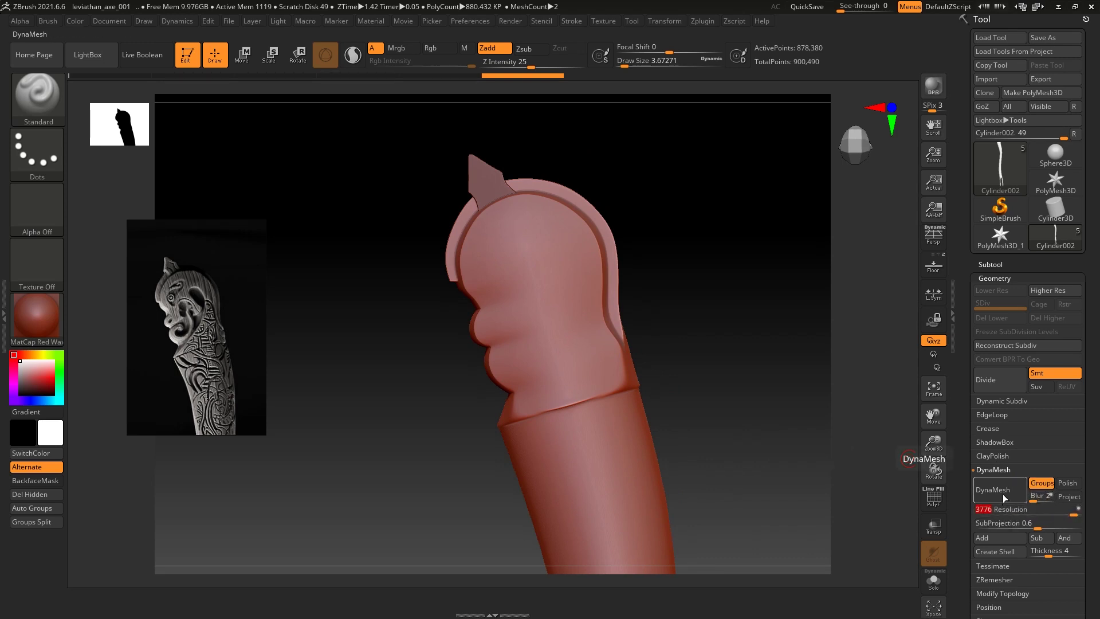
pyautogui.moveTo(818, 390)
pyautogui.keyDown('alt'); pyautogui.mouseDown()
pyautogui.moveTo(790, 351)
pyautogui.moveTo(848, 551)
pyautogui.moveTo(836, 312)
pyautogui.moveTo(813, 408)
pyautogui.mouseUp(); pyautogui.keyUp('alt')
pyautogui.hotkey('shift', 'f')
pyautogui.hotkey('shift', 'f')
pyautogui.hotkey('shift', 'f')
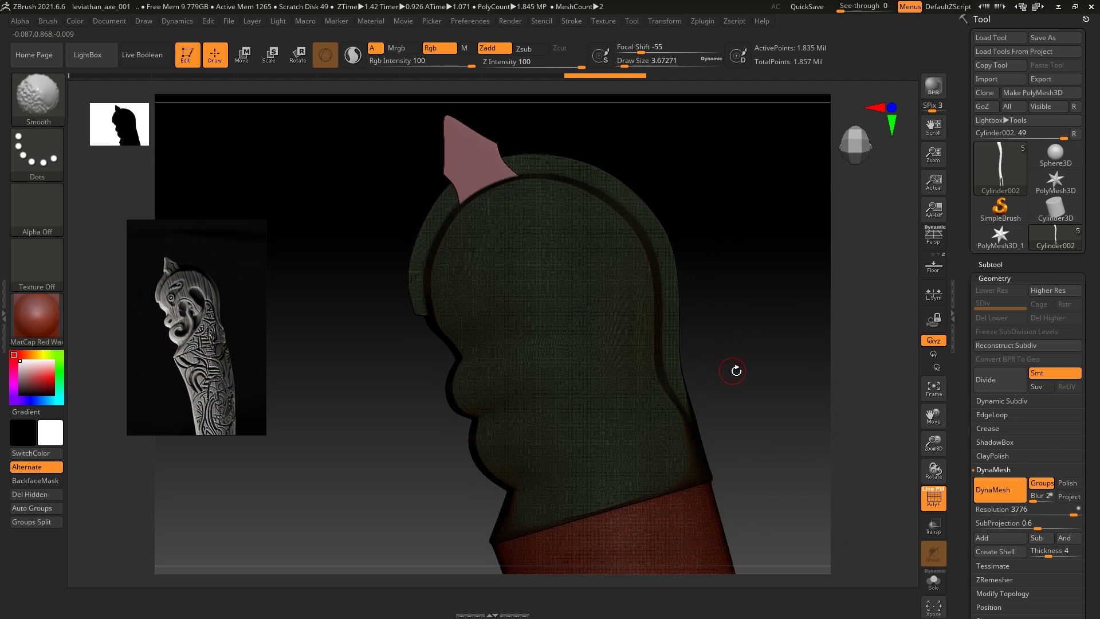
# Enlarge the brush and smooth the seam below the pommel head
pyautogui.moveTo(737, 370); pyautogui.dragTo(748, 341)
pyautogui.hotkey('shift', 'f')
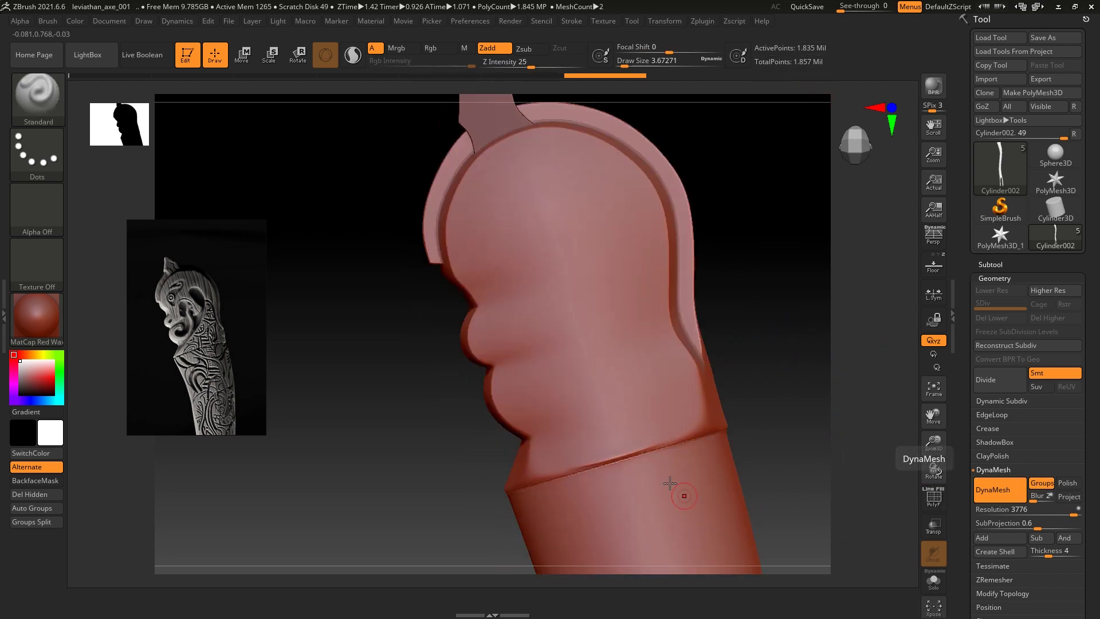
pyautogui.press(']')
pyautogui.press(']')
pyautogui.press('shift')
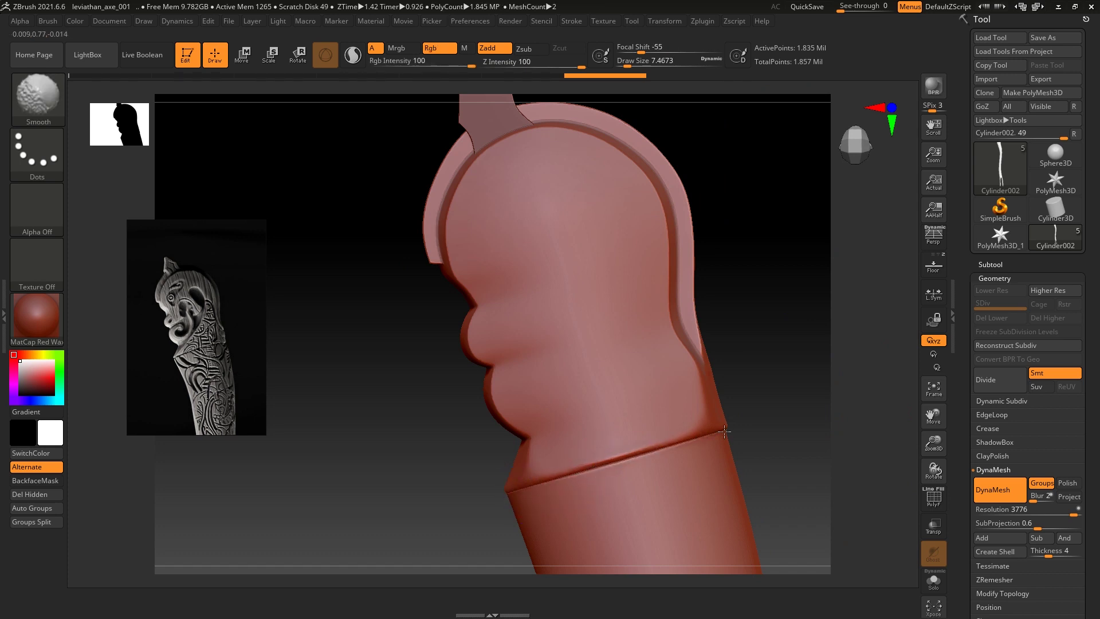
pyautogui.keyDown('shift'); pyautogui.moveTo(554, 481); pyautogui.dragTo(711, 404); pyautogui.keyUp('shift')
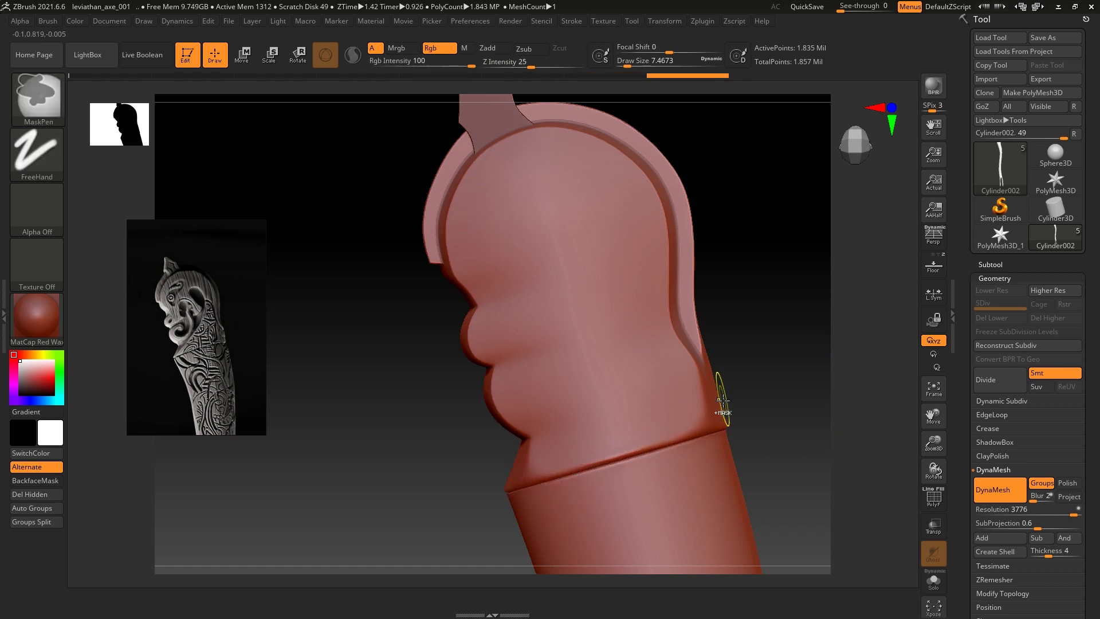
# Activate symmetry and switch its mirror axis from X to Z
pyautogui.click(665, 20)
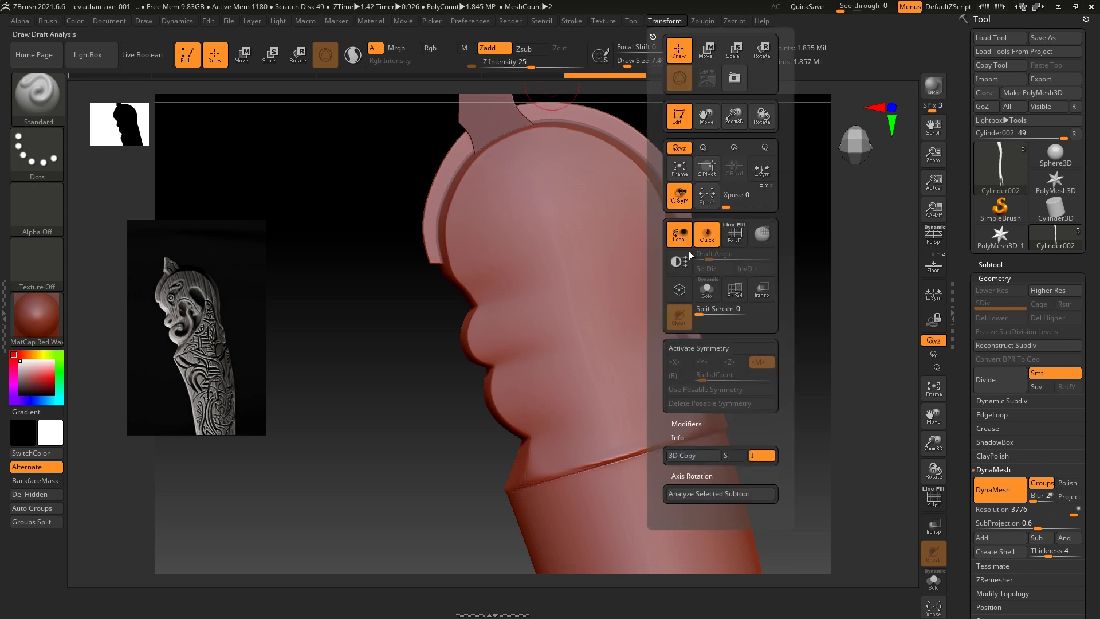
pyautogui.click(706, 348)
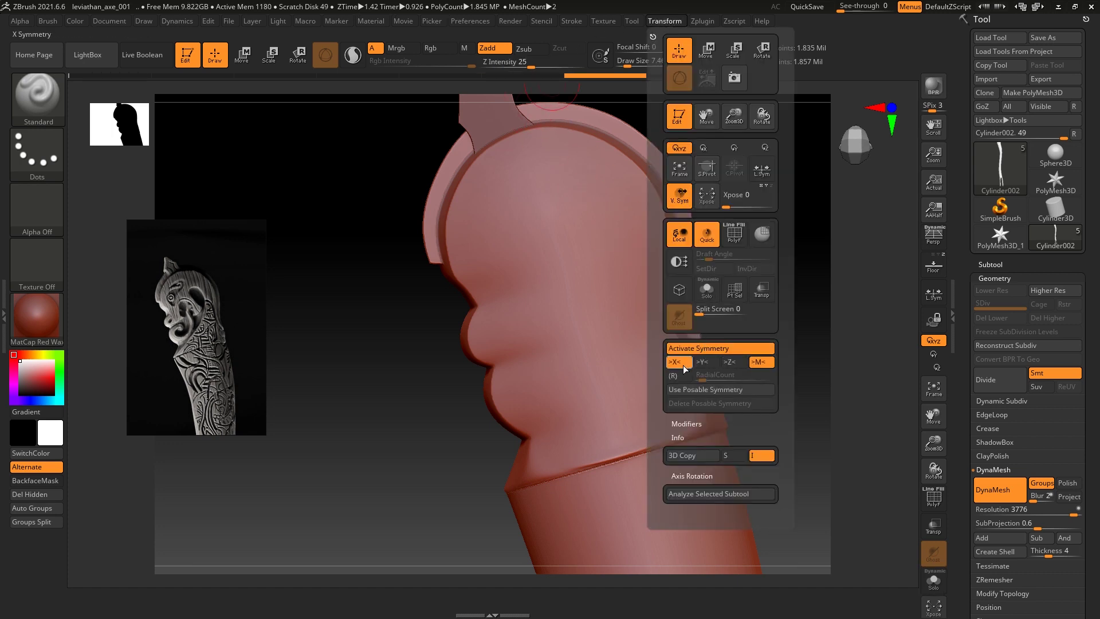
pyautogui.click(686, 363)
pyautogui.click(731, 365)
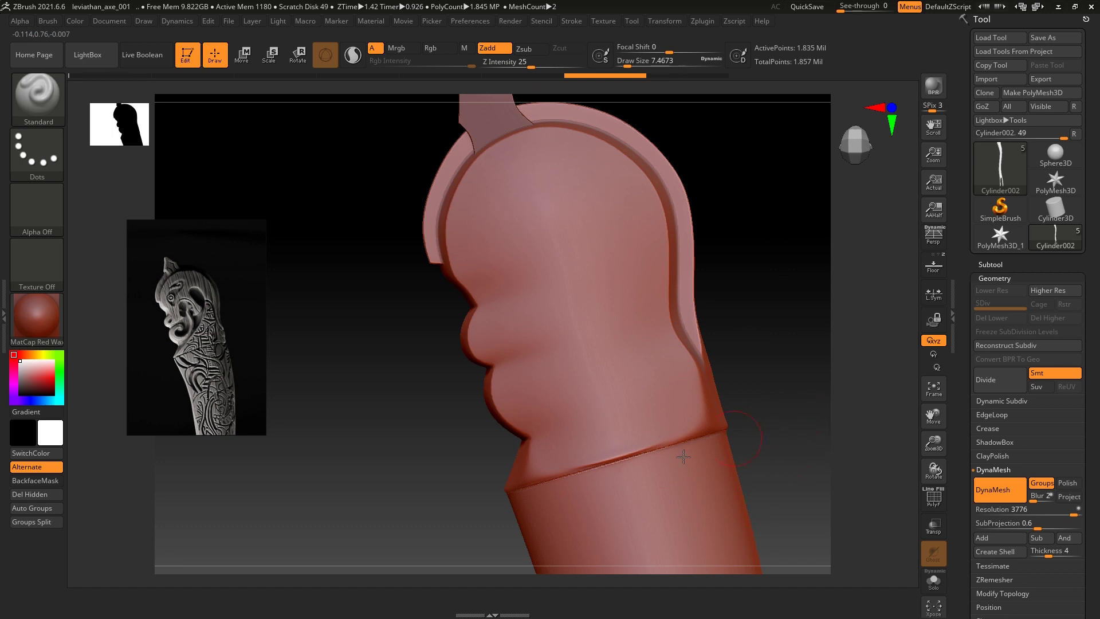
pyautogui.moveTo(751, 436)
pyautogui.mouseDown()
pyautogui.moveTo(810, 410)
pyautogui.moveTo(567, 499)
pyautogui.moveTo(536, 486)
pyautogui.mouseUp()
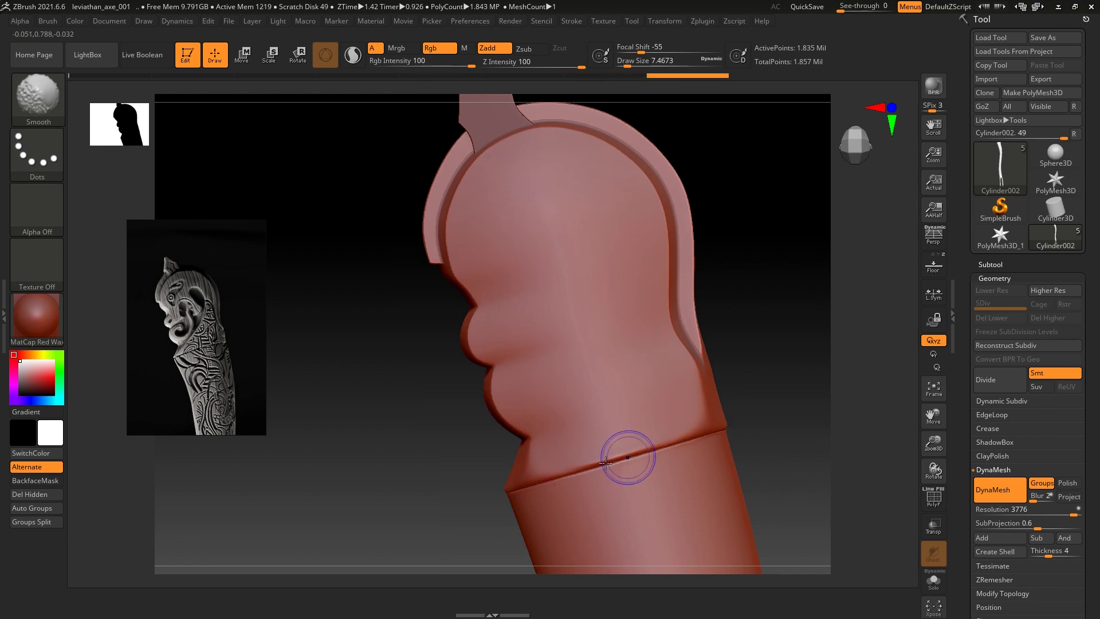
# Rotate to the head's top tip and set the brush size to about 12.9
pyautogui.moveTo(779, 383); pyautogui.dragTo(520, 501)
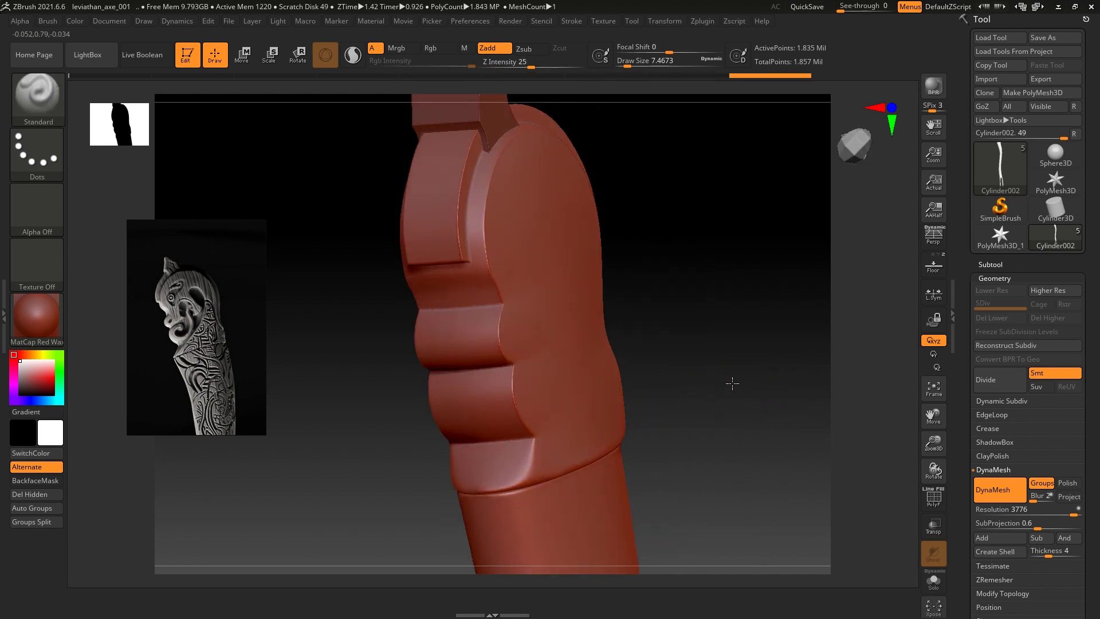
pyautogui.keyDown('shift'); pyautogui.moveTo(732, 381); pyautogui.dragTo(653, 386); pyautogui.keyUp('shift')
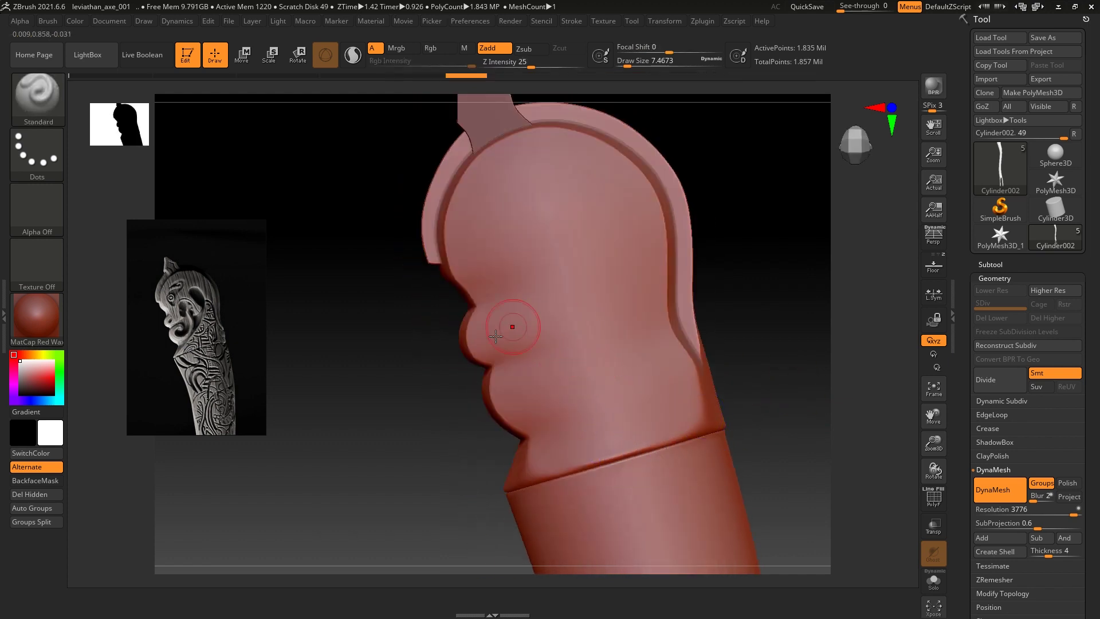
pyautogui.moveTo(795, 365)
pyautogui.mouseDown()
pyautogui.moveTo(818, 338)
pyautogui.moveTo(783, 327)
pyautogui.moveTo(774, 355)
pyautogui.mouseUp()
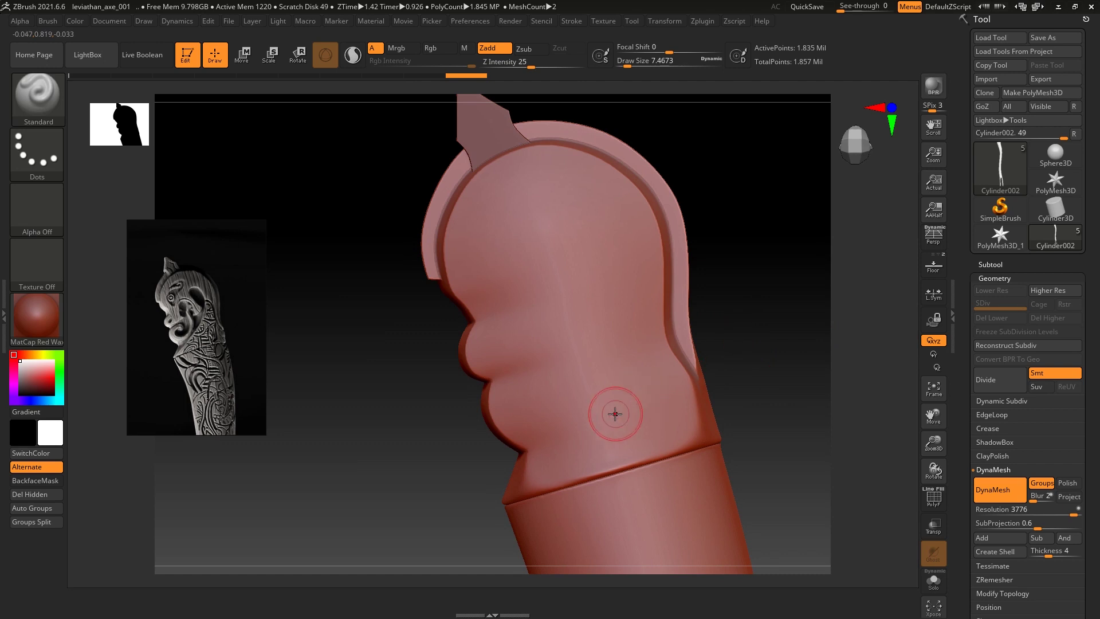
pyautogui.moveTo(779, 240); pyautogui.dragTo(780, 252)
pyautogui.press('s')
pyautogui.moveTo(460, 241); pyautogui.dragTo(475, 239)
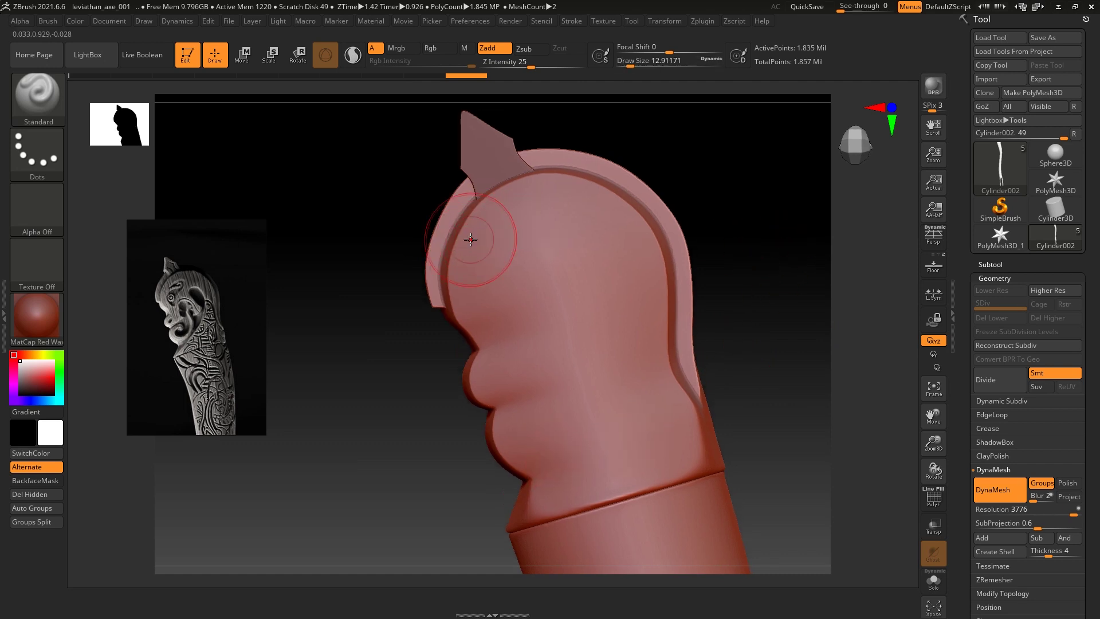
pyautogui.press('s')
pyautogui.moveTo(476, 241); pyautogui.dragTo(464, 244)
# Switch to the Move brush at size 18.5 and reshape the domed head top
pyautogui.press('b')
pyautogui.press('m')
pyautogui.press('v')
pyautogui.press('s')
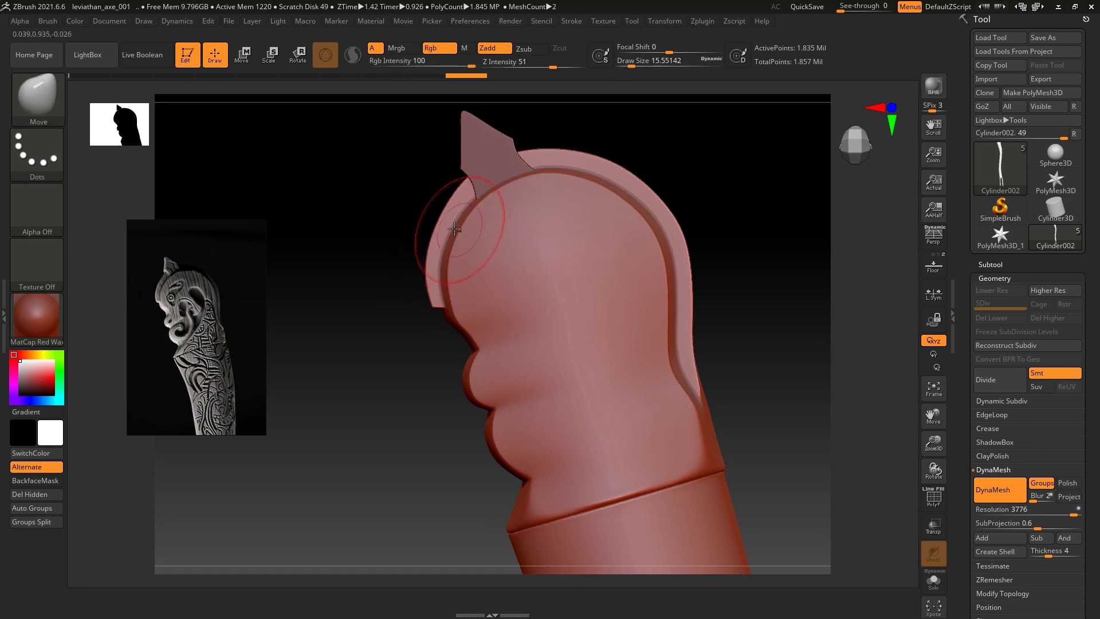
pyautogui.press('s')
pyautogui.moveTo(567, 203); pyautogui.dragTo(576, 202)
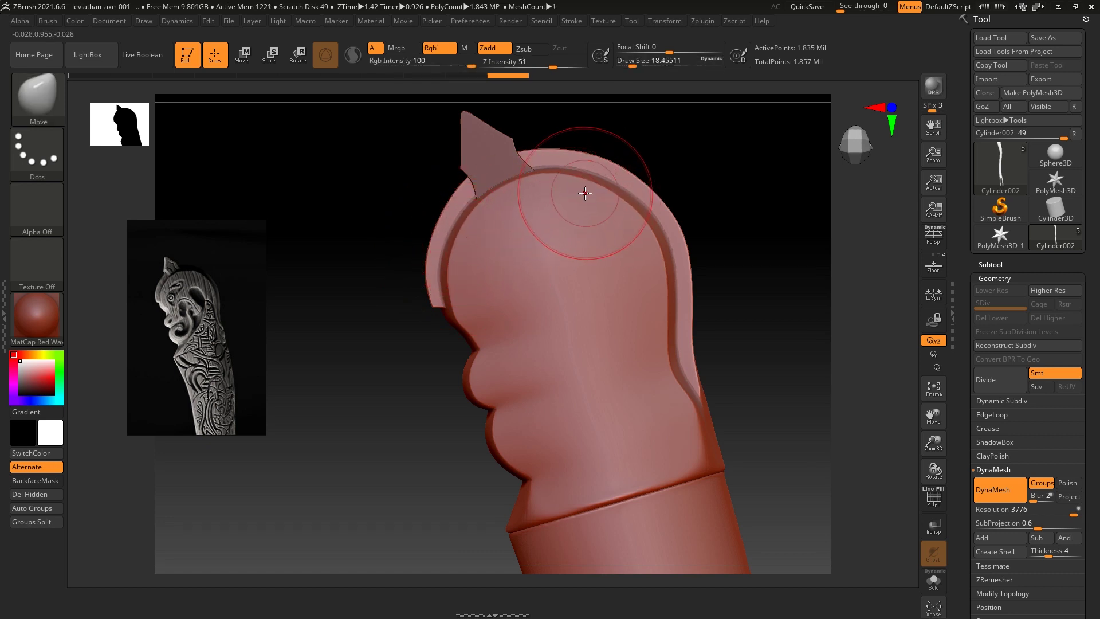
pyautogui.moveTo(818, 338)
pyautogui.mouseDown()
pyautogui.moveTo(728, 310)
pyautogui.moveTo(737, 308)
pyautogui.moveTo(705, 316)
pyautogui.mouseUp()
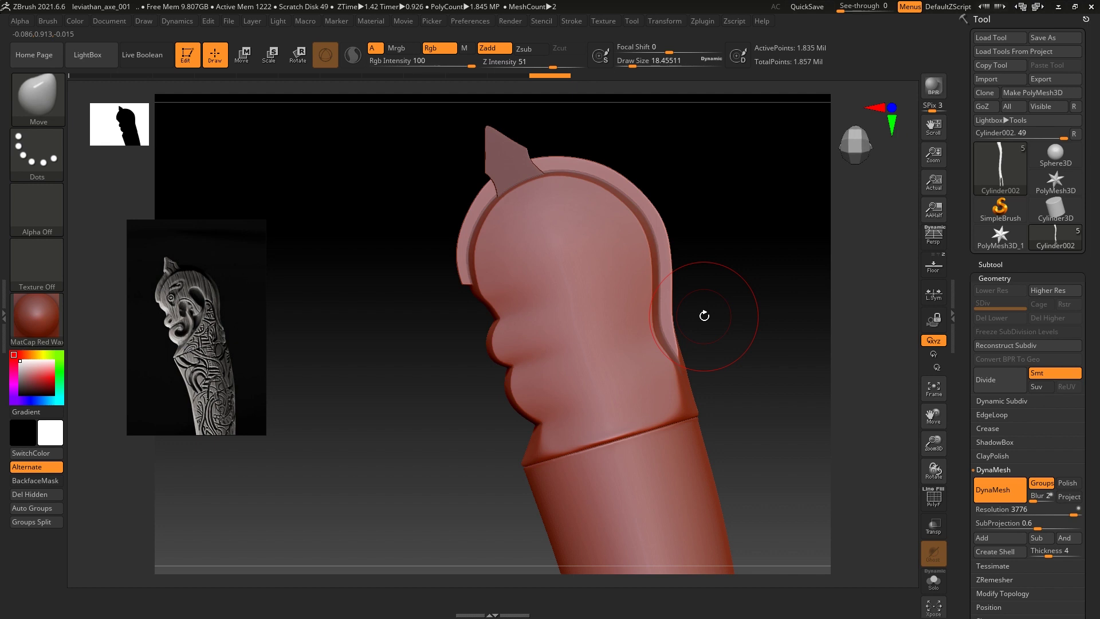
pyautogui.hotkey('shift', 'f')
pyautogui.hotkey('shift', 'f')
# Smooth the rim beside the spike and re-DynaMesh the head
pyautogui.moveTo(749, 393)
pyautogui.mouseDown()
pyautogui.moveTo(675, 442)
pyautogui.moveTo(786, 389)
pyautogui.moveTo(700, 454)
pyautogui.mouseUp()
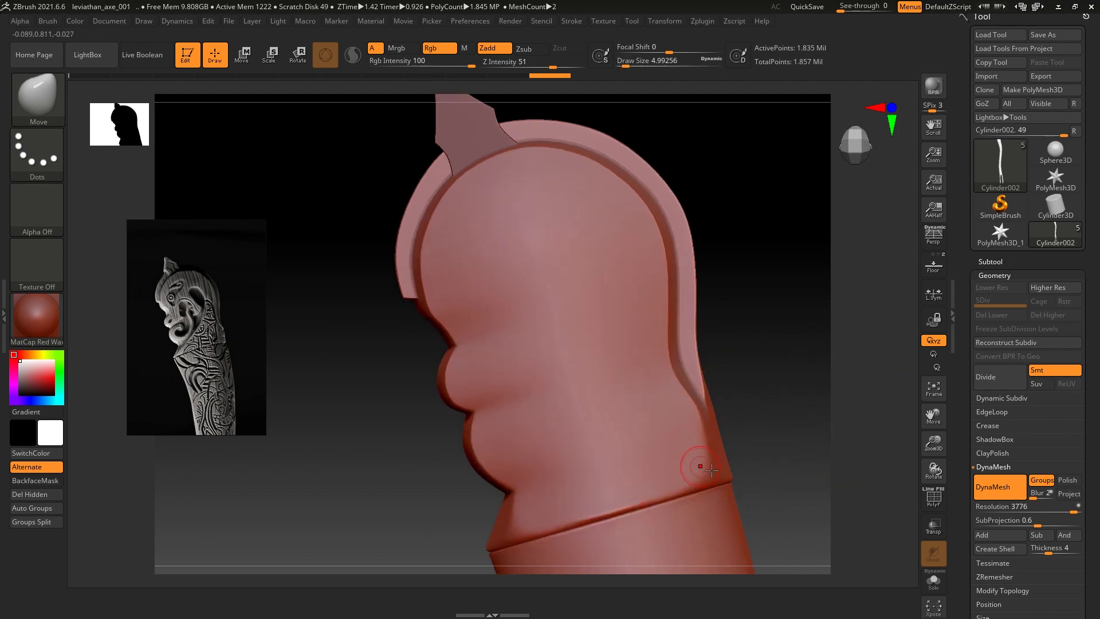
pyautogui.press('shift')
pyautogui.moveTo(822, 445); pyautogui.dragTo(811, 420)
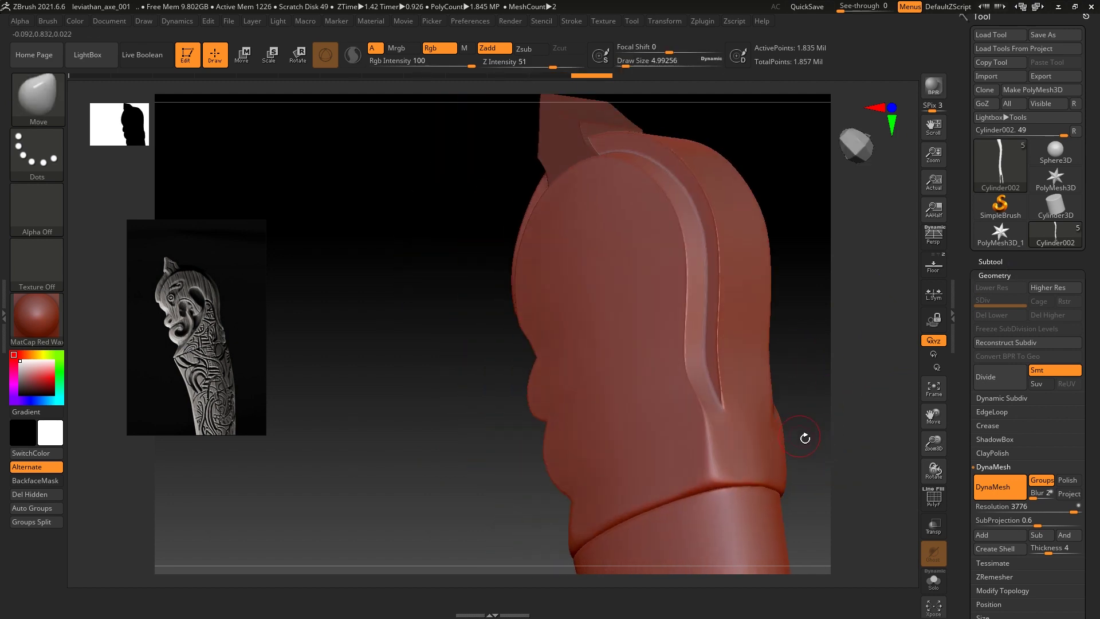
pyautogui.keyDown('ctrl'); pyautogui.moveTo(819, 464); pyautogui.dragTo(711, 515); pyautogui.keyUp('ctrl')
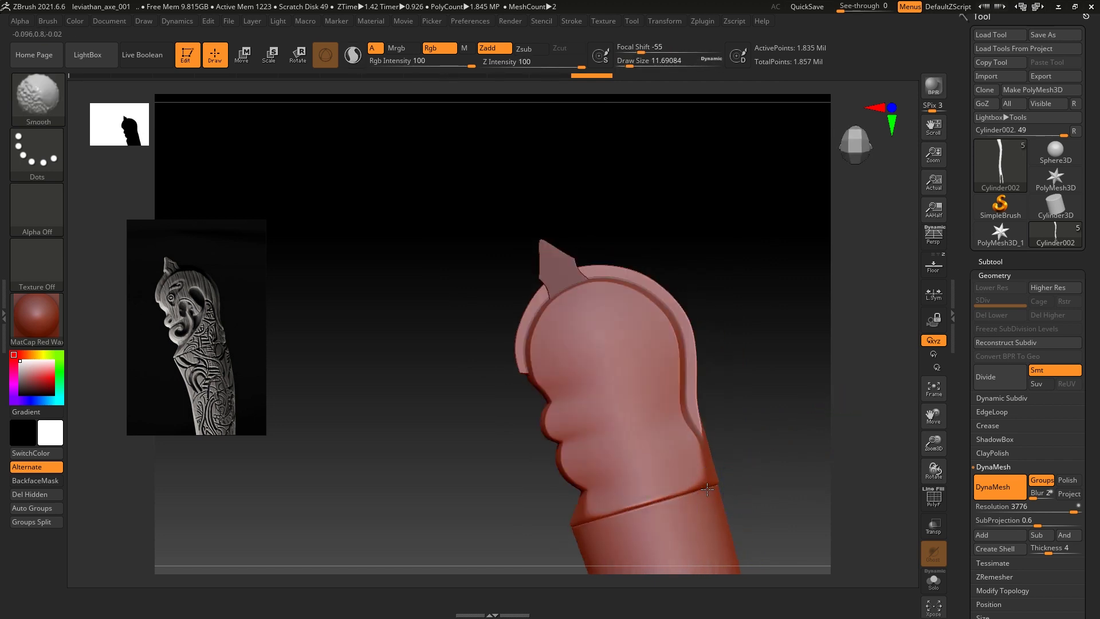
# Split To Similar Parts, producing subtools Cylinder003 and Cylinder002, then select the head
pyautogui.moveTo(802, 420)
pyautogui.keyDown('alt'); pyautogui.mouseDown()
pyautogui.moveTo(884, 427)
pyautogui.moveTo(835, 352)
pyautogui.mouseUp(); pyautogui.keyUp('alt')
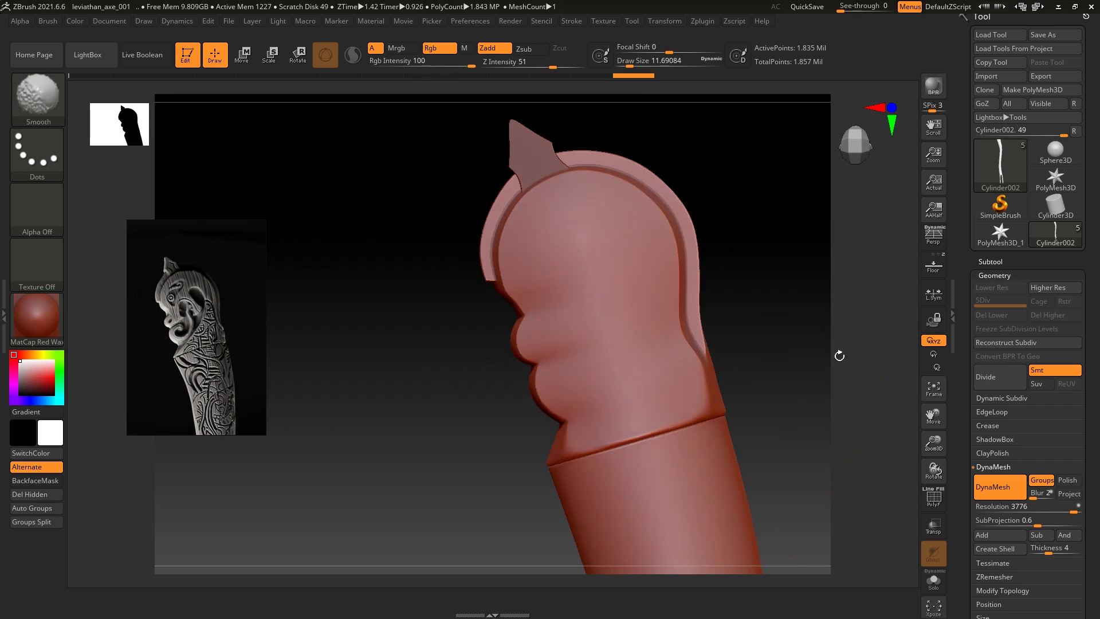
pyautogui.click(1008, 263)
pyautogui.click(984, 616)
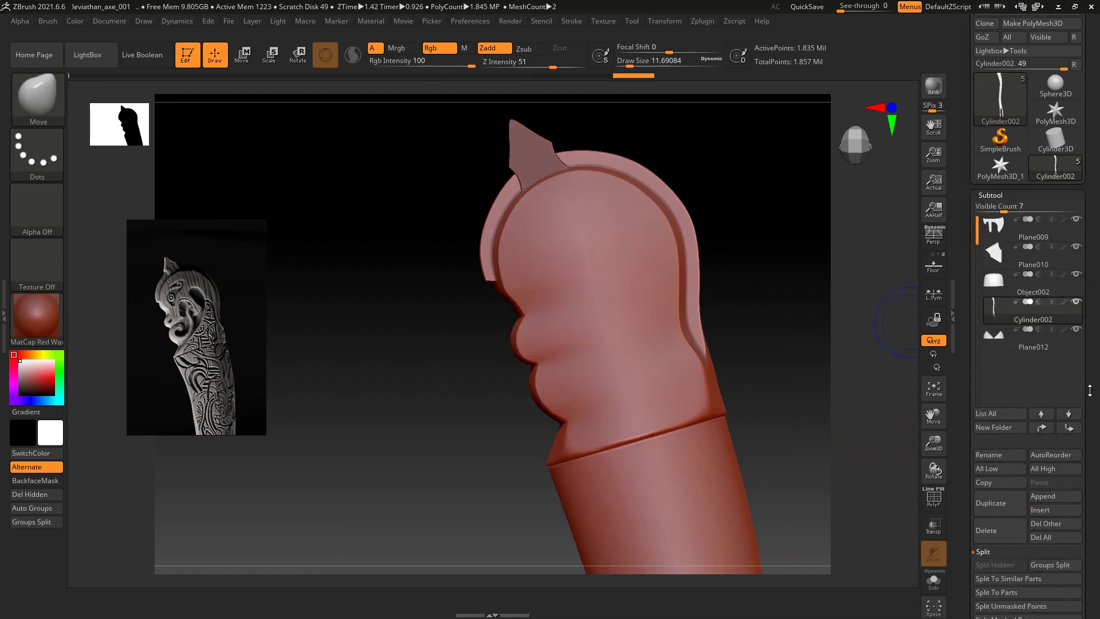
pyautogui.click(1017, 578)
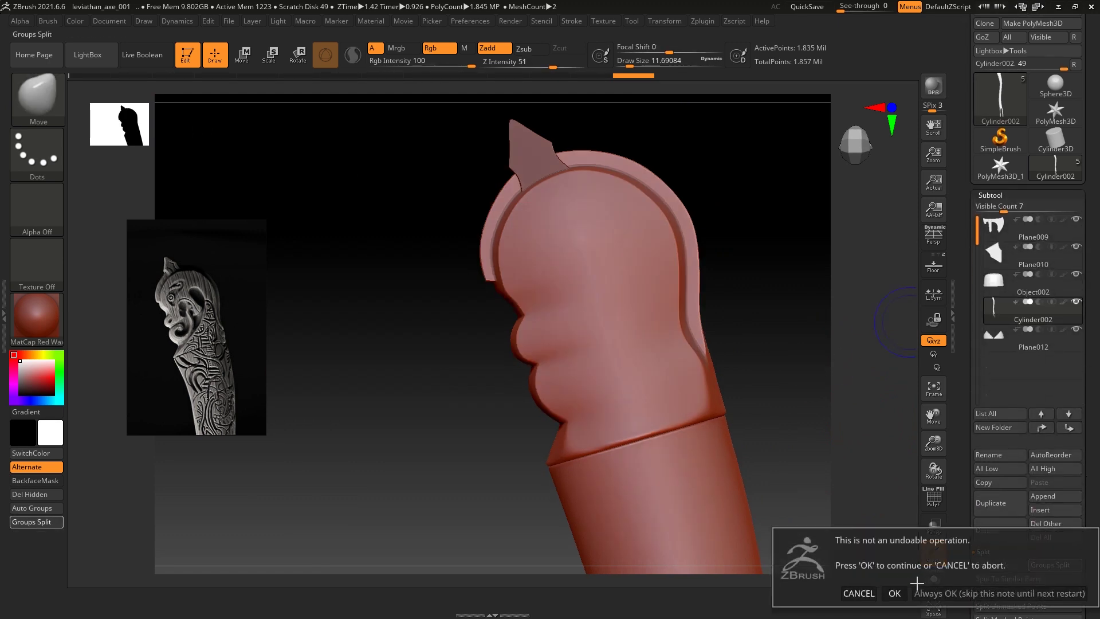
pyautogui.click(903, 592)
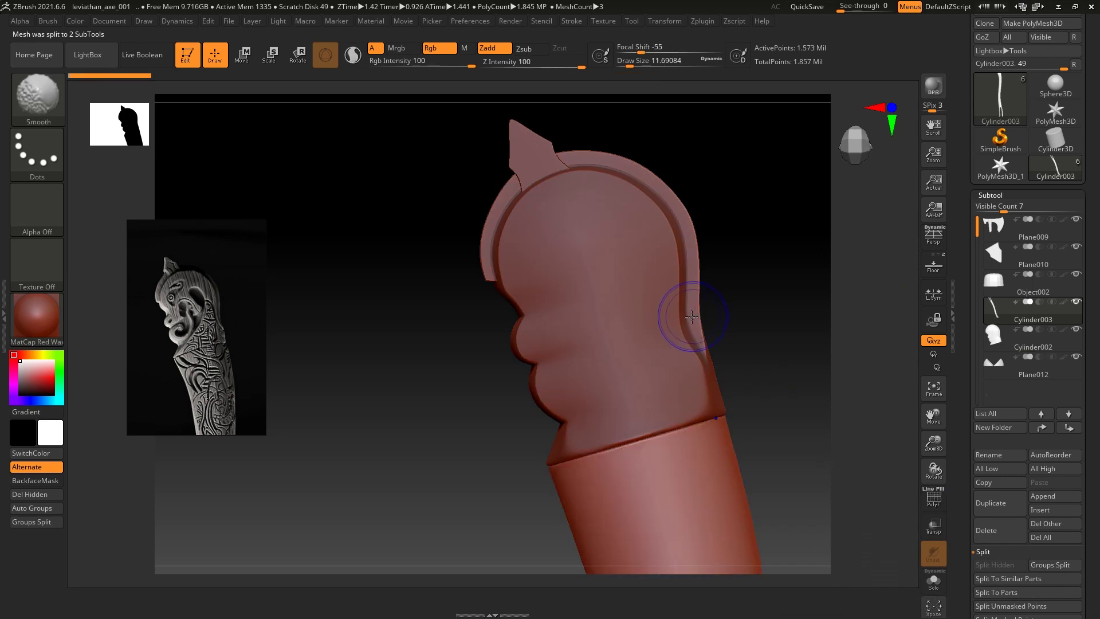
pyautogui.hotkey('shift', 'f')
pyautogui.press('w')
pyautogui.keyDown('alt'); pyautogui.click(649, 304); pyautogui.keyUp('alt')
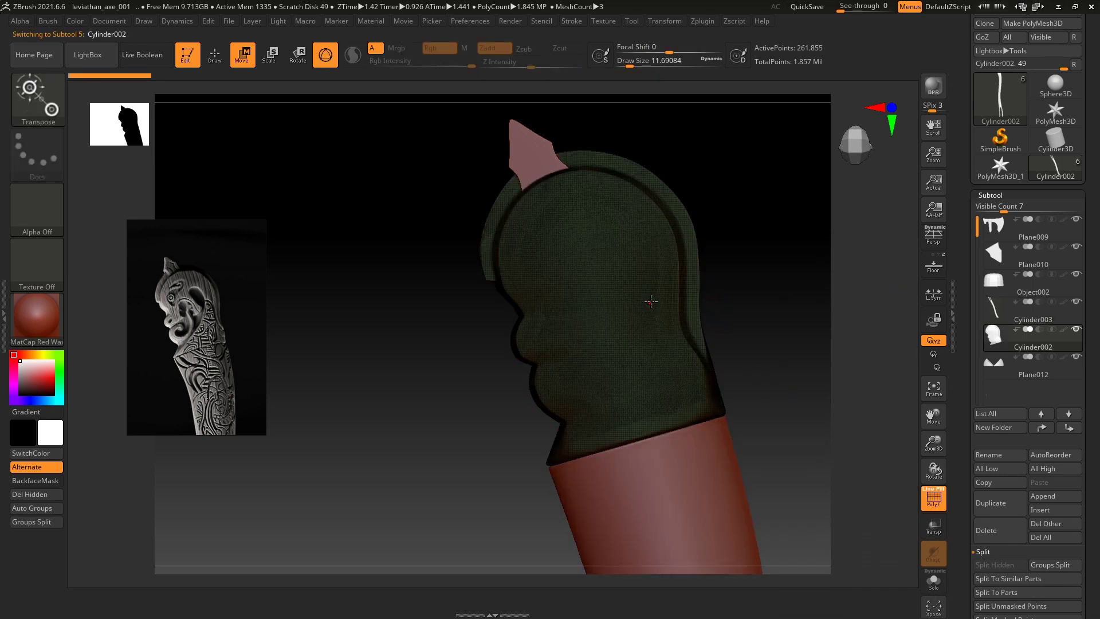
# Subdivide spike Plane010 to SDiv 4 (127,233 points) and delete its lower levels
pyautogui.keyDown('alt'); pyautogui.click(553, 163); pyautogui.keyUp('alt')
pyautogui.moveTo(742, 205); pyautogui.dragTo(727, 285)
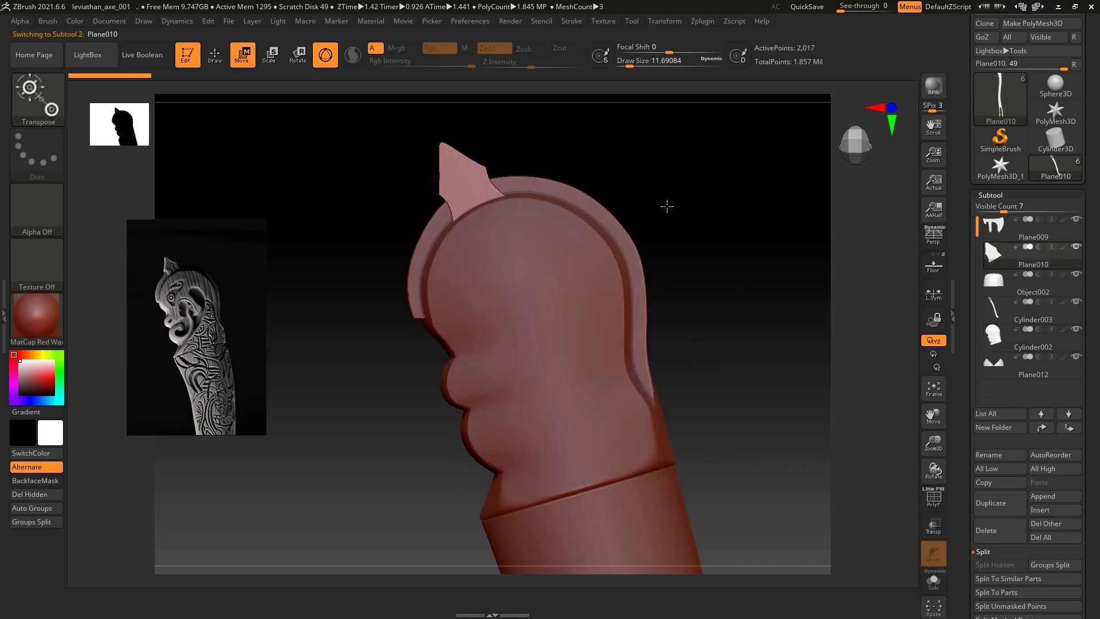
pyautogui.click(992, 195)
pyautogui.click(1005, 211)
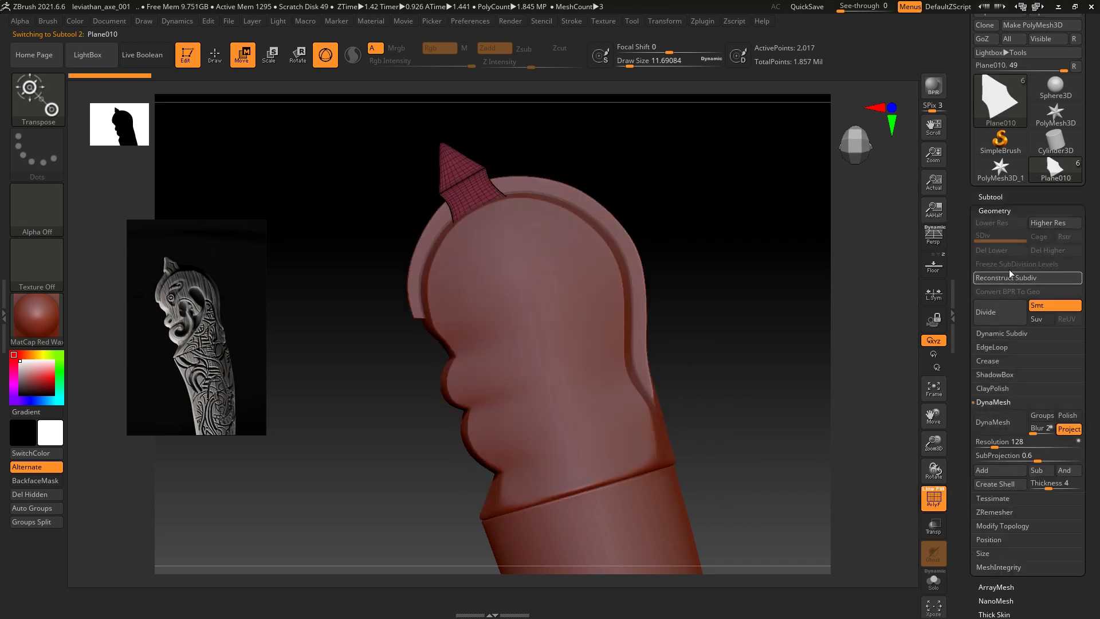
pyautogui.press('d')
pyautogui.hotkey('ctrl', 'd')
pyautogui.hotkey('ctrl', 'd')
pyautogui.hotkey('shift', 'f')
pyautogui.click(987, 265)
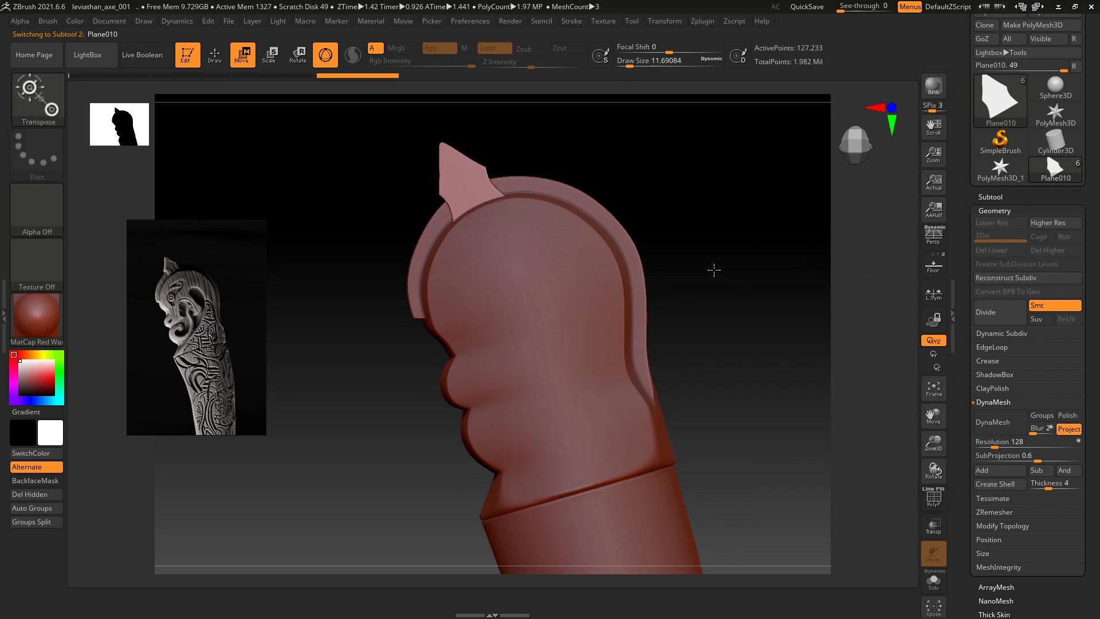
# Reframe the view around the handle, domed top and spike
pyautogui.keyDown('alt'); pyautogui.moveTo(703, 226); pyautogui.dragTo(771, 199); pyautogui.keyUp('alt')
pyautogui.moveTo(841, 220)
pyautogui.keyDown('alt'); pyautogui.mouseDown()
pyautogui.moveTo(817, 214)
pyautogui.moveTo(808, 256)
pyautogui.mouseUp(); pyautogui.keyUp('alt')
pyautogui.click(990, 197)
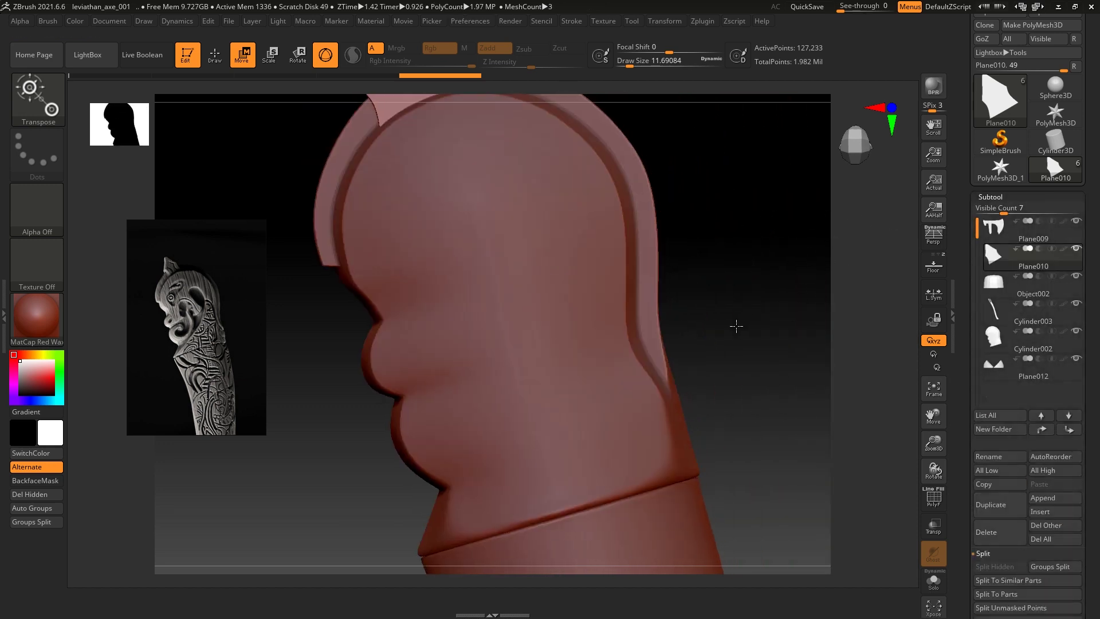
pyautogui.moveTo(736, 326)
pyautogui.keyDown('alt'); pyautogui.mouseDown()
pyautogui.moveTo(752, 322)
pyautogui.moveTo(786, 352)
pyautogui.moveTo(788, 326)
pyautogui.mouseUp(); pyautogui.keyUp('alt')
pyautogui.press('f')
pyautogui.moveTo(717, 248)
pyautogui.keyDown('alt'); pyautogui.mouseDown()
pyautogui.moveTo(801, 260)
pyautogui.moveTo(738, 223)
pyautogui.moveTo(730, 376)
pyautogui.moveTo(754, 297)
pyautogui.moveTo(754, 314)
pyautogui.moveTo(745, 297)
pyautogui.moveTo(751, 378)
pyautogui.mouseUp(); pyautogui.keyUp('alt')
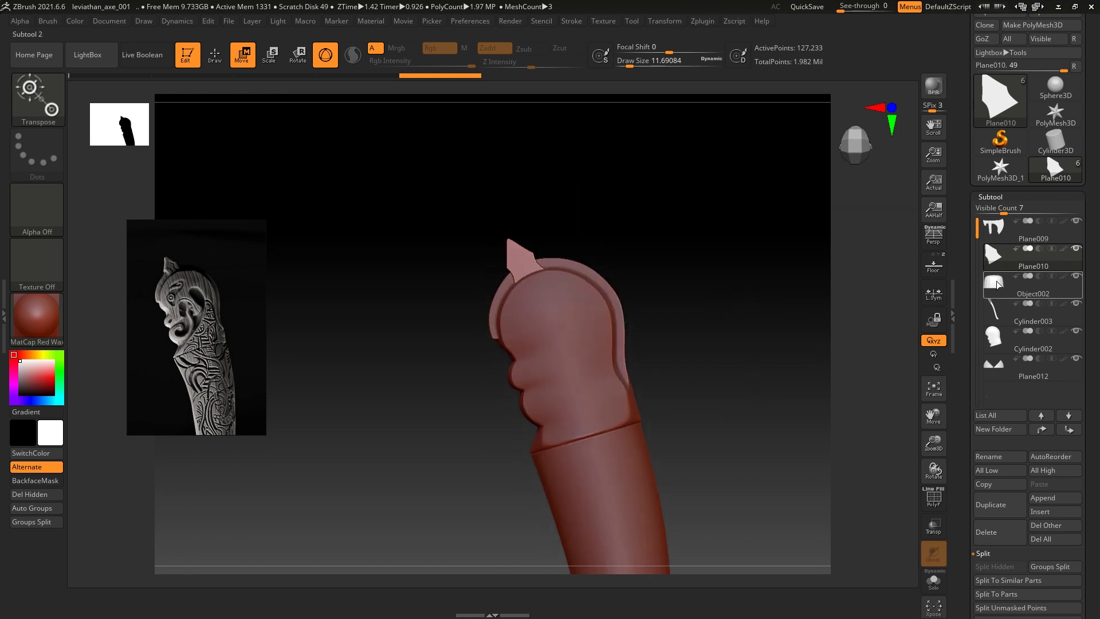
# Move Cylinder002 under Plane010 and MergeDown, totalling 389,088 active points
pyautogui.click(1012, 338)
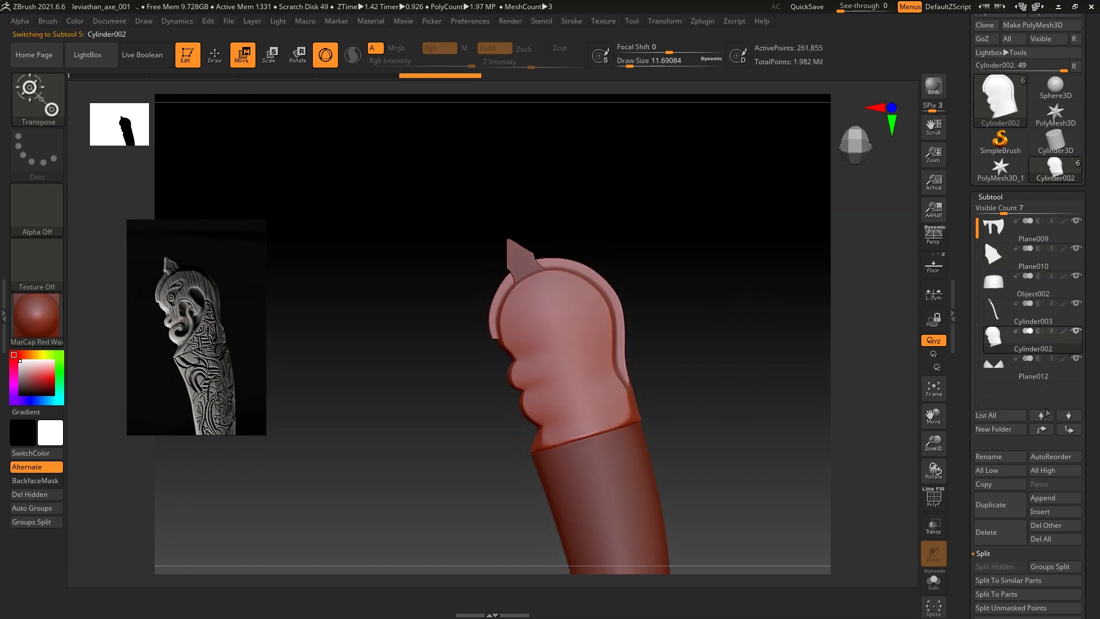
pyautogui.click(1050, 429)
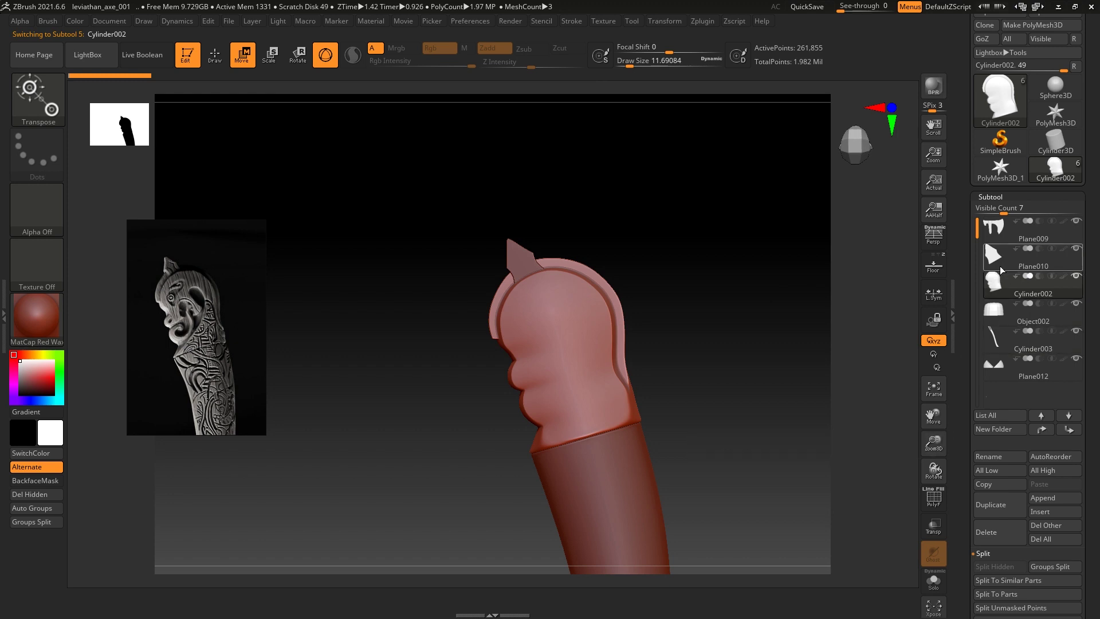
pyautogui.click(997, 265)
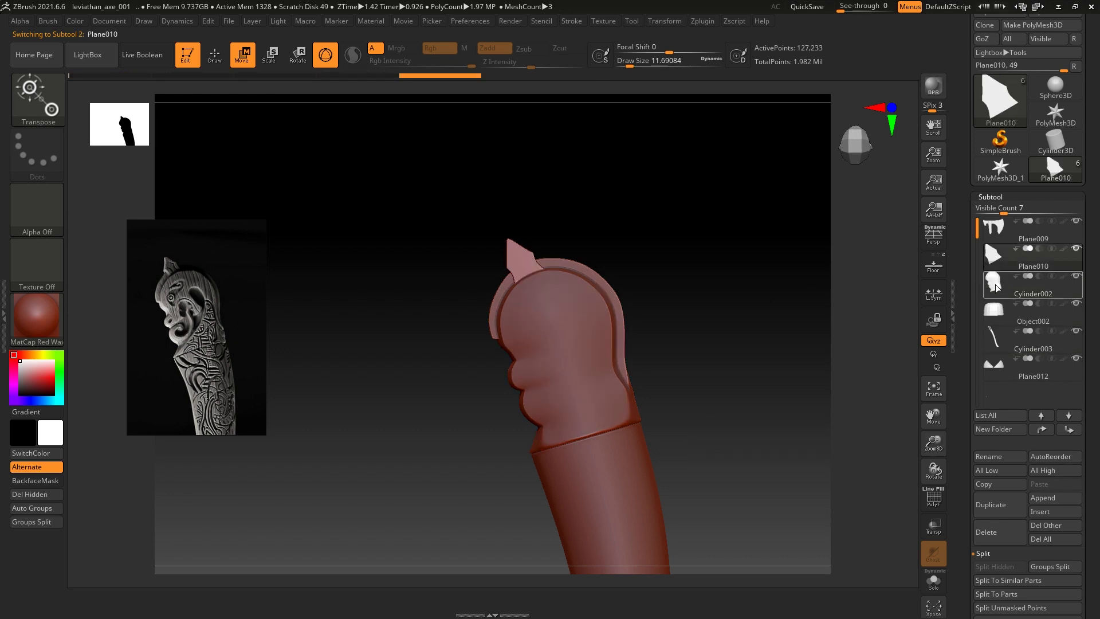
pyautogui.scroll(-2, 1008, 550)
pyautogui.scroll(-1, 997, 551)
pyautogui.click(995, 551)
pyautogui.click(999, 499)
pyautogui.click(896, 521)
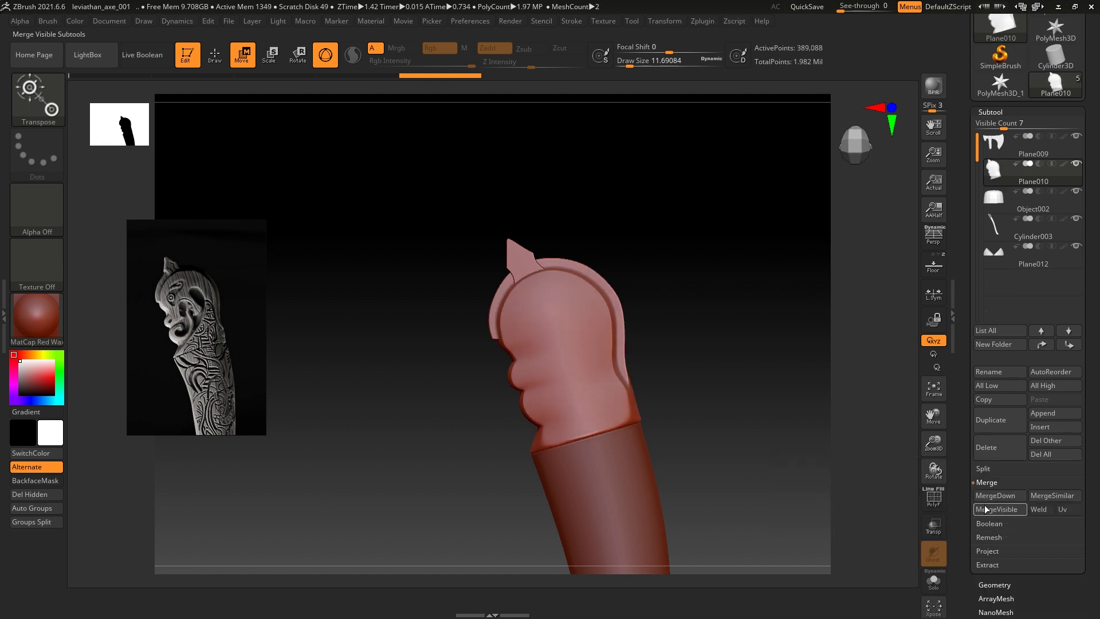
pyautogui.moveTo(766, 263); pyautogui.dragTo(756, 361)
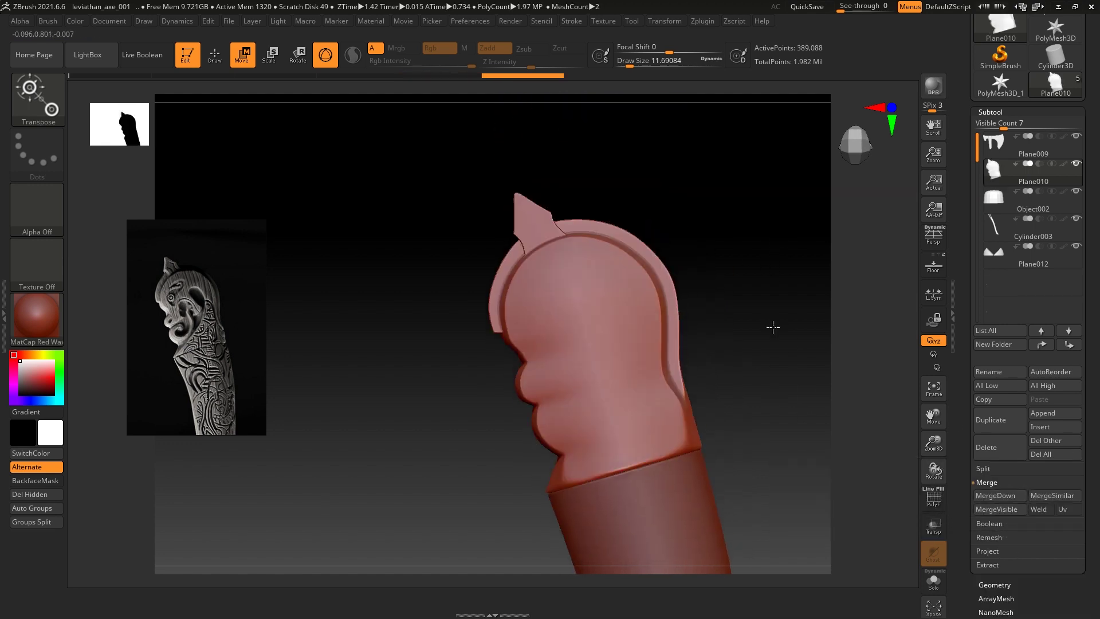
# Build up clay with the ClayBuildup brush on the ear and along the head rim
pyautogui.press('s')
pyautogui.click(566, 259)
pyautogui.press('q')
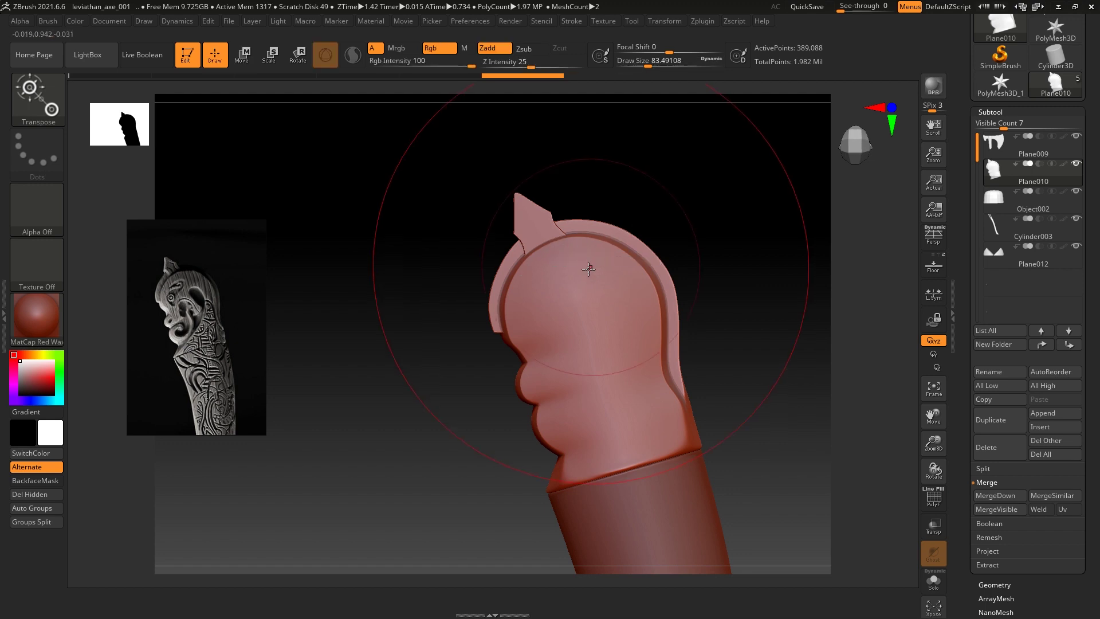
pyautogui.press('s')
pyautogui.click(573, 275)
pyautogui.press('b')
pyautogui.press('c')
pyautogui.press('b')
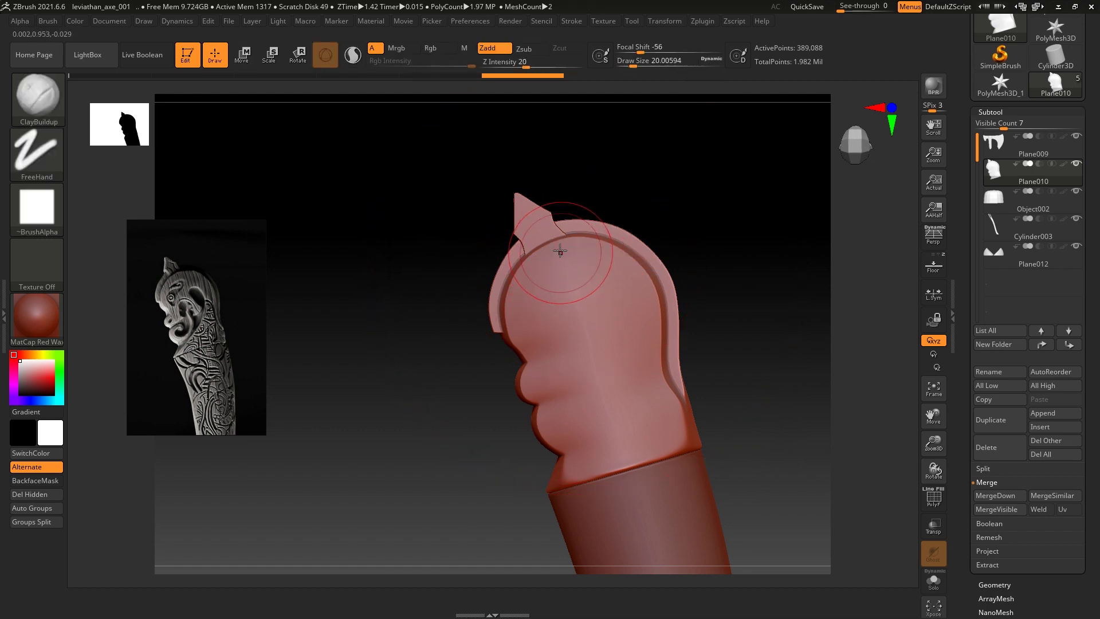
pyautogui.press('shift')
pyautogui.moveTo(582, 216); pyautogui.dragTo(539, 229)
pyautogui.moveTo(596, 189); pyautogui.dragTo(536, 270)
pyautogui.moveTo(595, 241)
pyautogui.mouseDown()
pyautogui.moveTo(526, 248)
pyautogui.moveTo(638, 221)
pyautogui.mouseUp()
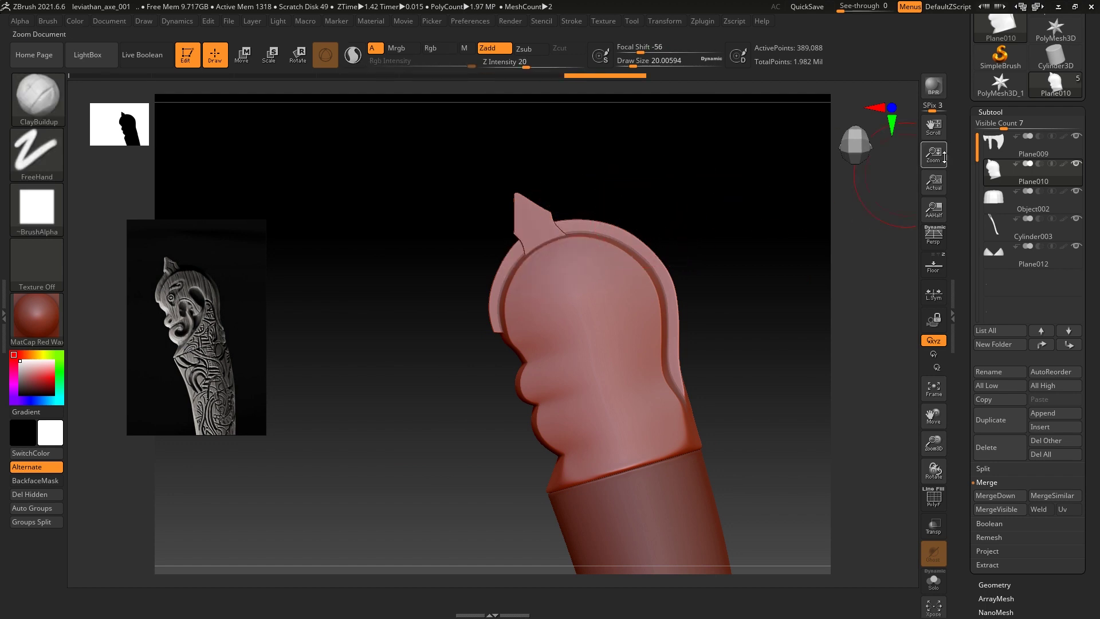
# Test DynaMesh remeshes of the merged head at about 2360 and 128 resolution, undoing each
pyautogui.click(992, 112)
pyautogui.click(1003, 126)
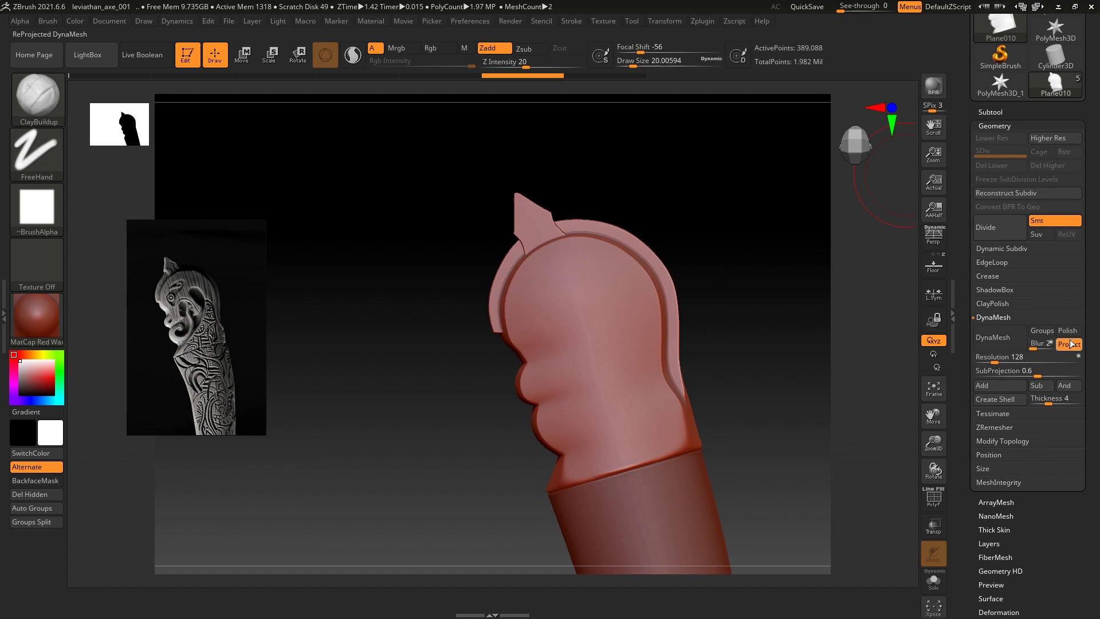
pyautogui.moveTo(1009, 357); pyautogui.dragTo(1057, 355)
pyautogui.click(1000, 337)
pyautogui.hotkey('ctrl', 'z')
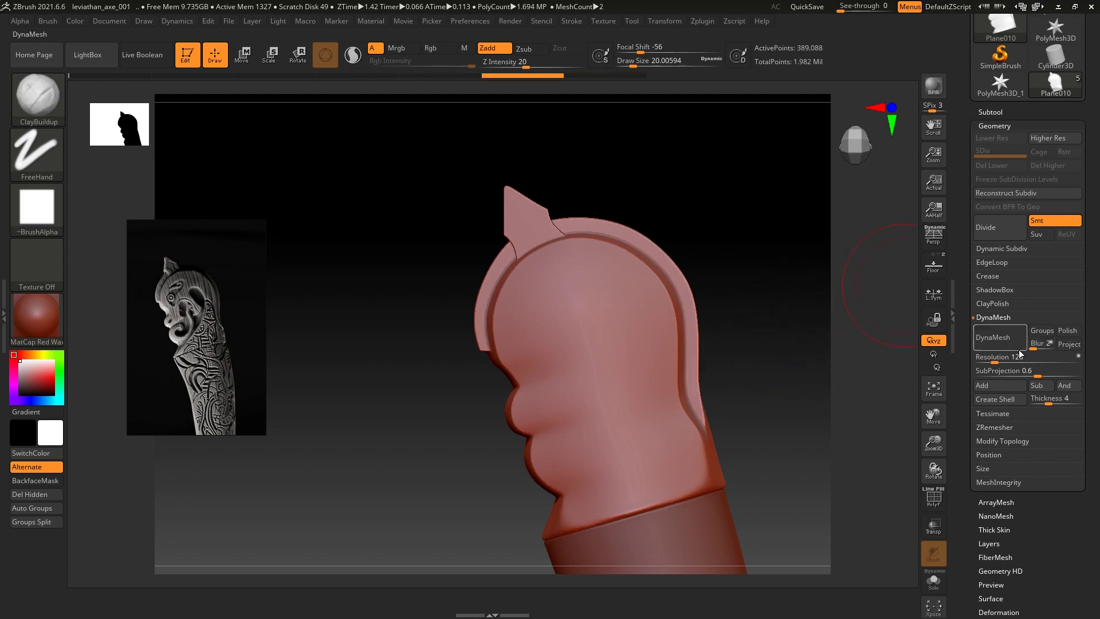
pyautogui.moveTo(1020, 356); pyautogui.dragTo(1032, 357)
pyautogui.click(1006, 336)
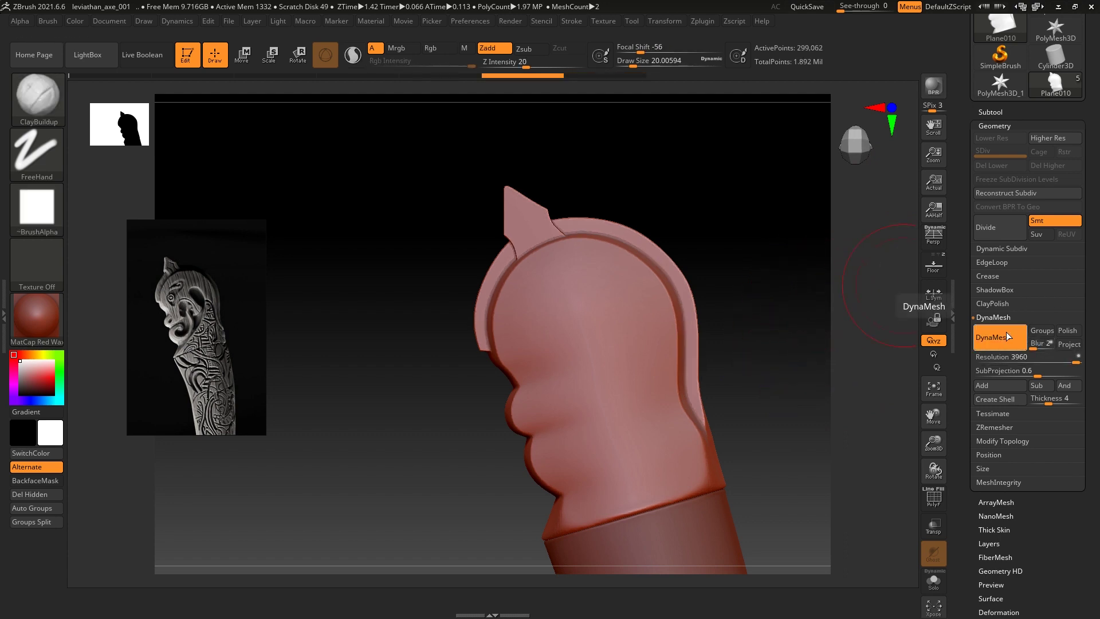
pyautogui.hotkey('ctrl', 'z')
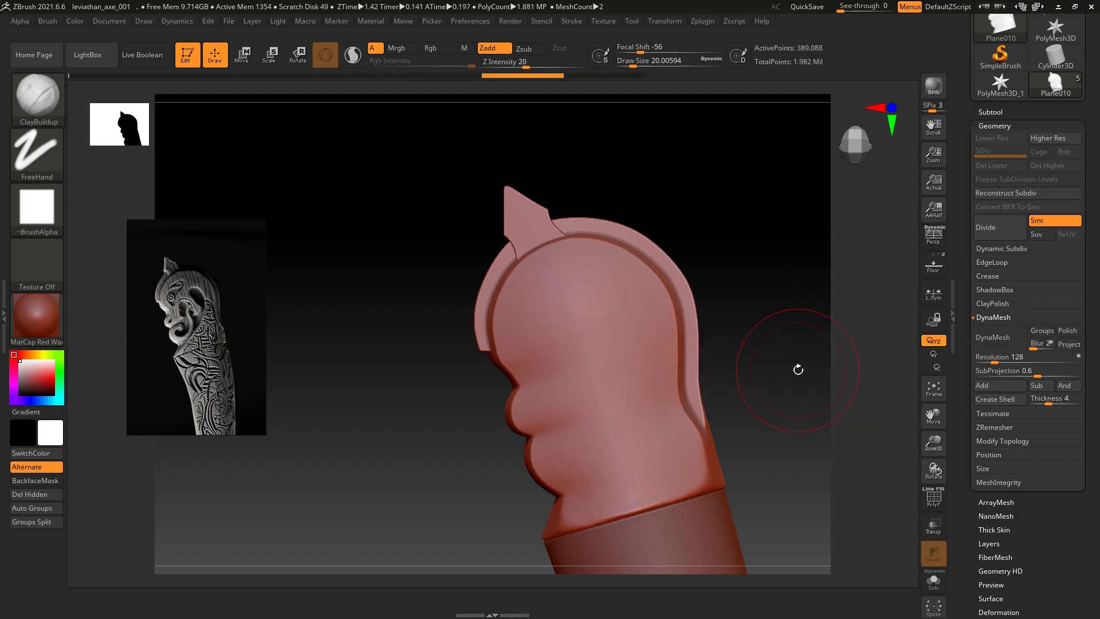
# Try DynaMesh resolutions 4096 and 1672, undoing both, then settle on 872
pyautogui.press('s')
pyautogui.moveTo(802, 367); pyautogui.dragTo(796, 366)
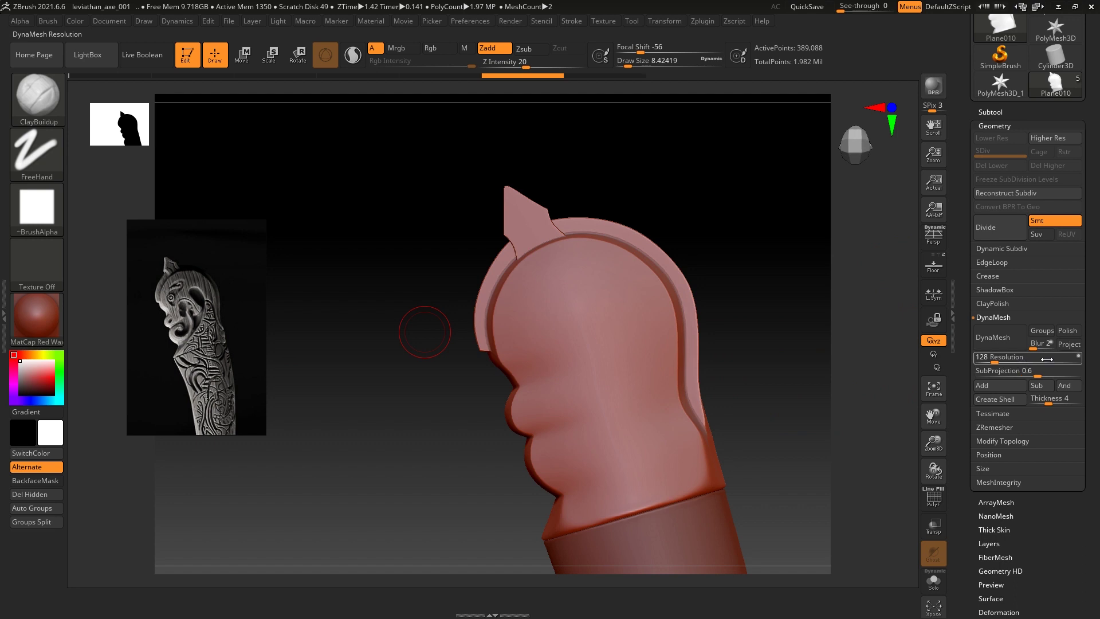
pyautogui.click(1079, 357)
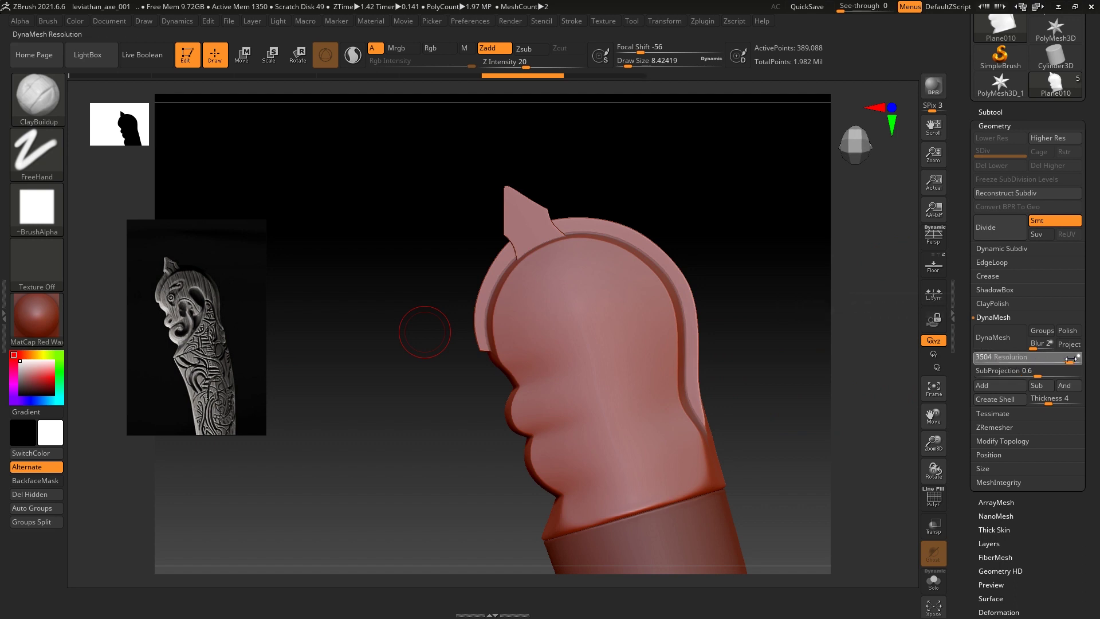
pyautogui.click(1013, 348)
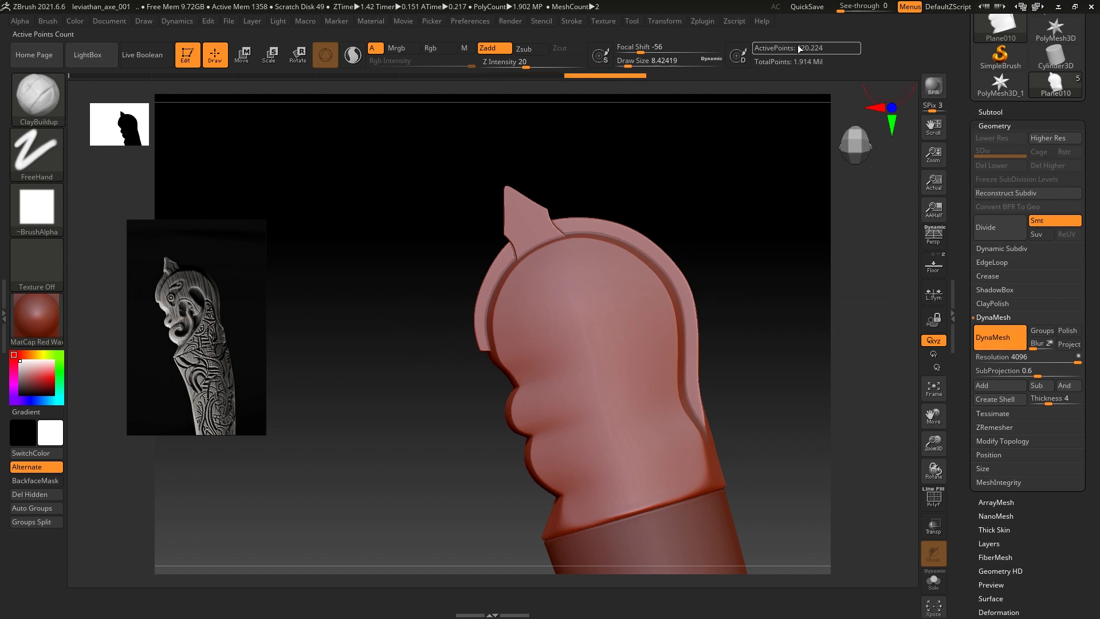
pyautogui.hotkey('ctrl', 'z')
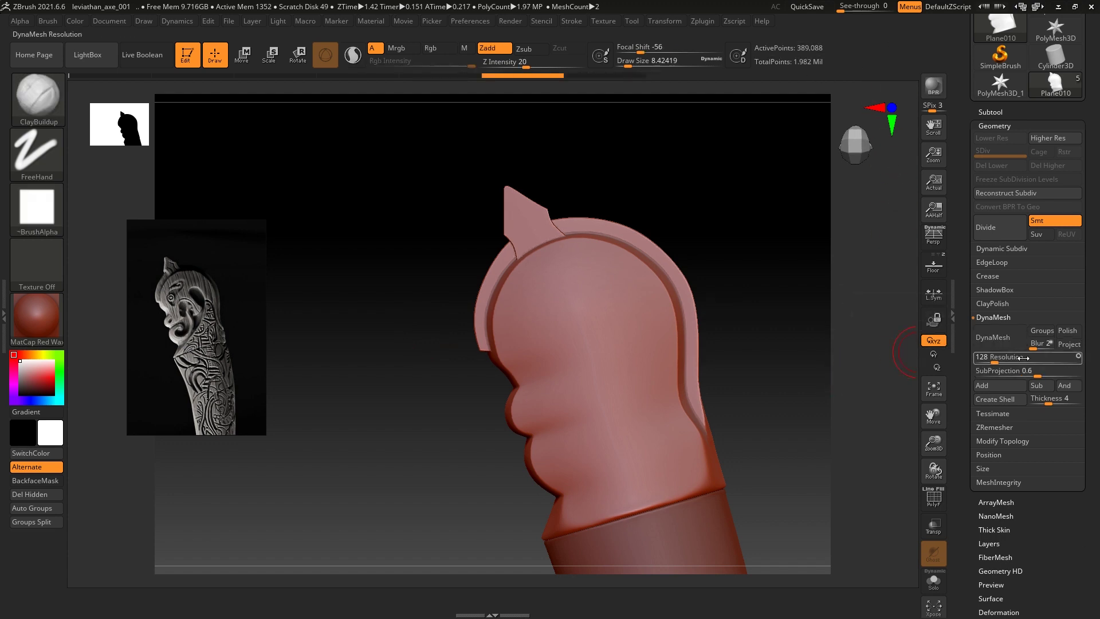
pyautogui.moveTo(998, 363); pyautogui.dragTo(1031, 355)
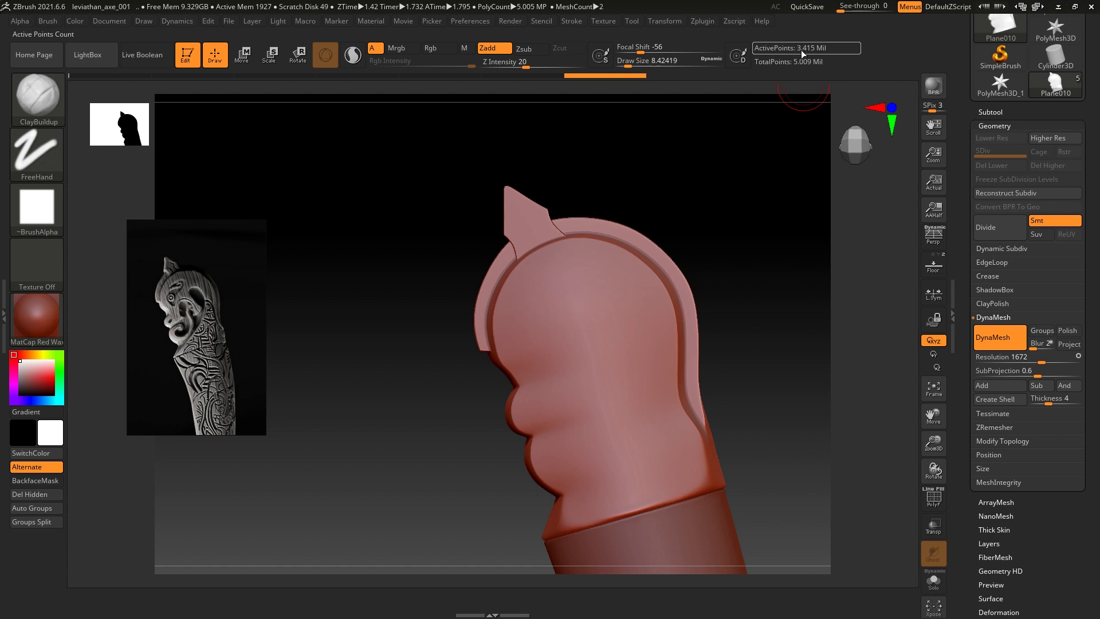
pyautogui.hotkey('ctrl', 'z')
pyautogui.moveTo(1007, 362); pyautogui.dragTo(1018, 345)
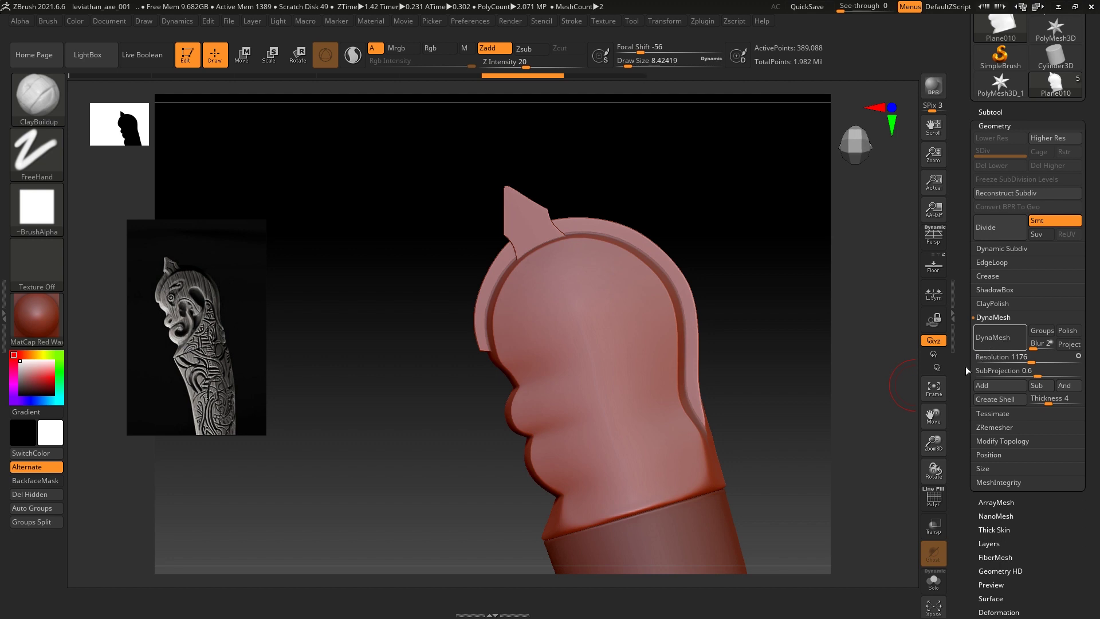
pyautogui.moveTo(1031, 361); pyautogui.dragTo(1024, 360)
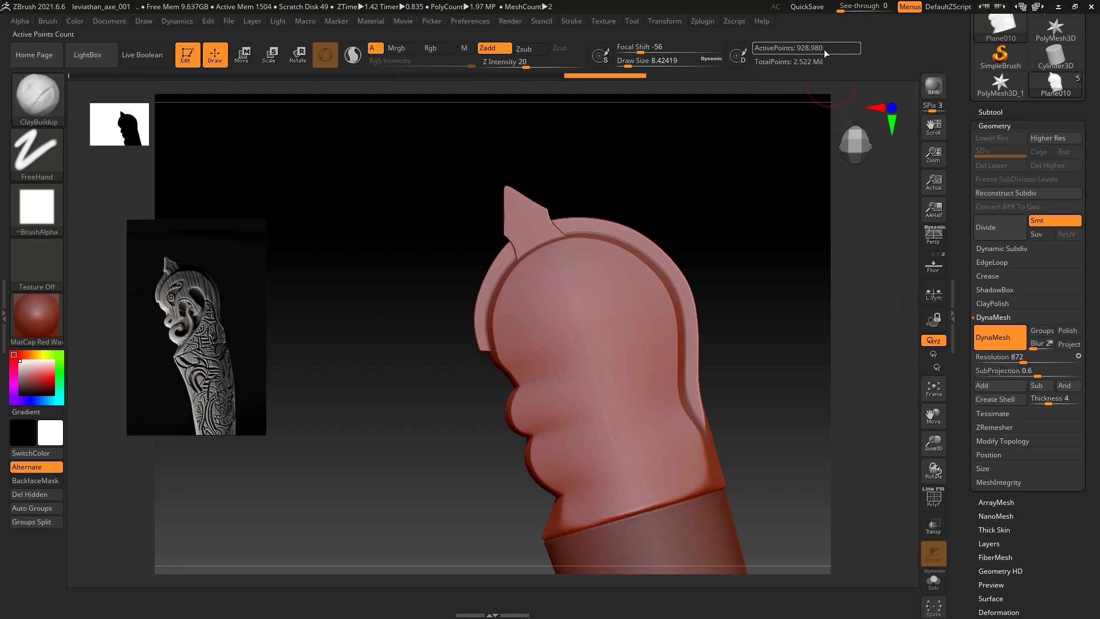
pyautogui.moveTo(835, 368)
pyautogui.mouseDown()
pyautogui.moveTo(826, 302)
pyautogui.moveTo(803, 327)
pyautogui.moveTo(839, 305)
pyautogui.mouseUp()
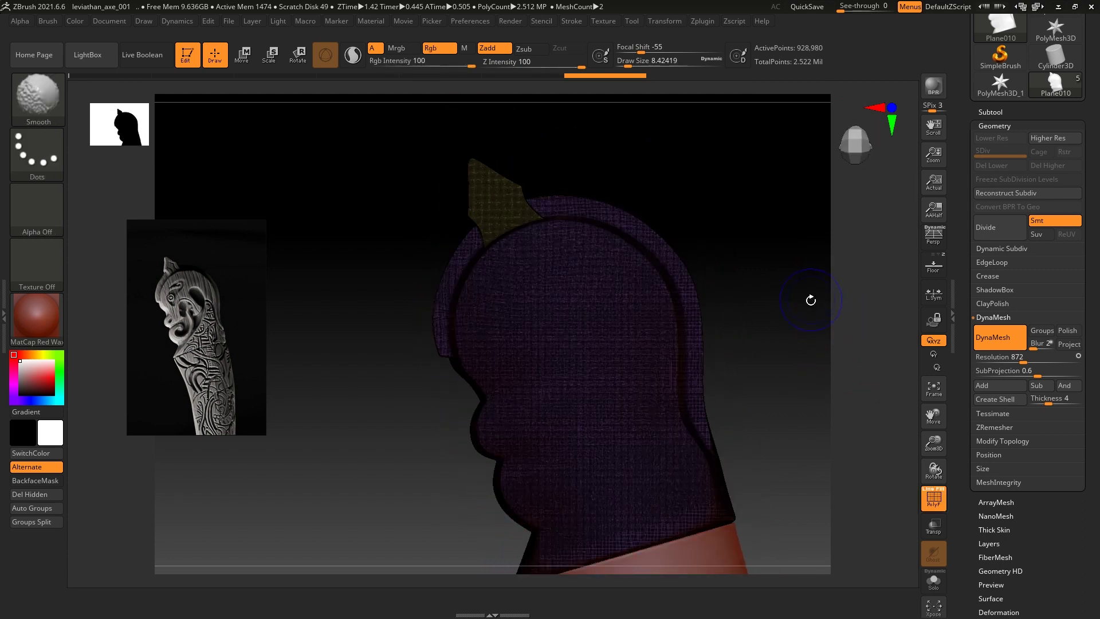
# Hide the polygon wireframe and show the carved face reference grid beside the head
pyautogui.hotkey('shift', 'f')
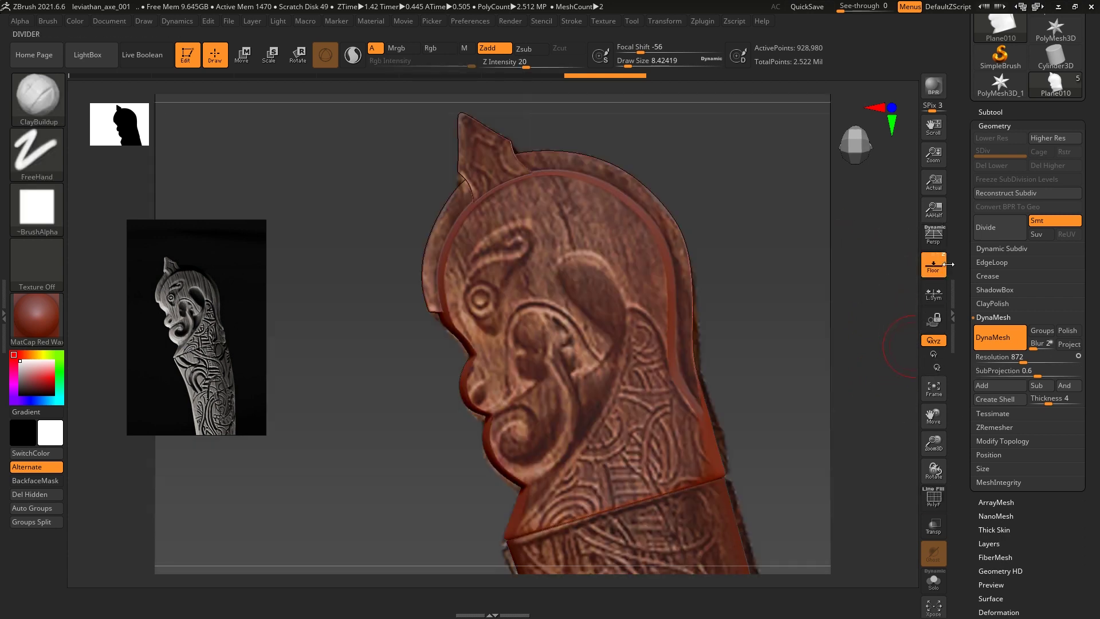
pyautogui.click(940, 272)
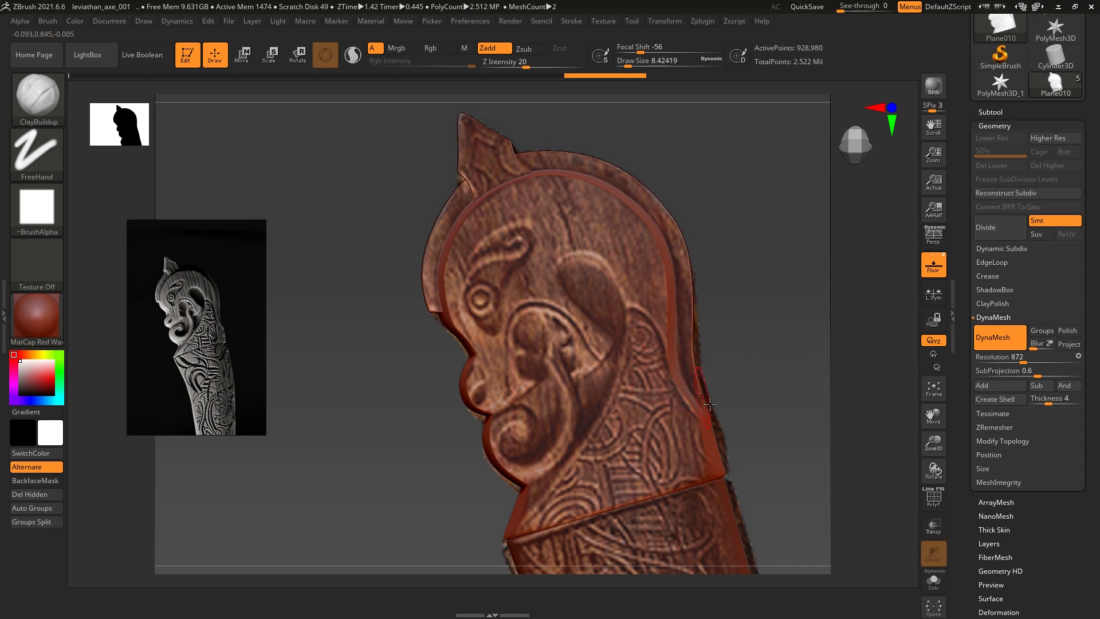
pyautogui.moveTo(811, 342); pyautogui.dragTo(759, 352)
pyautogui.moveTo(843, 329); pyautogui.dragTo(828, 324)
# Switch to the Move brush and enlarge its Draw Size to about 14.2
pyautogui.press('s')
pyautogui.press('b')
pyautogui.press('m')
pyautogui.press('v')
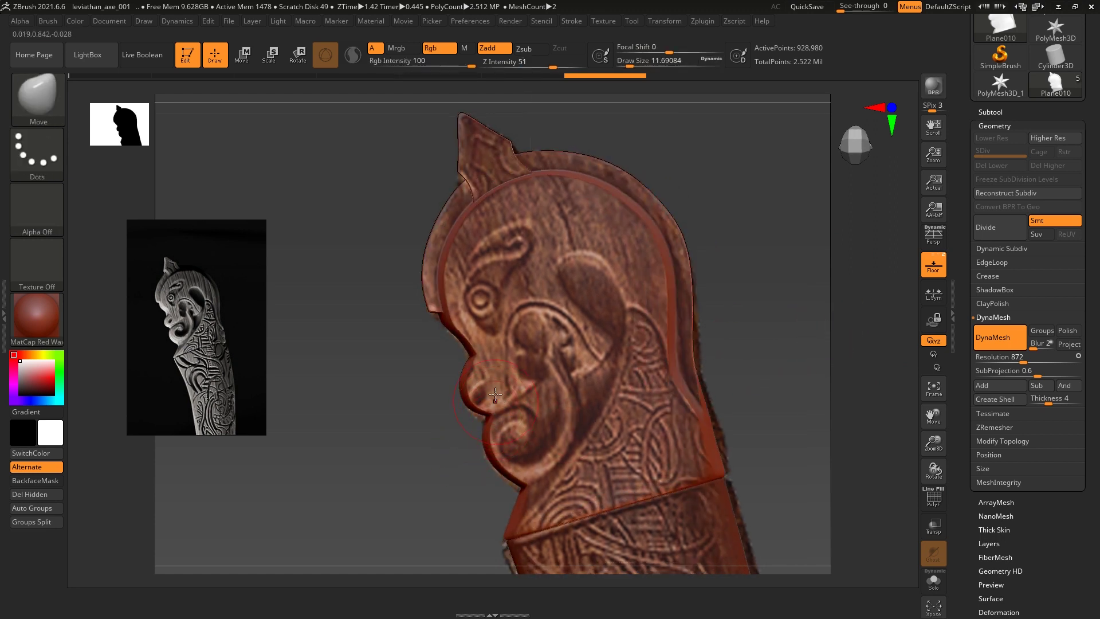
pyautogui.press('s')
pyautogui.moveTo(489, 407); pyautogui.dragTo(480, 413)
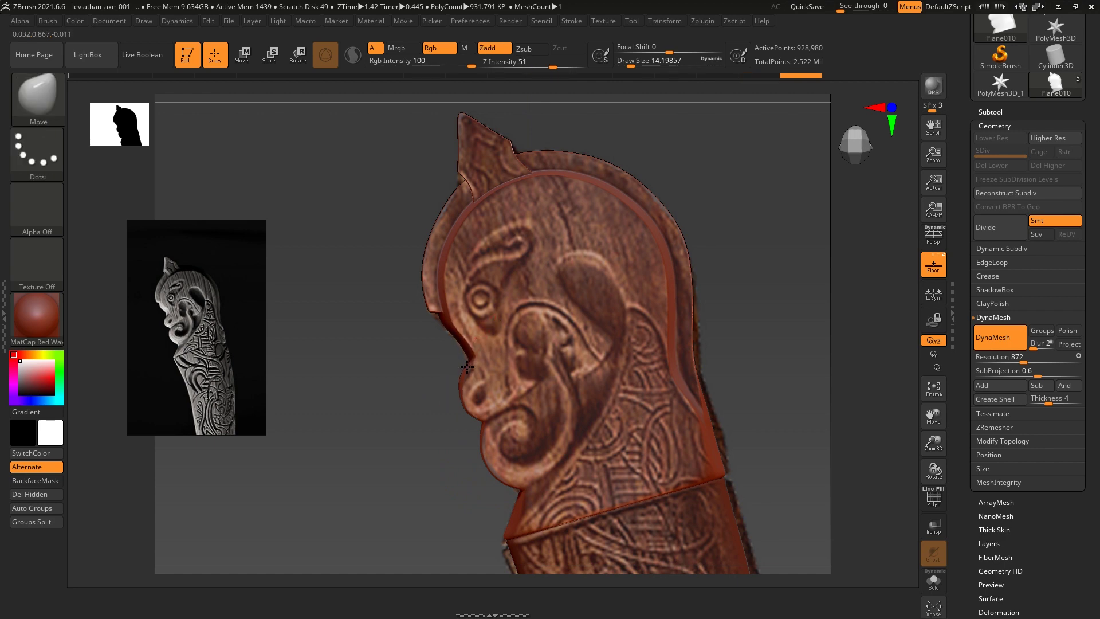
pyautogui.moveTo(749, 312); pyautogui.dragTo(470, 491)
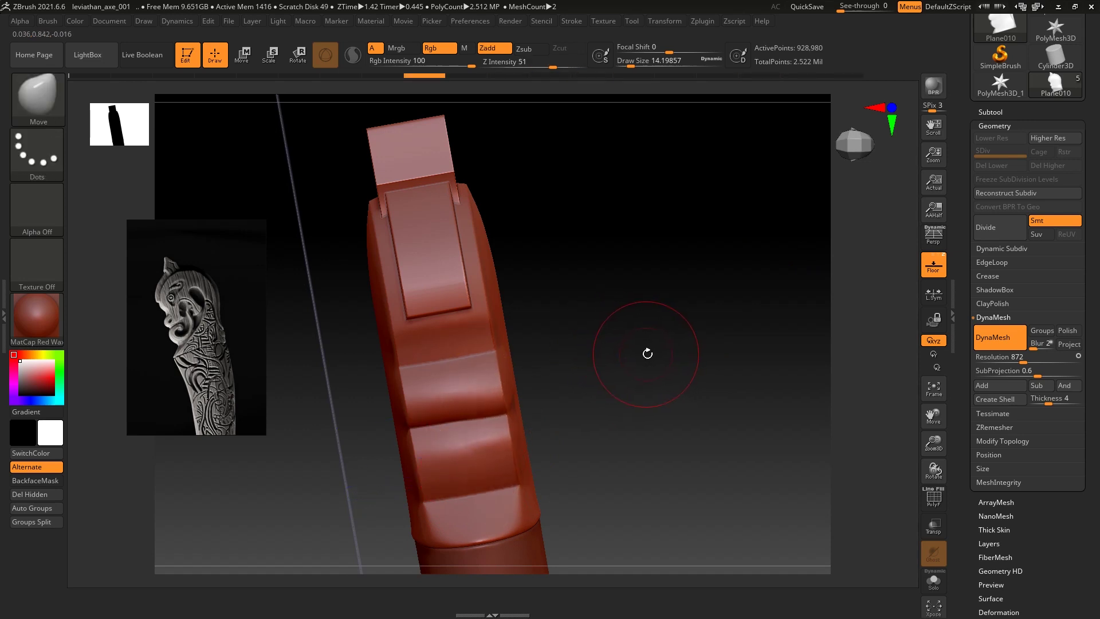
# Show all hidden parts, re-DynaMesh the pommel at 872, and turn the Floor grid back on
pyautogui.moveTo(648, 354); pyautogui.dragTo(692, 314)
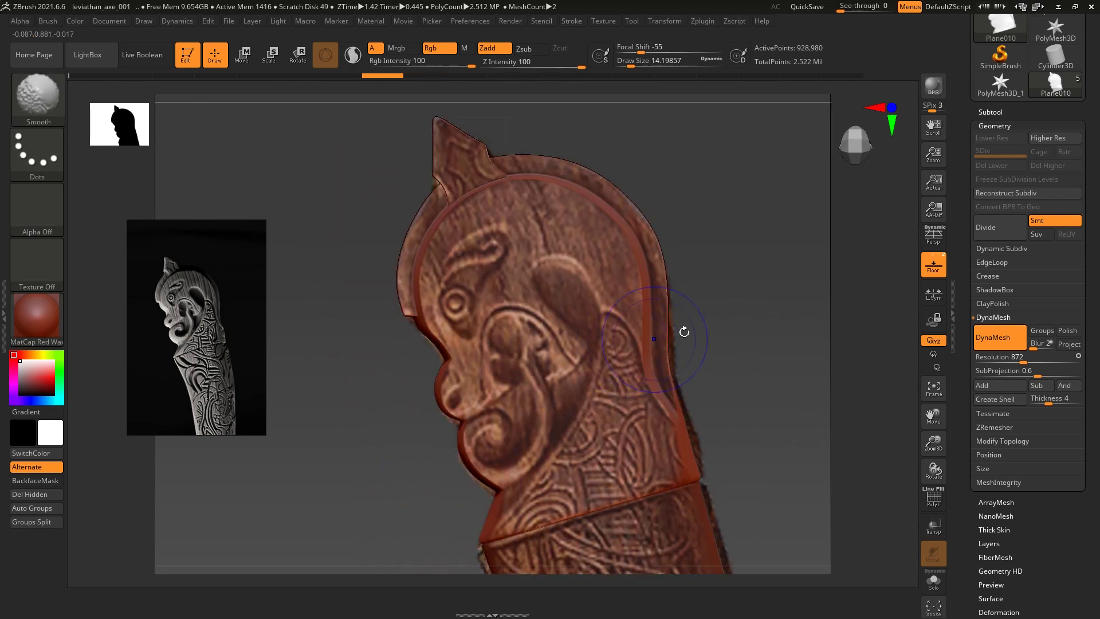
pyautogui.click(652, 23)
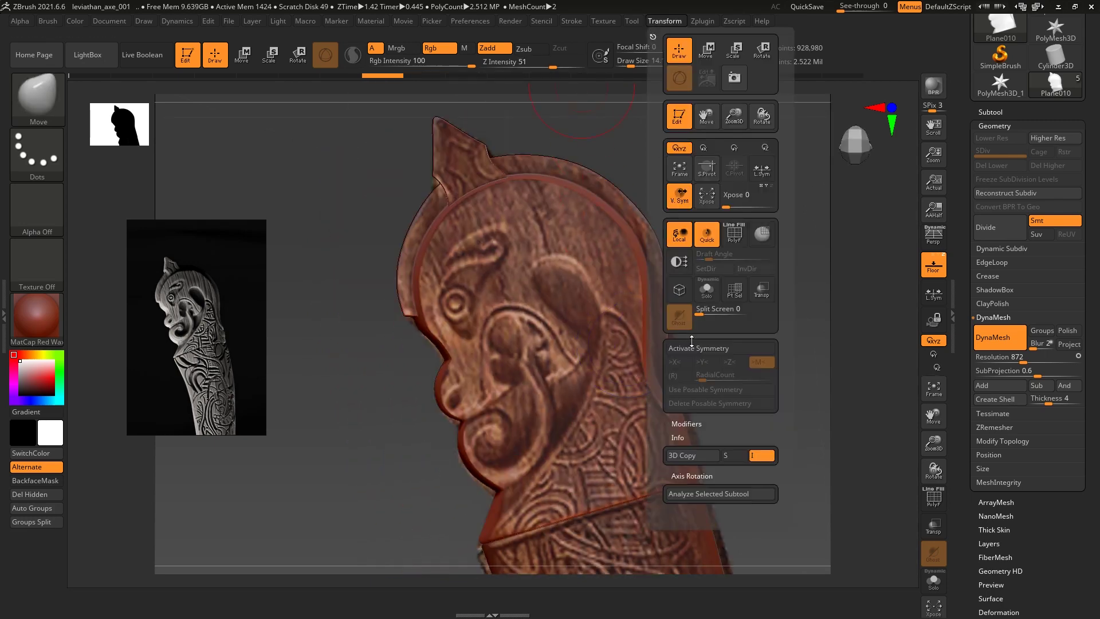
pyautogui.moveTo(707, 354)
pyautogui.mouseDown()
pyautogui.moveTo(757, 325)
pyautogui.moveTo(702, 338)
pyautogui.moveTo(714, 343)
pyautogui.mouseUp()
pyautogui.click(933, 265)
pyautogui.press('ctrl')
pyautogui.keyDown('ctrl'); pyautogui.keyDown('shift'); pyautogui.click(275, 98); pyautogui.keyUp('shift'); pyautogui.keyUp('ctrl')
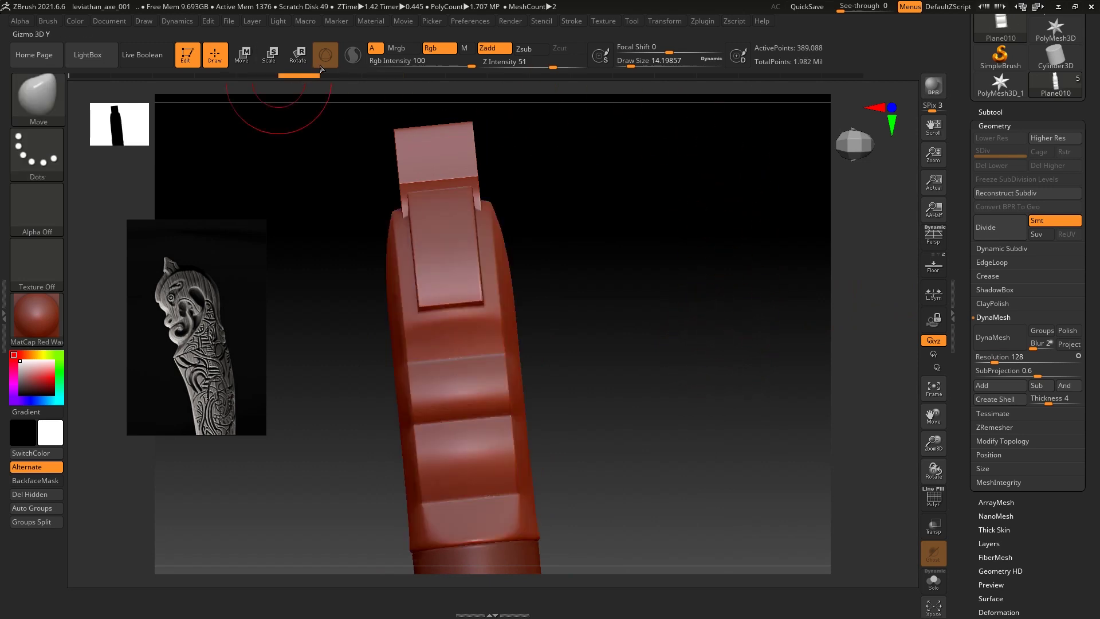
pyautogui.moveTo(675, 319); pyautogui.dragTo(290, 118)
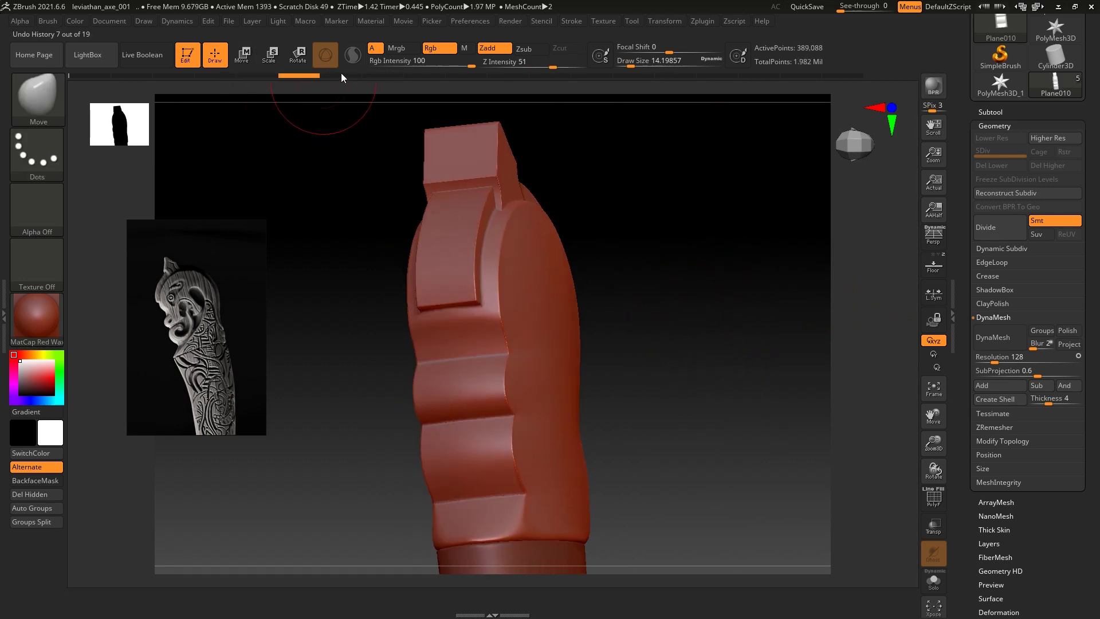
pyautogui.click(993, 337)
pyautogui.moveTo(695, 319)
pyautogui.mouseDown()
pyautogui.moveTo(703, 302)
pyautogui.moveTo(793, 275)
pyautogui.moveTo(708, 307)
pyautogui.moveTo(730, 283)
pyautogui.mouseUp()
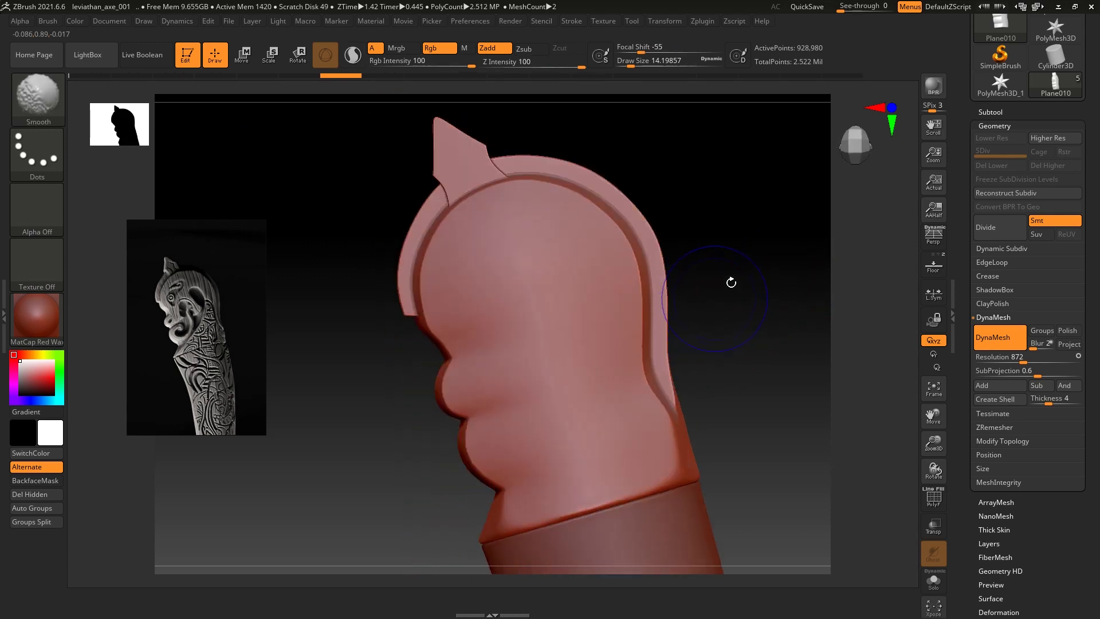
pyautogui.click(934, 269)
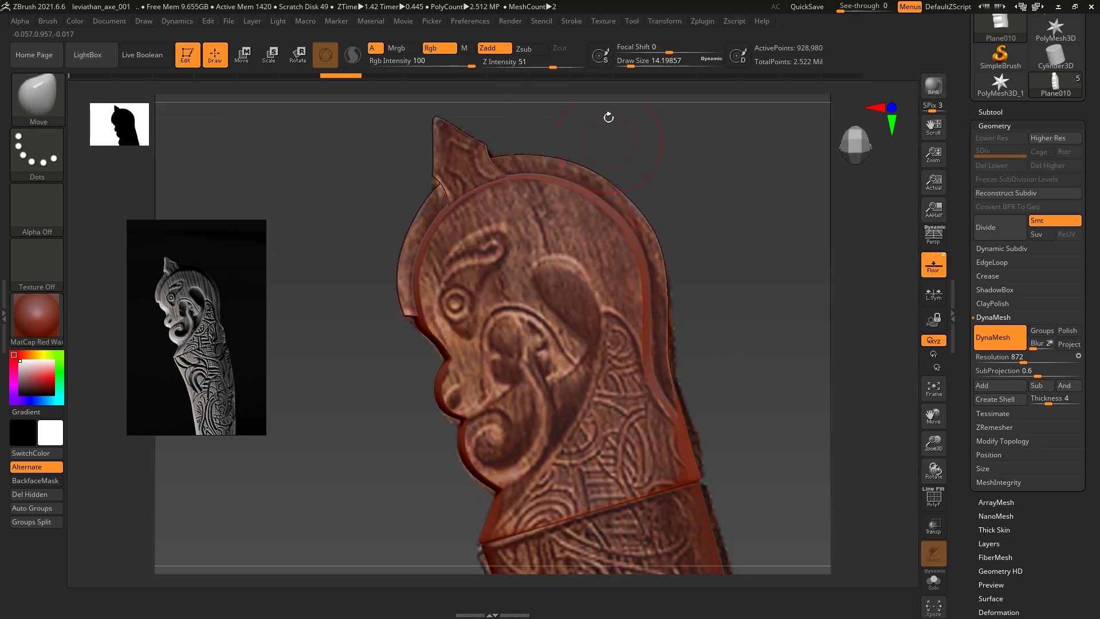
pyautogui.click(665, 21)
# Resize the brush between about 21.6 and 12.9 and lay a curve guide across the handle's side
pyautogui.press('s')
pyautogui.moveTo(471, 449); pyautogui.dragTo(478, 450)
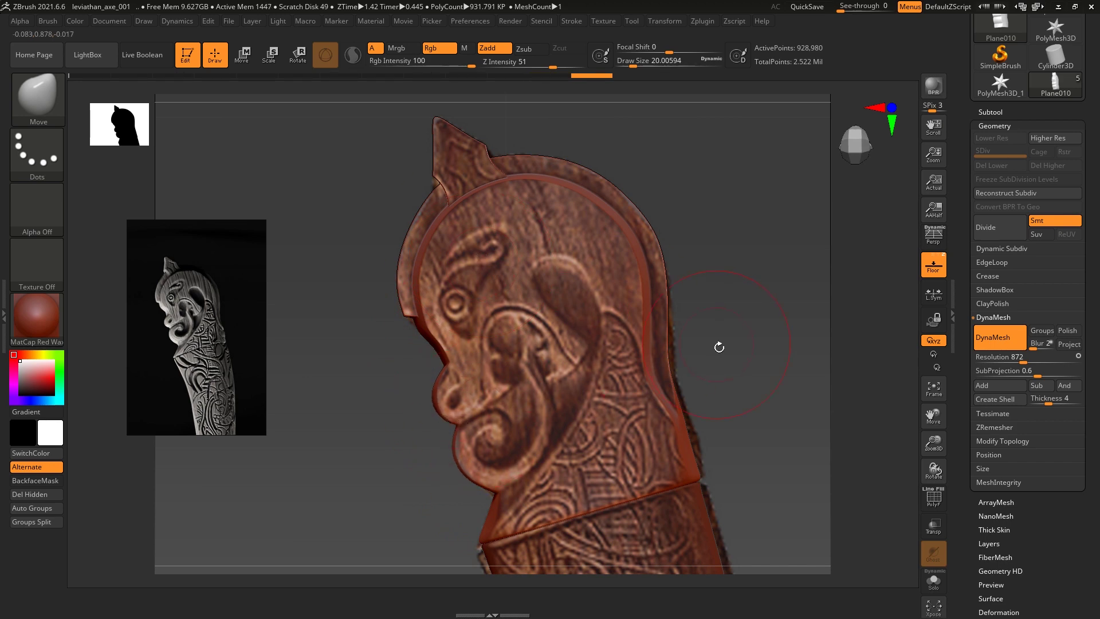
pyautogui.moveTo(745, 297)
pyautogui.mouseDown()
pyautogui.moveTo(770, 298)
pyautogui.moveTo(656, 356)
pyautogui.moveTo(467, 393)
pyautogui.mouseUp()
pyautogui.press(']')
pyautogui.press(']')
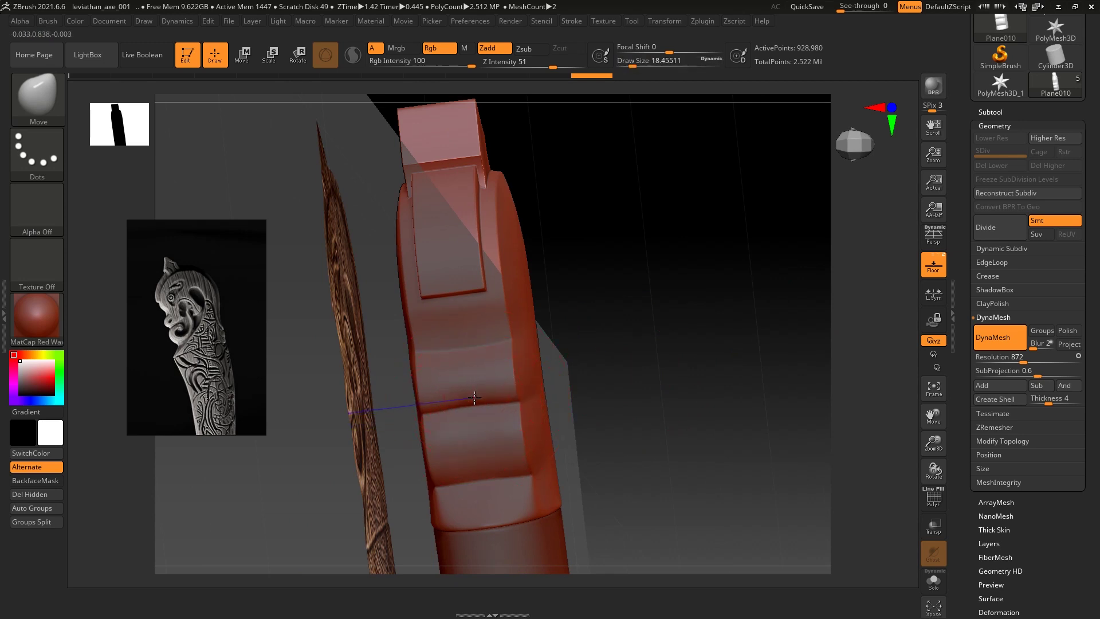
pyautogui.press('[')
pyautogui.moveTo(486, 469); pyautogui.dragTo(496, 453)
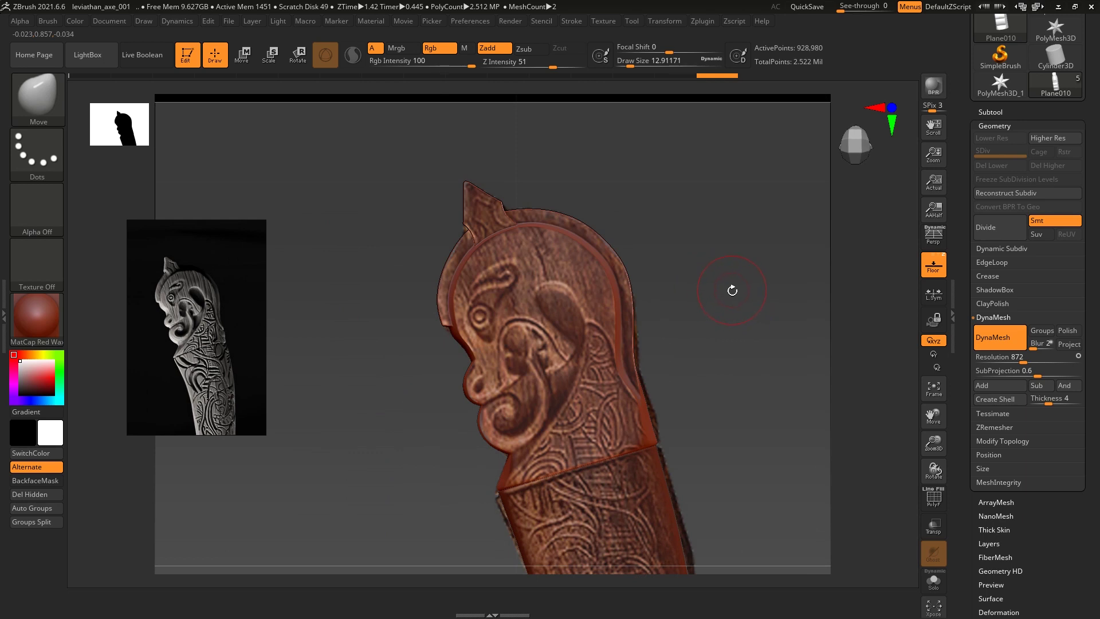
# With a fine brush tip, mask along the carving's curl and near the carved face's eye
pyautogui.press('s')
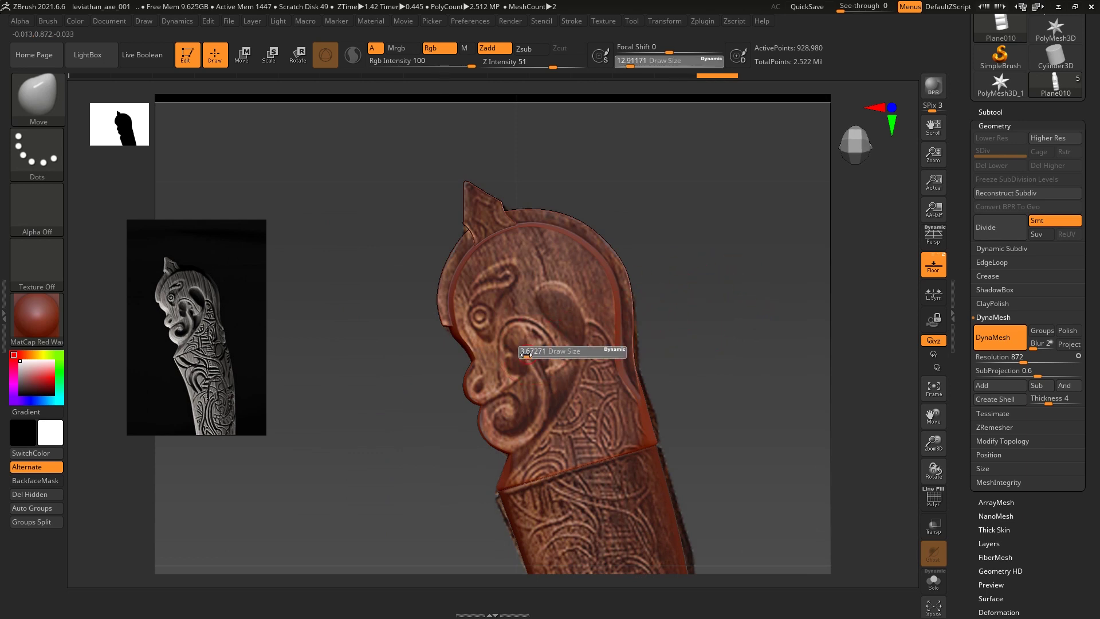
pyautogui.moveTo(573, 349); pyautogui.dragTo(538, 349)
pyautogui.moveTo(700, 300); pyautogui.dragTo(760, 317)
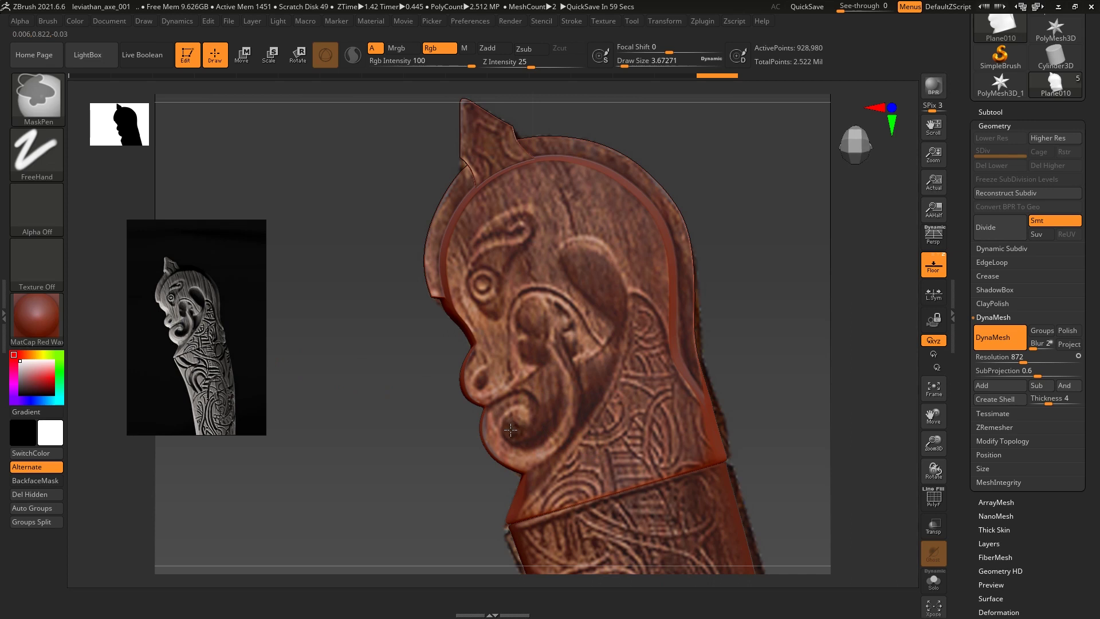
pyautogui.moveTo(537, 432)
pyautogui.mouseDown()
pyautogui.moveTo(548, 376)
pyautogui.moveTo(534, 323)
pyautogui.mouseUp()
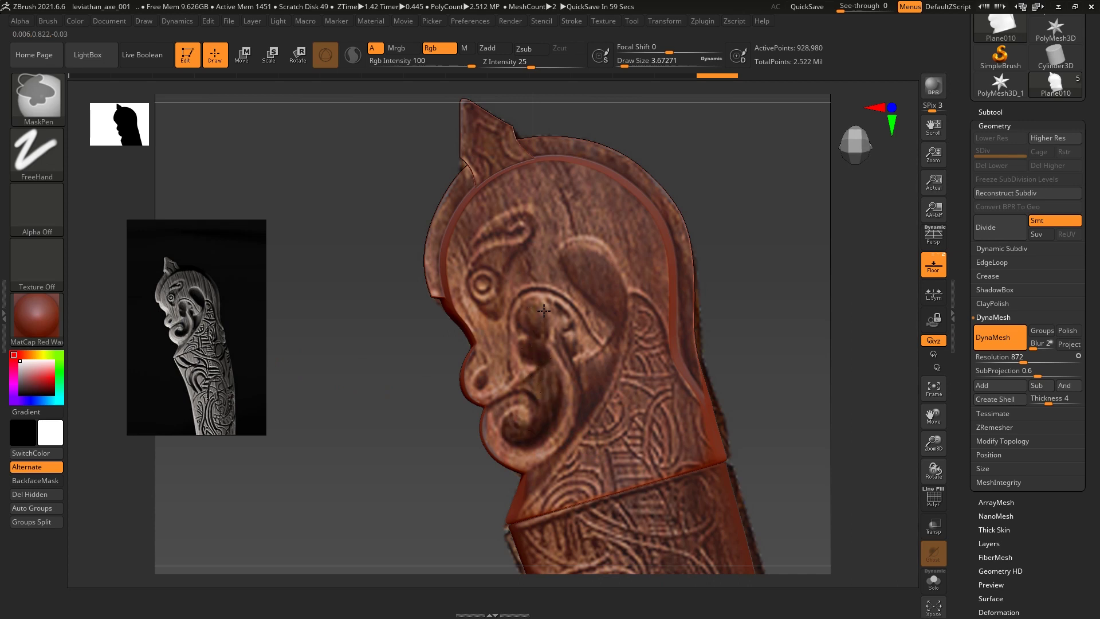
pyautogui.moveTo(584, 301); pyautogui.dragTo(591, 264)
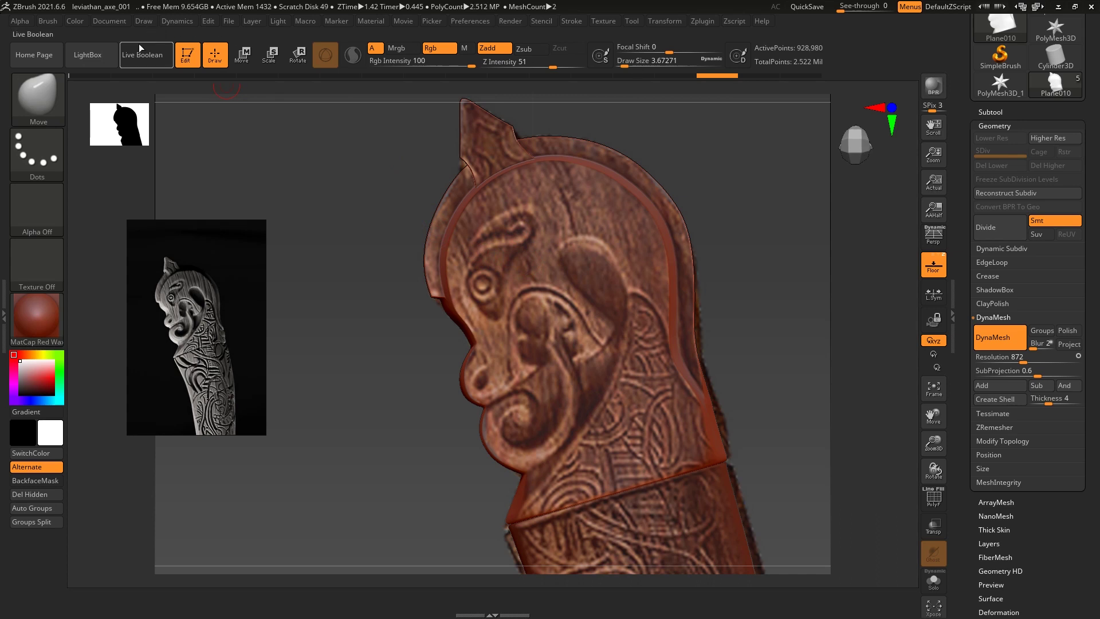
pyautogui.click(155, 24)
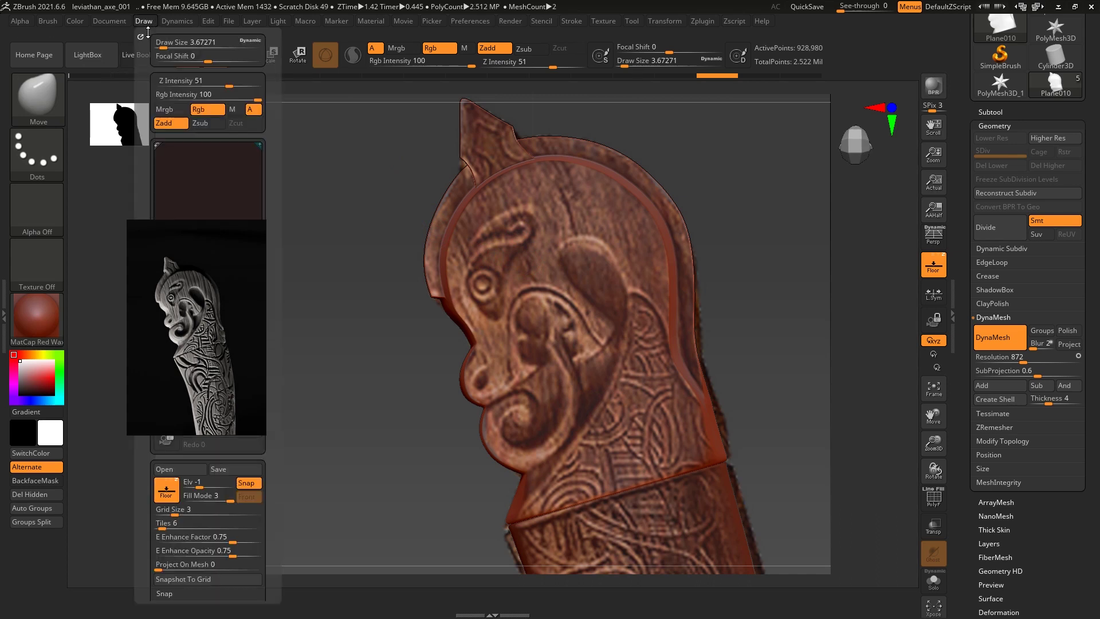
# Dock the Draw palette in the left tray and start fading the edge-enhance opacity
pyautogui.click(4, 217)
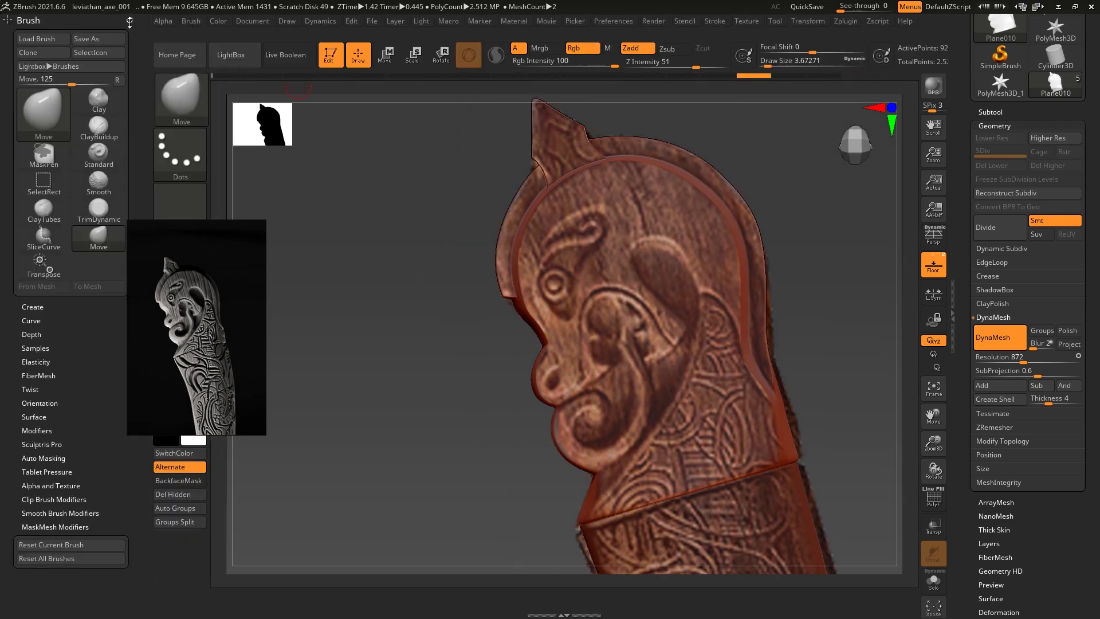
pyautogui.click(131, 20)
pyautogui.click(287, 21)
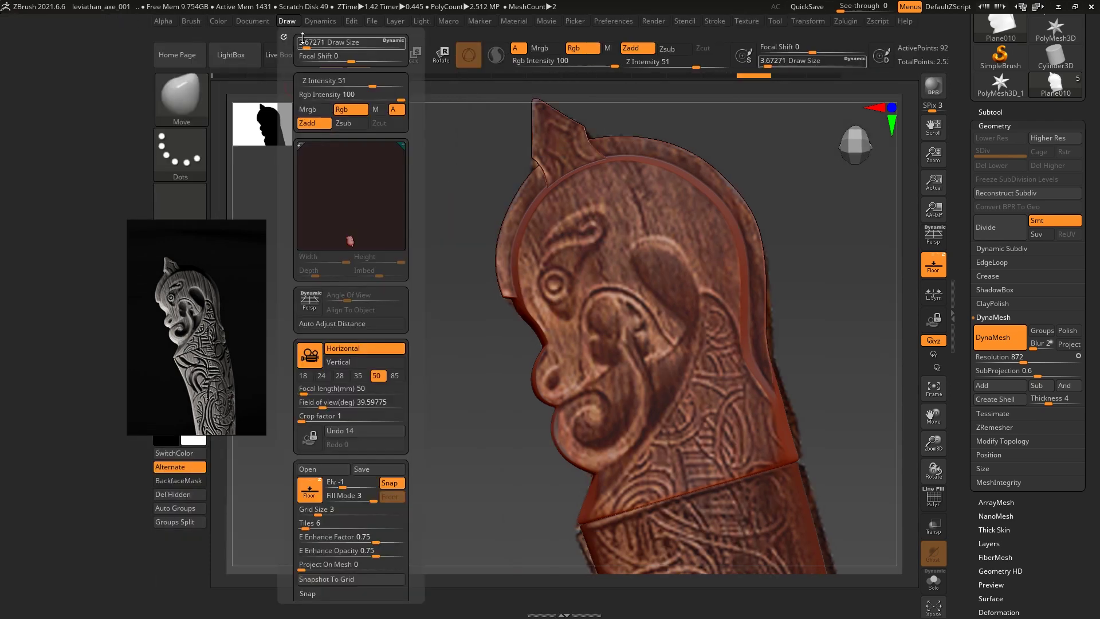
pyautogui.click(285, 36)
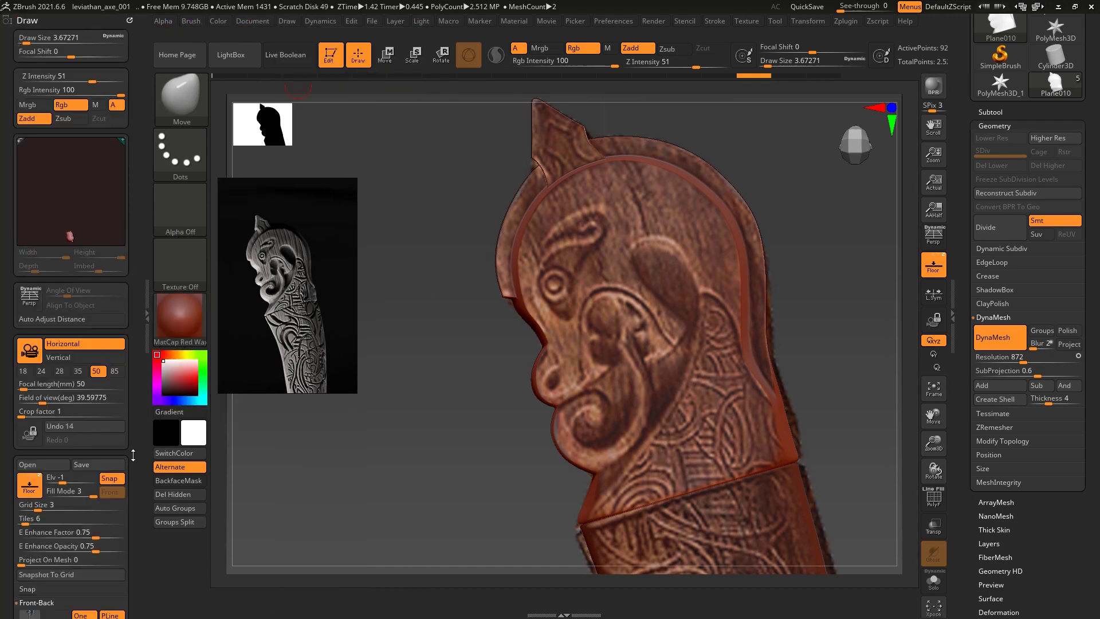
pyautogui.scroll(-5, 122, 401)
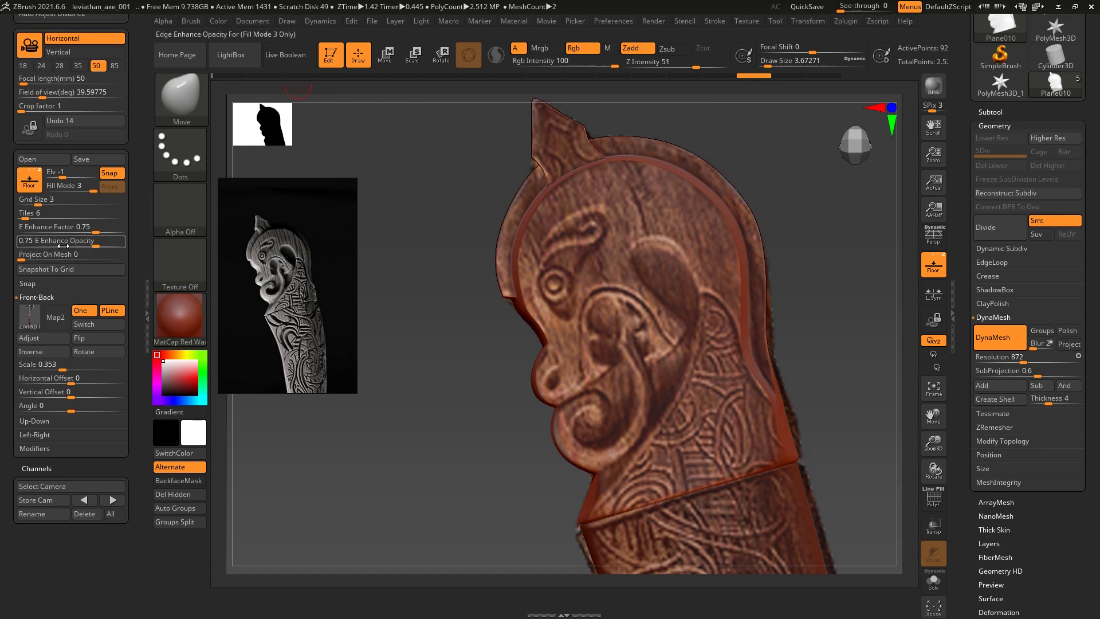
pyautogui.moveTo(88, 243); pyautogui.dragTo(51, 246)
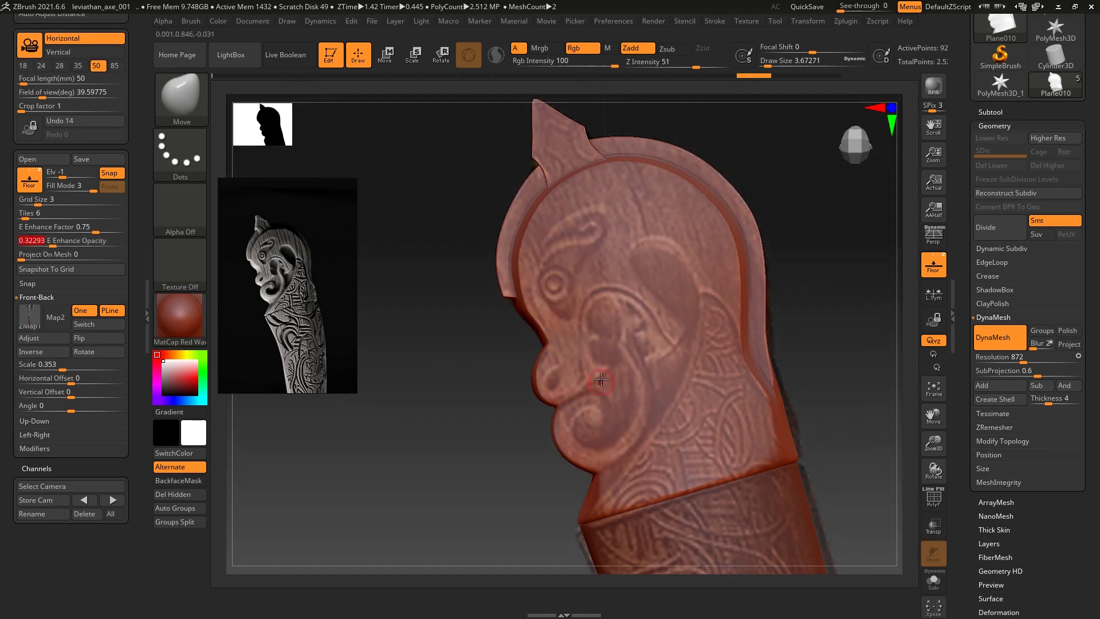
# Test mask strokes on the mouth while lowering E Enhance Opacity to about 0.35, clearing each mask
pyautogui.moveTo(593, 415)
pyautogui.keyDown('ctrl'); pyautogui.mouseDown()
pyautogui.moveTo(584, 430)
pyautogui.moveTo(610, 313)
pyautogui.mouseUp(); pyautogui.keyUp('ctrl')
pyautogui.keyDown('ctrl'); pyautogui.click(384, 294); pyautogui.keyUp('ctrl')
pyautogui.moveTo(48, 243); pyautogui.dragTo(48, 244)
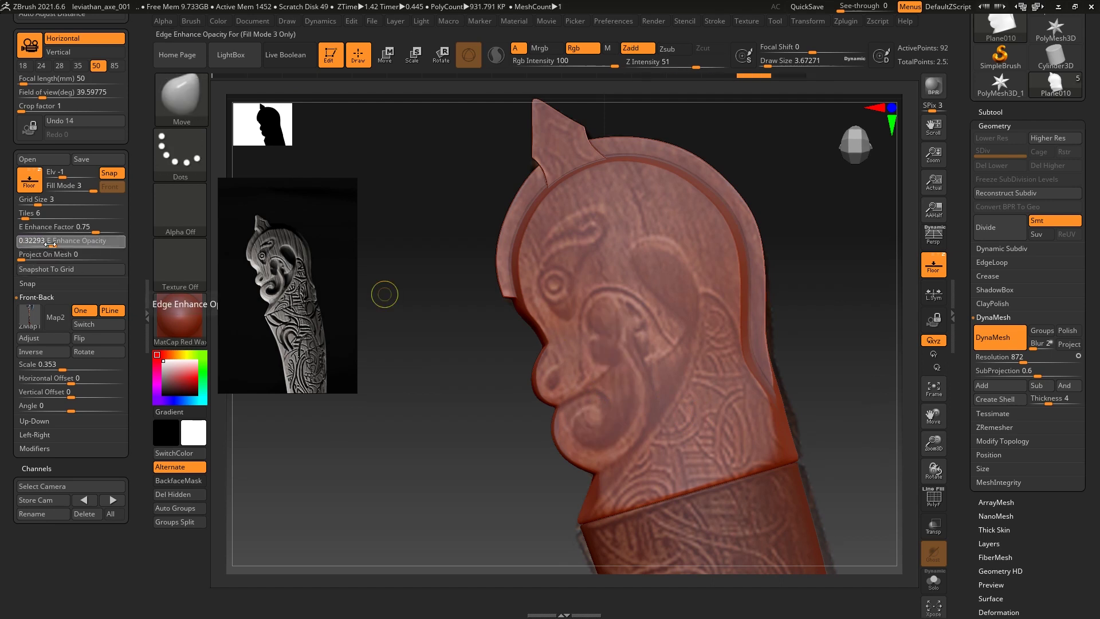
pyautogui.keyDown('ctrl'); pyautogui.moveTo(579, 427); pyautogui.dragTo(624, 421); pyautogui.keyUp('ctrl')
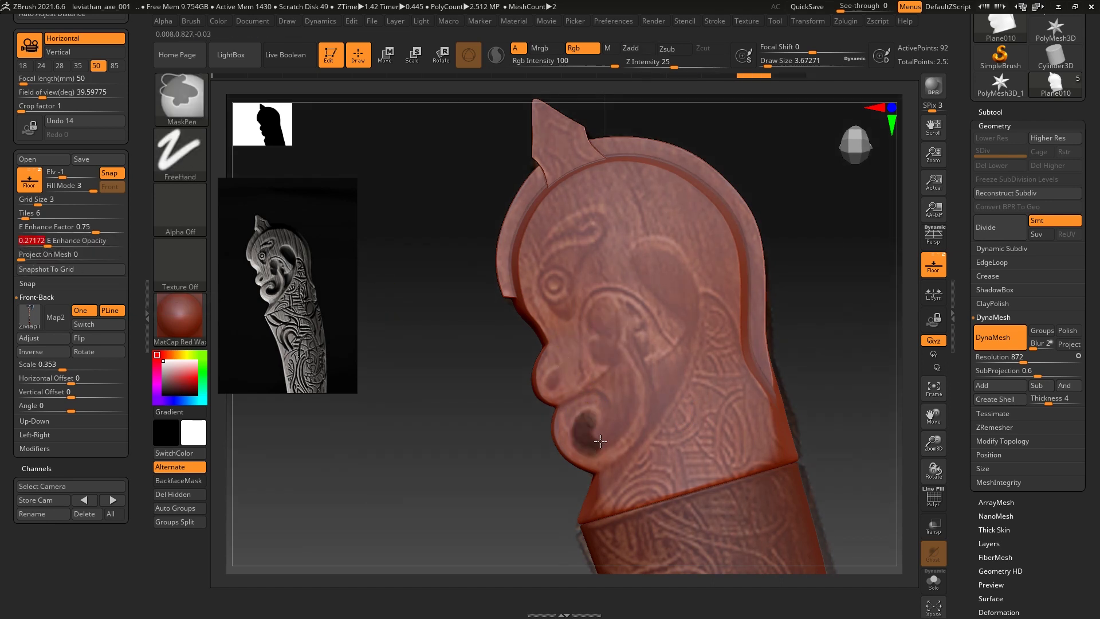
pyautogui.keyDown('ctrl'); pyautogui.click(852, 300); pyautogui.keyUp('ctrl')
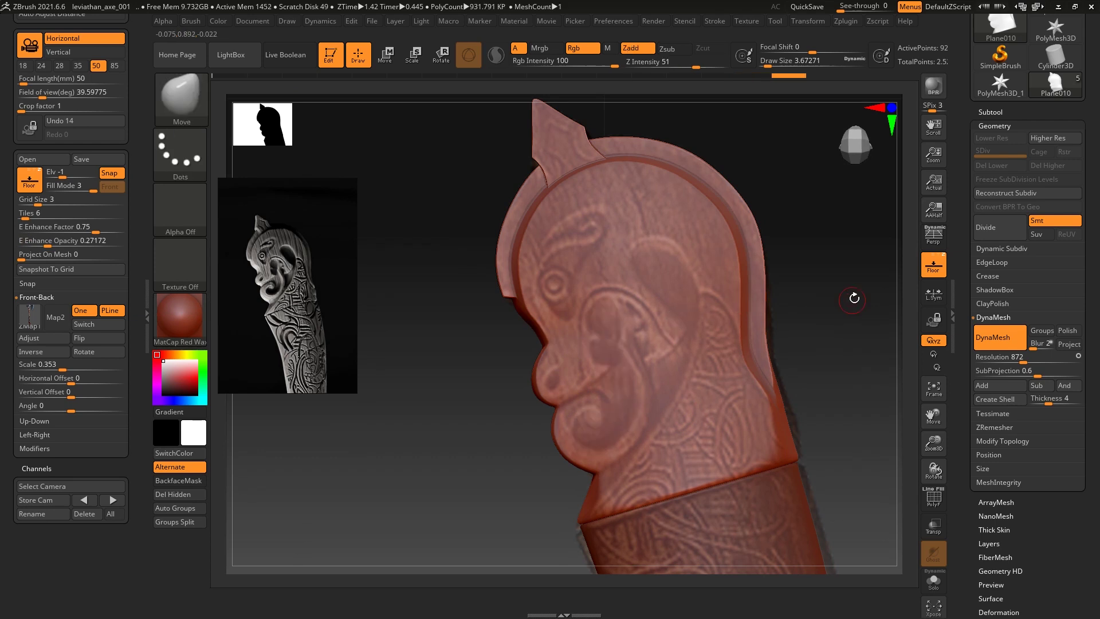
pyautogui.moveTo(43, 243)
pyautogui.mouseDown()
pyautogui.moveTo(33, 245)
pyautogui.moveTo(55, 247)
pyautogui.mouseUp()
pyautogui.keyDown('ctrl'); pyautogui.moveTo(567, 432); pyautogui.dragTo(601, 391); pyautogui.keyUp('ctrl')
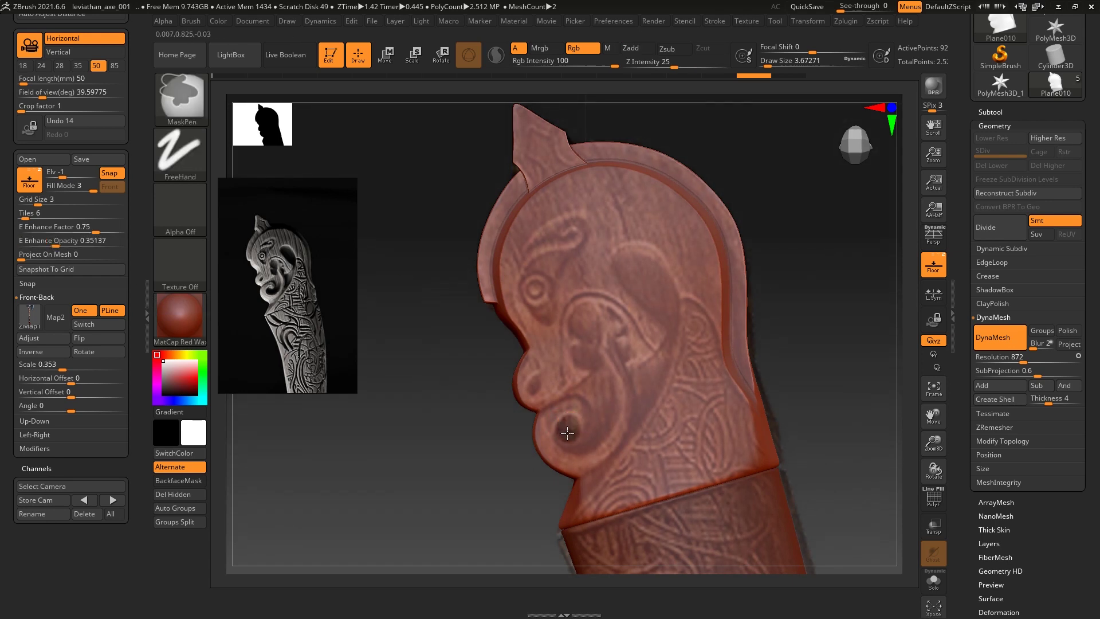
pyautogui.moveTo(768, 351)
pyautogui.keyDown('ctrl'); pyautogui.mouseDown()
pyautogui.moveTo(851, 319)
pyautogui.moveTo(830, 317)
pyautogui.mouseUp(); pyautogui.keyUp('ctrl')
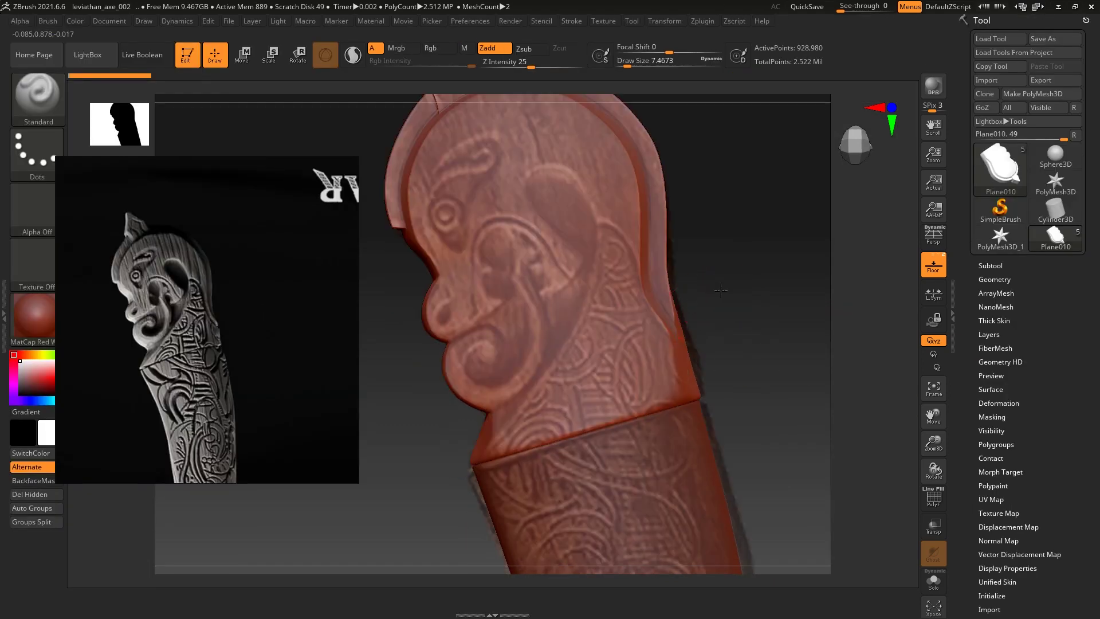
pyautogui.moveTo(721, 290); pyautogui.dragTo(538, 395)
# Set the brush size to about 4.3, mask the mouth area, then clear it
pyautogui.press('s')
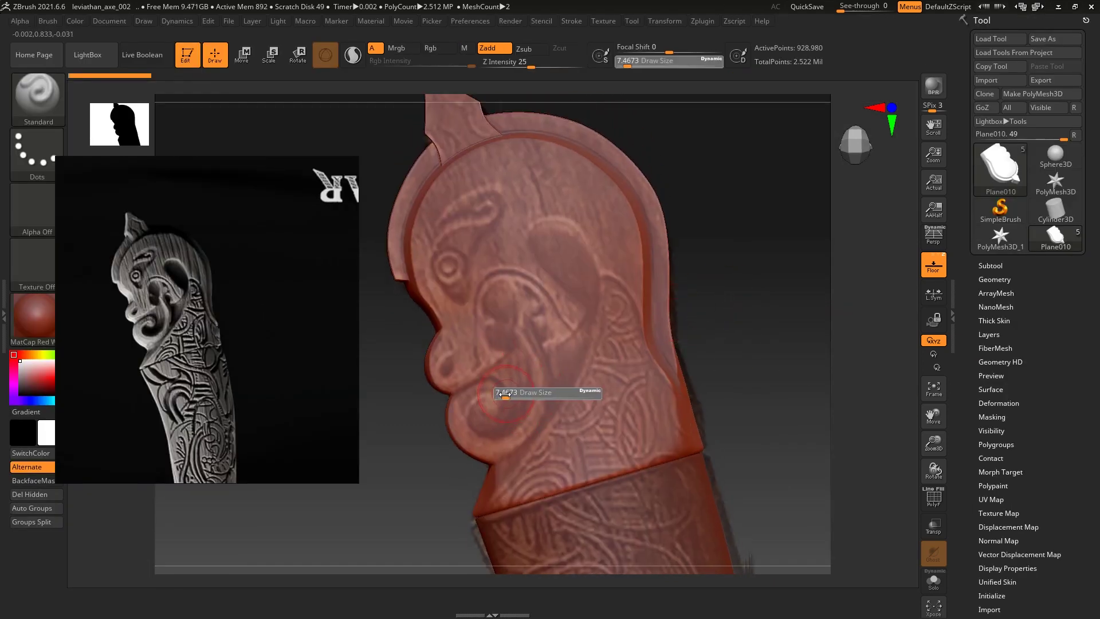
pyautogui.click(502, 394)
pyautogui.moveTo(509, 386)
pyautogui.keyDown('ctrl'); pyautogui.mouseDown()
pyautogui.moveTo(487, 388)
pyautogui.moveTo(479, 435)
pyautogui.moveTo(504, 418)
pyautogui.moveTo(533, 321)
pyautogui.mouseUp(); pyautogui.keyUp('ctrl')
pyautogui.keyDown('ctrl'); pyautogui.moveTo(281, 143); pyautogui.dragTo(178, 102); pyautogui.keyUp('ctrl')
# Pick the MaskLasso brush from the masking brushes
pyautogui.press('b')
pyautogui.press('m')
pyautogui.press('v')
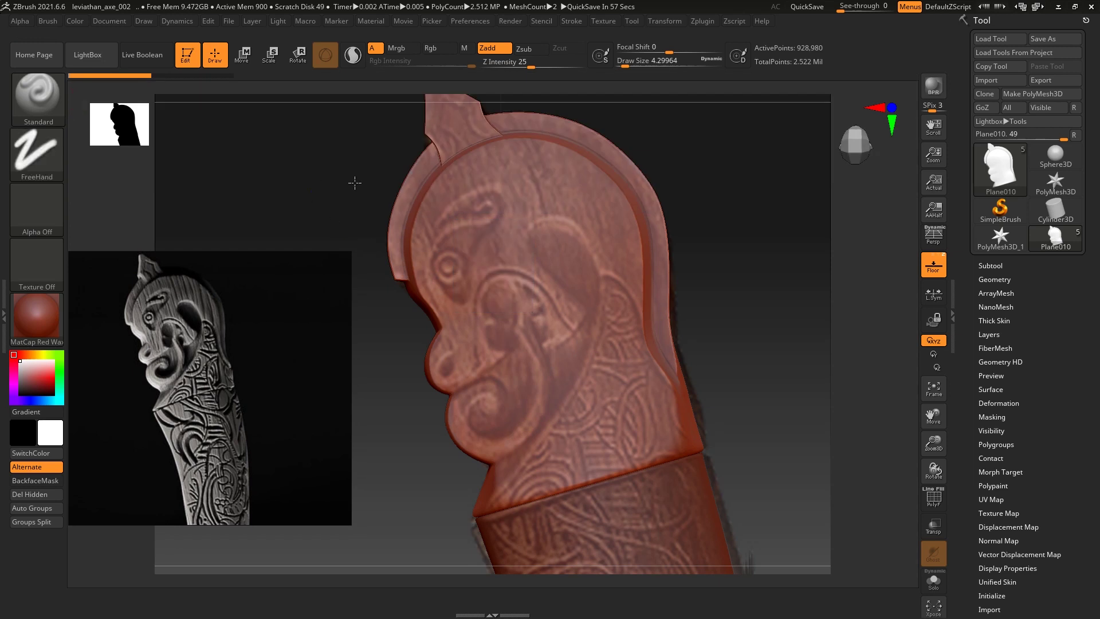
pyautogui.keyDown('ctrl'); pyautogui.click(38, 98); pyautogui.keyUp('ctrl')
pyautogui.click(283, 167)
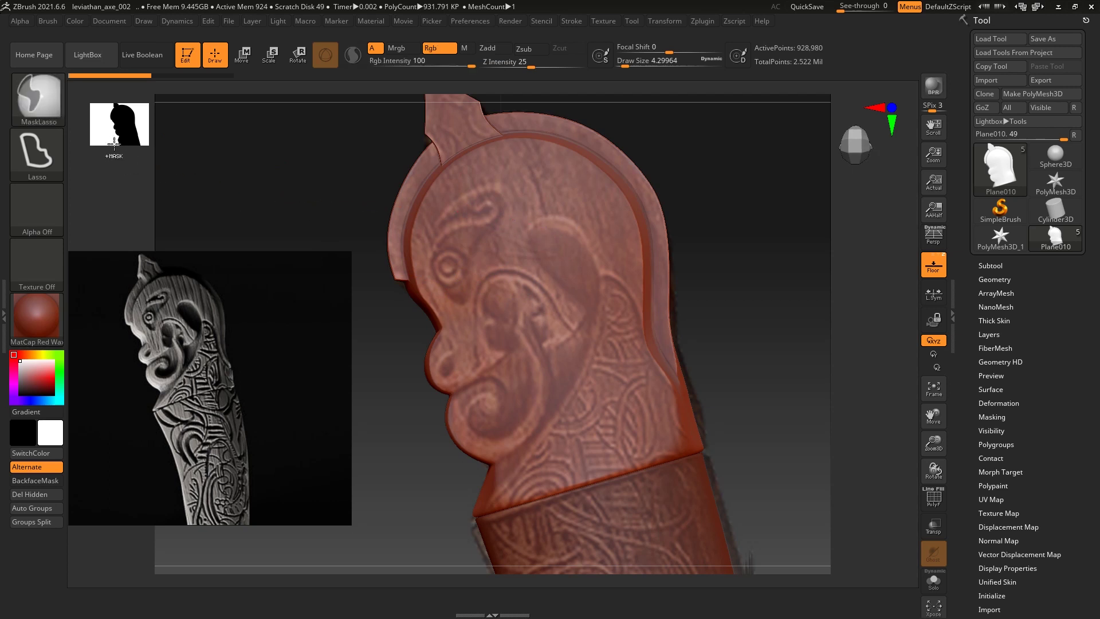
pyautogui.click(57, 109)
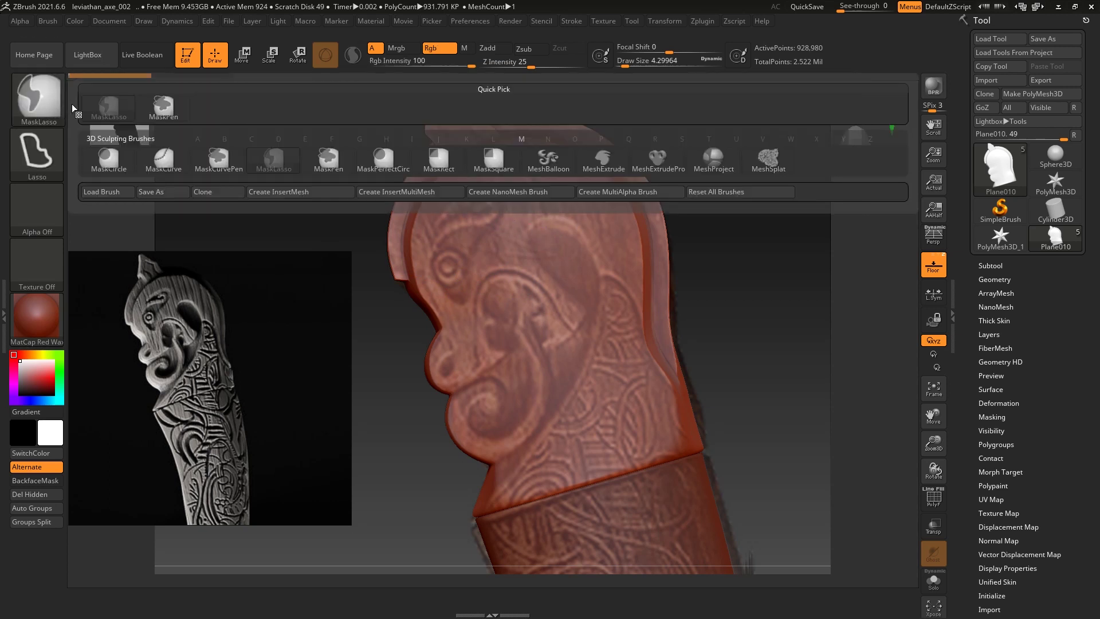
pyautogui.click(281, 167)
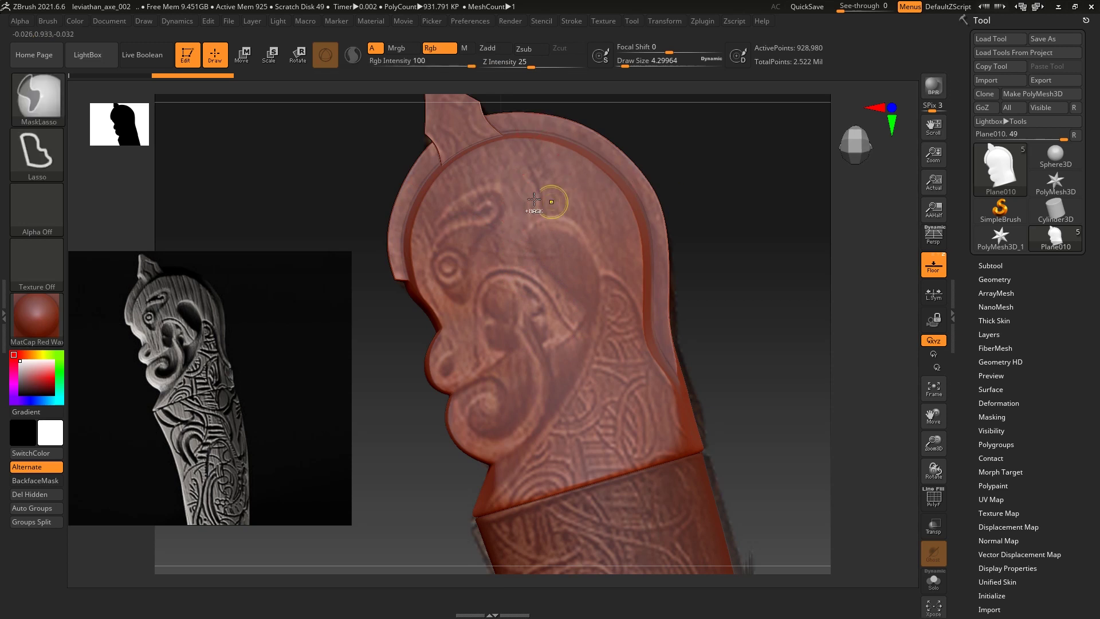
# Undo the trial lasso outline and expand the Stroke palette's Lazy Mouse settings
pyautogui.hotkey('ctrl', 'shift', 'z')
pyautogui.keyDown('ctrl'); pyautogui.moveTo(541, 267); pyautogui.dragTo(544, 229); pyautogui.keyUp('ctrl')
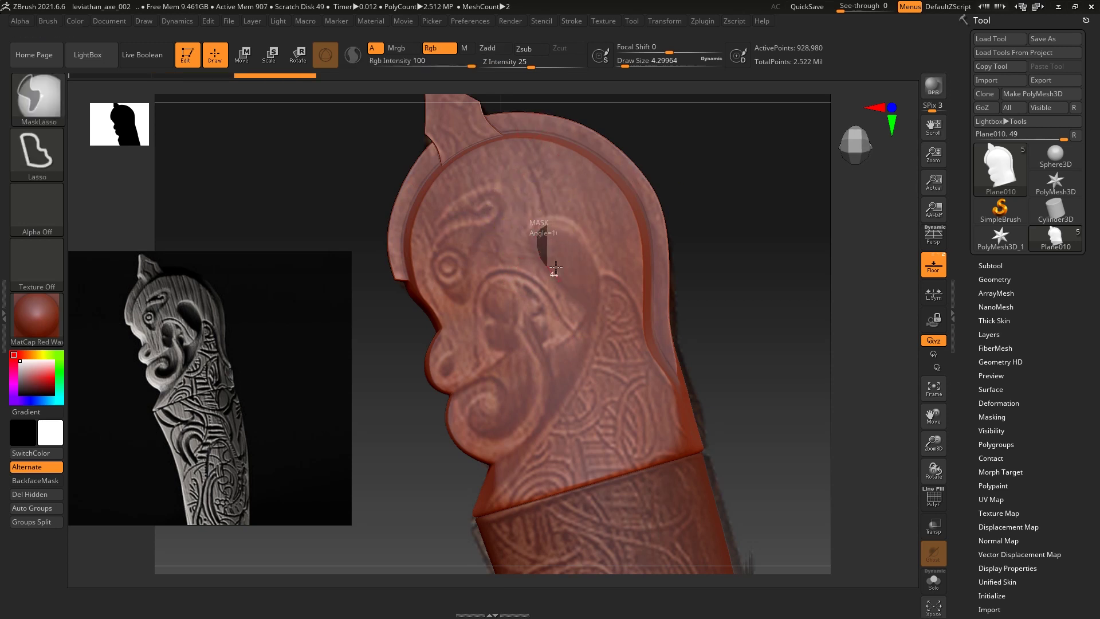
pyautogui.keyDown('ctrl'); pyautogui.moveTo(541, 267); pyautogui.dragTo(545, 229); pyautogui.keyUp('ctrl')
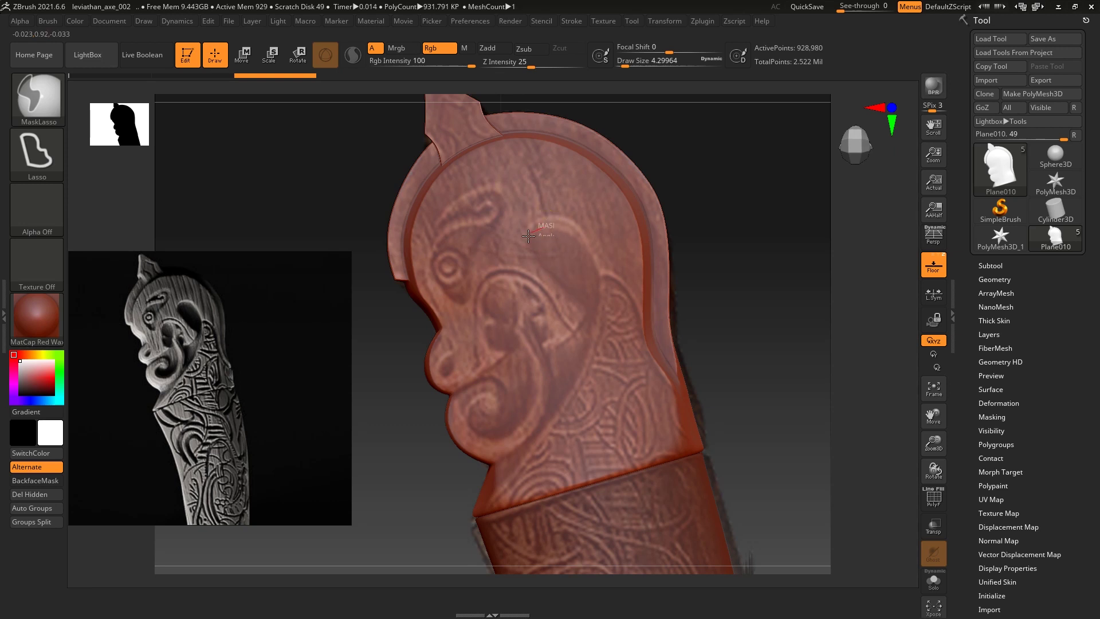
pyautogui.keyDown('ctrl'); pyautogui.moveTo(539, 271); pyautogui.dragTo(542, 244); pyautogui.keyUp('ctrl')
pyautogui.hotkey('ctrl', 'z')
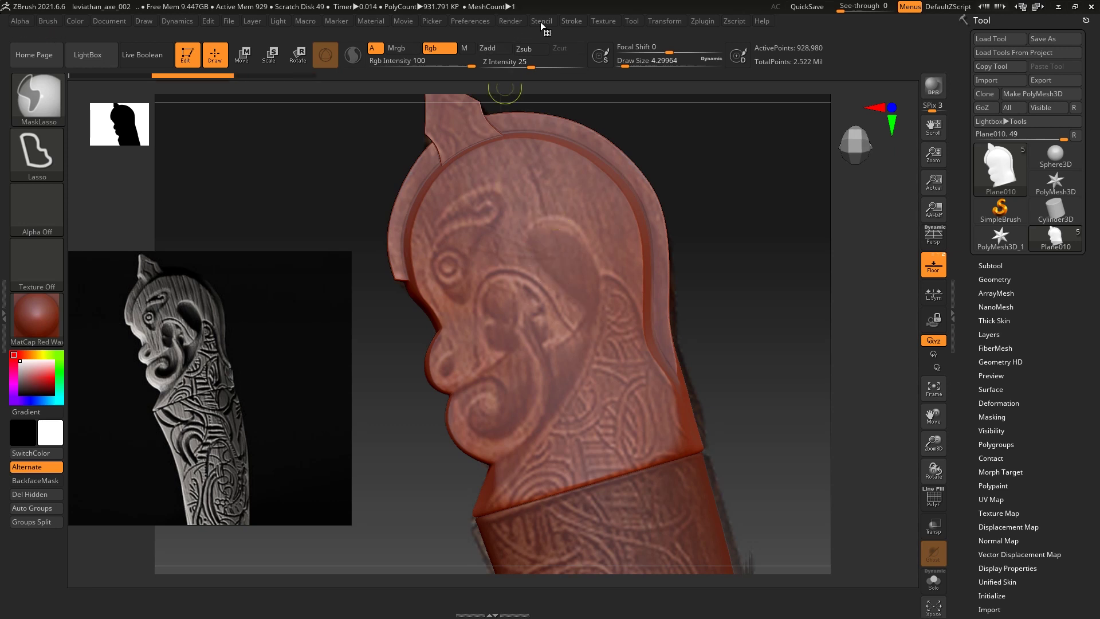
pyautogui.click(568, 21)
pyautogui.click(601, 264)
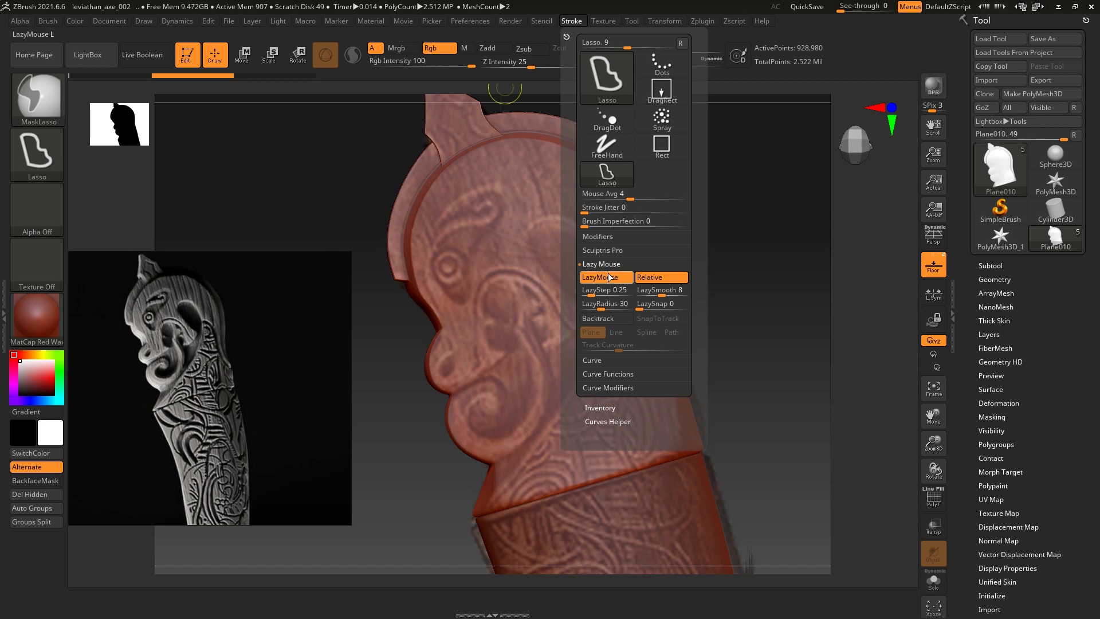
# Lasso-mask a crescent behind the eye, running from the brow toward the mouth
pyautogui.click(601, 264)
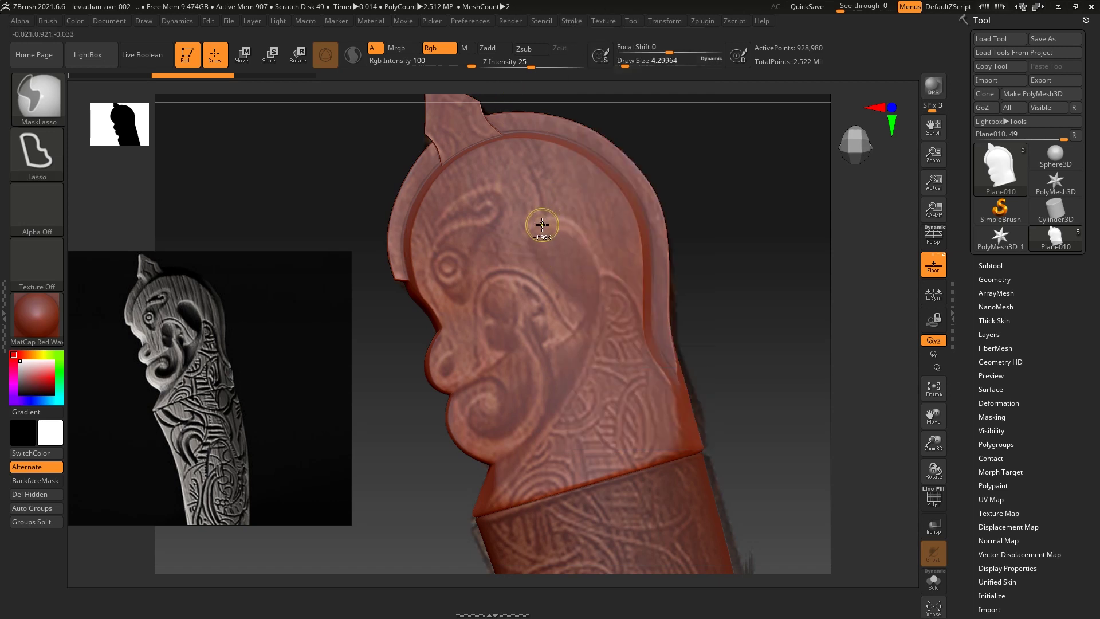
pyautogui.keyDown('ctrl'); pyautogui.moveTo(541, 222); pyautogui.dragTo(529, 238); pyautogui.keyUp('ctrl')
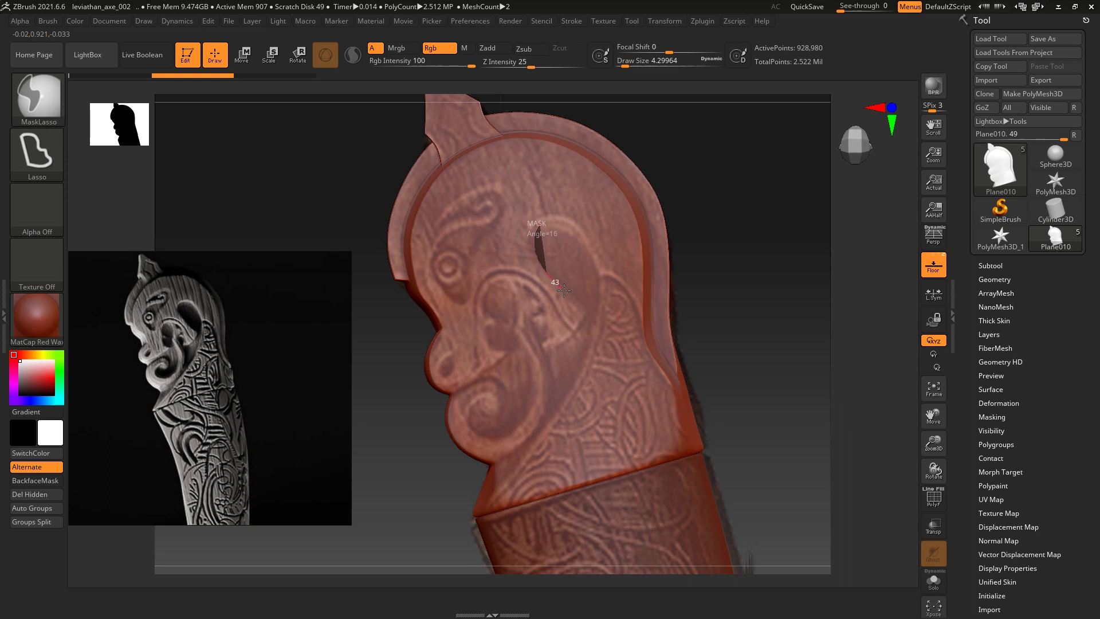
pyautogui.moveTo(575, 297)
pyautogui.keyDown('ctrl'); pyautogui.mouseDown()
pyautogui.moveTo(591, 307)
pyautogui.moveTo(588, 341)
pyautogui.moveTo(535, 360)
pyautogui.moveTo(544, 440)
pyautogui.moveTo(485, 492)
pyautogui.moveTo(570, 391)
pyautogui.moveTo(591, 342)
pyautogui.moveTo(593, 272)
pyautogui.moveTo(526, 218)
pyautogui.mouseUp(); pyautogui.keyUp('ctrl')
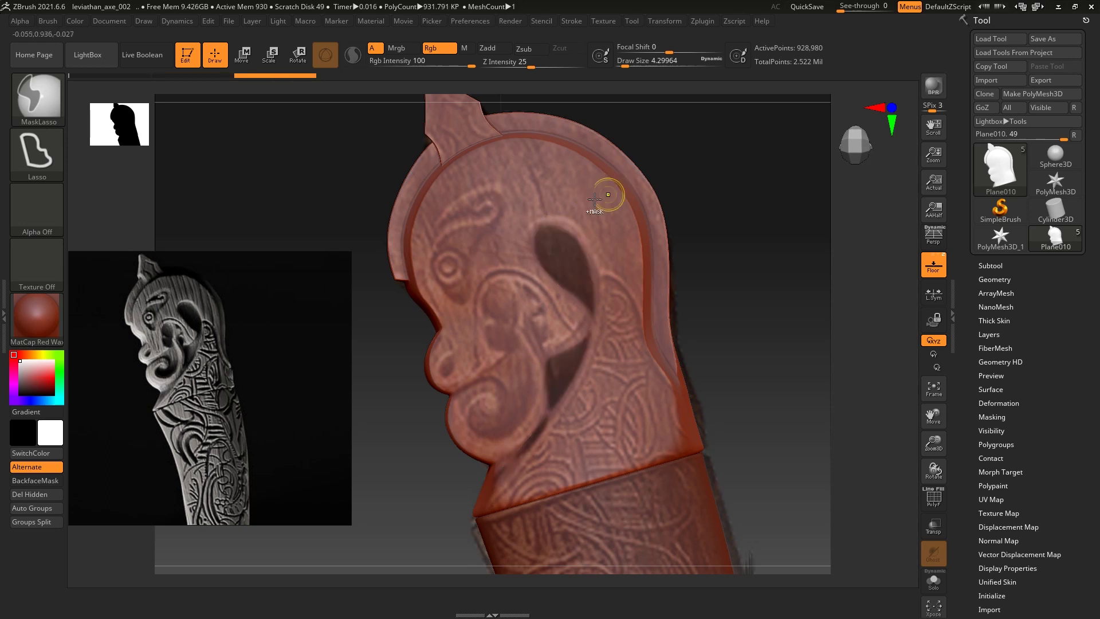
pyautogui.moveTo(717, 304)
pyautogui.mouseDown()
pyautogui.moveTo(564, 377)
pyautogui.moveTo(560, 336)
pyautogui.moveTo(599, 279)
pyautogui.mouseUp()
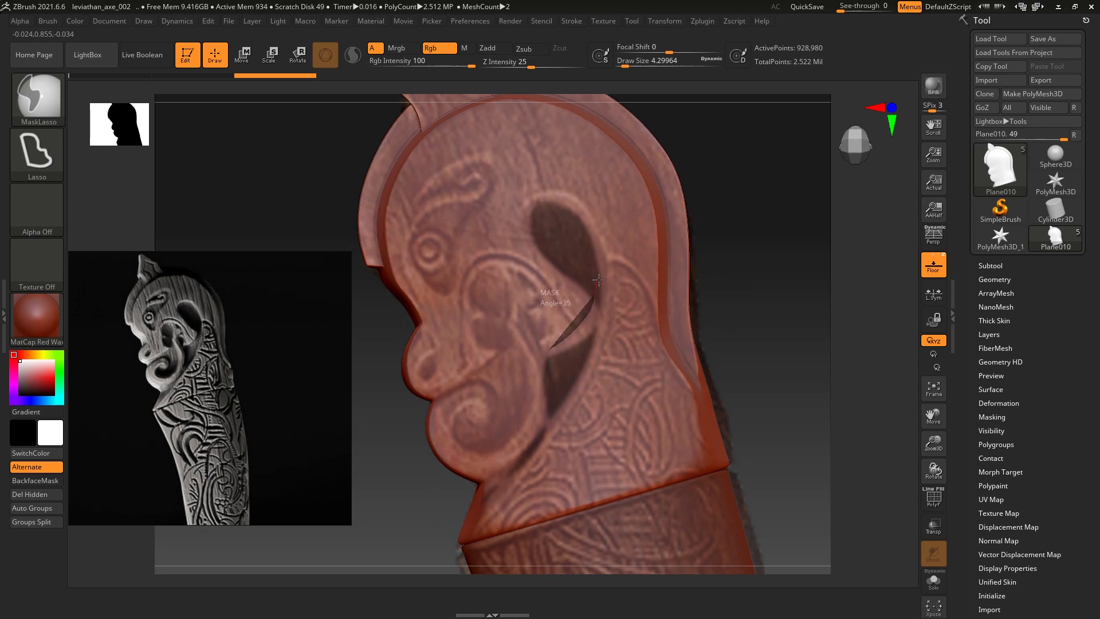
pyautogui.moveTo(598, 326)
pyautogui.keyDown('ctrl'); pyautogui.mouseDown()
pyautogui.moveTo(553, 375)
pyautogui.moveTo(544, 351)
pyautogui.mouseUp(); pyautogui.keyUp('ctrl')
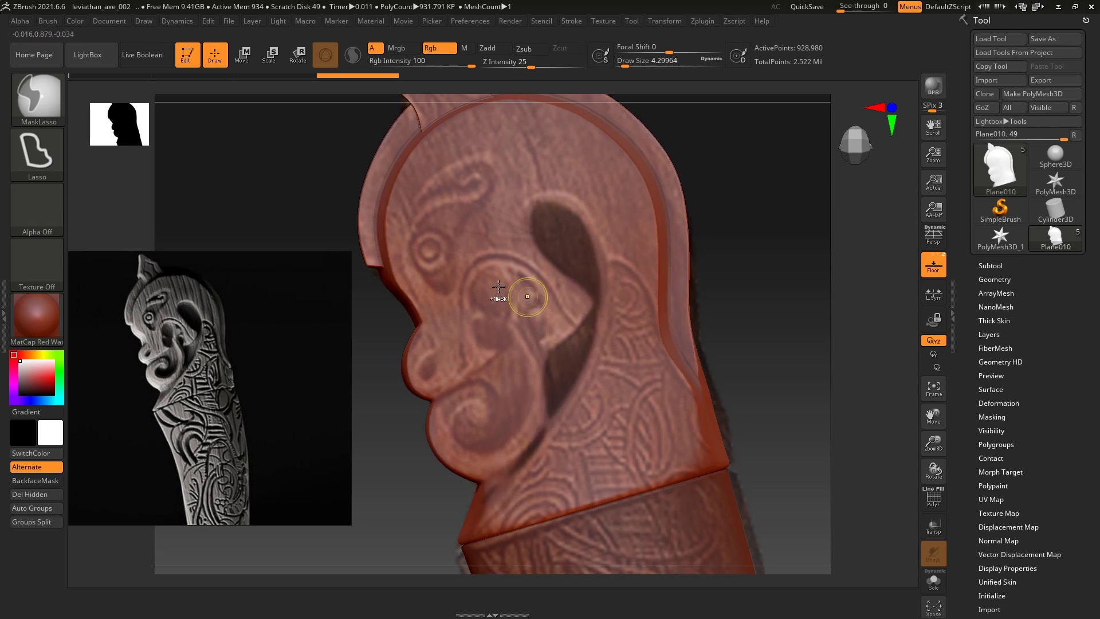
pyautogui.hotkey('ctrl', 'b')
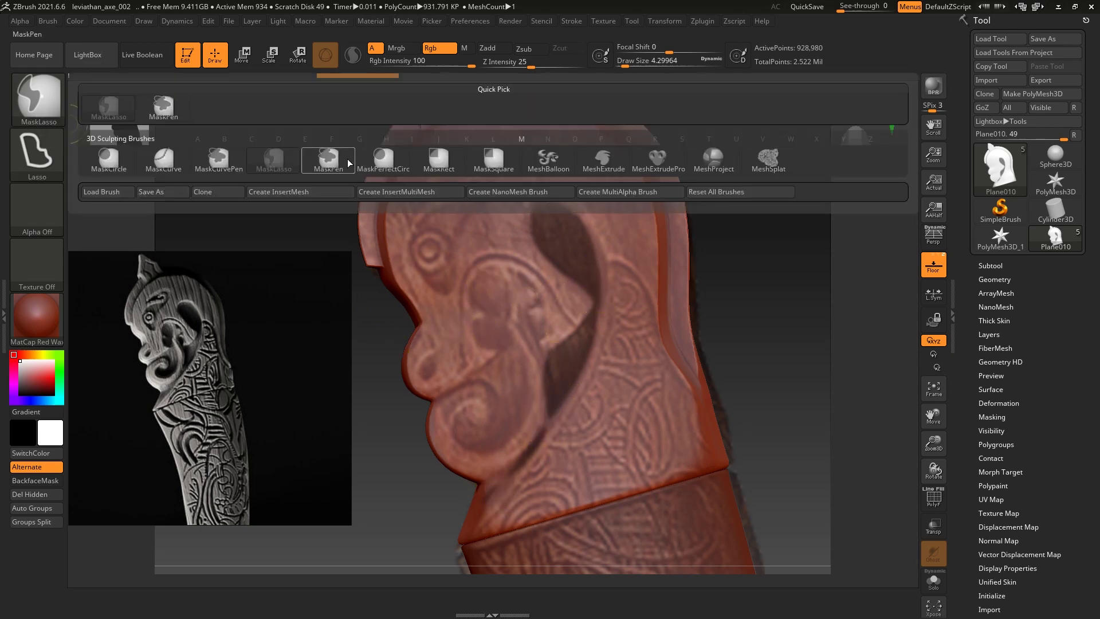
# Switch to MaskPen at about 1.13 size and mask along the jaw crease
pyautogui.click(350, 158)
pyautogui.press('s')
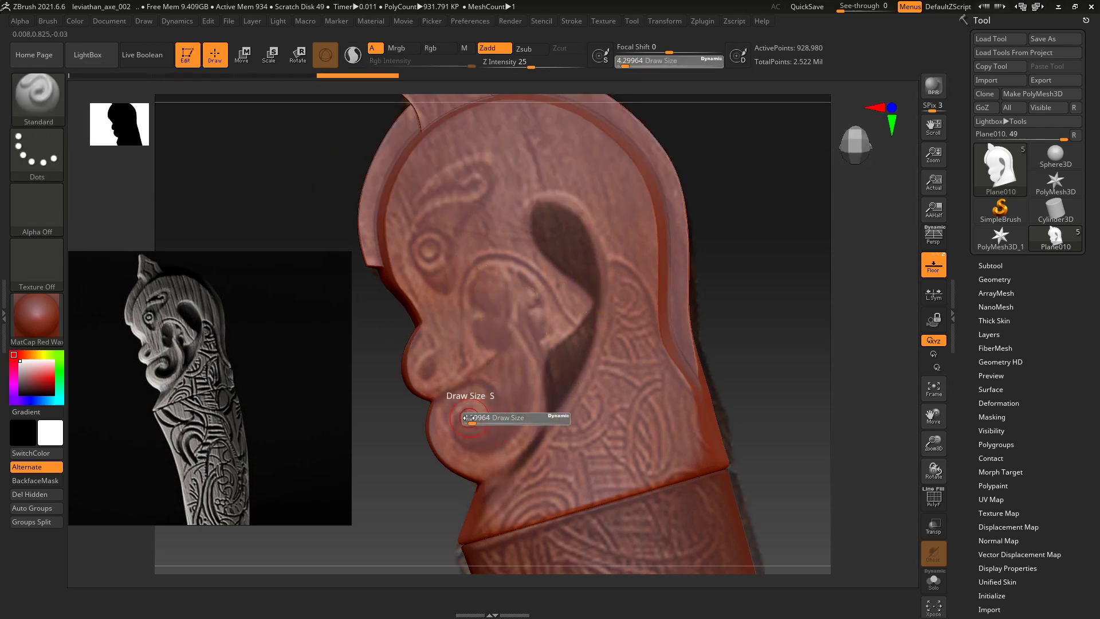
pyautogui.press('ctrl')
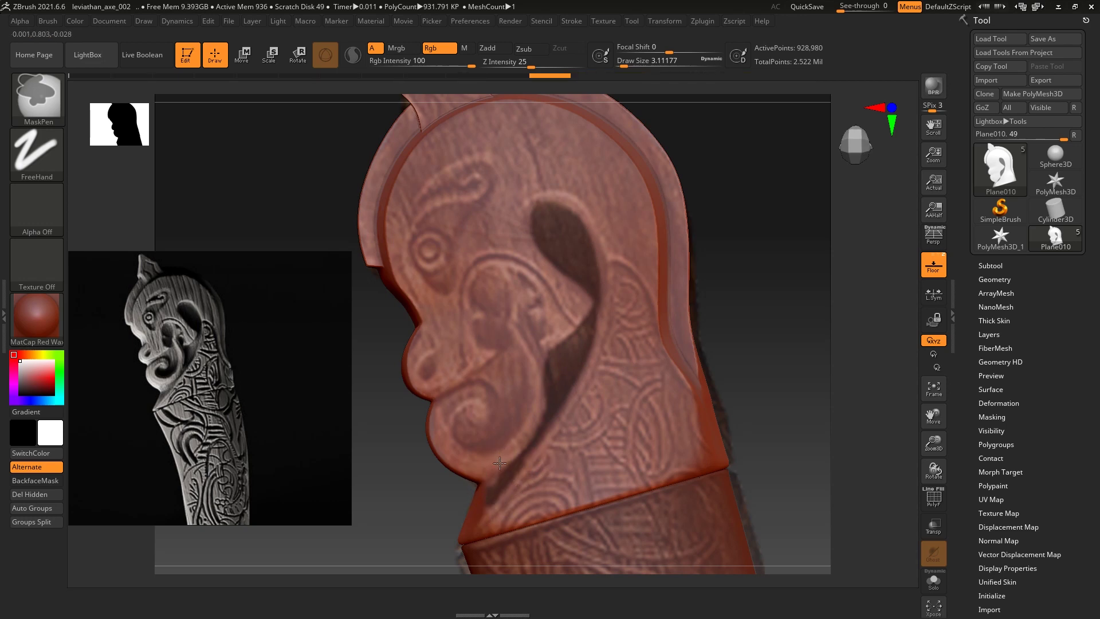
pyautogui.press('s')
pyautogui.moveTo(503, 483); pyautogui.dragTo(491, 499)
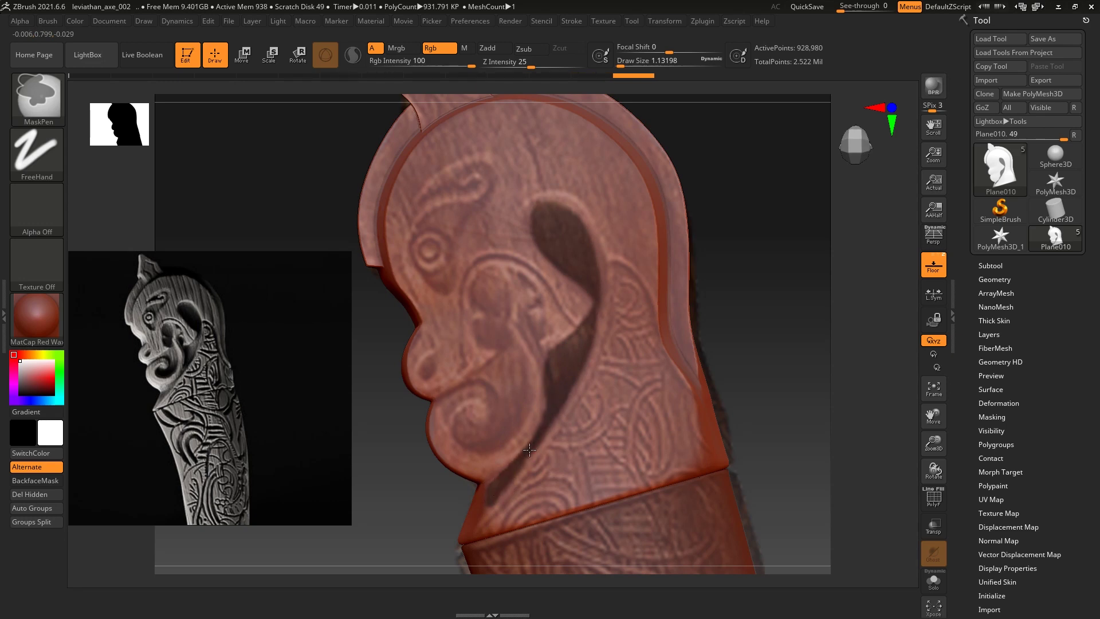
pyautogui.keyDown('ctrl'); pyautogui.moveTo(517, 479); pyautogui.dragTo(482, 519); pyautogui.keyUp('ctrl')
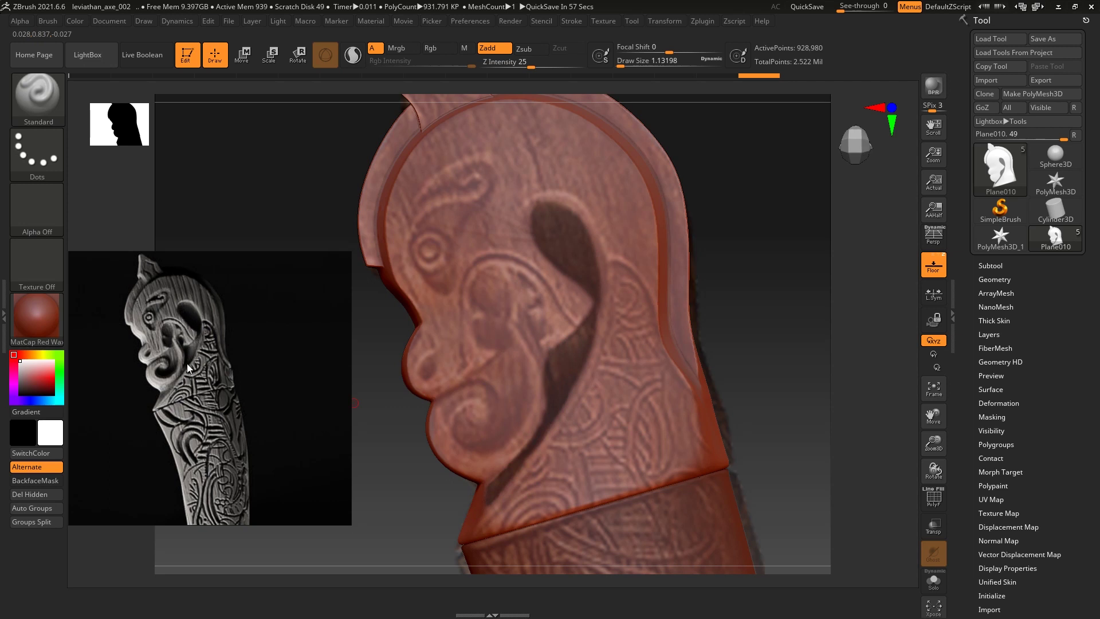
# At size 2.6, mask from mouth toward chin and along the spiral curl, correcting with undo/redo
pyautogui.press('ctrl')
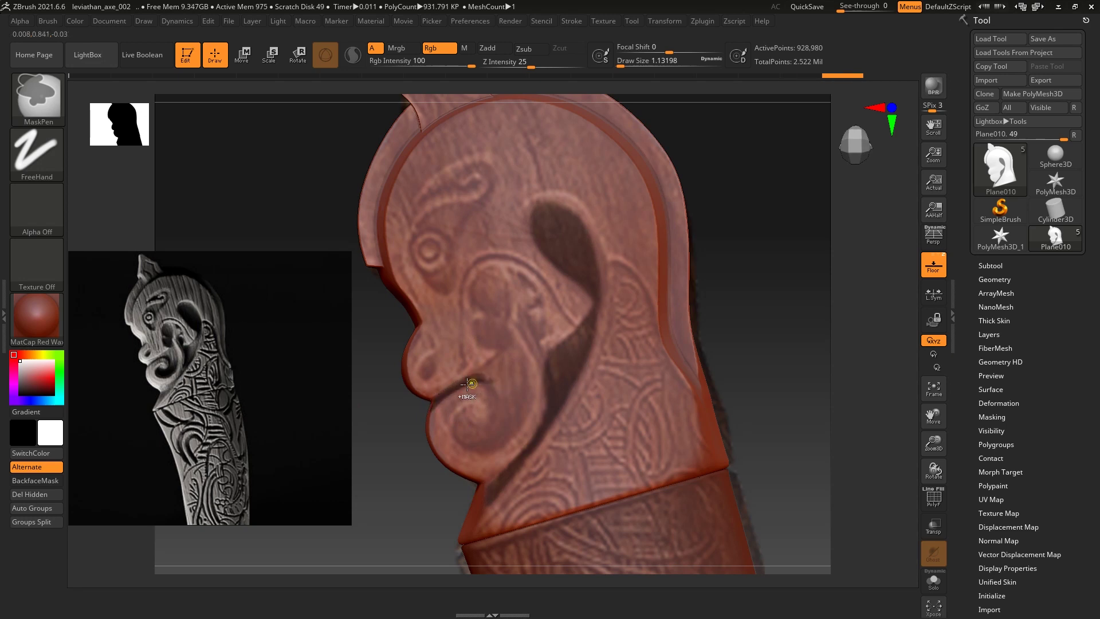
pyautogui.press('s')
pyautogui.click(498, 367)
pyautogui.moveTo(504, 367)
pyautogui.keyDown('ctrl'); pyautogui.mouseDown()
pyautogui.moveTo(494, 435)
pyautogui.moveTo(465, 423)
pyautogui.mouseUp(); pyautogui.keyUp('ctrl')
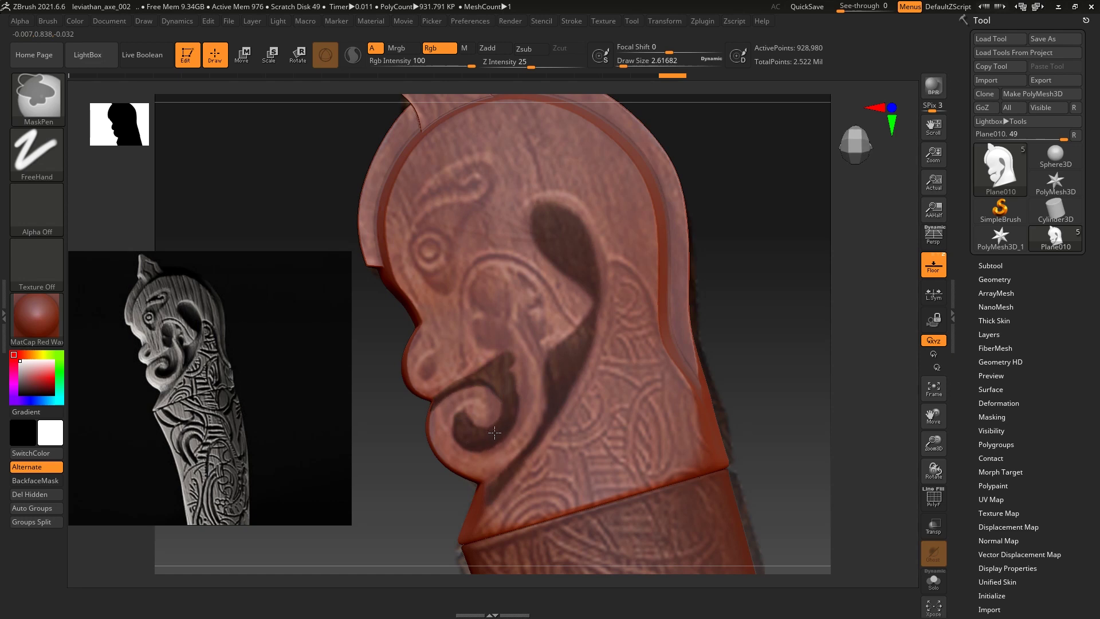
pyautogui.moveTo(495, 432)
pyautogui.keyDown('ctrl'); pyautogui.mouseDown()
pyautogui.moveTo(514, 408)
pyautogui.moveTo(503, 345)
pyautogui.mouseUp(); pyautogui.keyUp('ctrl')
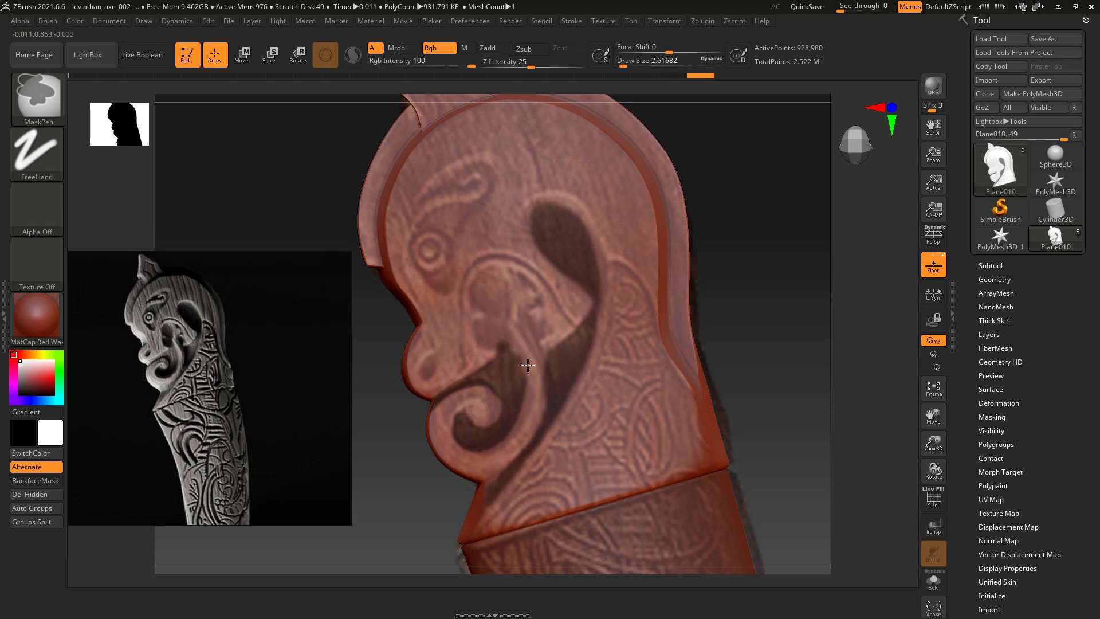
pyautogui.press('ctrl')
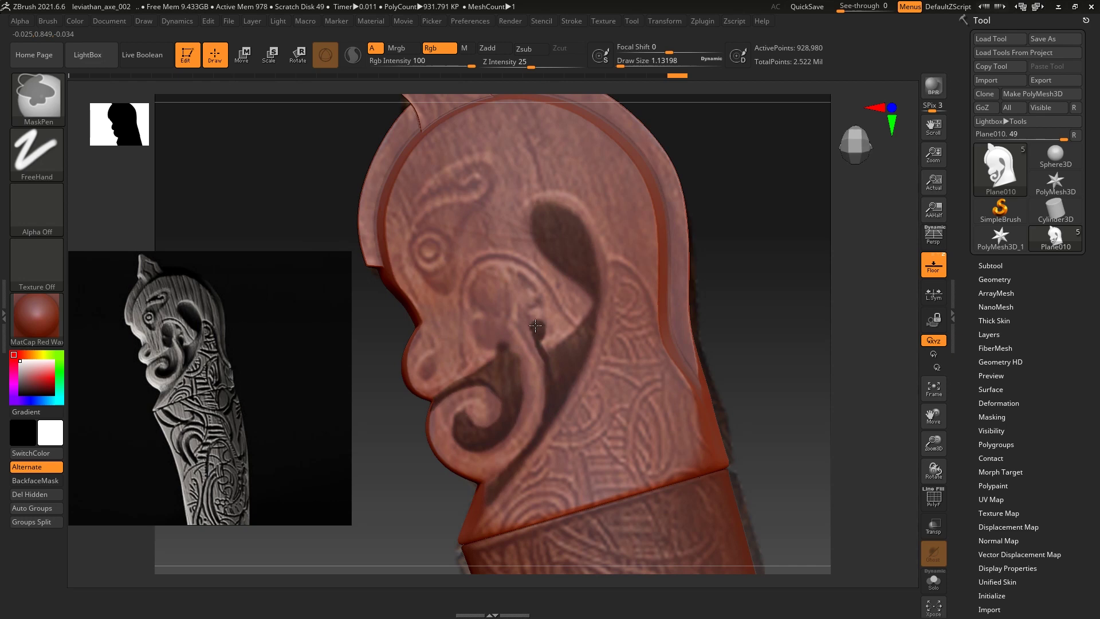
pyautogui.hotkey('ctrl', 'shift', 'z')
pyautogui.hotkey('ctrl', 'shift', 'z')
pyautogui.hotkey('ctrl', 'shift', 'z')
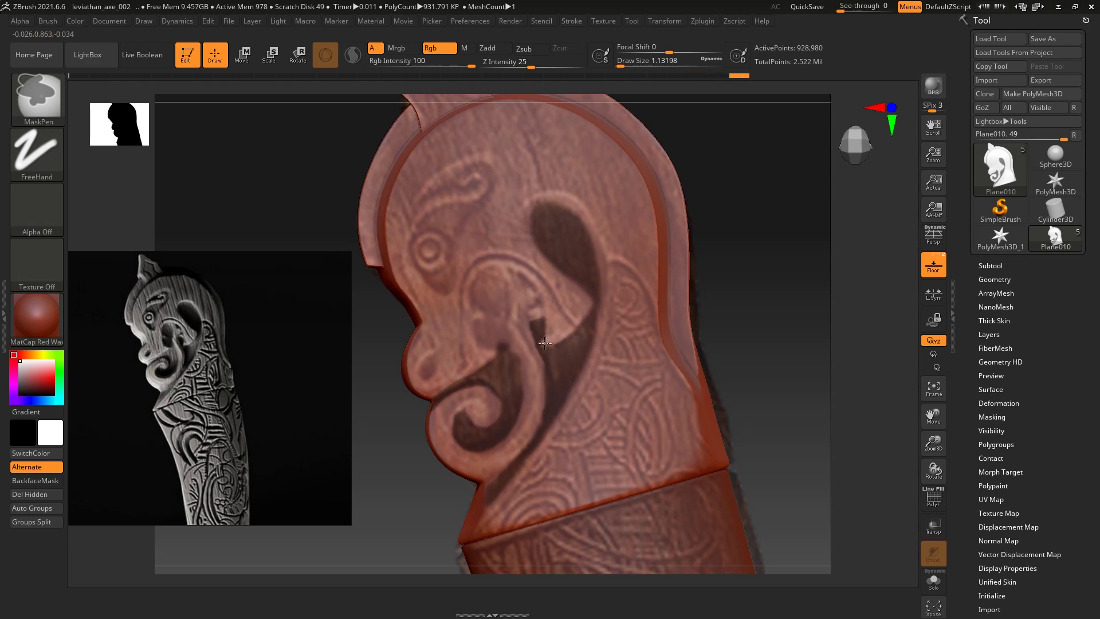
pyautogui.hotkey('ctrl', 'shift', 'z')
pyautogui.hotkey('ctrl', 'shift', 'z')
pyautogui.hotkey('ctrl', 'shift', 'z')
pyautogui.hotkey('ctrl', 'shift', 'z')
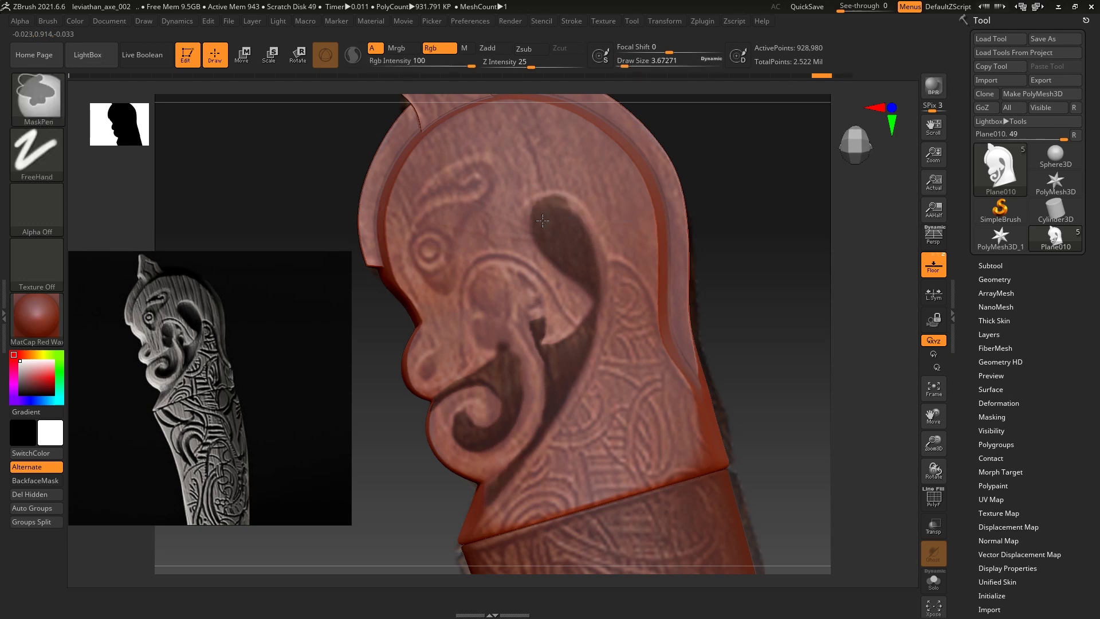
pyautogui.hotkey('ctrl', 'z')
pyautogui.hotkey('ctrl', 'z')
pyautogui.hotkey('ctrl', 'z')
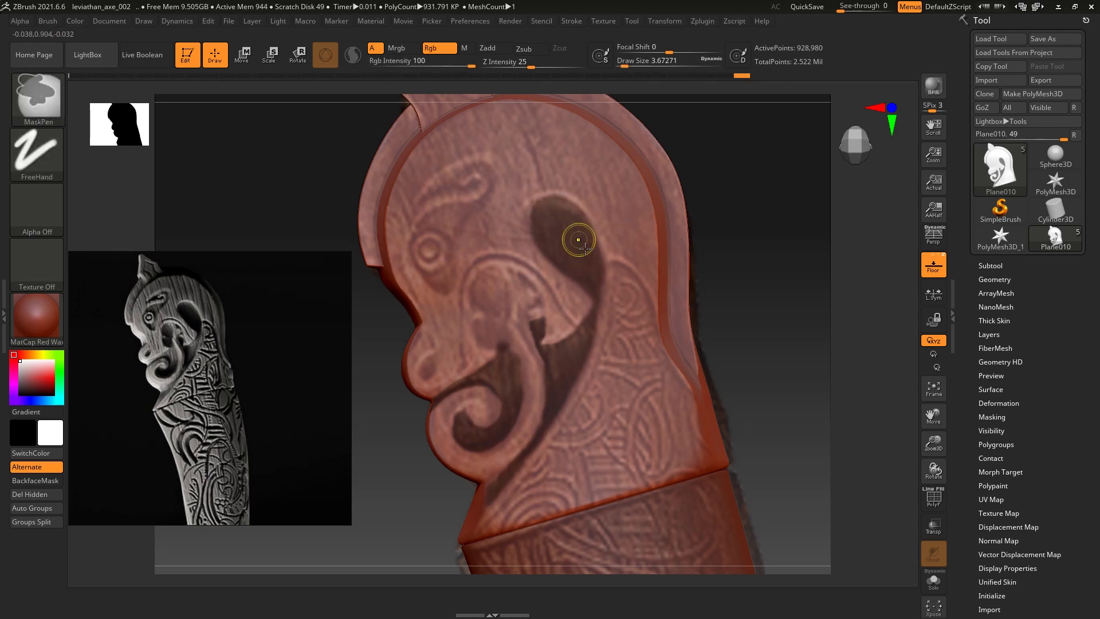
pyautogui.hotkey('ctrl', 'shift', 'z')
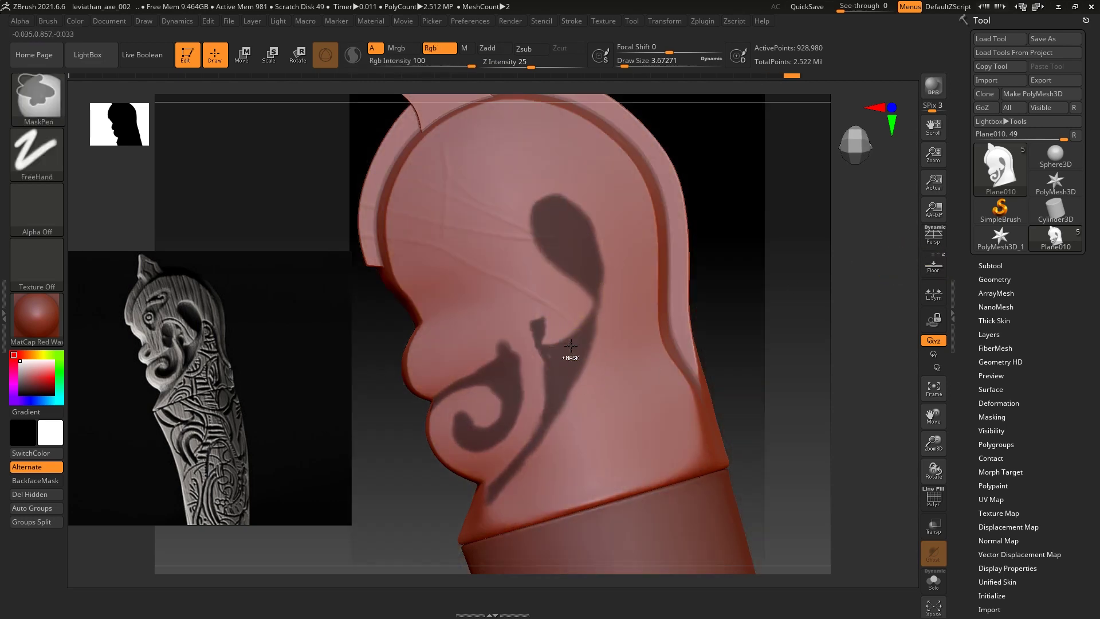
# Extend the mask to join the ear teardrop to the curl, undoing a stray slit stroke
pyautogui.keyDown('ctrl'); pyautogui.moveTo(621, 275); pyautogui.dragTo(612, 287); pyautogui.keyUp('ctrl')
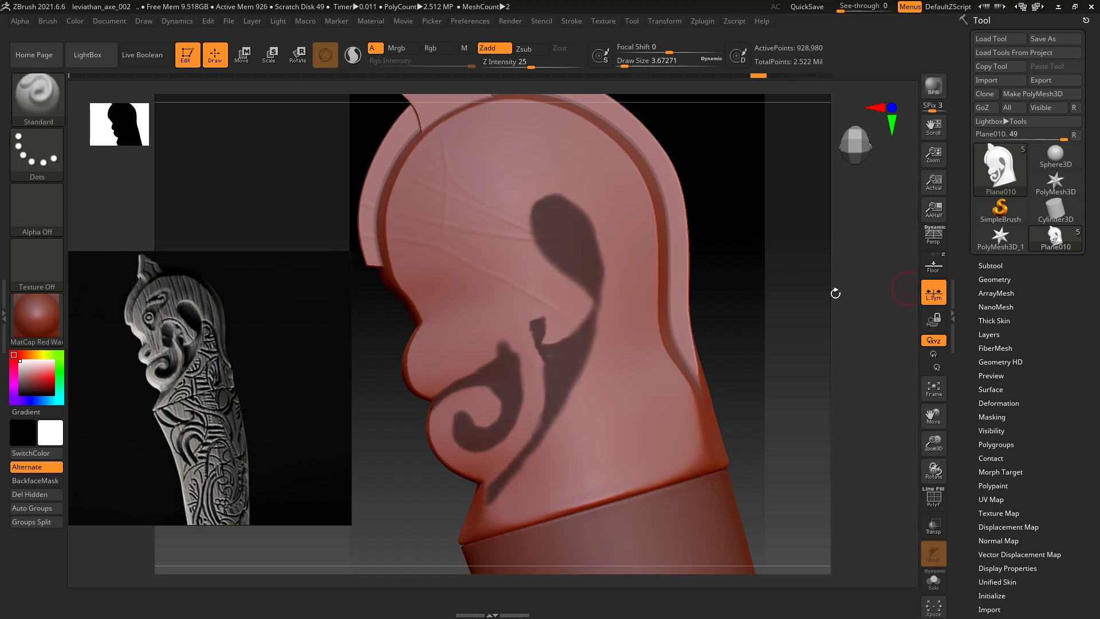
pyautogui.click(934, 267)
pyautogui.press('s')
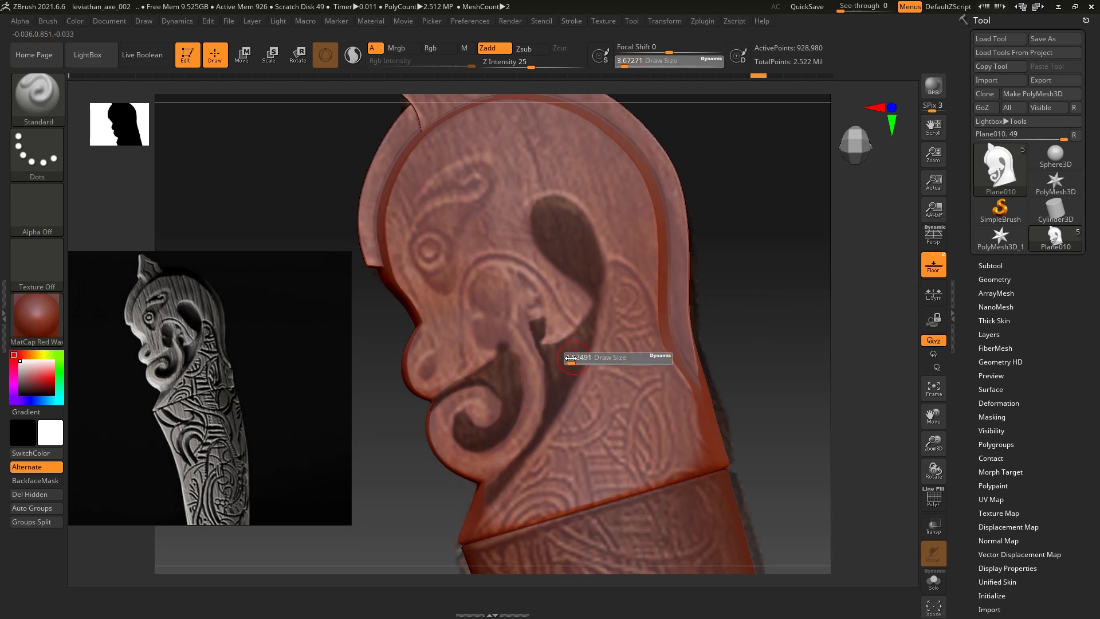
pyautogui.press('ctrl')
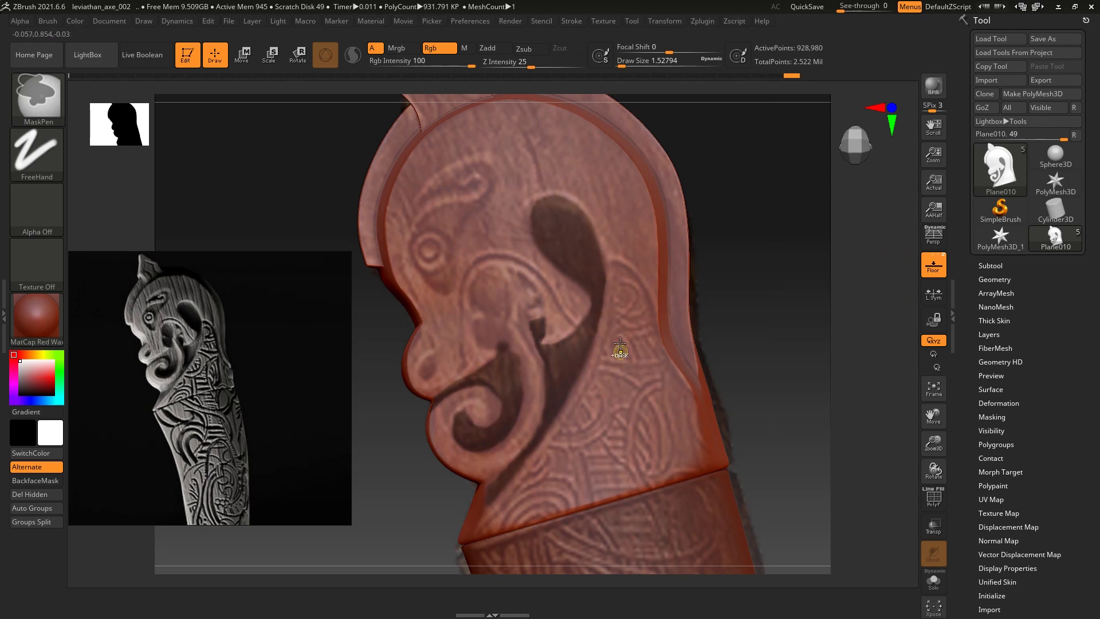
pyautogui.keyDown('ctrl'); pyautogui.moveTo(594, 310); pyautogui.dragTo(543, 429); pyautogui.keyUp('ctrl')
pyautogui.hotkey('ctrl', 'z')
pyautogui.hotkey('ctrl', 'z')
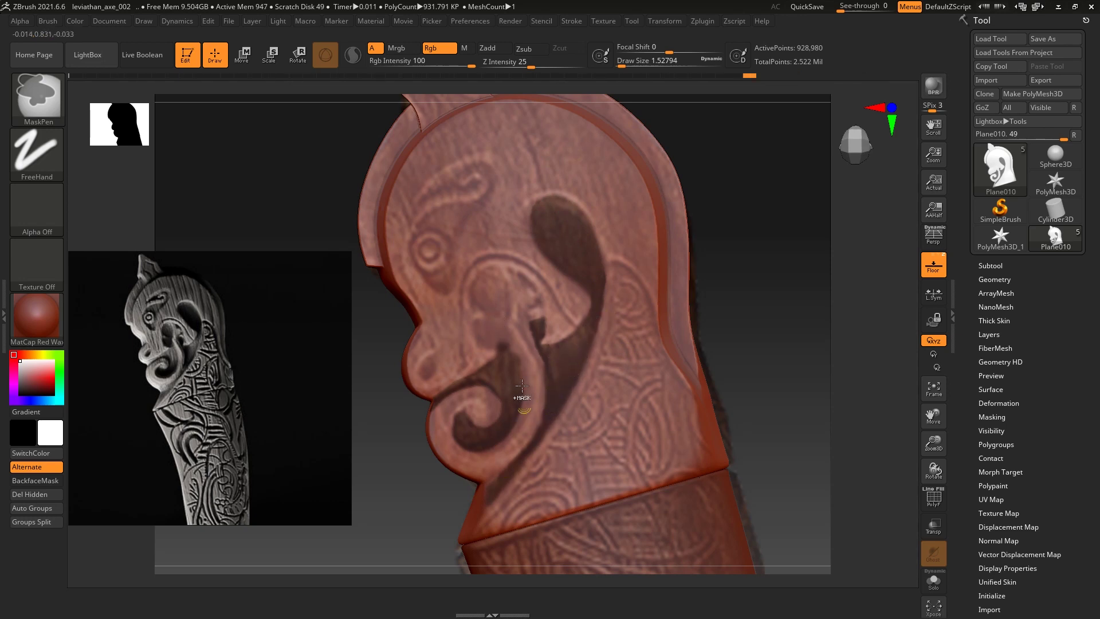
# Refine the mask inside the inner slit with short strokes, undoing bad ones
pyautogui.keyDown('ctrl'); pyautogui.moveTo(512, 368); pyautogui.dragTo(470, 290); pyautogui.keyUp('ctrl')
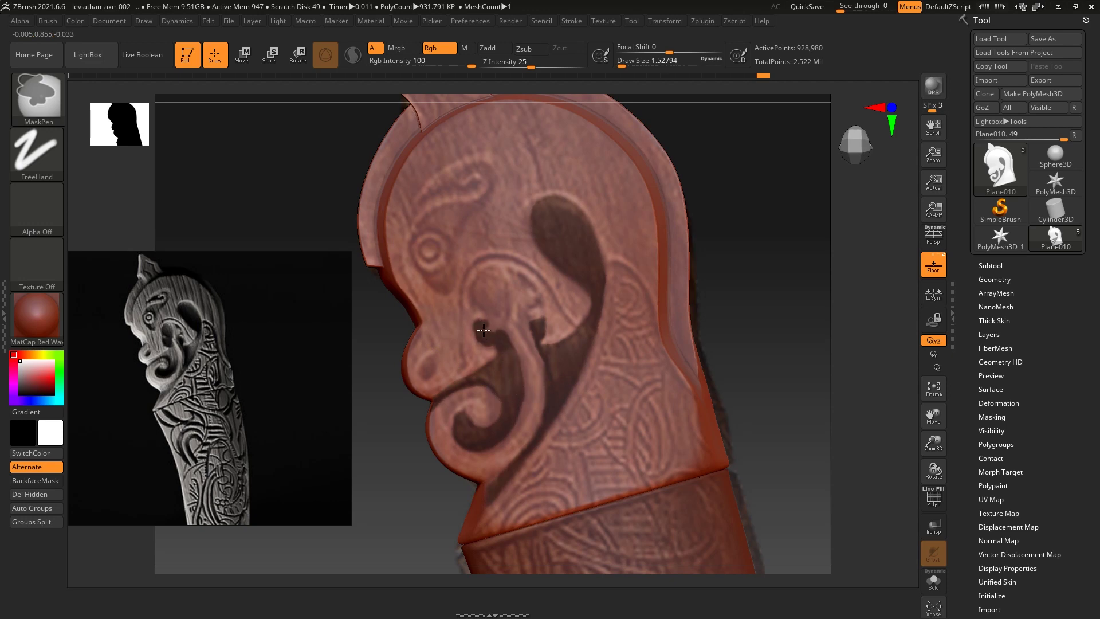
pyautogui.moveTo(493, 346)
pyautogui.keyDown('ctrl'); pyautogui.mouseDown()
pyautogui.moveTo(502, 298)
pyautogui.moveTo(486, 273)
pyautogui.moveTo(490, 298)
pyautogui.mouseUp(); pyautogui.keyUp('ctrl')
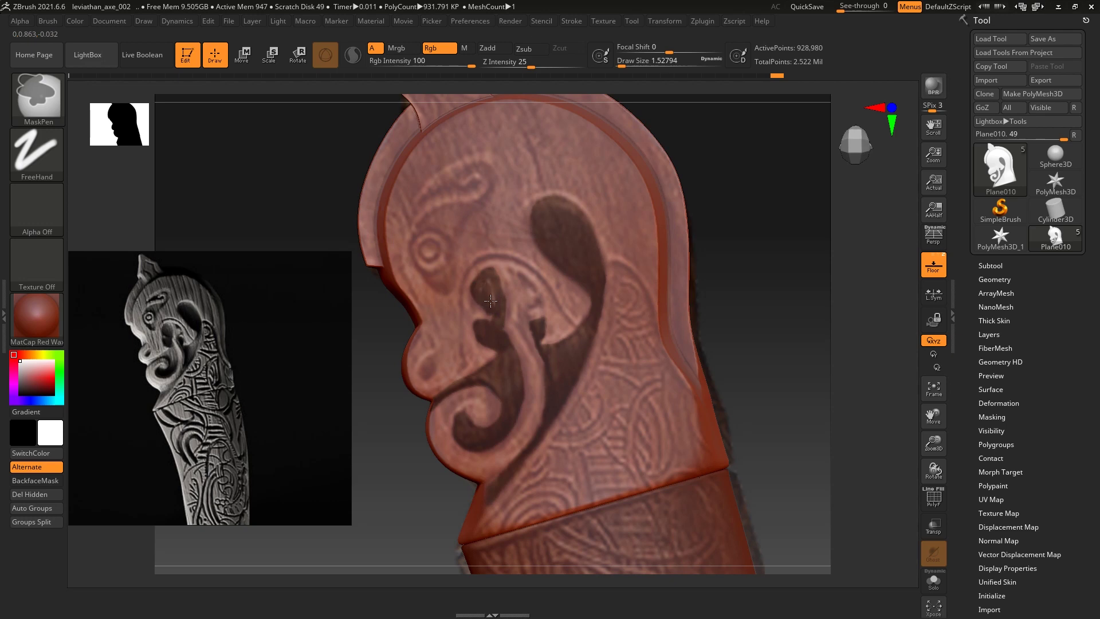
pyautogui.moveTo(493, 313)
pyautogui.mouseDown()
pyautogui.moveTo(481, 325)
pyautogui.moveTo(513, 288)
pyautogui.mouseUp()
pyautogui.moveTo(506, 277); pyautogui.dragTo(510, 293)
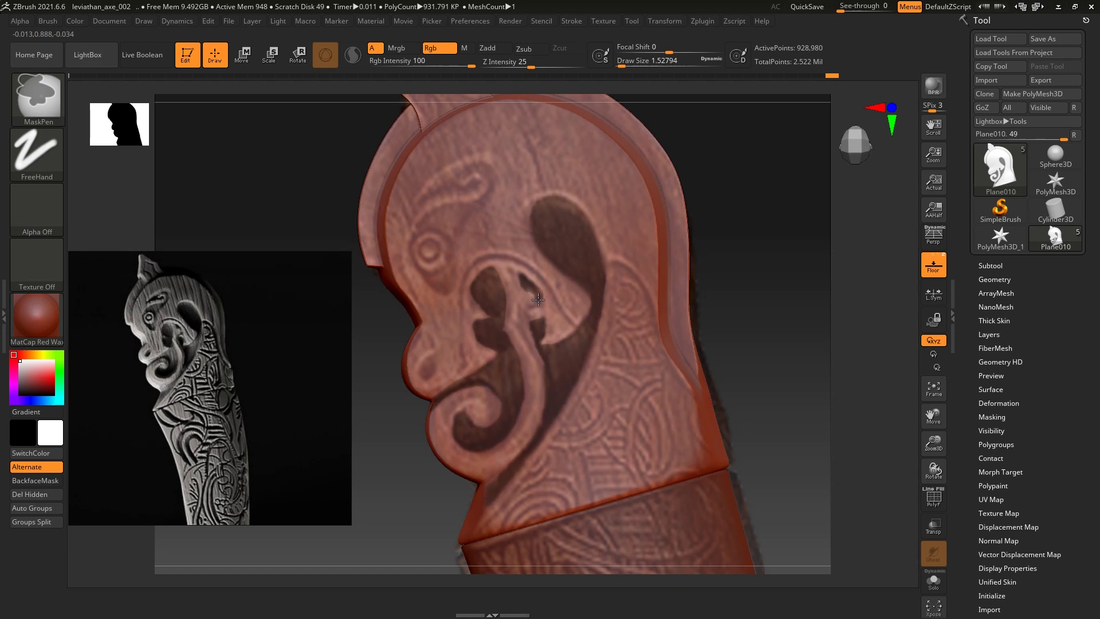
pyautogui.moveTo(523, 295)
pyautogui.mouseDown()
pyautogui.moveTo(535, 312)
pyautogui.moveTo(529, 327)
pyautogui.mouseUp()
pyautogui.hotkey('ctrl', 'z')
pyautogui.hotkey('ctrl', 'z')
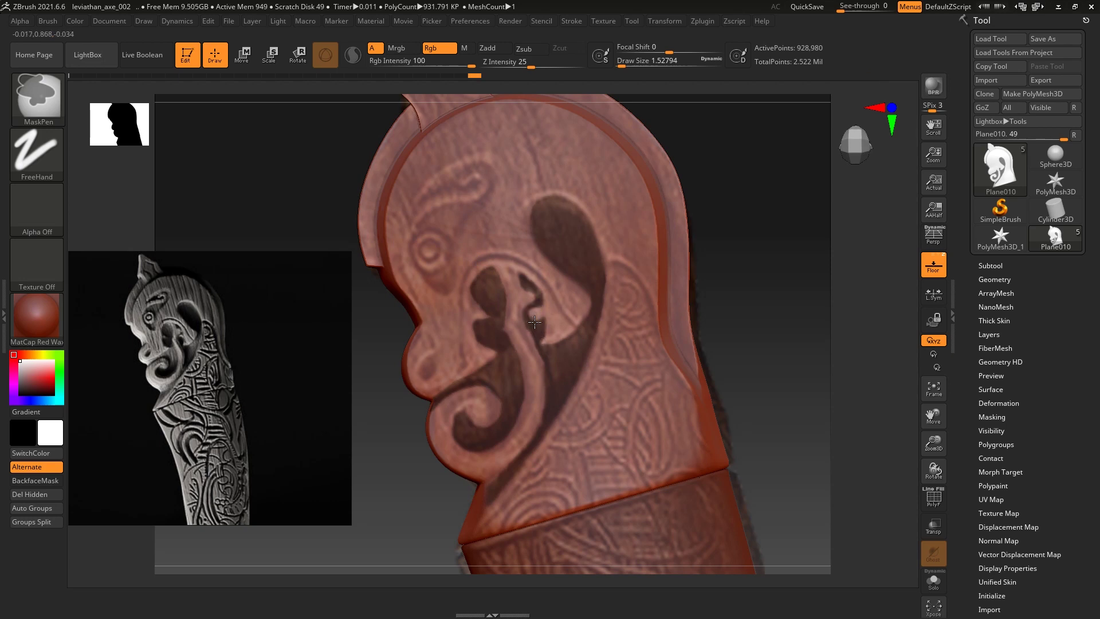
pyautogui.moveTo(531, 319); pyautogui.dragTo(532, 304)
pyautogui.moveTo(532, 321); pyautogui.dragTo(534, 314)
pyautogui.moveTo(535, 306); pyautogui.dragTo(530, 313)
pyautogui.press('ctrl')
# Clean up the mask edges inside the ear slit with fine MaskPen strokes at Draw Size 1
pyautogui.scroll(3, 550, 301)
pyautogui.scroll(2, 560, 294)
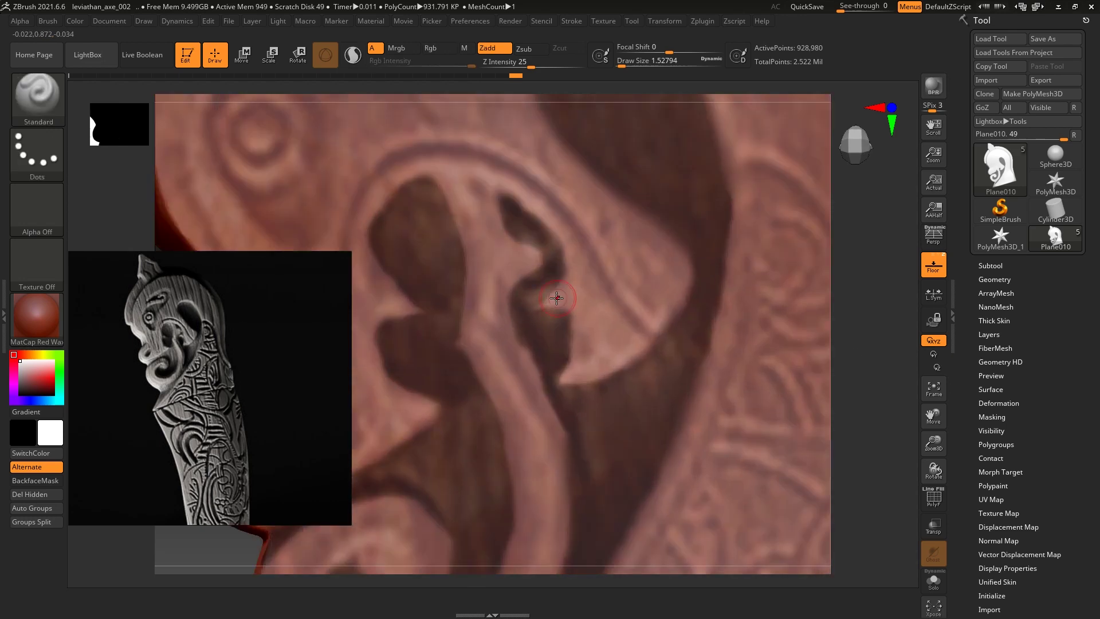
pyautogui.press('ctrl')
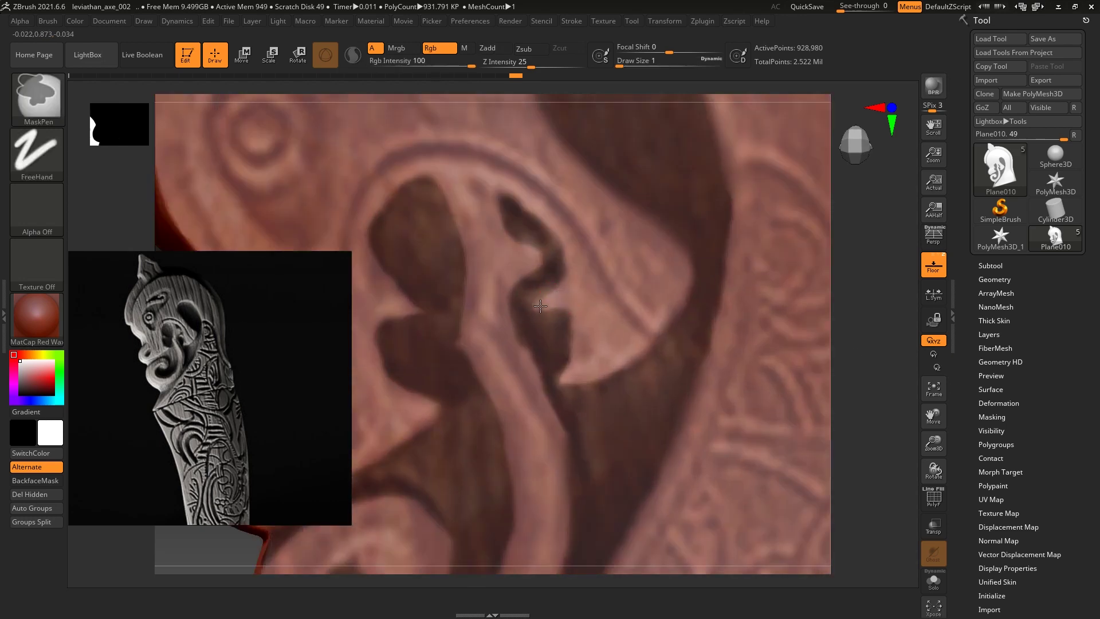
pyautogui.moveTo(538, 305)
pyautogui.keyDown('ctrl'); pyautogui.mouseDown()
pyautogui.moveTo(571, 285)
pyautogui.moveTo(520, 304)
pyautogui.mouseUp(); pyautogui.keyUp('ctrl')
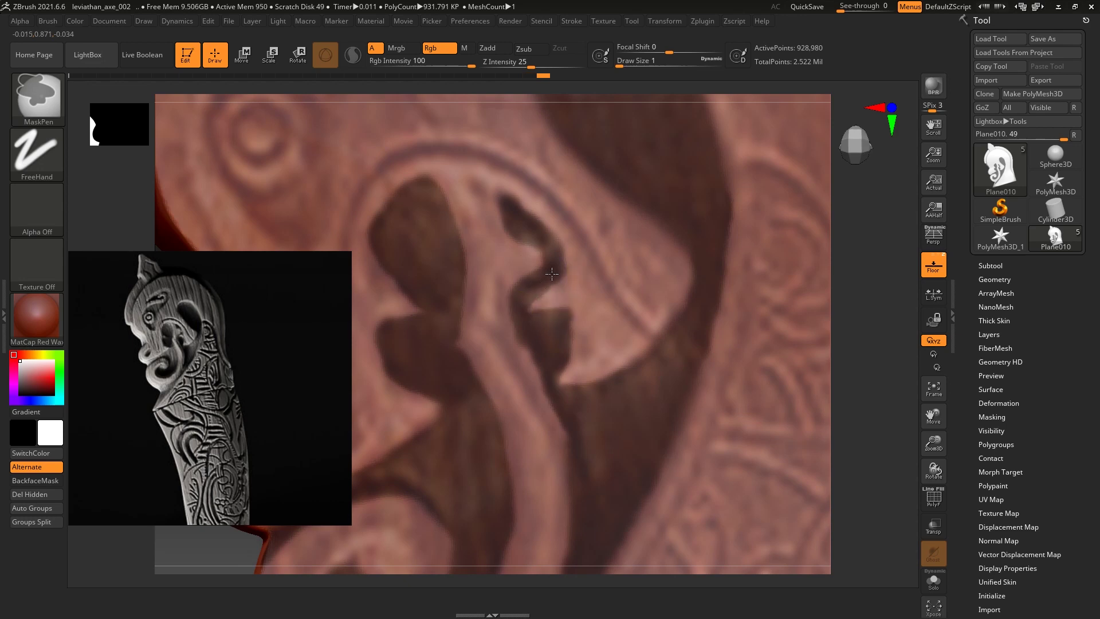
pyautogui.press('-')
pyautogui.press('-')
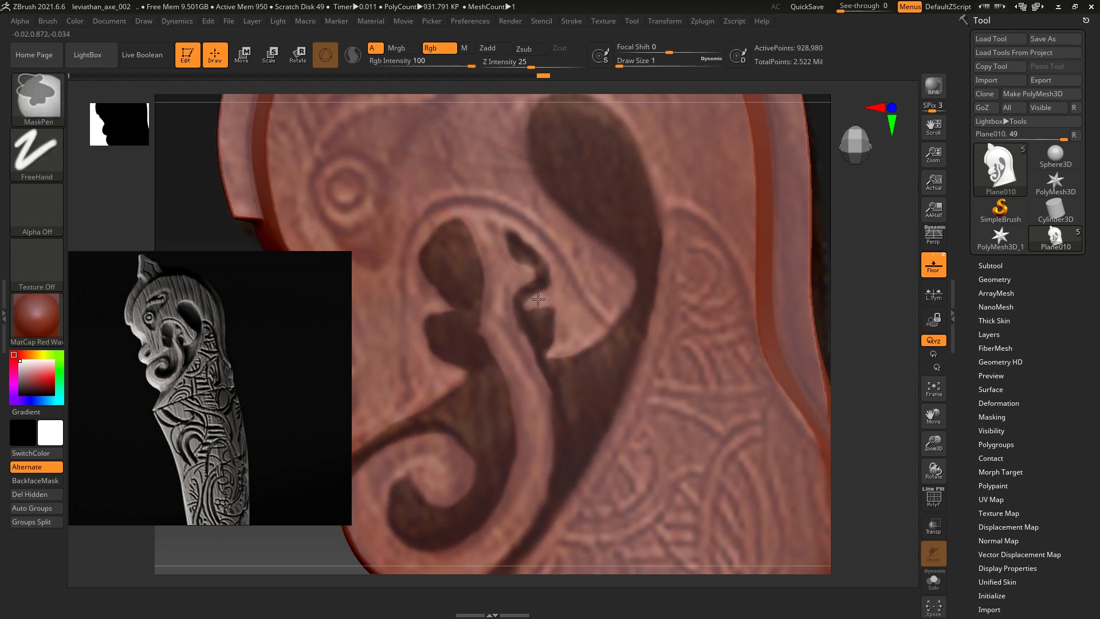
pyautogui.keyDown('ctrl'); pyautogui.moveTo(538, 298); pyautogui.dragTo(536, 315); pyautogui.keyUp('ctrl')
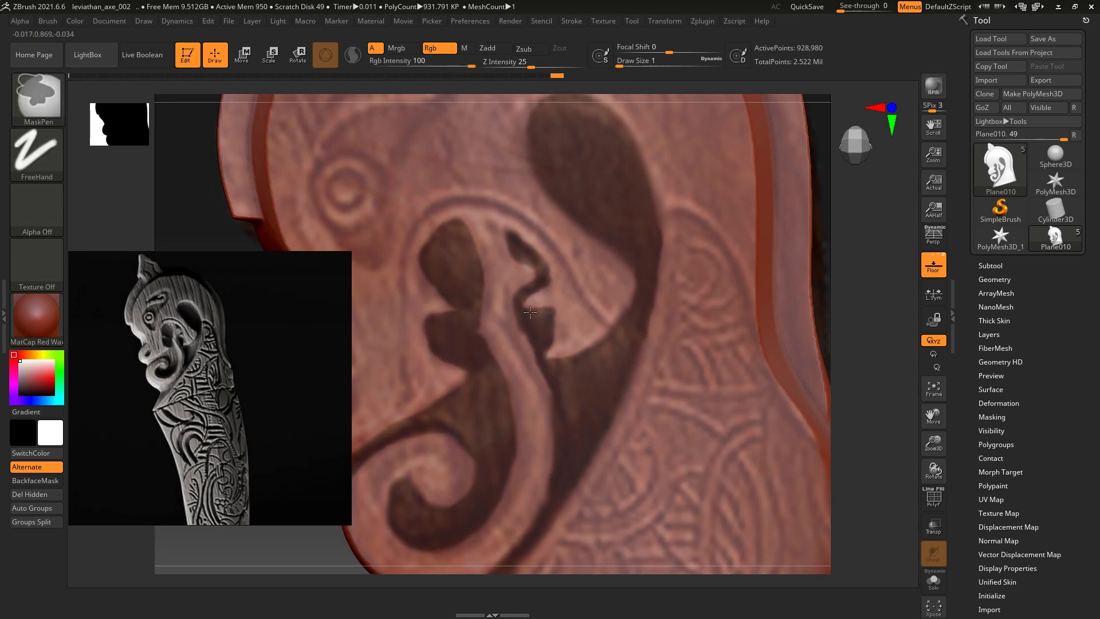
pyautogui.keyDown('ctrl'); pyautogui.moveTo(545, 276); pyautogui.dragTo(516, 256); pyautogui.keyUp('ctrl')
pyautogui.keyDown('ctrl'); pyautogui.moveTo(557, 294); pyautogui.dragTo(538, 268); pyautogui.keyUp('ctrl')
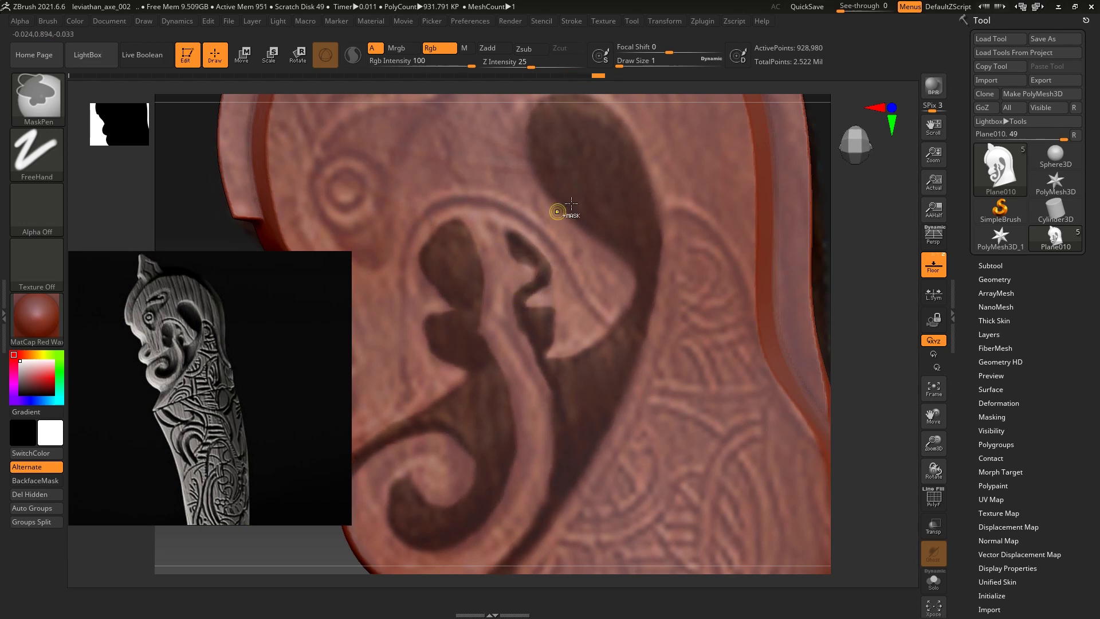
# Mask a small oval in the nostril hollow, then select the MaskLasso brush
pyautogui.moveTo(820, 268)
pyautogui.mouseDown()
pyautogui.moveTo(821, 257)
pyautogui.moveTo(516, 280)
pyautogui.mouseUp()
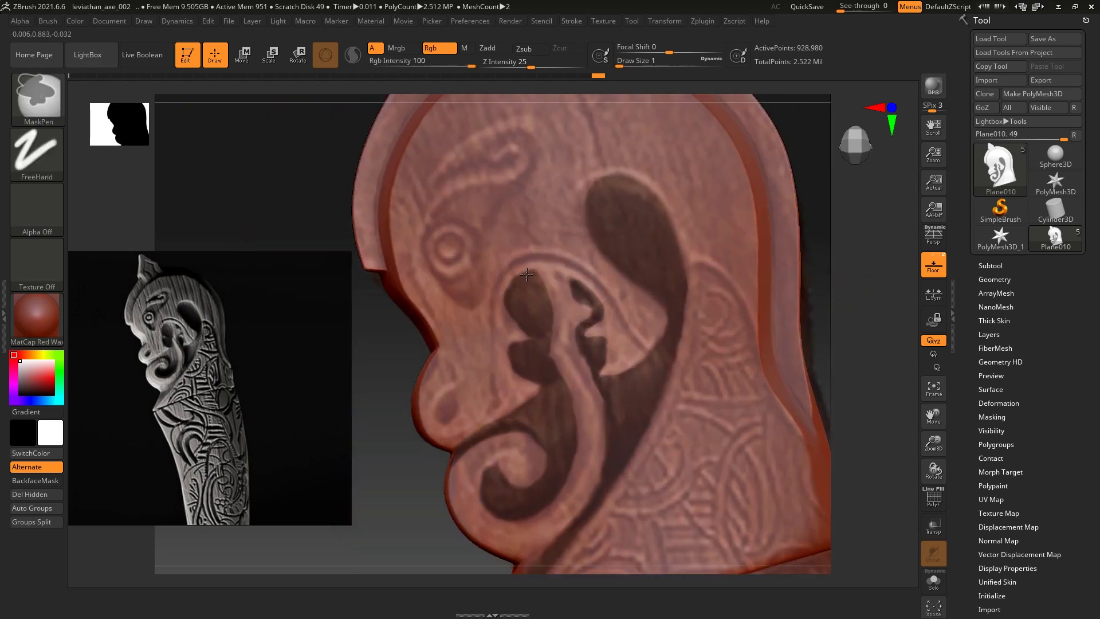
pyautogui.moveTo(504, 295)
pyautogui.keyDown('ctrl'); pyautogui.mouseDown()
pyautogui.moveTo(500, 308)
pyautogui.moveTo(508, 286)
pyautogui.mouseUp(); pyautogui.keyUp('ctrl')
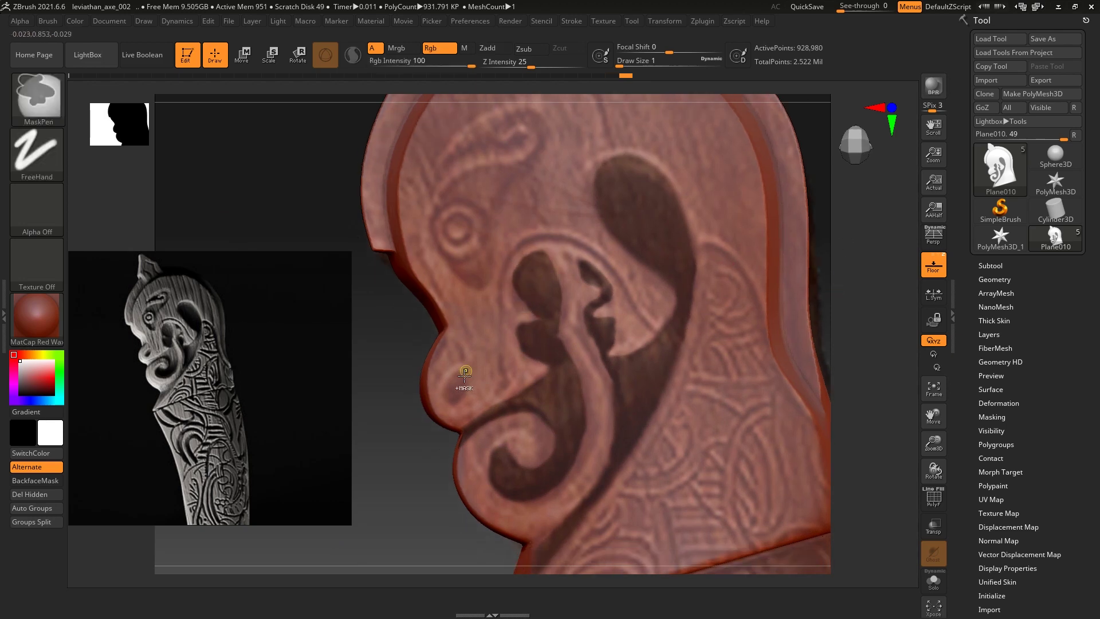
pyautogui.moveTo(453, 389); pyautogui.dragTo(465, 373)
pyautogui.keyDown('alt'); pyautogui.moveTo(482, 375); pyautogui.dragTo(461, 398); pyautogui.keyUp('alt')
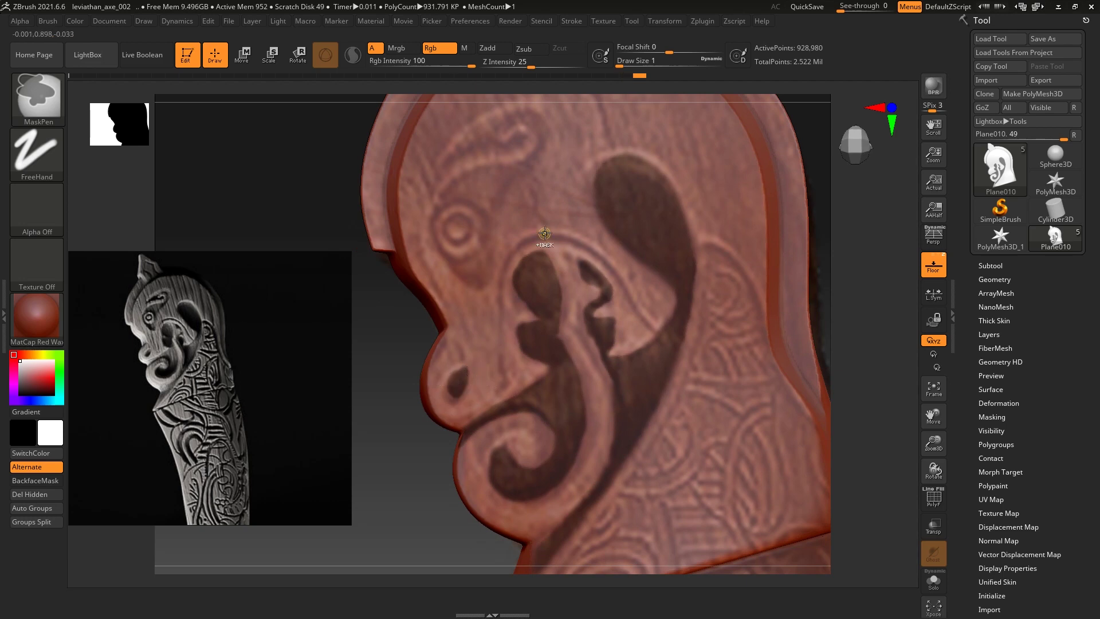
pyautogui.moveTo(841, 221); pyautogui.dragTo(771, 216)
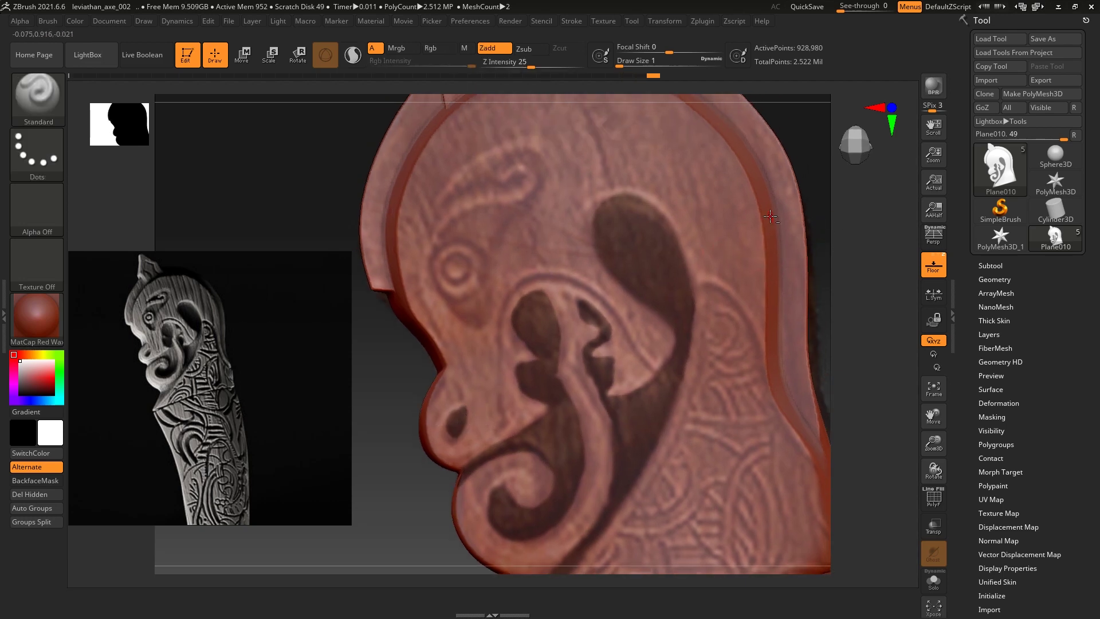
pyautogui.press('ctrl')
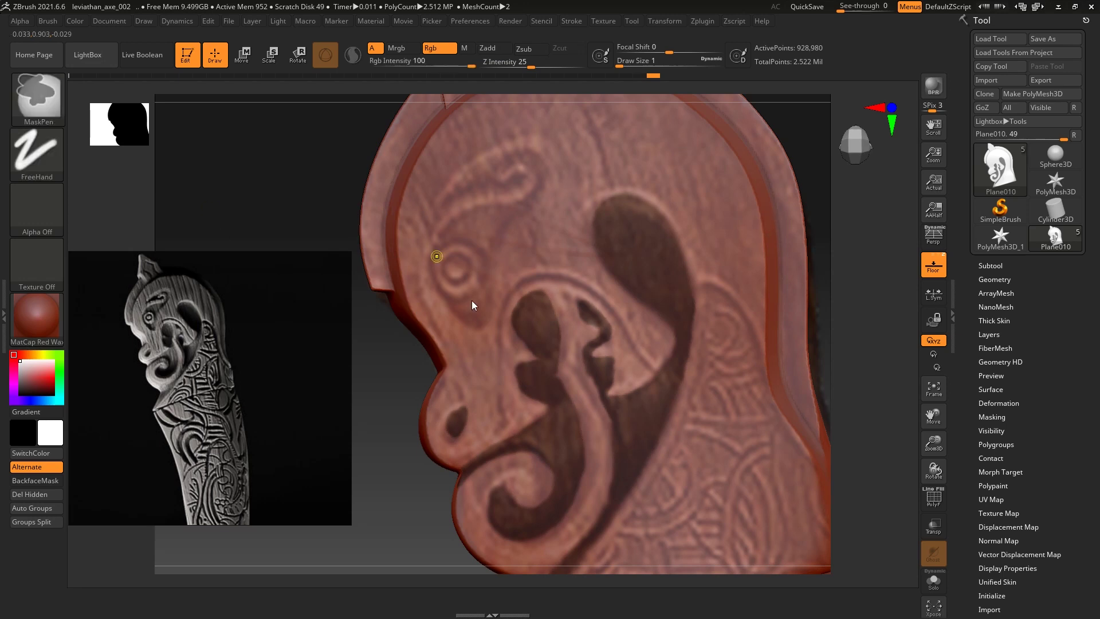
pyautogui.keyDown('ctrl'); pyautogui.click(36, 95); pyautogui.keyUp('ctrl')
pyautogui.keyDown('ctrl'); pyautogui.click(286, 166); pyautogui.keyUp('ctrl')
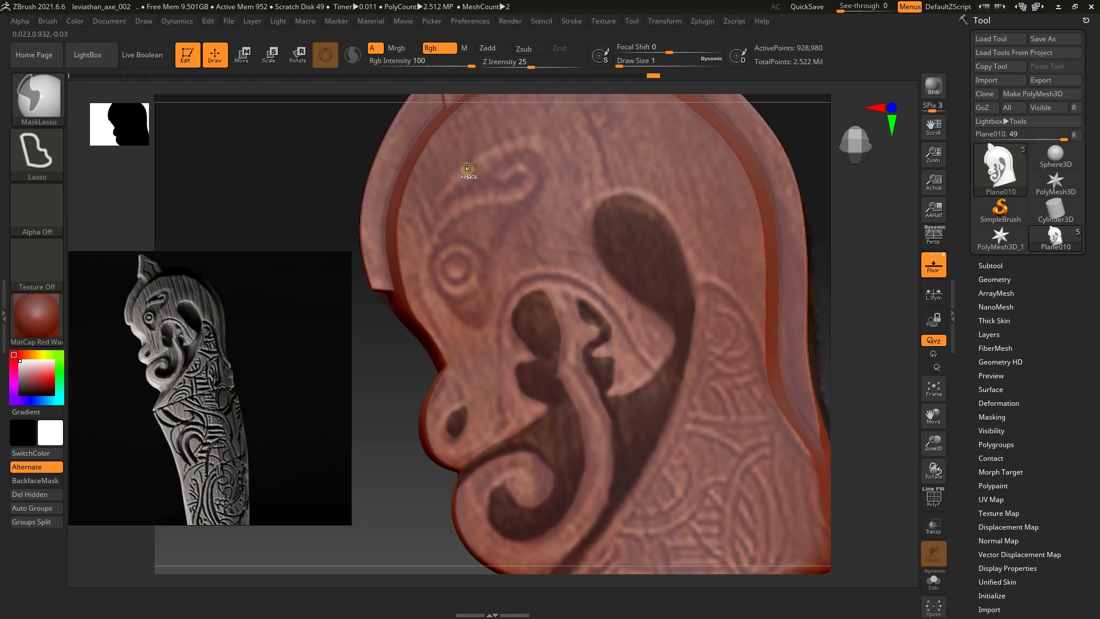
# Mask the hooked curl above the eye, switching back to MaskPen for thin strokes
pyautogui.moveTo(465, 167)
pyautogui.keyDown('ctrl'); pyautogui.mouseDown()
pyautogui.moveTo(443, 292)
pyautogui.moveTo(501, 294)
pyautogui.moveTo(516, 223)
pyautogui.moveTo(555, 165)
pyautogui.moveTo(535, 146)
pyautogui.moveTo(467, 169)
pyautogui.mouseUp(); pyautogui.keyUp('ctrl')
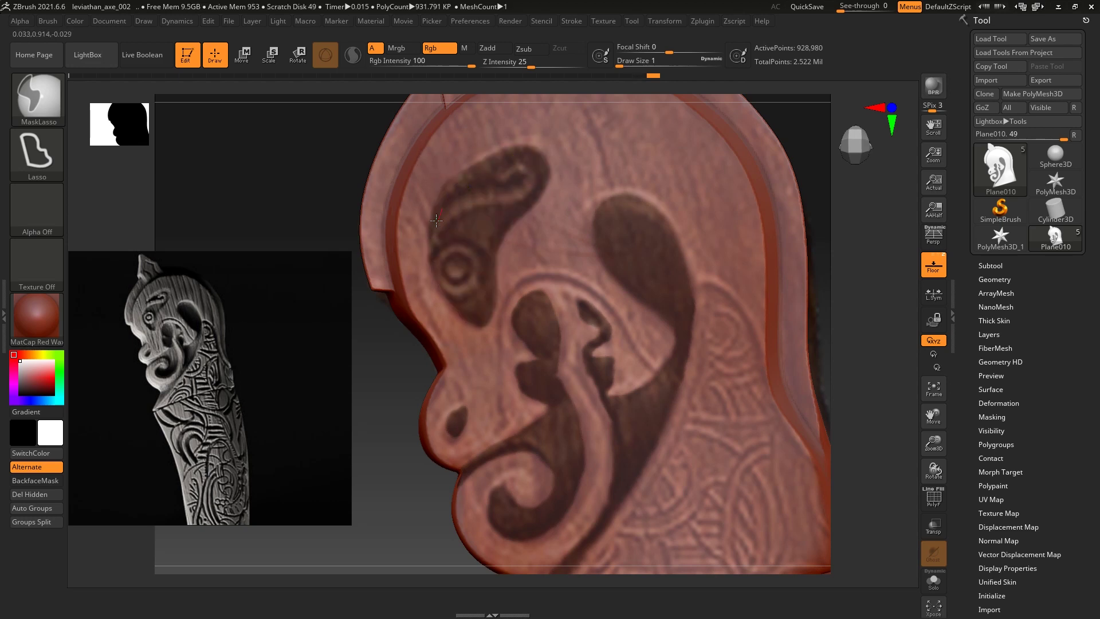
pyautogui.moveTo(450, 181)
pyautogui.keyDown('ctrl'); pyautogui.mouseDown()
pyautogui.moveTo(442, 159)
pyautogui.moveTo(447, 195)
pyautogui.moveTo(447, 158)
pyautogui.mouseUp(); pyautogui.keyUp('ctrl')
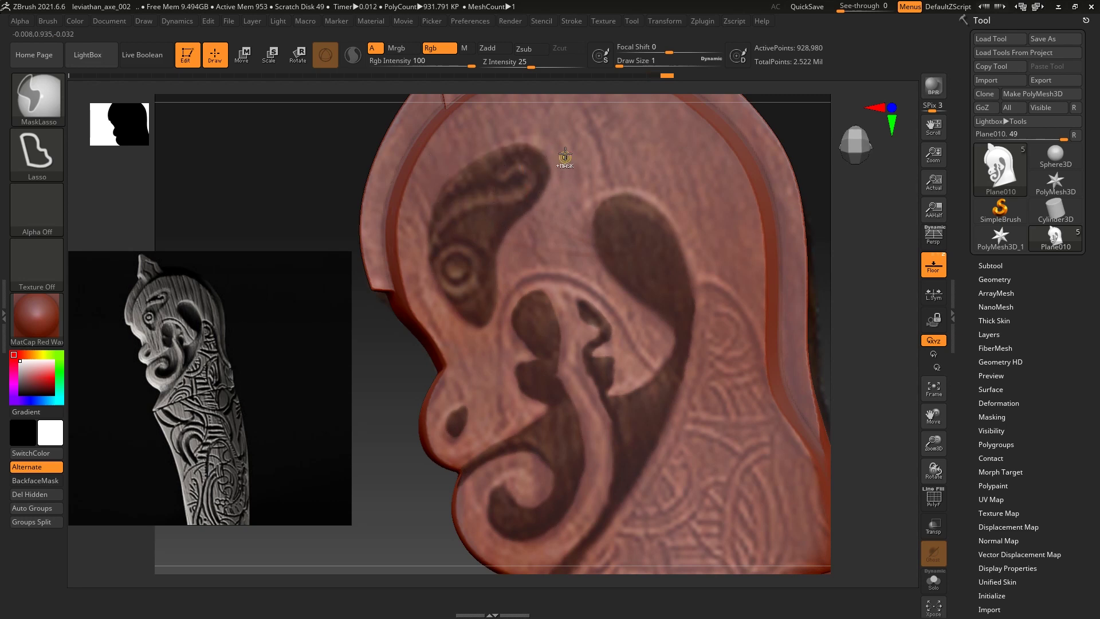
pyautogui.click(46, 117)
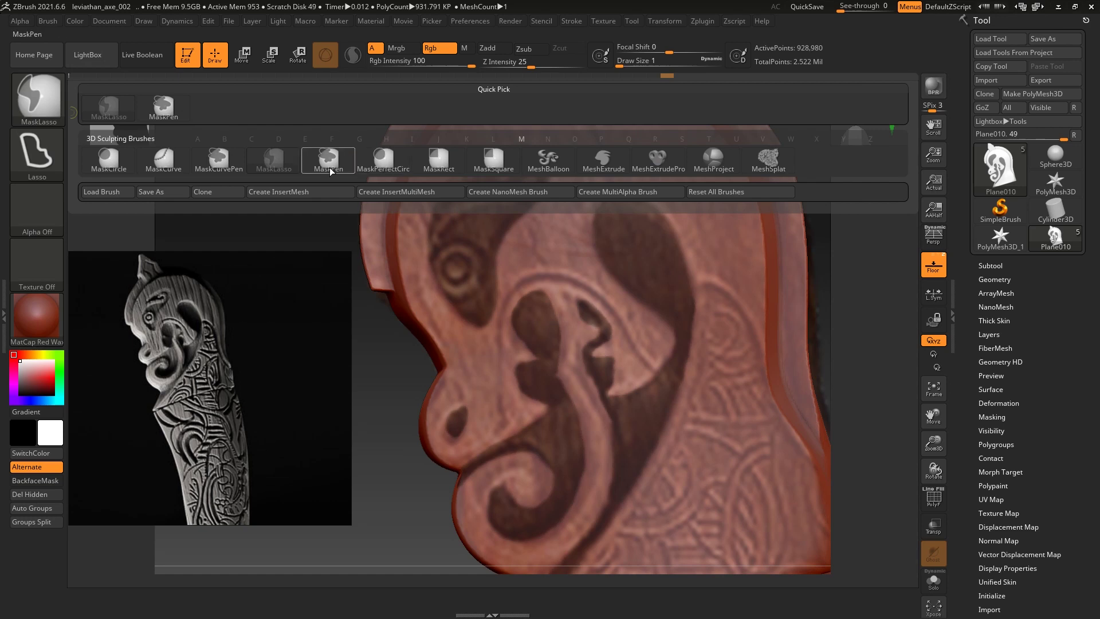
pyautogui.click(343, 163)
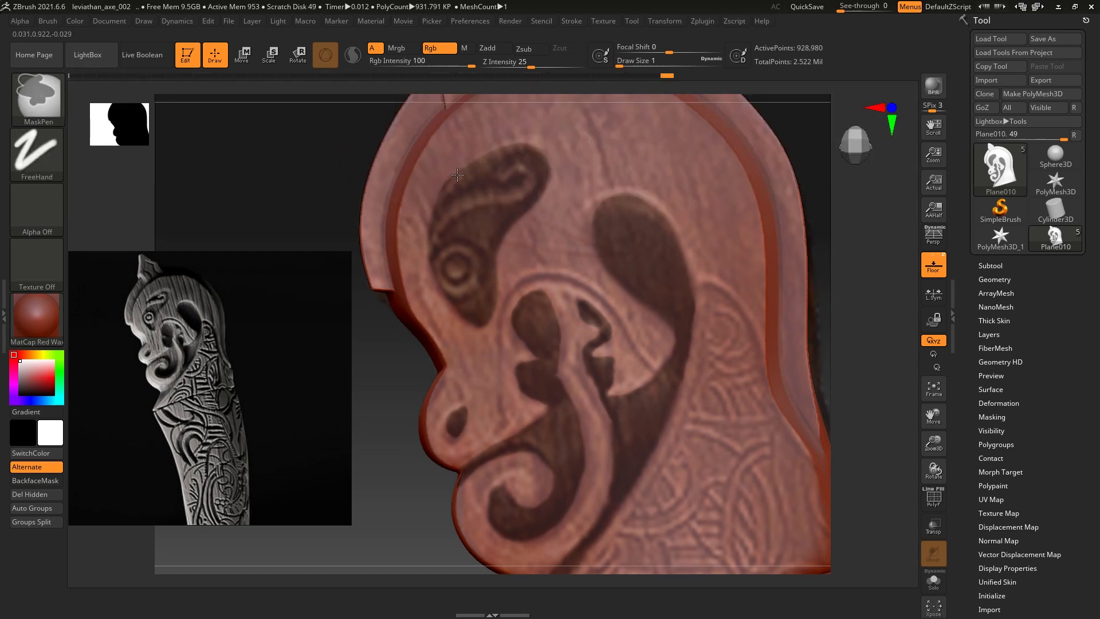
pyautogui.keyDown('ctrl'); pyautogui.moveTo(487, 153); pyautogui.dragTo(523, 140); pyautogui.keyUp('ctrl')
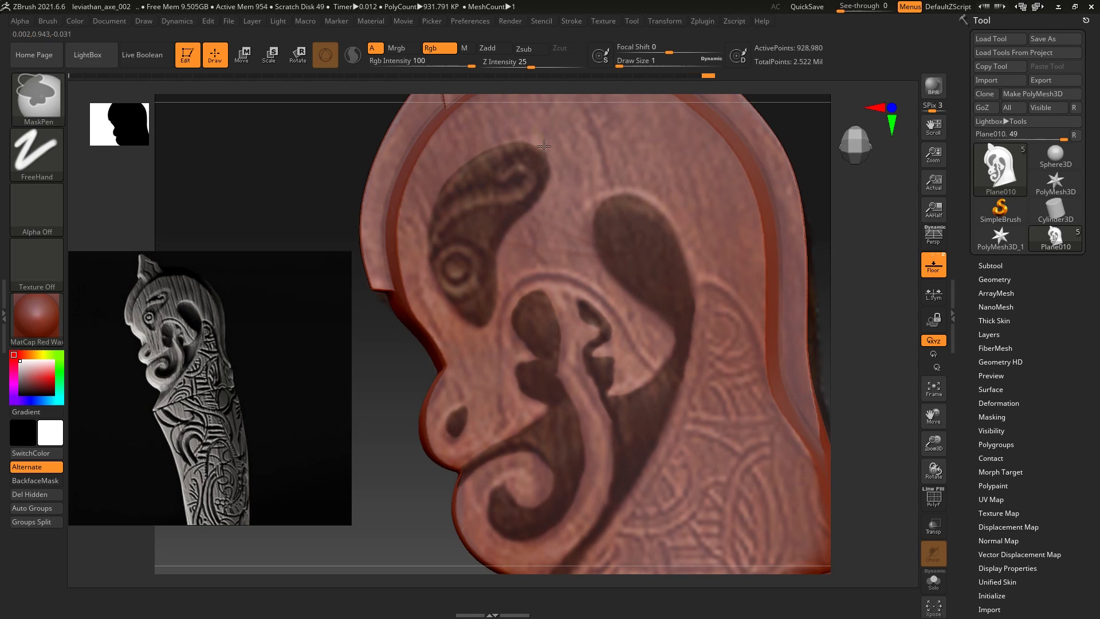
pyautogui.moveTo(505, 140)
pyautogui.keyDown('ctrl'); pyautogui.mouseDown()
pyautogui.moveTo(451, 173)
pyautogui.moveTo(494, 143)
pyautogui.mouseUp(); pyautogui.keyUp('ctrl')
pyautogui.keyDown('ctrl'); pyautogui.moveTo(536, 136); pyautogui.dragTo(416, 223); pyautogui.keyUp('ctrl')
pyautogui.keyDown('ctrl'); pyautogui.moveTo(440, 179); pyautogui.dragTo(434, 197); pyautogui.keyUp('ctrl')
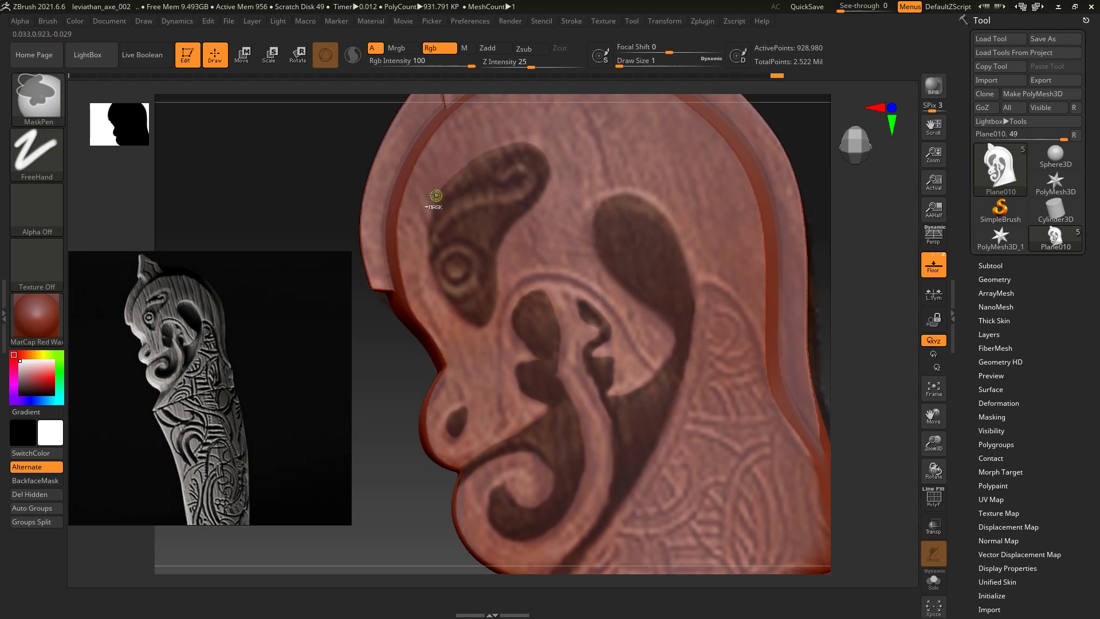
# Mask the brow along the eye edge and clear a stray spot inside the curl
pyautogui.press('ctrl')
pyautogui.keyDown('ctrl'); pyautogui.moveTo(444, 283); pyautogui.dragTo(433, 246); pyautogui.keyUp('ctrl')
pyautogui.keyDown('ctrl'); pyautogui.moveTo(475, 321); pyautogui.dragTo(451, 244); pyautogui.keyUp('ctrl')
pyautogui.keyDown('ctrl'); pyautogui.moveTo(467, 177); pyautogui.dragTo(420, 248); pyautogui.keyUp('ctrl')
pyautogui.keyDown('ctrl'); pyautogui.moveTo(474, 196); pyautogui.dragTo(506, 193); pyautogui.keyUp('ctrl')
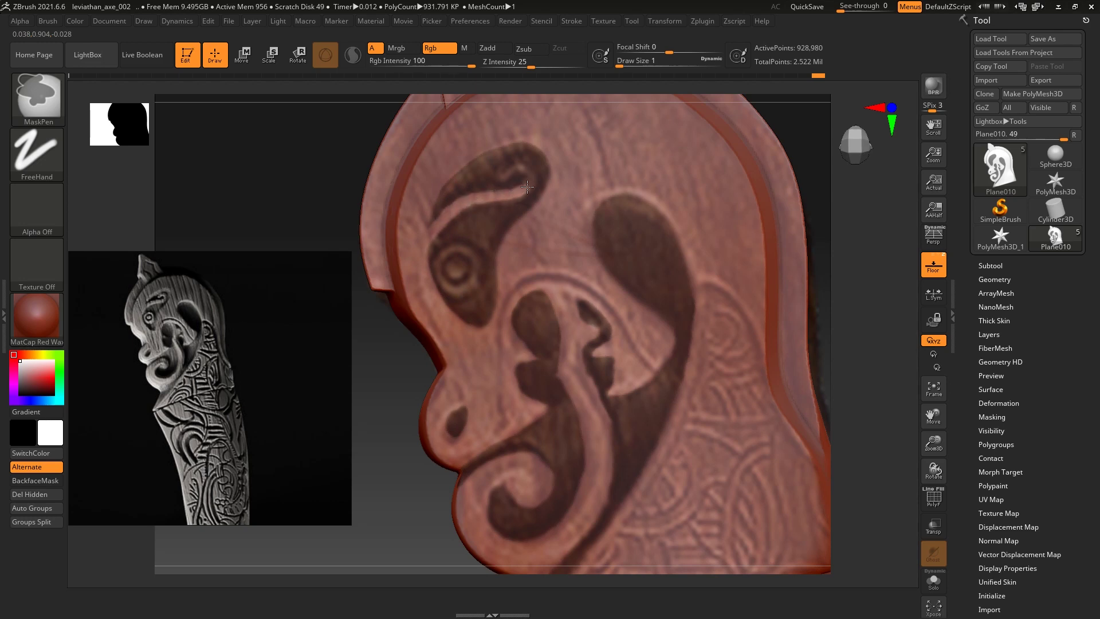
pyautogui.keyDown('ctrl'); pyautogui.moveTo(515, 161); pyautogui.dragTo(512, 164); pyautogui.keyUp('ctrl')
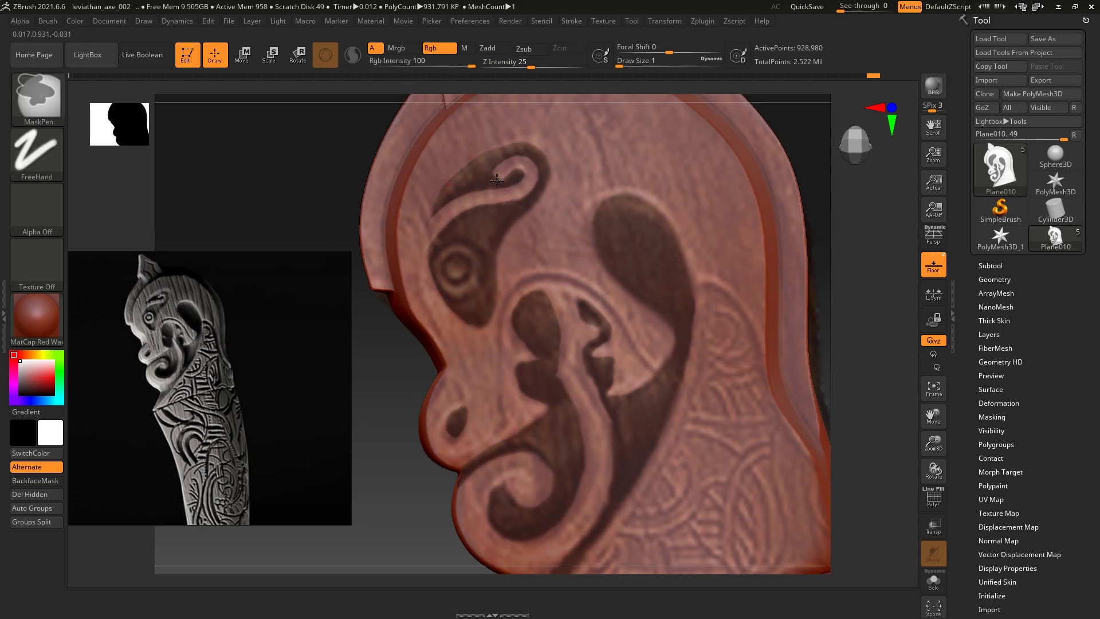
pyautogui.press('ctrl')
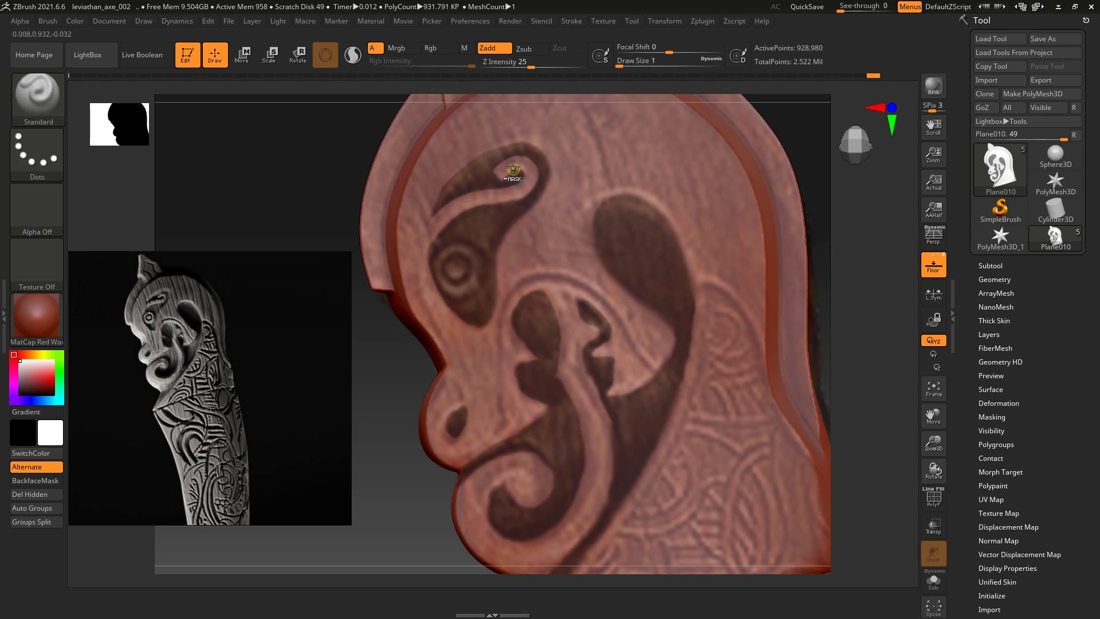
# Trace a clean MaskPen ring around the eye carving so it reads as a crisp circle
pyautogui.press('ctrl')
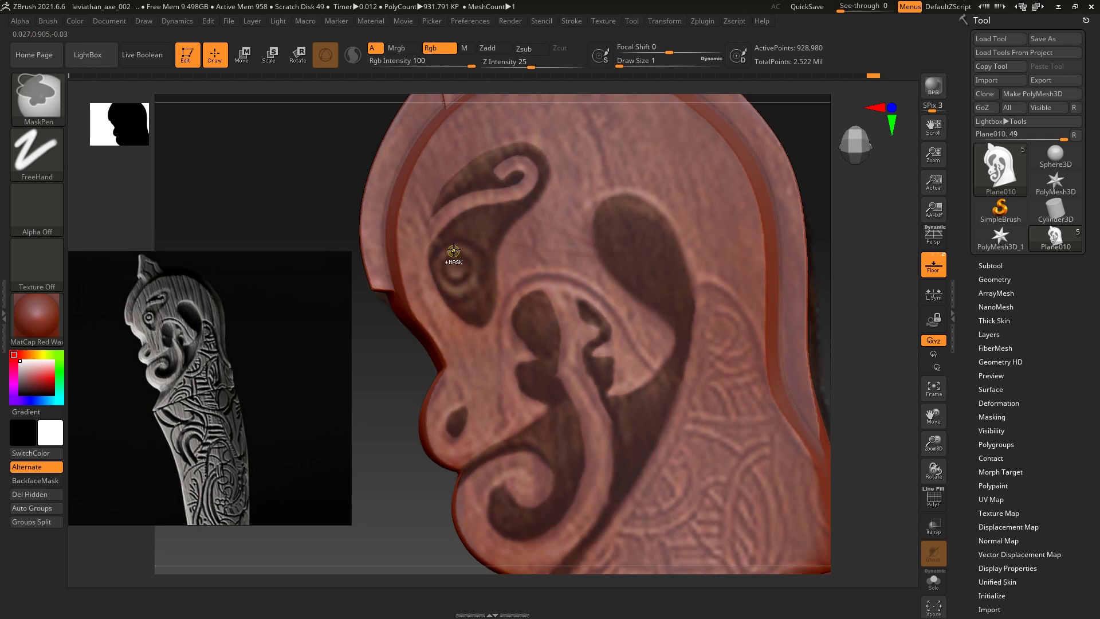
pyautogui.keyDown('ctrl'); pyautogui.moveTo(439, 273); pyautogui.dragTo(456, 248); pyautogui.keyUp('ctrl')
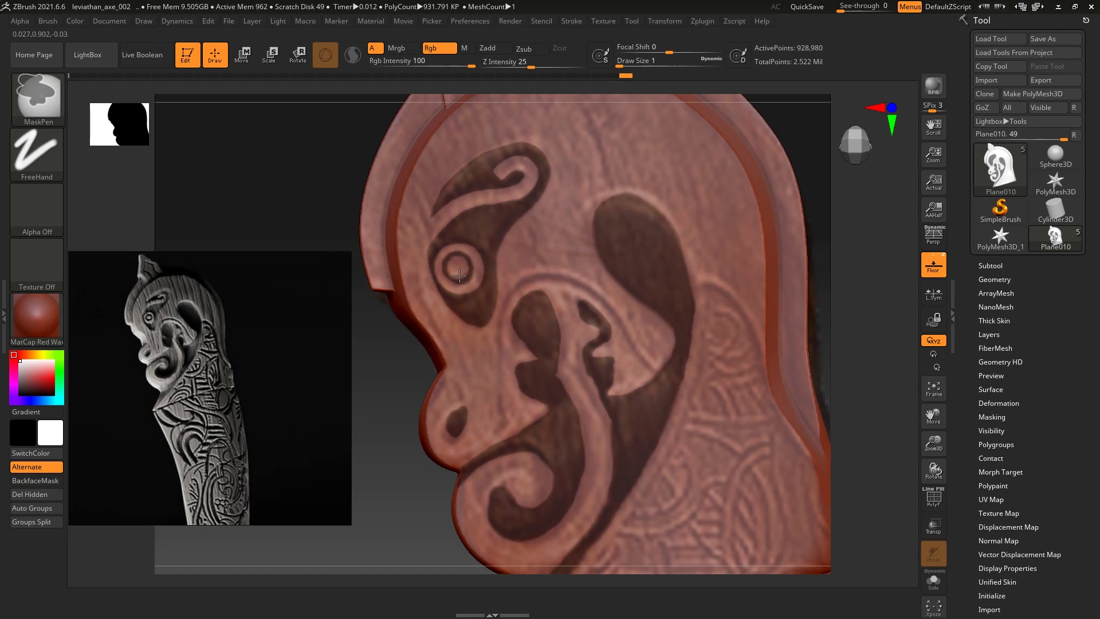
pyautogui.press('ctrl')
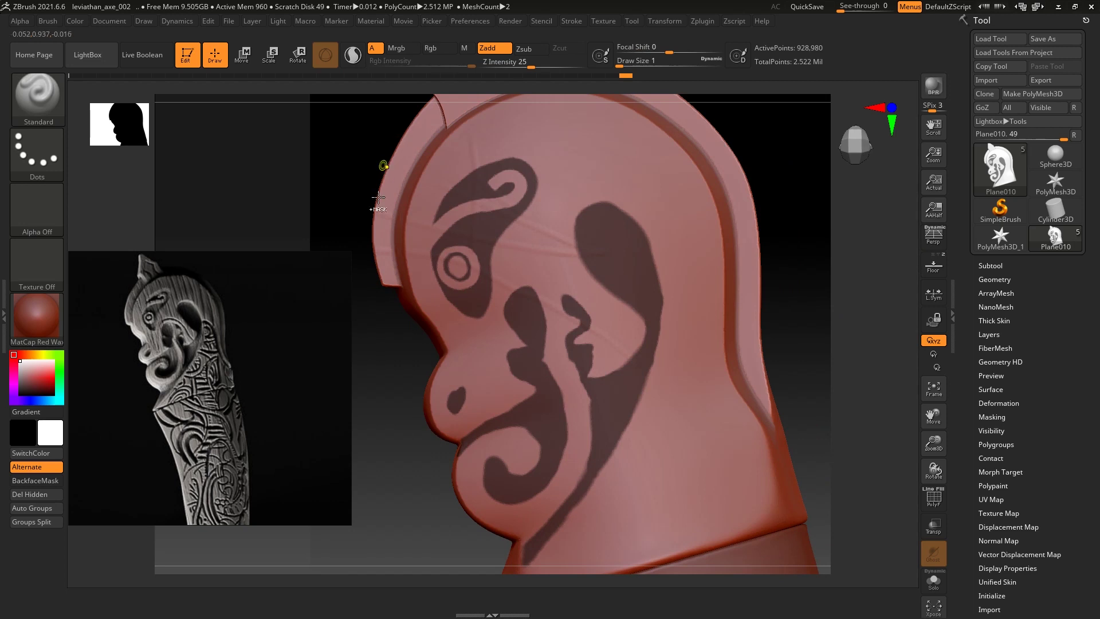
# Paint mask along the nose notch, rotating the head between strokes
pyautogui.press('ctrl')
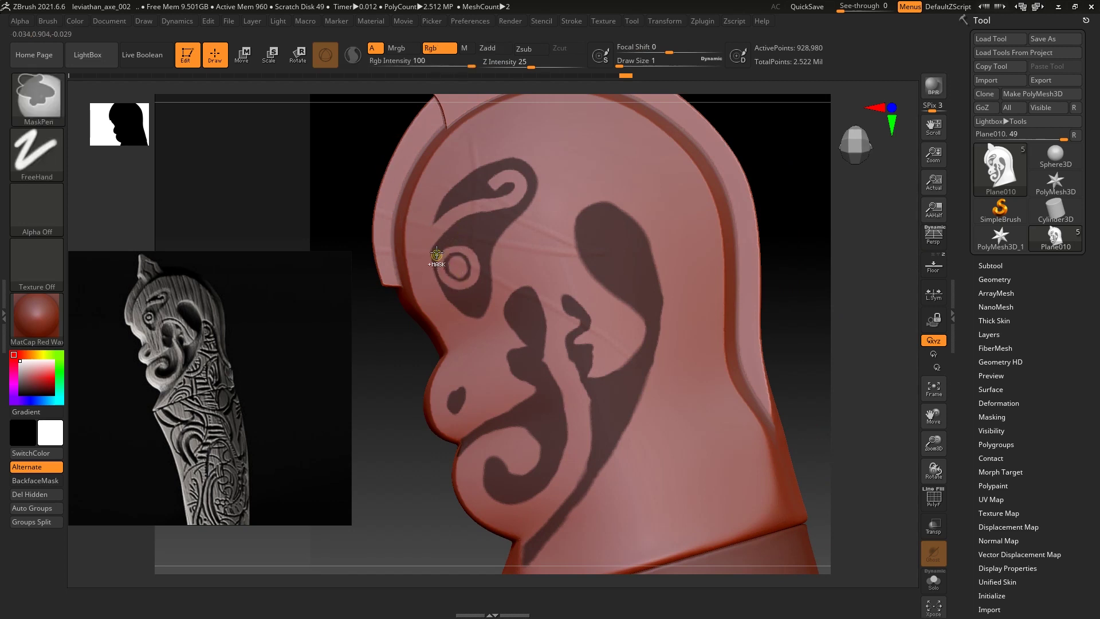
pyautogui.keyDown('ctrl'); pyautogui.keyDown('shift'); pyautogui.click(436, 255); pyautogui.keyUp('shift'); pyautogui.keyUp('ctrl')
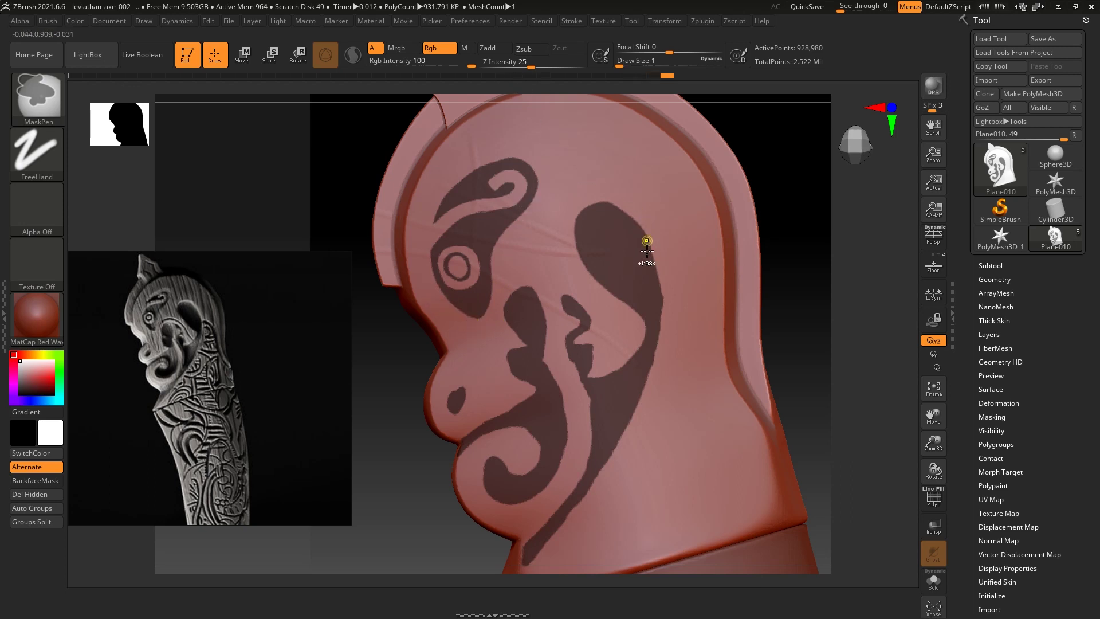
pyautogui.press('ctrl')
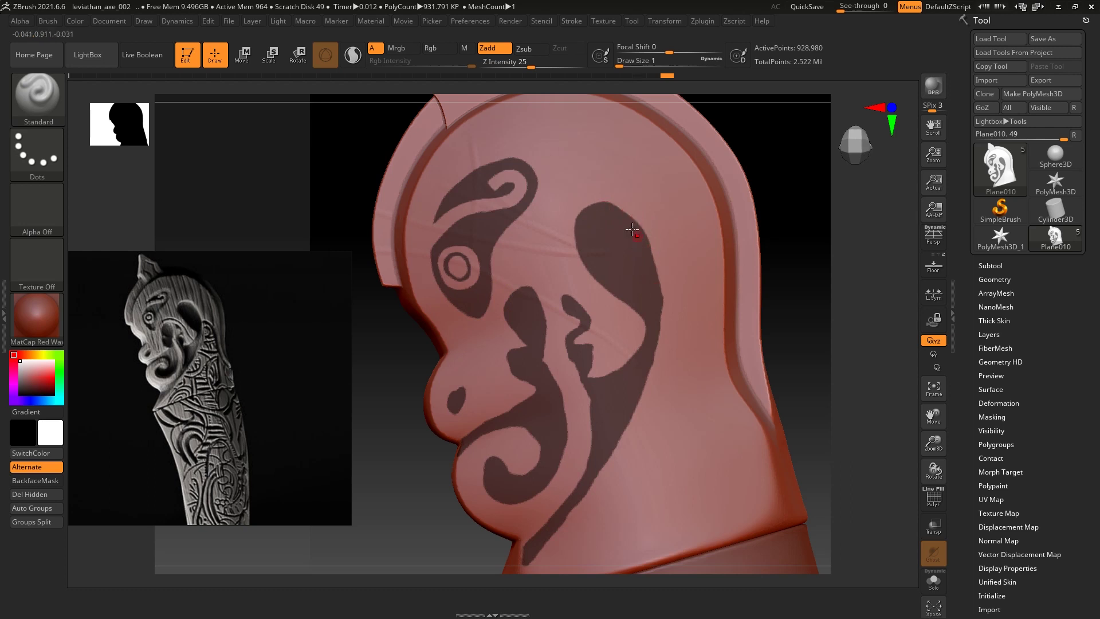
pyautogui.press('ctrl')
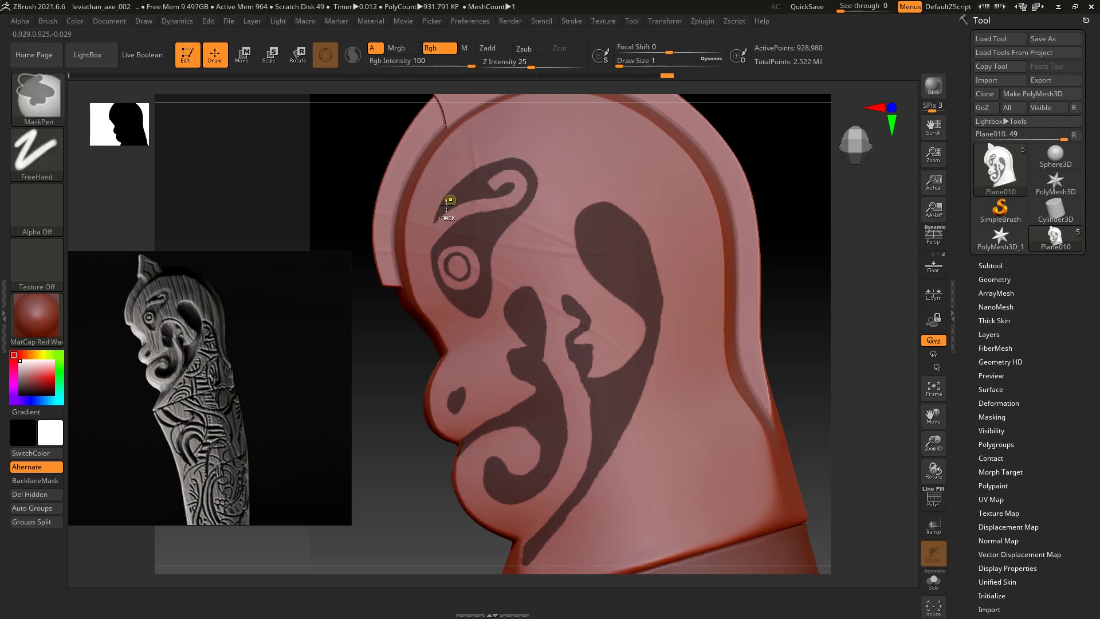
pyautogui.moveTo(821, 184)
pyautogui.mouseDown()
pyautogui.moveTo(812, 159)
pyautogui.moveTo(795, 186)
pyautogui.moveTo(631, 177)
pyautogui.mouseUp()
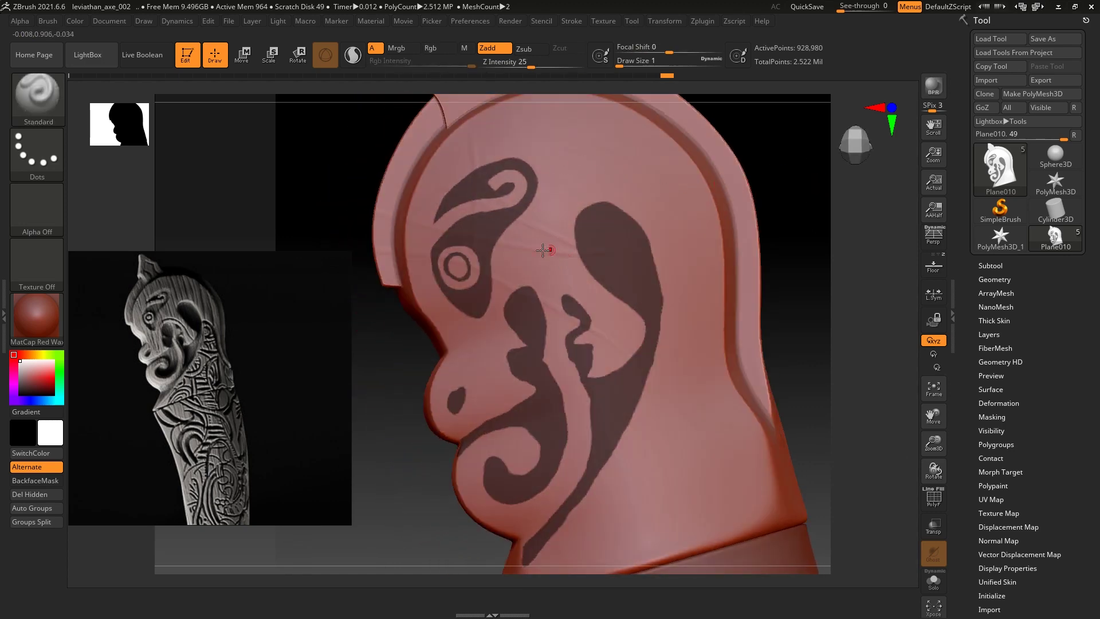
pyautogui.moveTo(854, 286)
pyautogui.mouseDown()
pyautogui.moveTo(828, 228)
pyautogui.moveTo(764, 218)
pyautogui.mouseUp()
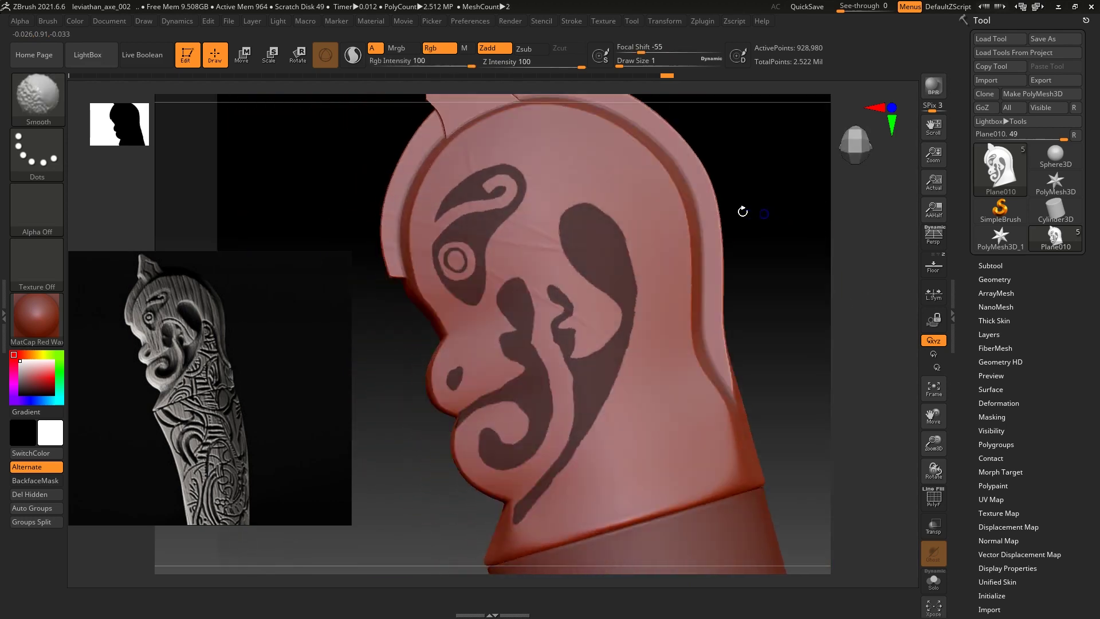
pyautogui.press('ctrl')
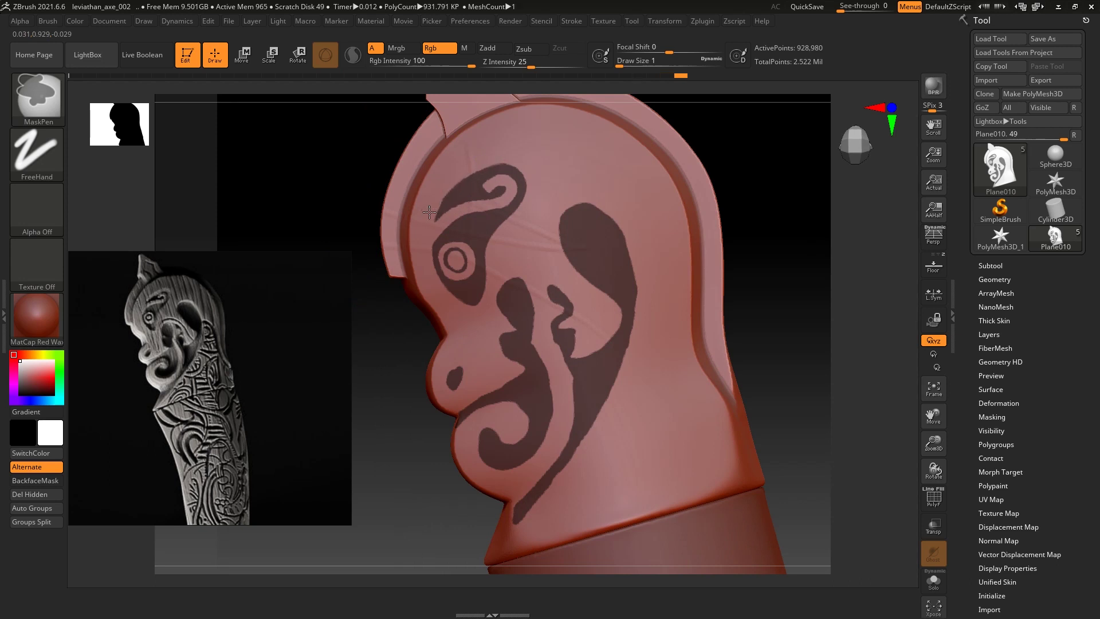
pyautogui.scroll(2, 768, 179)
pyautogui.scroll(2, 800, 181)
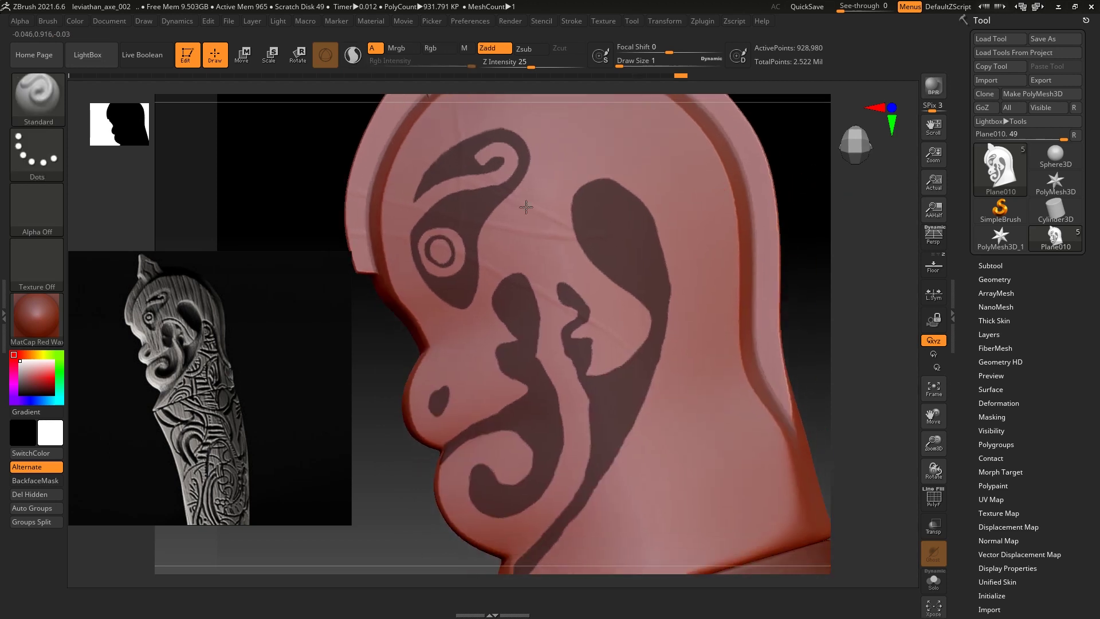
pyautogui.press('ctrl')
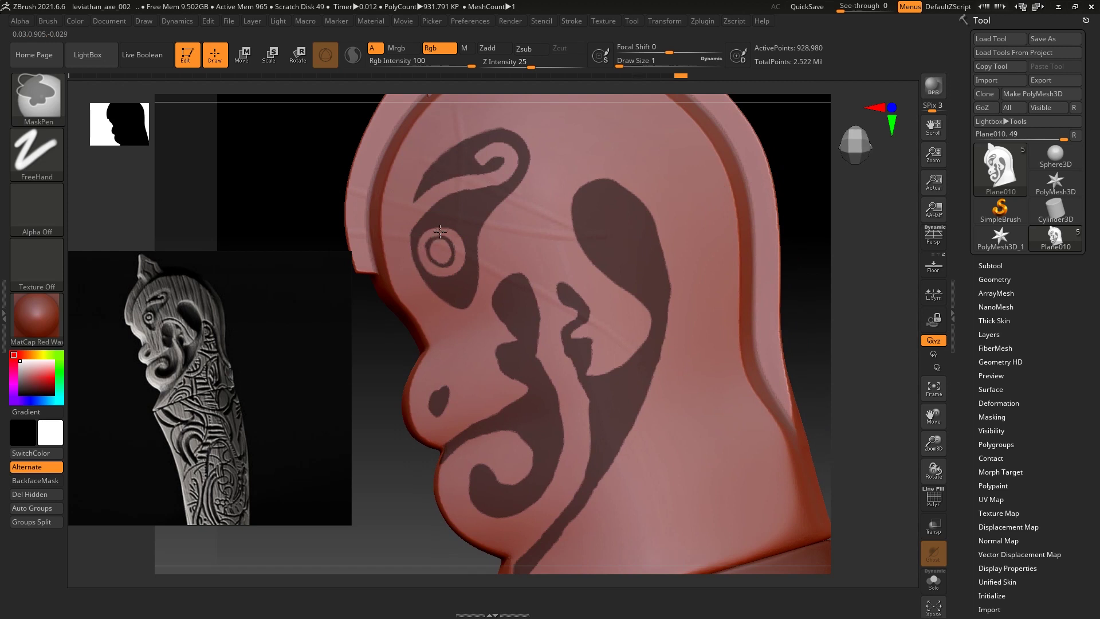
pyautogui.moveTo(856, 285)
pyautogui.mouseDown()
pyautogui.moveTo(825, 275)
pyautogui.moveTo(613, 393)
pyautogui.mouseUp()
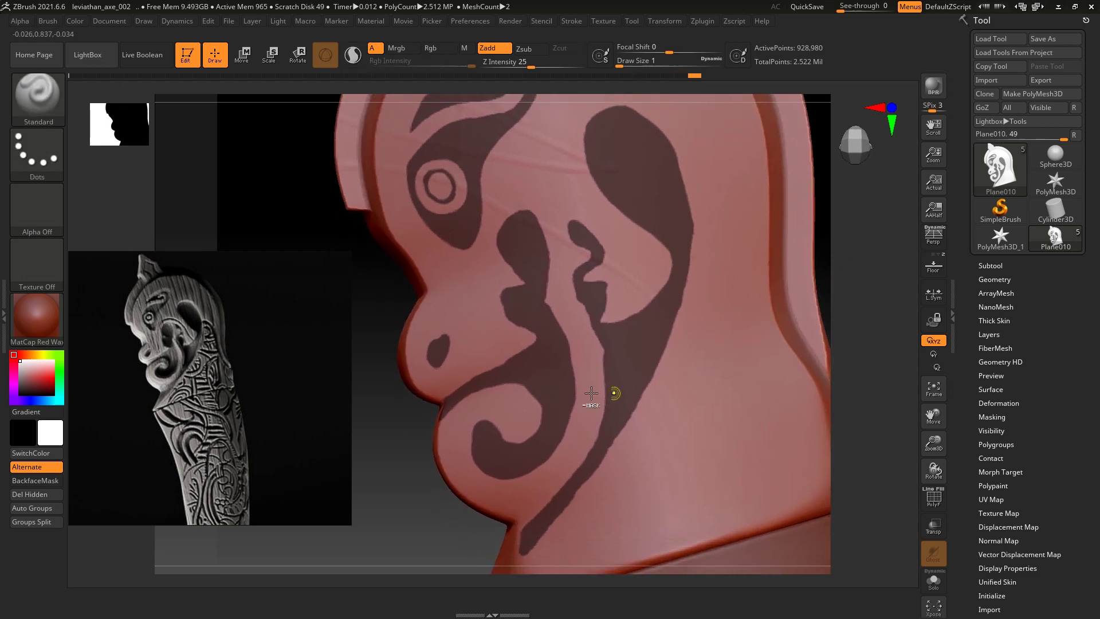
pyautogui.press('ctrl')
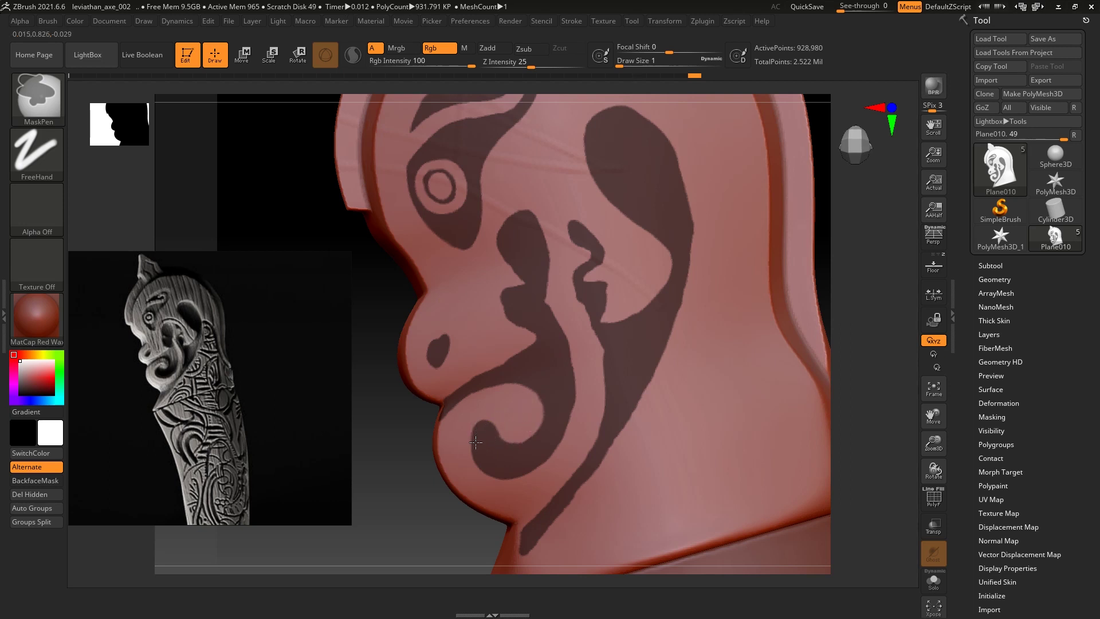
# Erase stray mask slivers along the lower scroll and repaint the notch edge
pyautogui.keyDown('ctrl'); pyautogui.keyDown('alt'); pyautogui.moveTo(566, 444); pyautogui.dragTo(545, 453); pyautogui.keyUp('alt'); pyautogui.keyUp('ctrl')
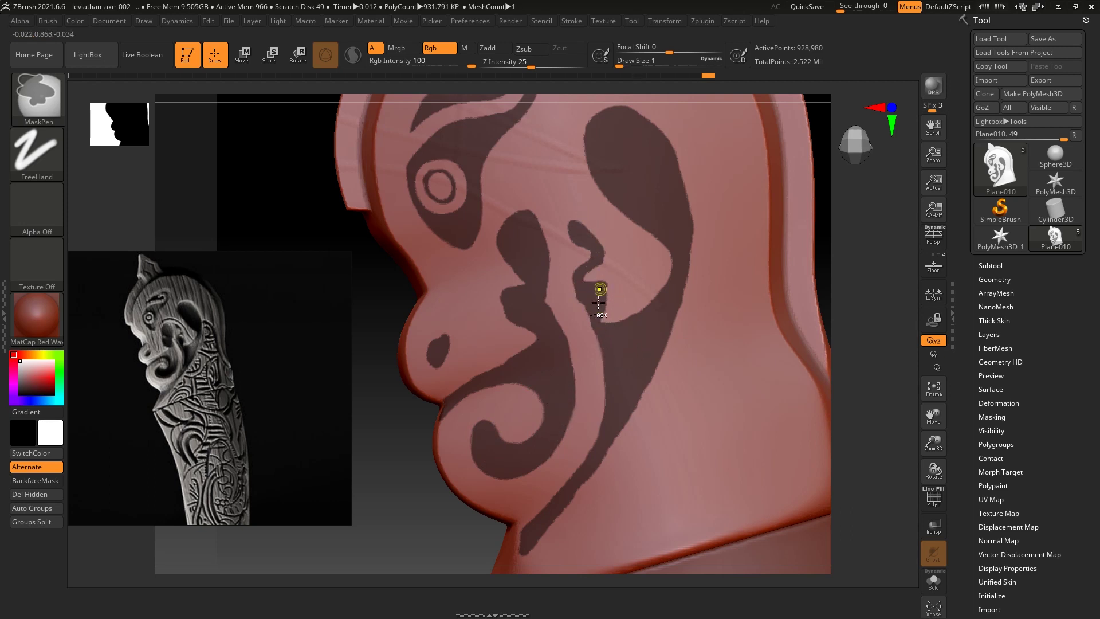
pyautogui.keyDown('ctrl'); pyautogui.moveTo(597, 300); pyautogui.dragTo(600, 305); pyautogui.keyUp('ctrl')
pyautogui.moveTo(511, 284); pyautogui.dragTo(518, 268)
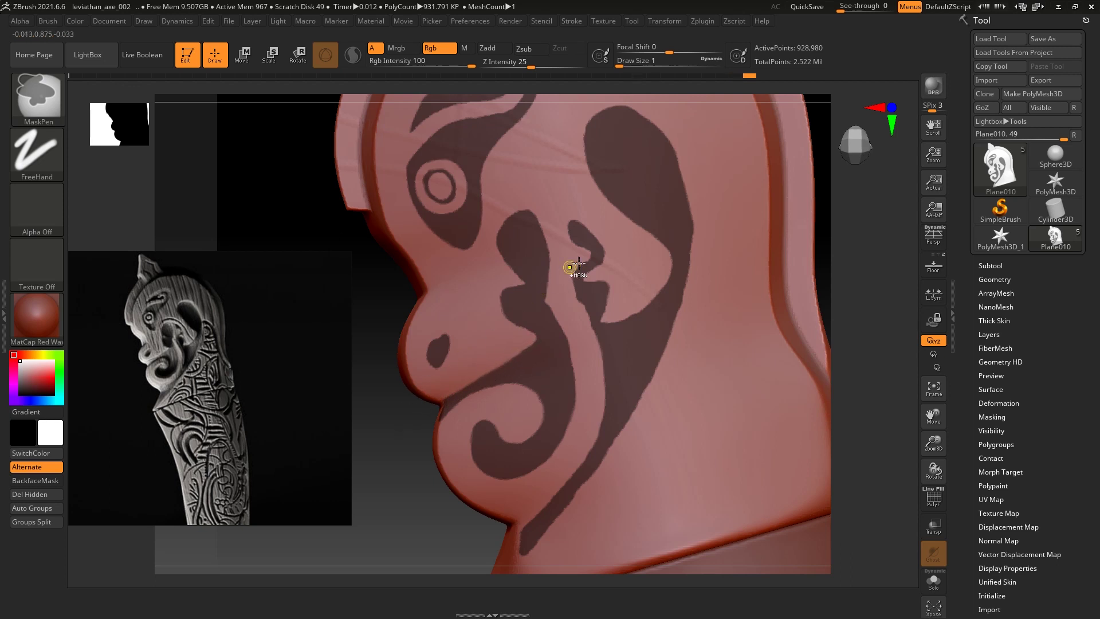
pyautogui.moveTo(904, 389)
pyautogui.mouseDown()
pyautogui.moveTo(871, 346)
pyautogui.moveTo(868, 301)
pyautogui.mouseUp()
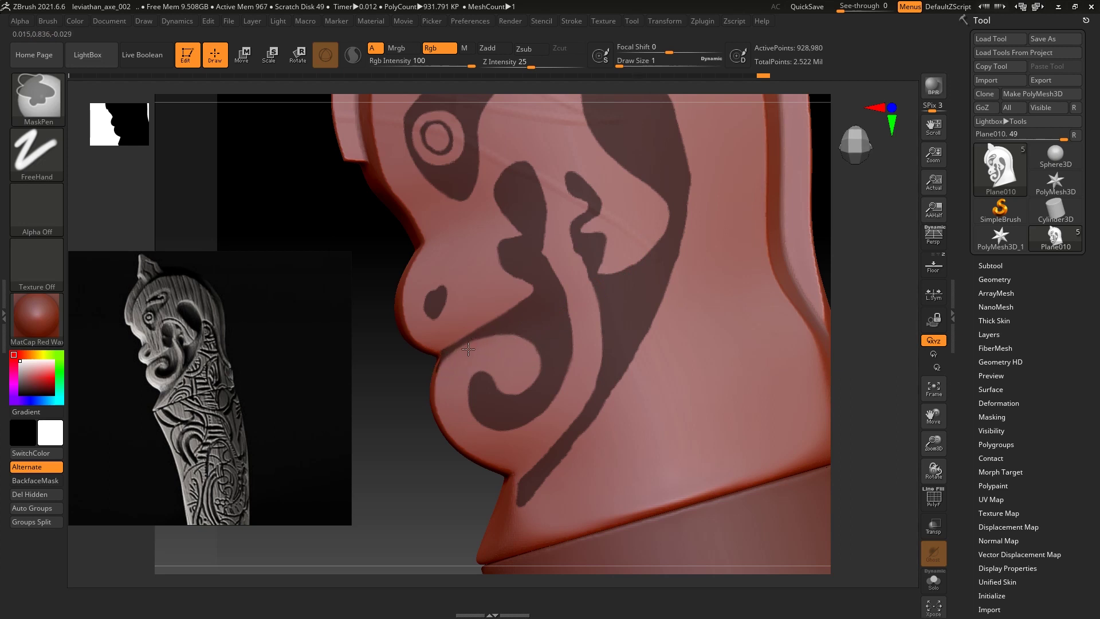
pyautogui.moveTo(874, 342)
pyautogui.mouseDown()
pyautogui.moveTo(865, 290)
pyautogui.moveTo(848, 356)
pyautogui.moveTo(857, 287)
pyautogui.moveTo(849, 336)
pyautogui.moveTo(860, 349)
pyautogui.moveTo(810, 339)
pyautogui.mouseUp()
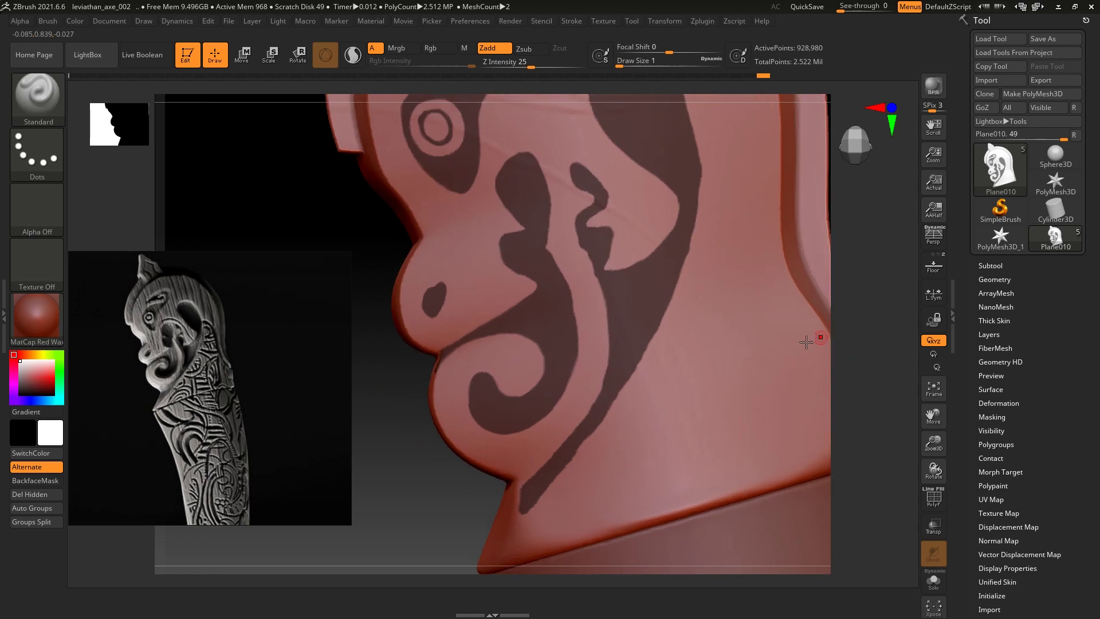
# Toggle Floor on and off, then smooth and fill out the mask's upper edge on the top scroll
pyautogui.click(933, 267)
pyautogui.click(932, 269)
pyautogui.moveTo(401, 455); pyautogui.dragTo(380, 466)
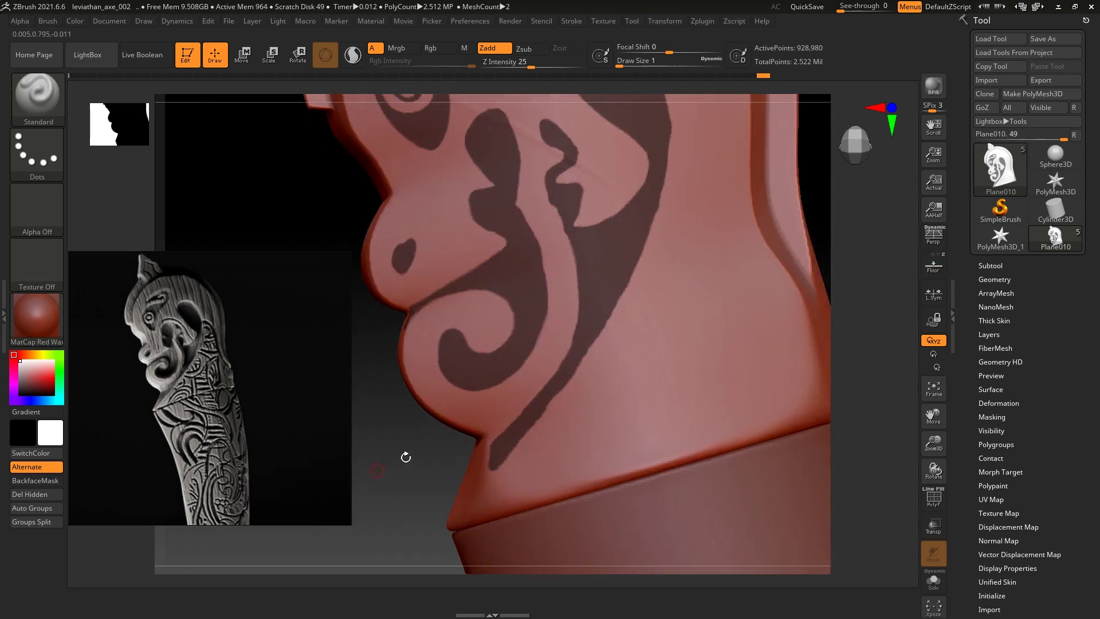
pyautogui.press('ctrl')
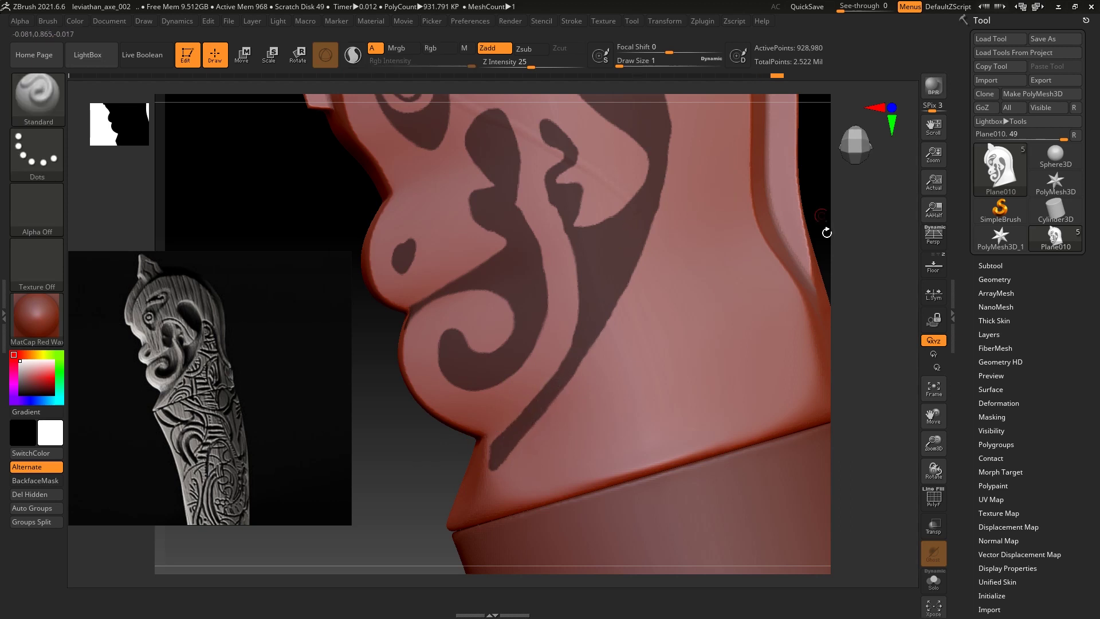
pyautogui.moveTo(822, 216); pyautogui.dragTo(712, 386)
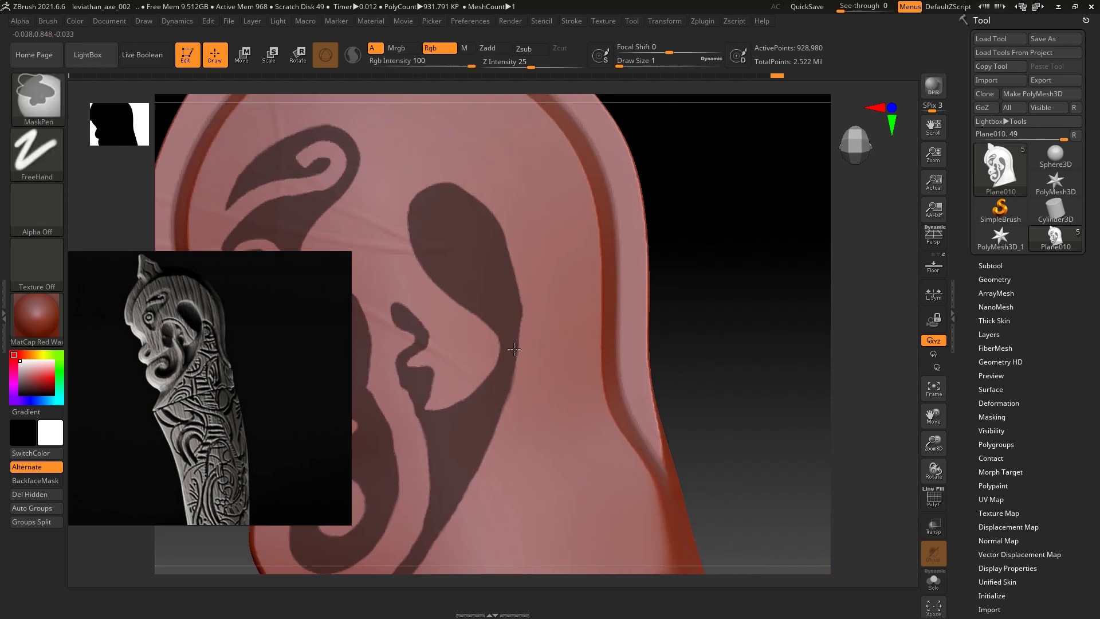
pyautogui.moveTo(745, 278)
pyautogui.mouseDown()
pyautogui.moveTo(970, 503)
pyautogui.moveTo(418, 356)
pyautogui.mouseUp()
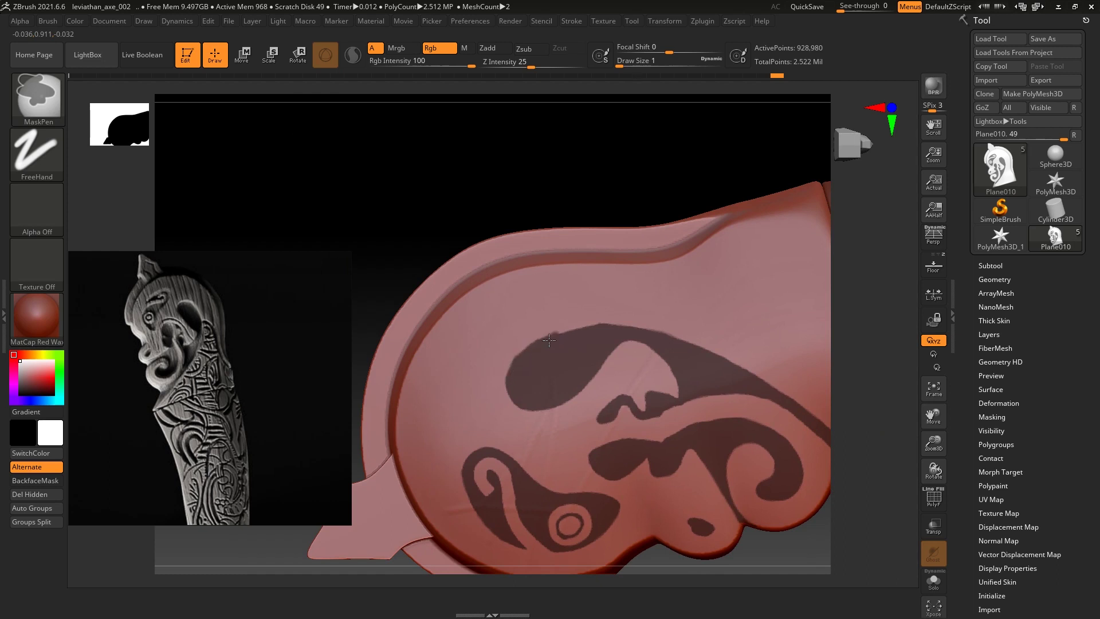
pyautogui.moveTo(550, 340); pyautogui.dragTo(600, 326)
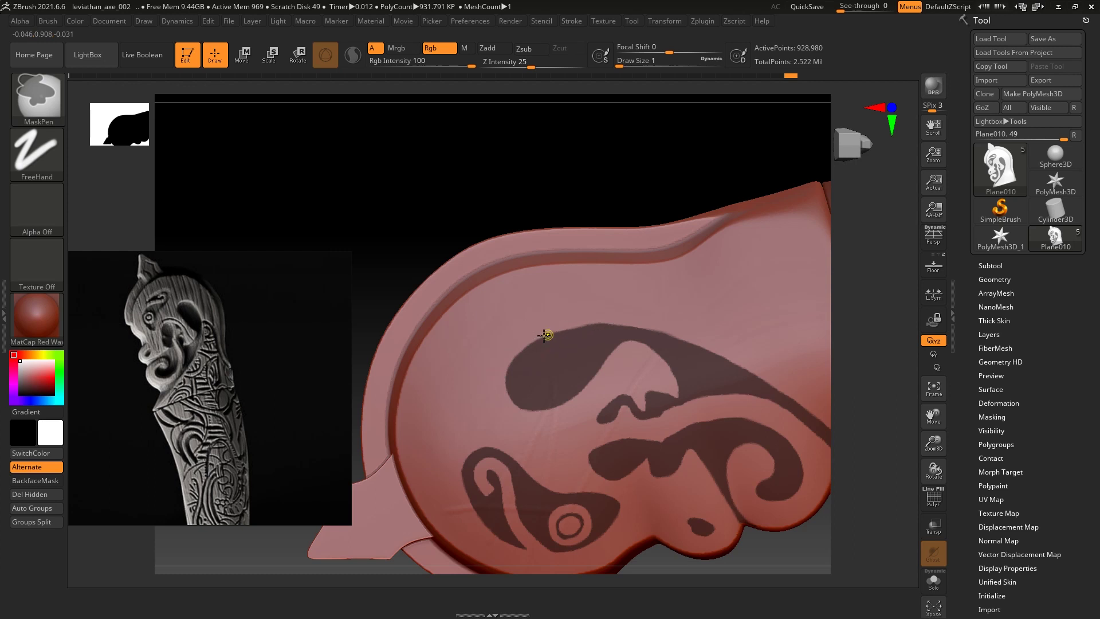
pyautogui.press('ctrl')
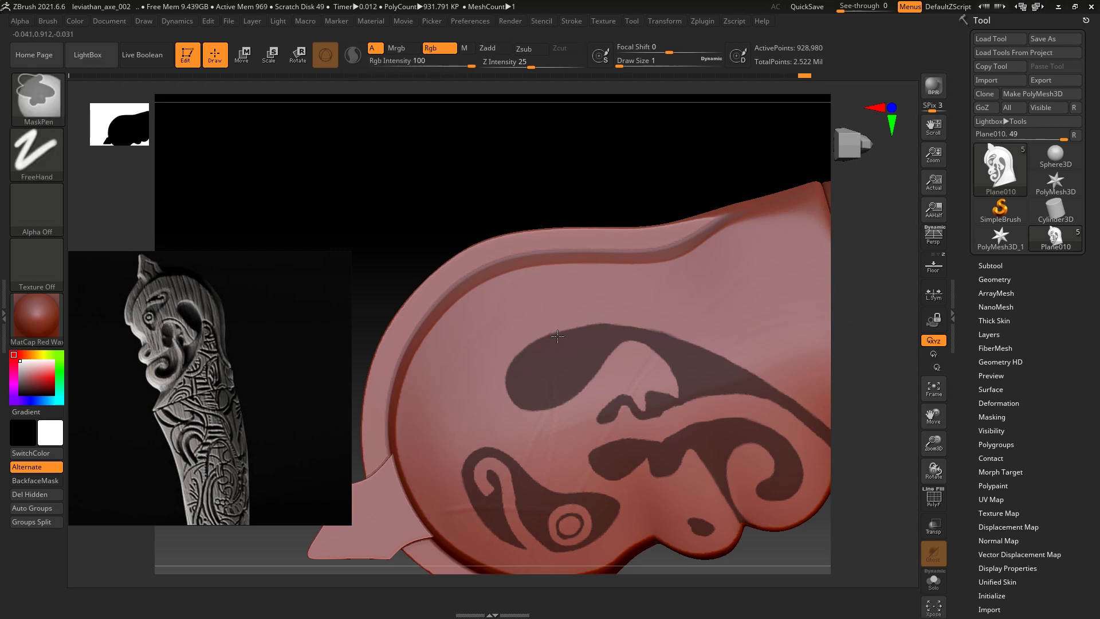
pyautogui.moveTo(876, 334)
pyautogui.mouseDown()
pyautogui.moveTo(857, 340)
pyautogui.moveTo(785, 274)
pyautogui.mouseUp()
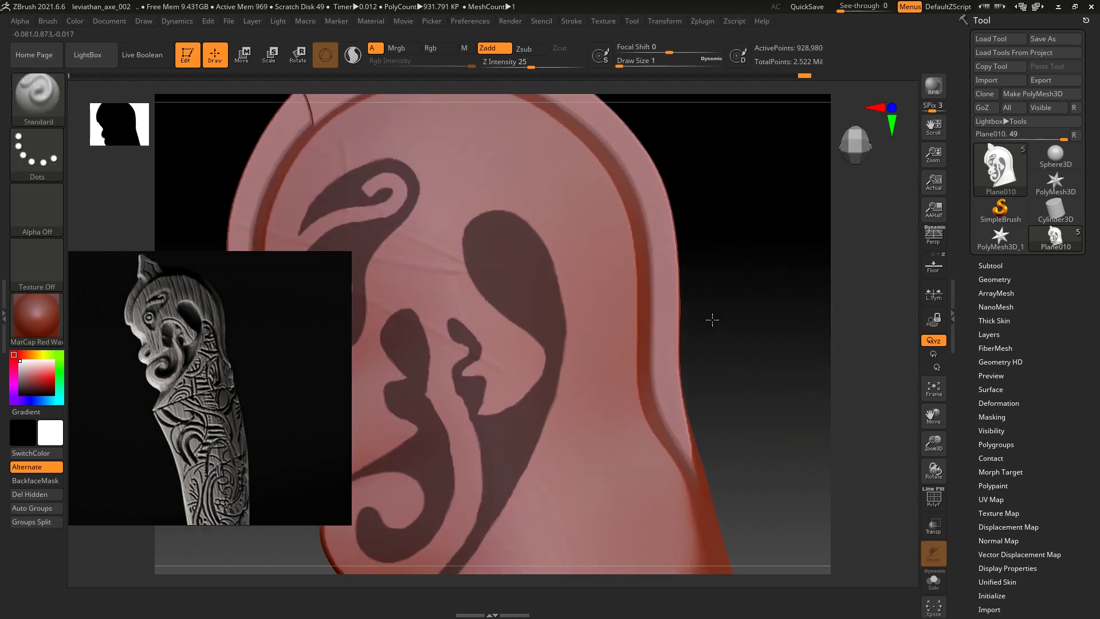
# Add a small mask patch near the nose, then switch to removing mask
pyautogui.keyDown('alt'); pyautogui.moveTo(718, 334); pyautogui.dragTo(524, 382); pyautogui.keyUp('alt')
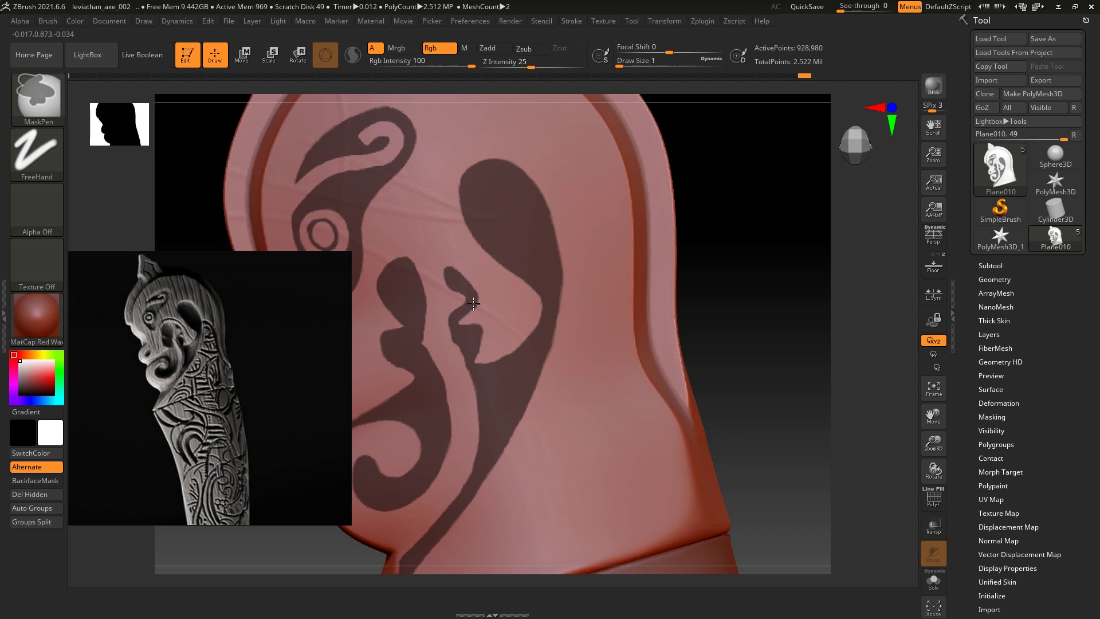
pyautogui.keyDown('alt'); pyautogui.moveTo(692, 228); pyautogui.dragTo(492, 343); pyautogui.keyUp('alt')
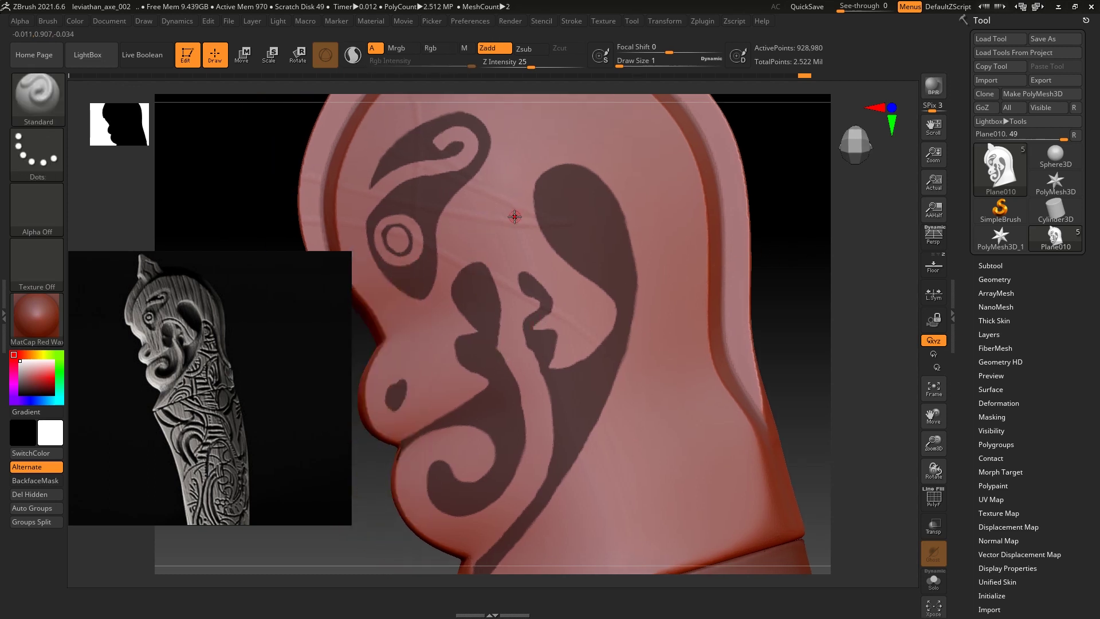
pyautogui.press('ctrl')
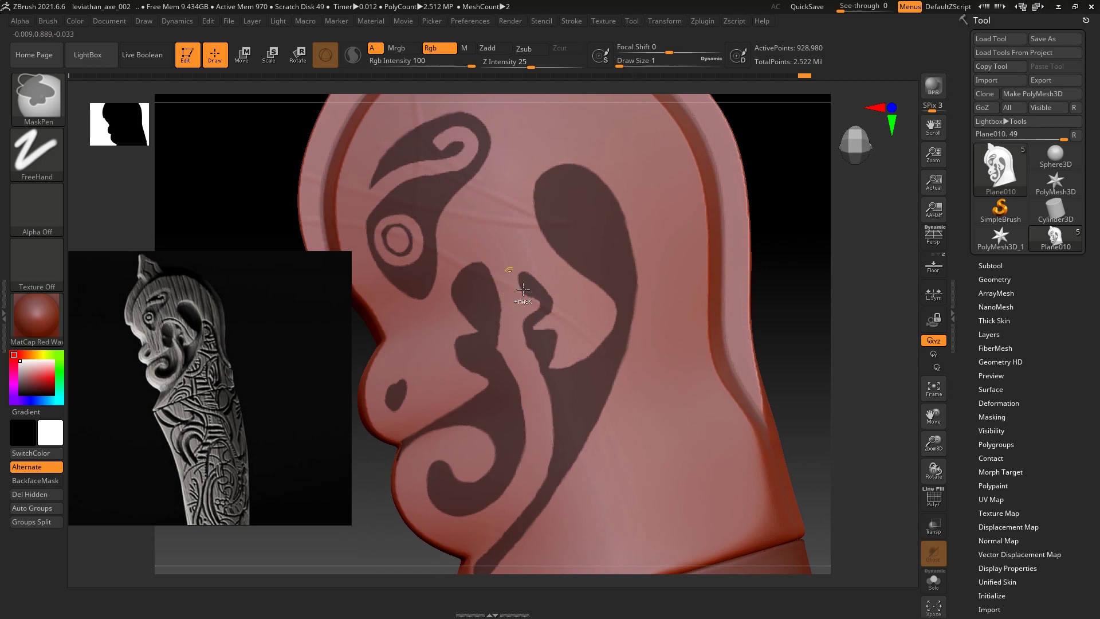
pyautogui.keyDown('ctrl'); pyautogui.moveTo(514, 268); pyautogui.dragTo(518, 274); pyautogui.keyUp('ctrl')
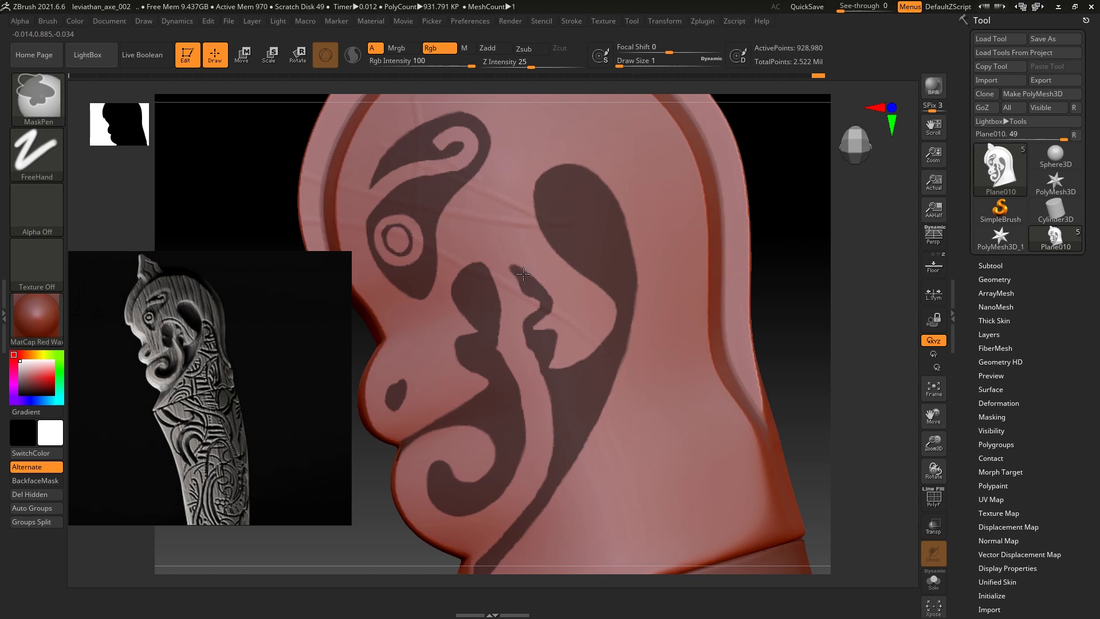
pyautogui.hotkey('ctrl', 'alt')
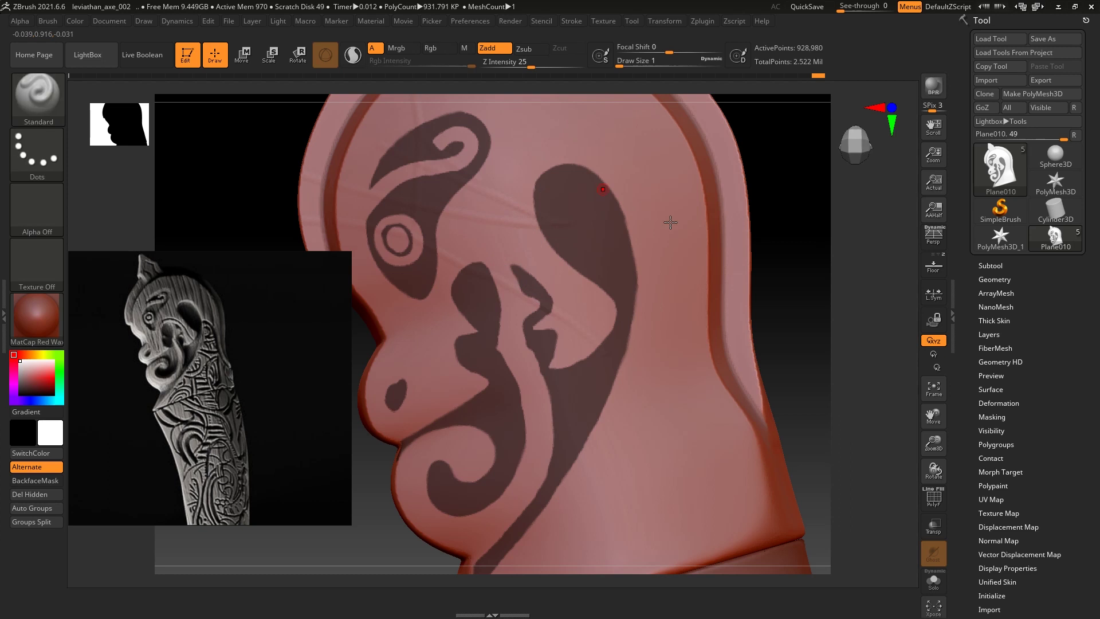
pyautogui.moveTo(805, 235)
pyautogui.keyDown('alt'); pyautogui.mouseDown()
pyautogui.moveTo(786, 216)
pyautogui.moveTo(744, 214)
pyautogui.mouseUp(); pyautogui.keyUp('alt')
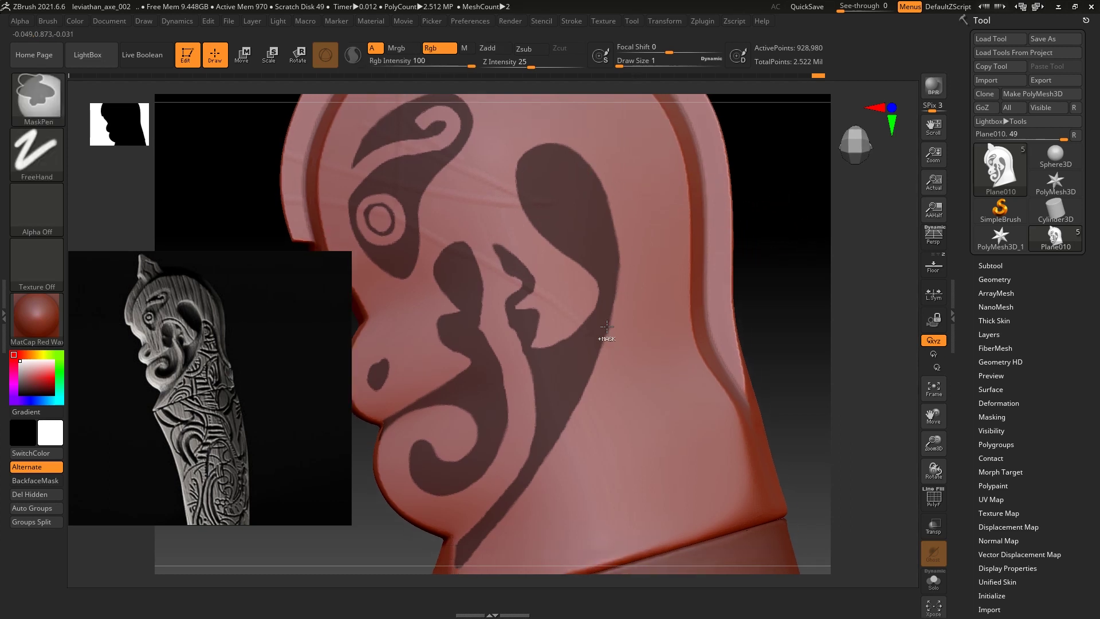
pyautogui.moveTo(720, 227)
pyautogui.keyDown('alt'); pyautogui.mouseDown()
pyautogui.moveTo(787, 201)
pyautogui.moveTo(768, 226)
pyautogui.moveTo(762, 209)
pyautogui.moveTo(737, 233)
pyautogui.moveTo(761, 226)
pyautogui.moveTo(712, 241)
pyautogui.mouseUp(); pyautogui.keyUp('alt')
pyautogui.press('ctrl')
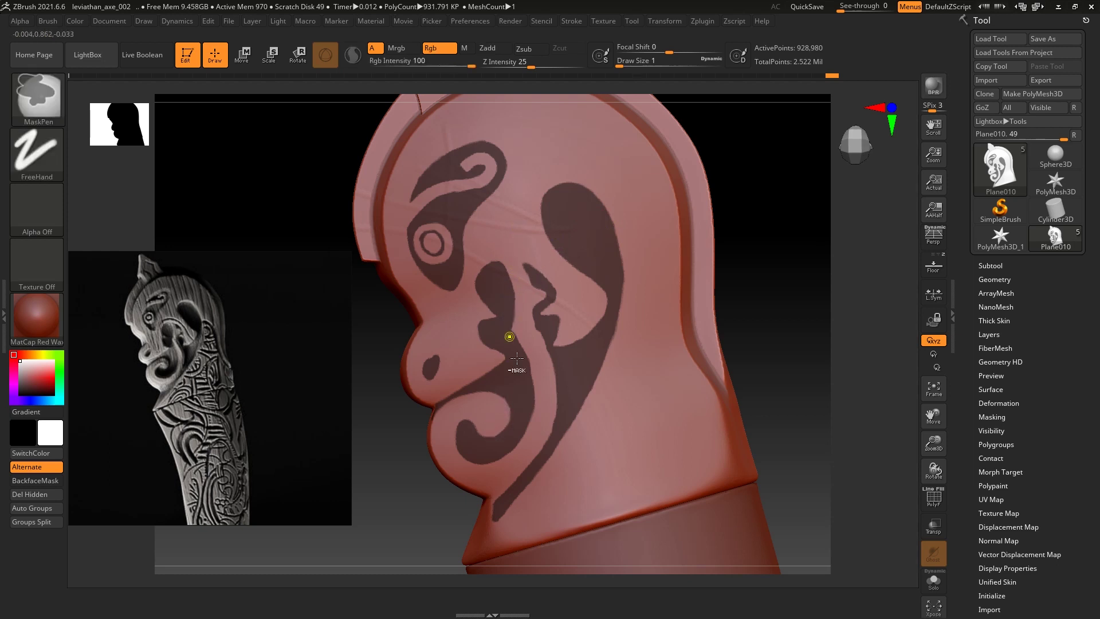
# Add a trial mask stroke on the pattern, then undo two mask edits with Ctrl+Z
pyautogui.keyDown('ctrl'); pyautogui.keyDown('alt'); pyautogui.moveTo(517, 383); pyautogui.dragTo(510, 385); pyautogui.keyUp('alt'); pyautogui.keyUp('ctrl')
pyautogui.keyDown('ctrl'); pyautogui.click(514, 383); pyautogui.keyUp('ctrl')
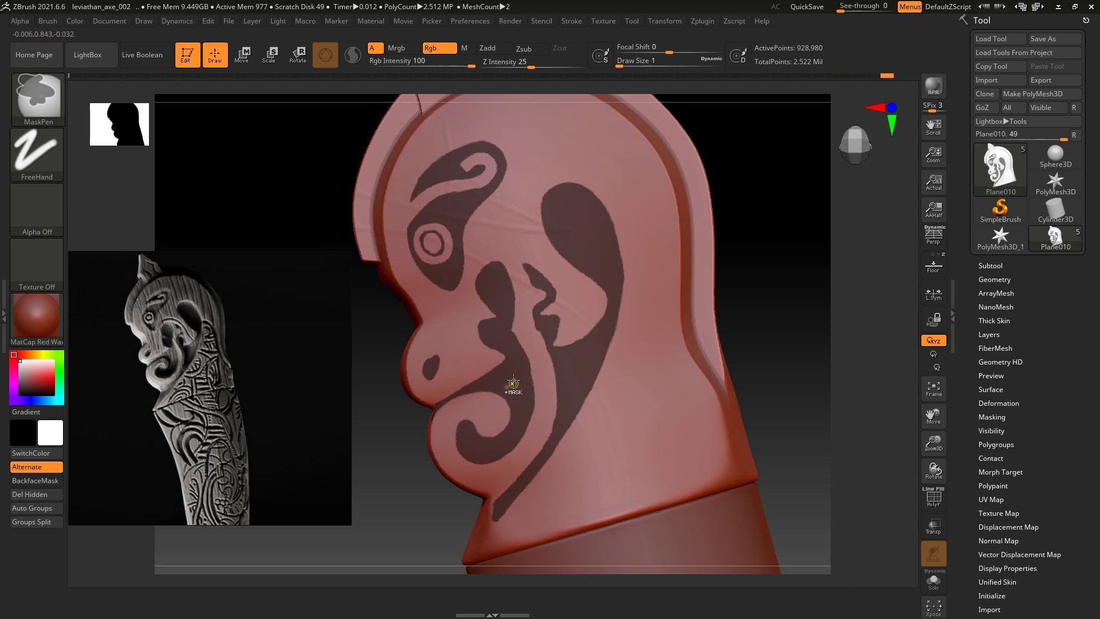
pyautogui.hotkey('ctrl', 'z')
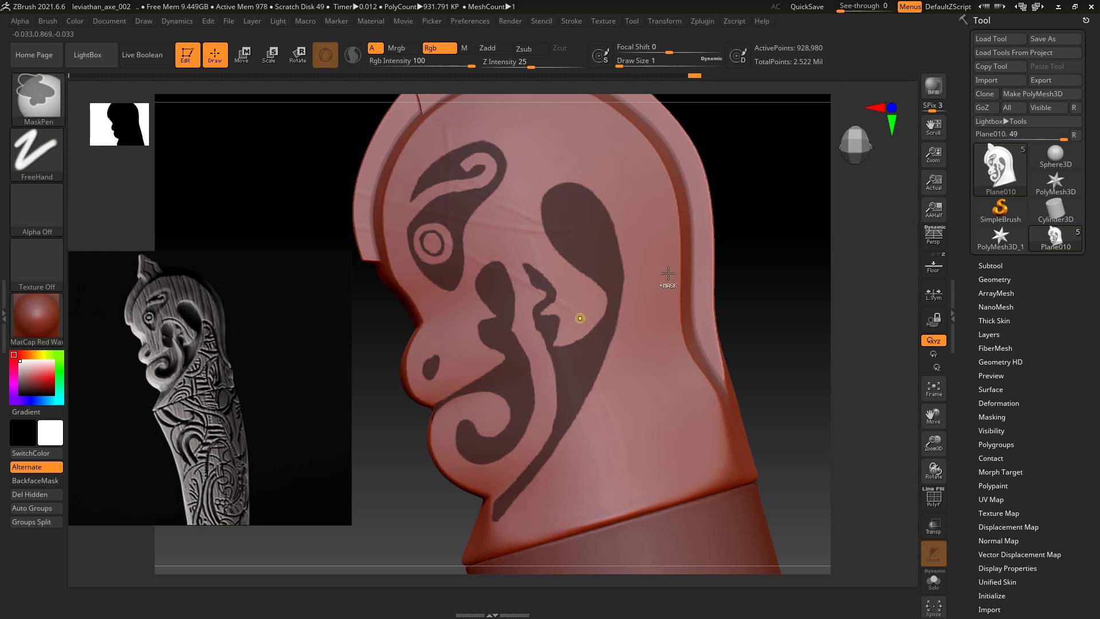
pyautogui.hotkey('ctrl', 'z')
pyautogui.hotkey('ctrl', 'z')
pyautogui.hotkey('ctrl', 'z')
pyautogui.keyDown('alt'); pyautogui.moveTo(870, 251); pyautogui.dragTo(870, 184); pyautogui.keyUp('alt')
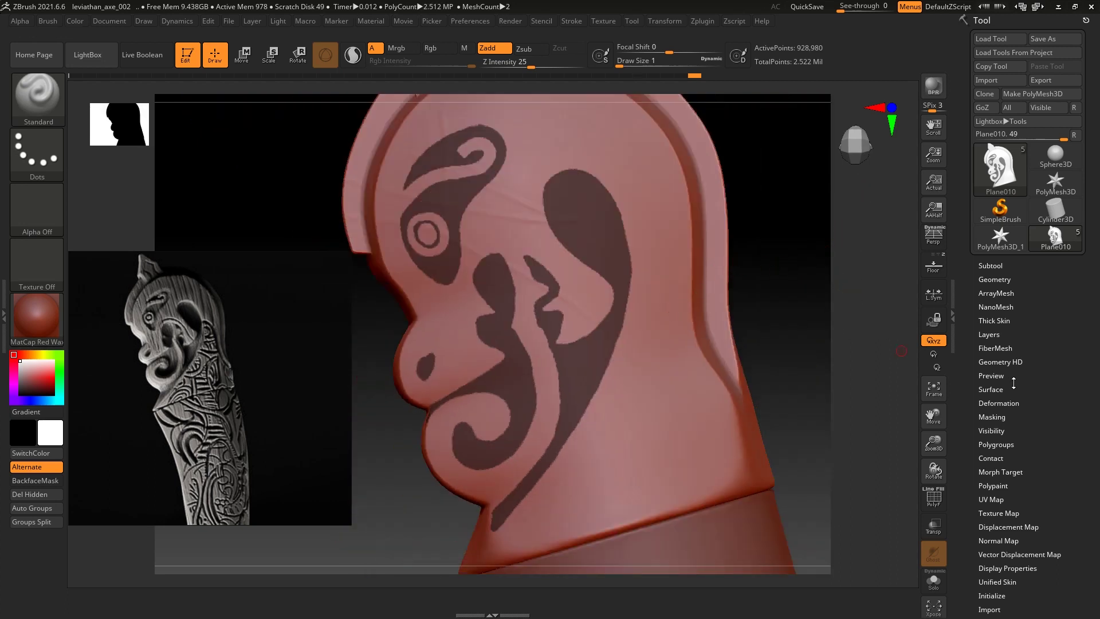
pyautogui.click(1008, 417)
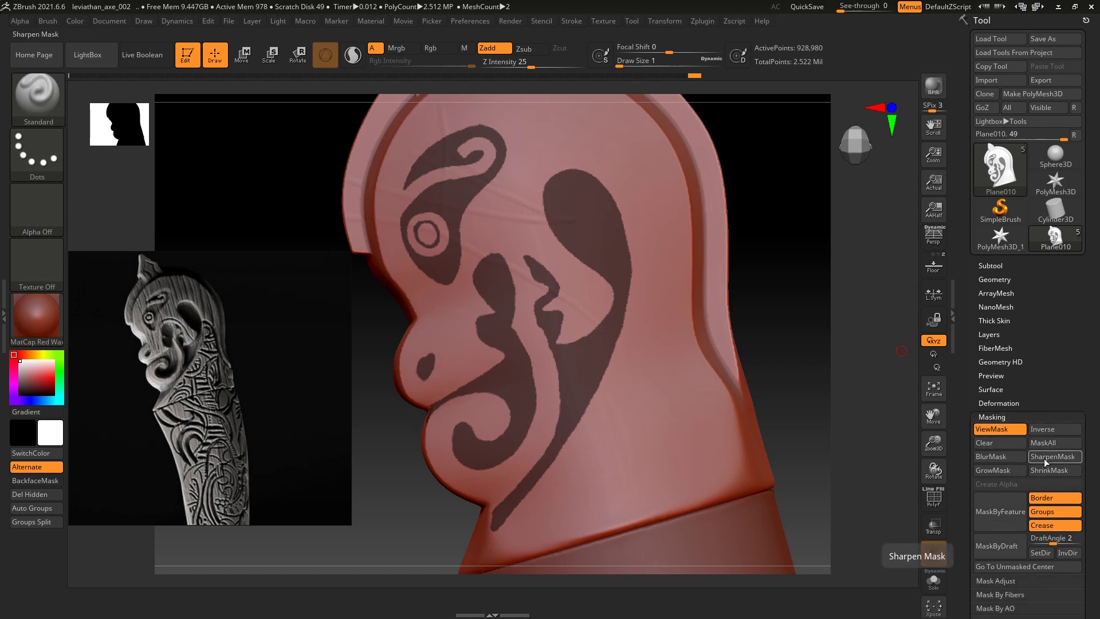
# Apply SharpenMask, then Ctrl-click empty canvas to invert the mask off the pattern
pyautogui.click(1060, 457)
pyautogui.moveTo(793, 310)
pyautogui.mouseDown()
pyautogui.moveTo(623, 333)
pyautogui.moveTo(652, 425)
pyautogui.mouseUp()
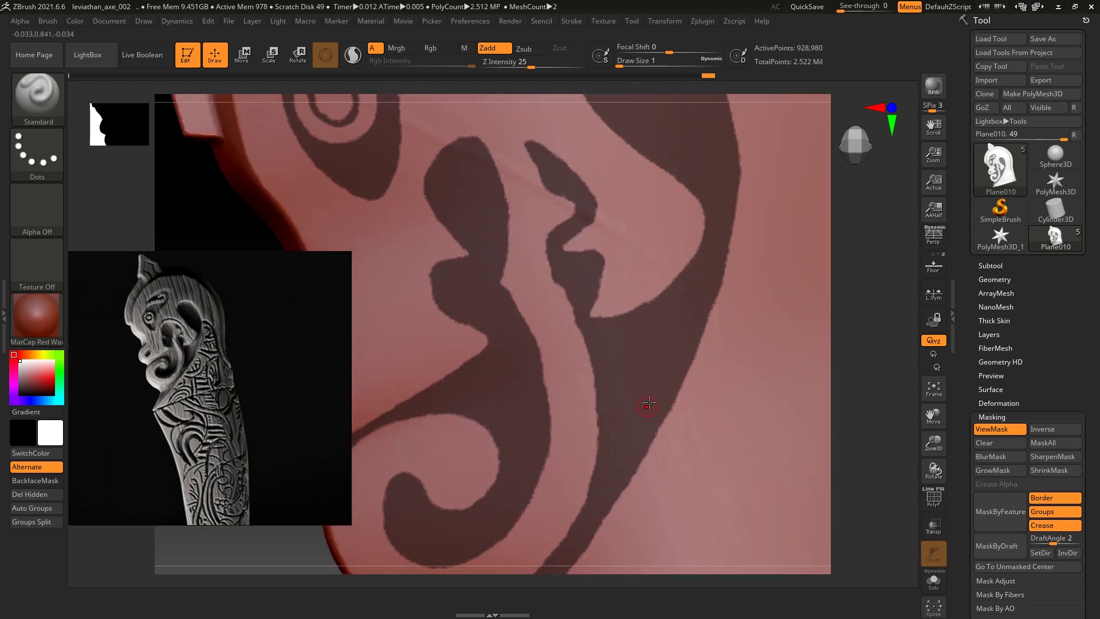
pyautogui.moveTo(851, 288)
pyautogui.mouseDown()
pyautogui.moveTo(883, 291)
pyautogui.moveTo(805, 293)
pyautogui.mouseUp()
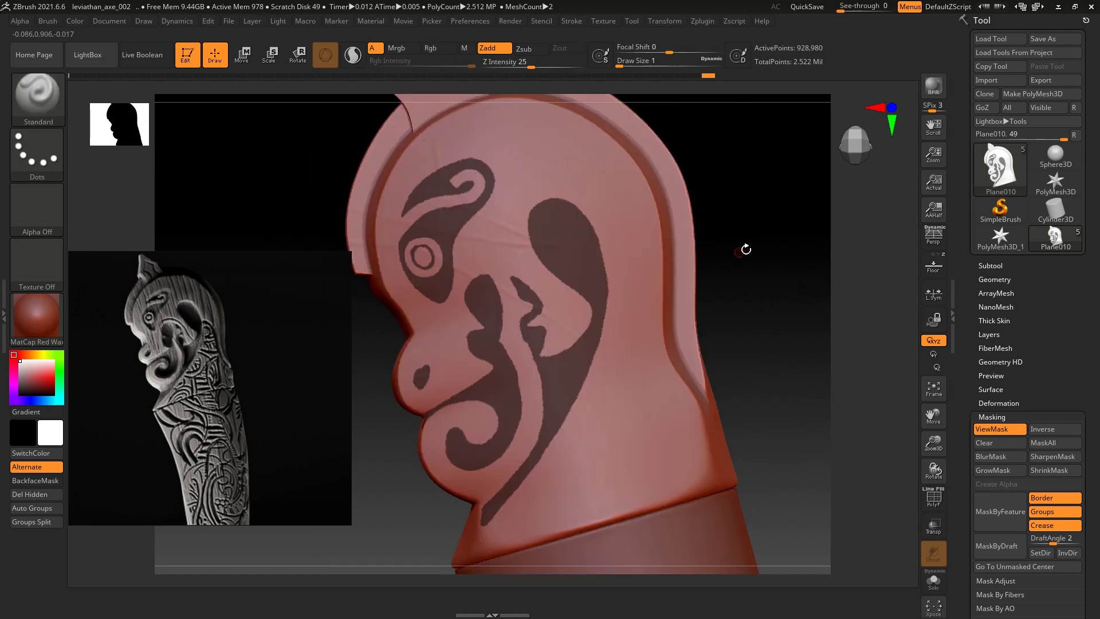
pyautogui.press('ctrl')
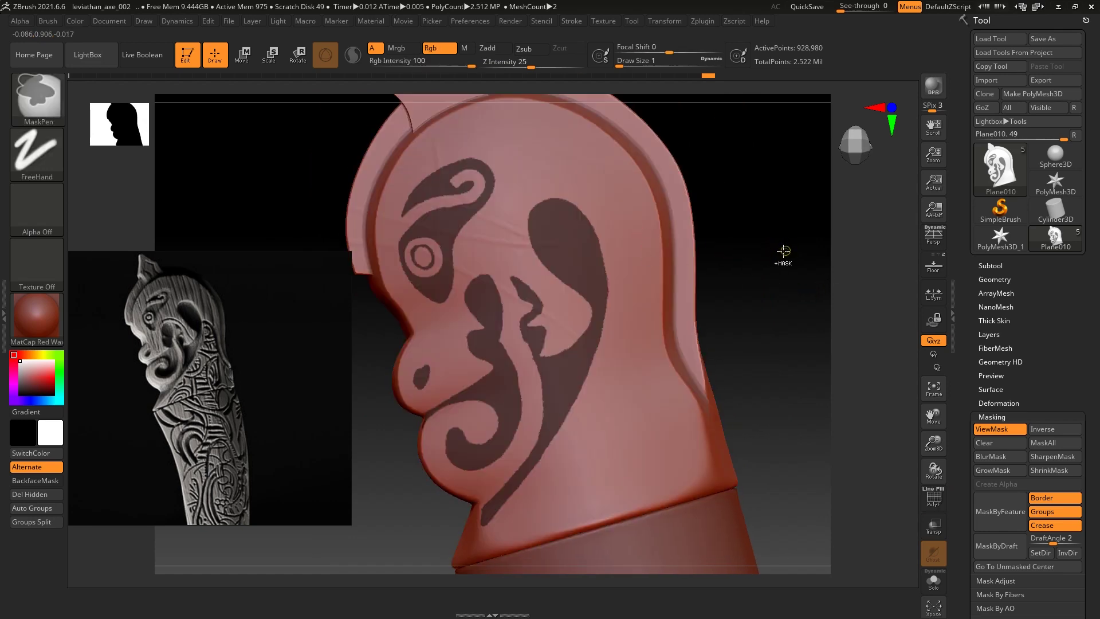
pyautogui.keyDown('ctrl'); pyautogui.click(773, 257); pyautogui.keyUp('ctrl')
pyautogui.keyDown('alt'); pyautogui.moveTo(859, 302); pyautogui.dragTo(582, 399); pyautogui.keyUp('alt')
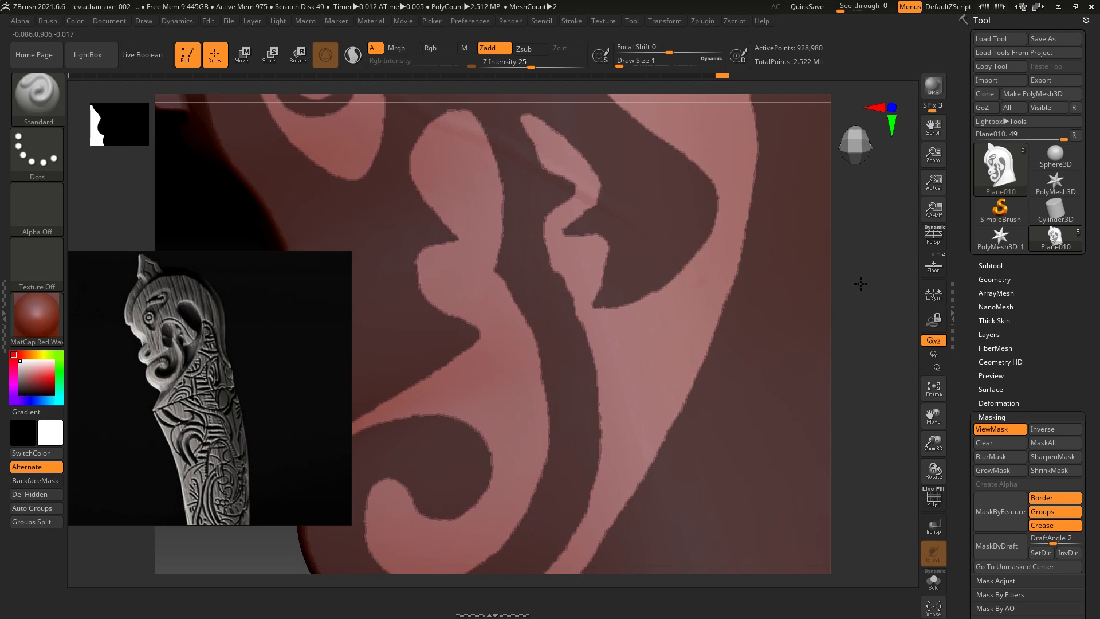
pyautogui.moveTo(787, 276)
pyautogui.keyDown('alt'); pyautogui.mouseDown()
pyautogui.moveTo(804, 263)
pyautogui.moveTo(786, 268)
pyautogui.mouseUp(); pyautogui.keyUp('alt')
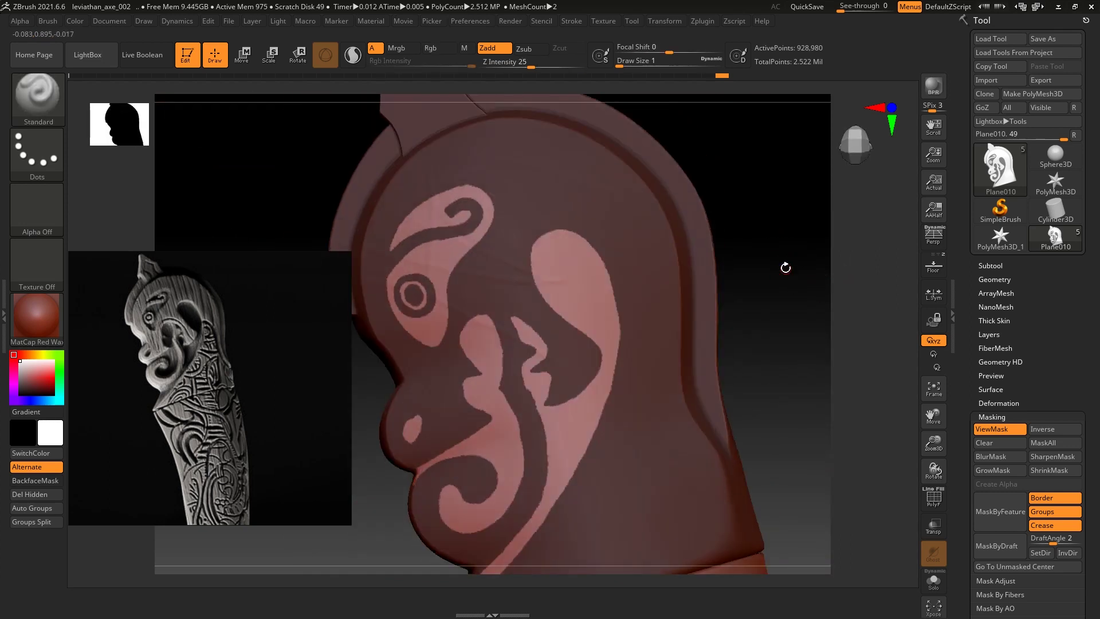
# Turn the unmasked face pattern into its own polygroup with Ctrl+W, verify in PolyF, and activate Move
pyautogui.hotkey('ctrl', 'w')
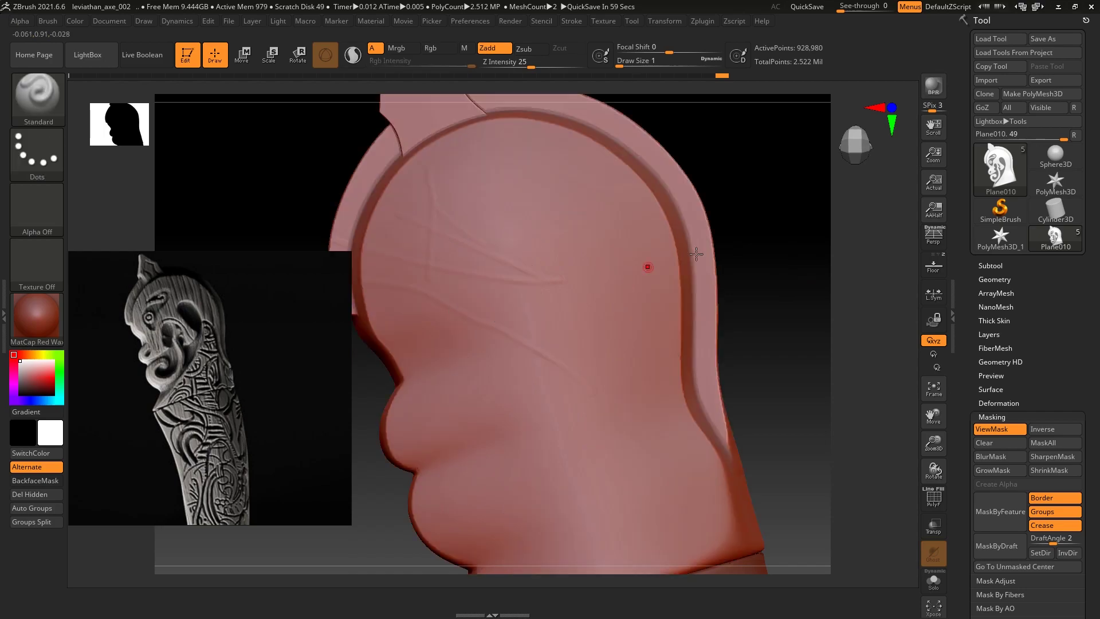
pyautogui.hotkey('shift', 'f')
pyautogui.keyDown('alt'); pyautogui.moveTo(816, 293); pyautogui.dragTo(624, 344); pyautogui.keyUp('alt')
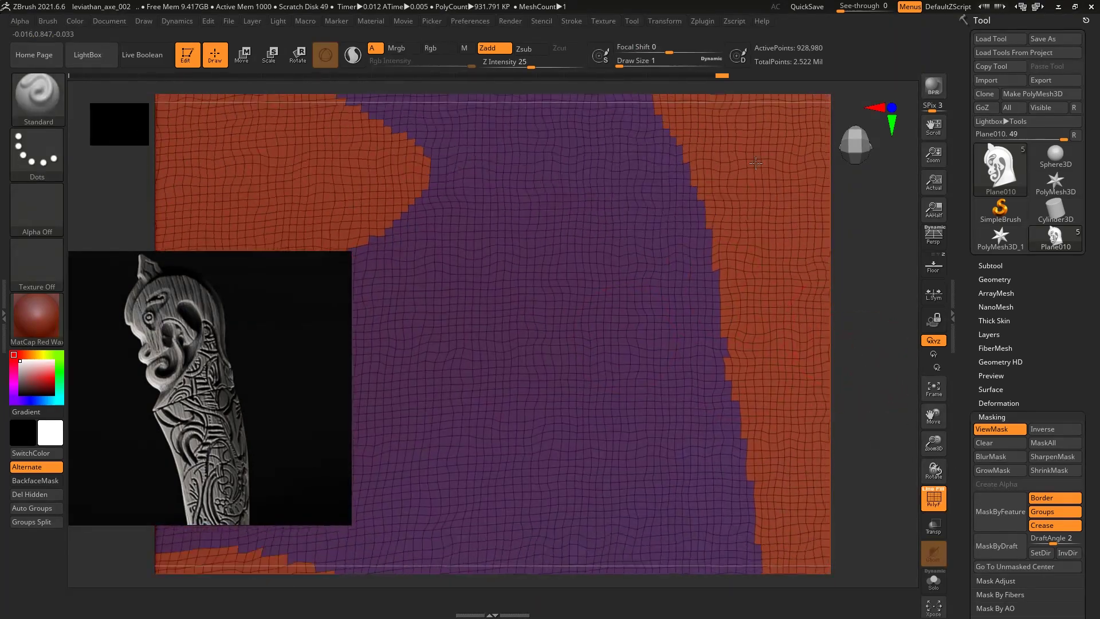
pyautogui.moveTo(839, 358)
pyautogui.keyDown('alt'); pyautogui.mouseDown()
pyautogui.moveTo(849, 337)
pyautogui.moveTo(688, 269)
pyautogui.mouseUp(); pyautogui.keyUp('alt')
pyautogui.hotkey('shift', 'f')
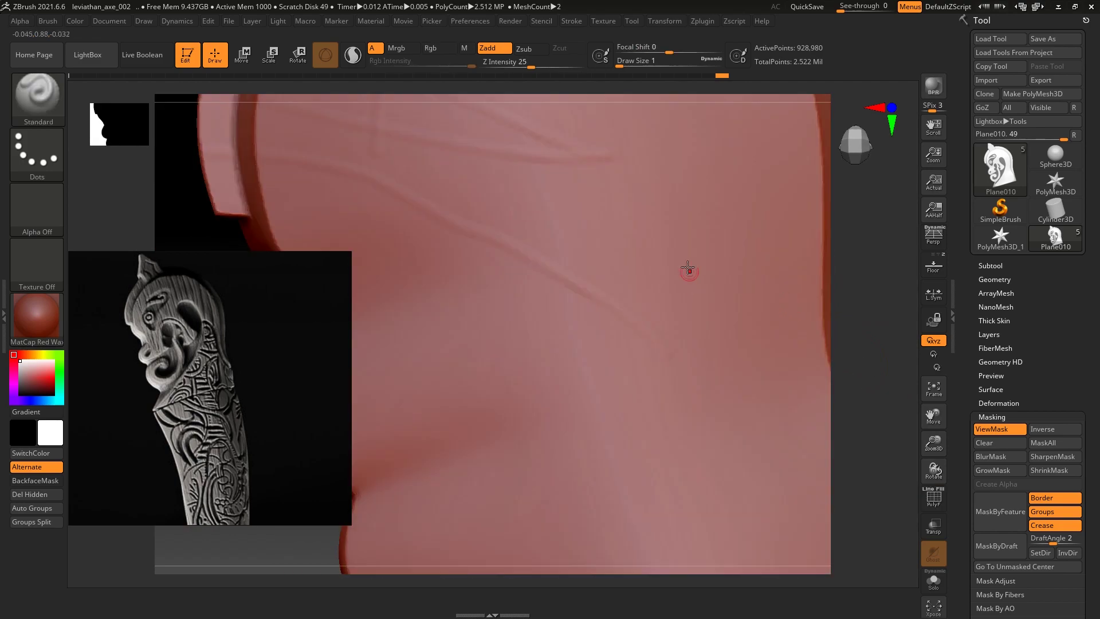
pyautogui.moveTo(848, 315)
pyautogui.keyDown('alt'); pyautogui.mouseDown()
pyautogui.moveTo(831, 273)
pyautogui.moveTo(629, 298)
pyautogui.mouseUp(); pyautogui.keyUp('alt')
pyautogui.hotkey('shift', 'f')
pyautogui.hotkey('shift', 'f')
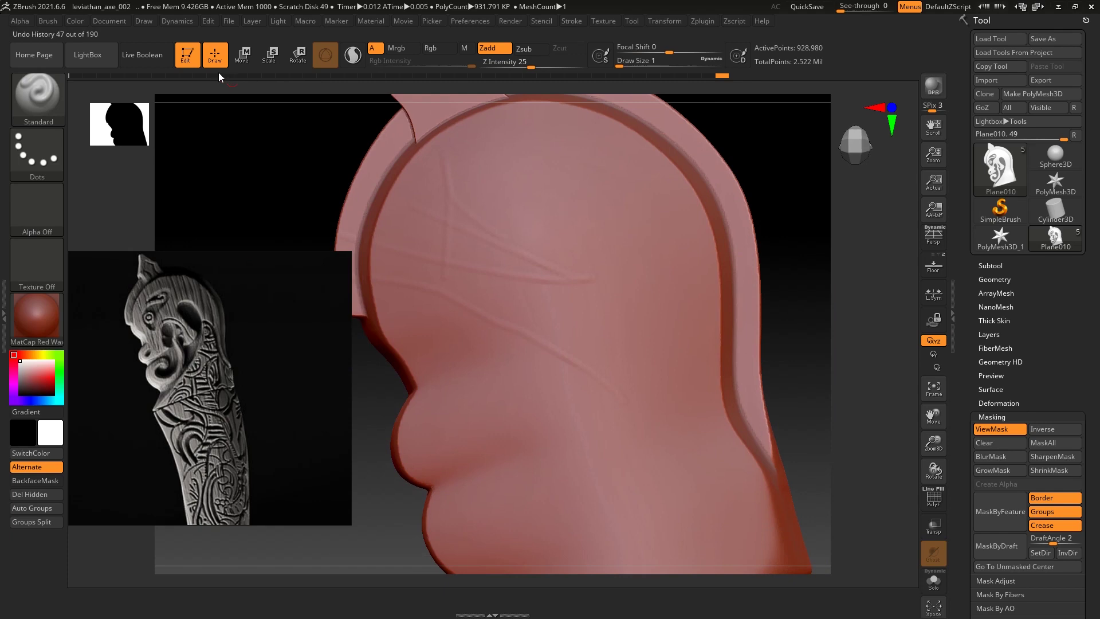
pyautogui.press('w')
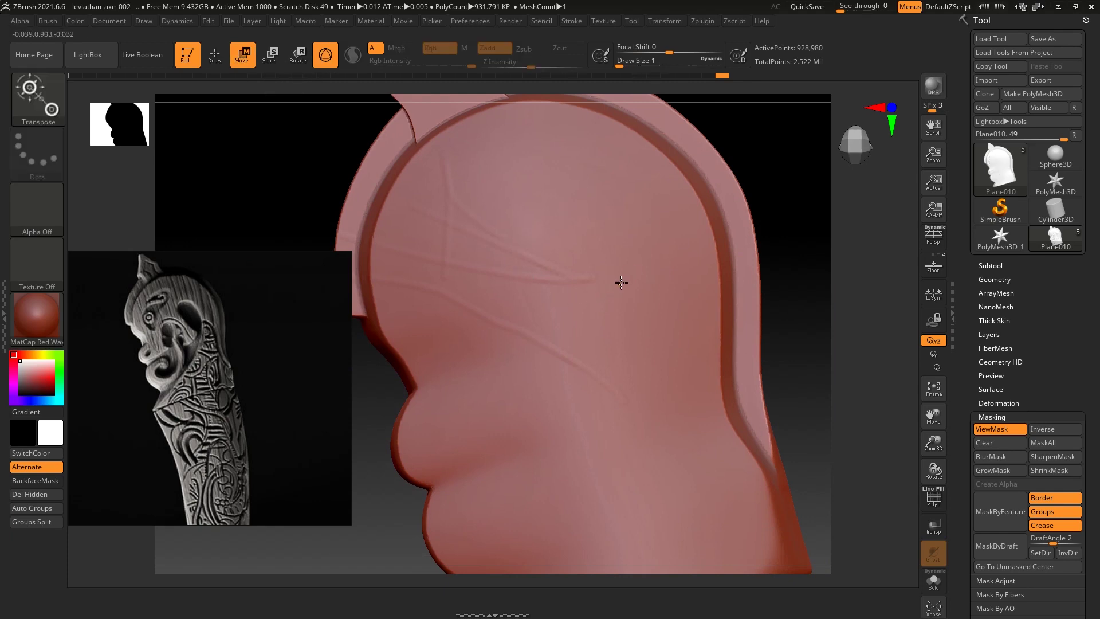
# Mask all but the pattern polygroup, extrude it with the Transpose gizmo, then clear the mask
pyautogui.hotkey('shift', 'f')
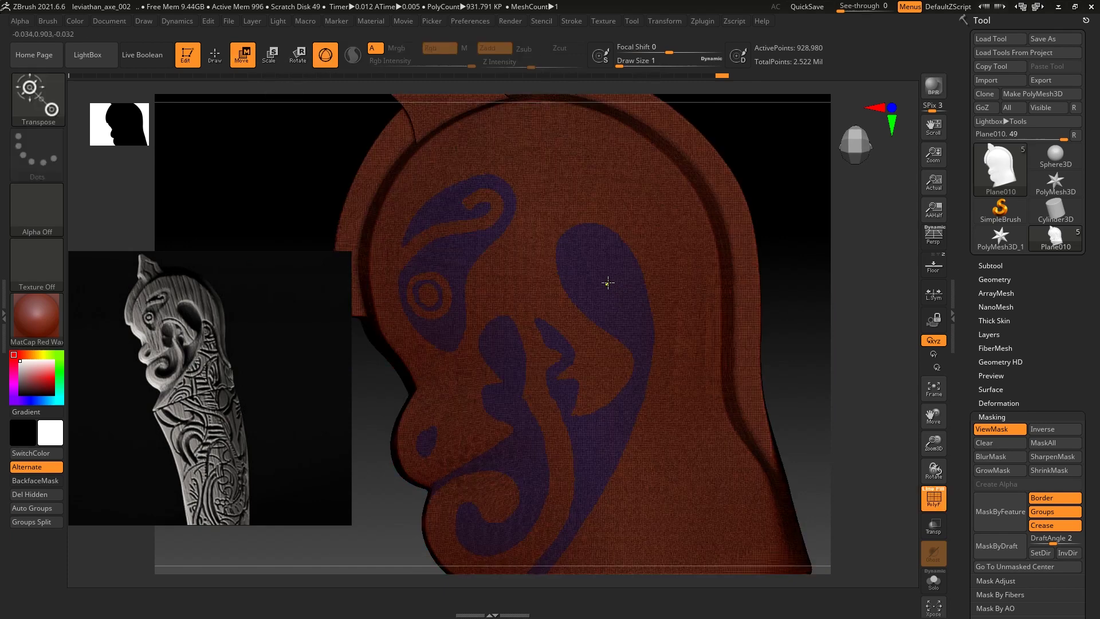
pyautogui.keyDown('ctrl'); pyautogui.click(600, 271); pyautogui.keyUp('ctrl')
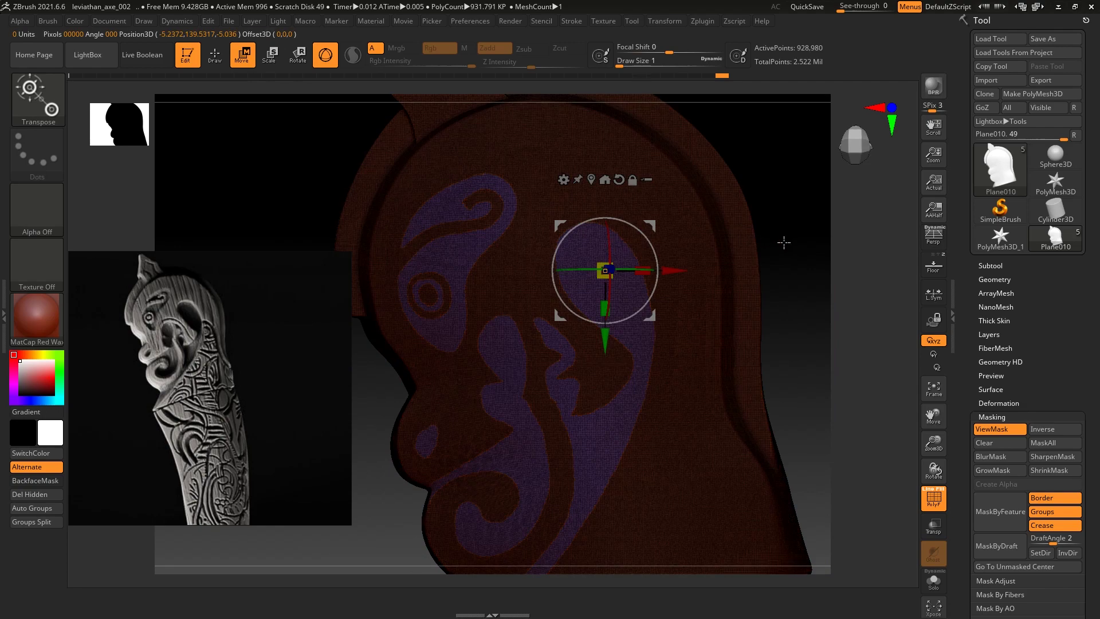
pyautogui.moveTo(784, 241)
pyautogui.mouseDown()
pyautogui.moveTo(800, 261)
pyautogui.moveTo(791, 243)
pyautogui.moveTo(810, 246)
pyautogui.moveTo(756, 252)
pyautogui.moveTo(816, 275)
pyautogui.mouseUp()
pyautogui.hotkey('shift', 'f')
pyautogui.hotkey('ctrl', 'z')
pyautogui.moveTo(658, 272)
pyautogui.keyDown('ctrl'); pyautogui.mouseDown()
pyautogui.moveTo(772, 254)
pyautogui.moveTo(810, 274)
pyautogui.moveTo(513, 301)
pyautogui.mouseUp(); pyautogui.keyUp('ctrl')
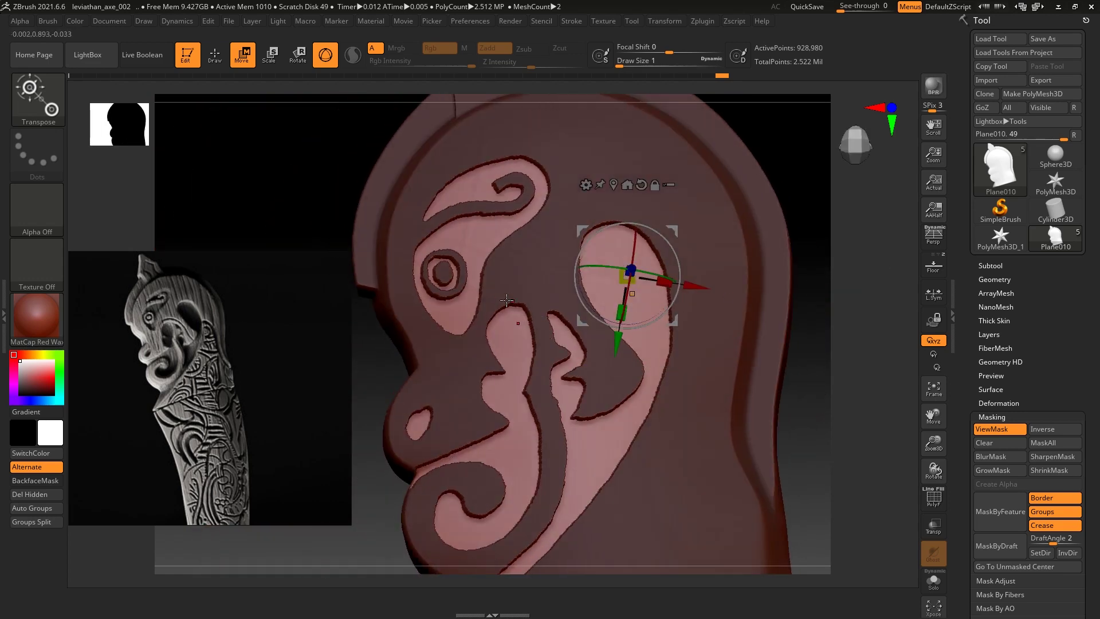
pyautogui.moveTo(823, 256); pyautogui.dragTo(518, 263)
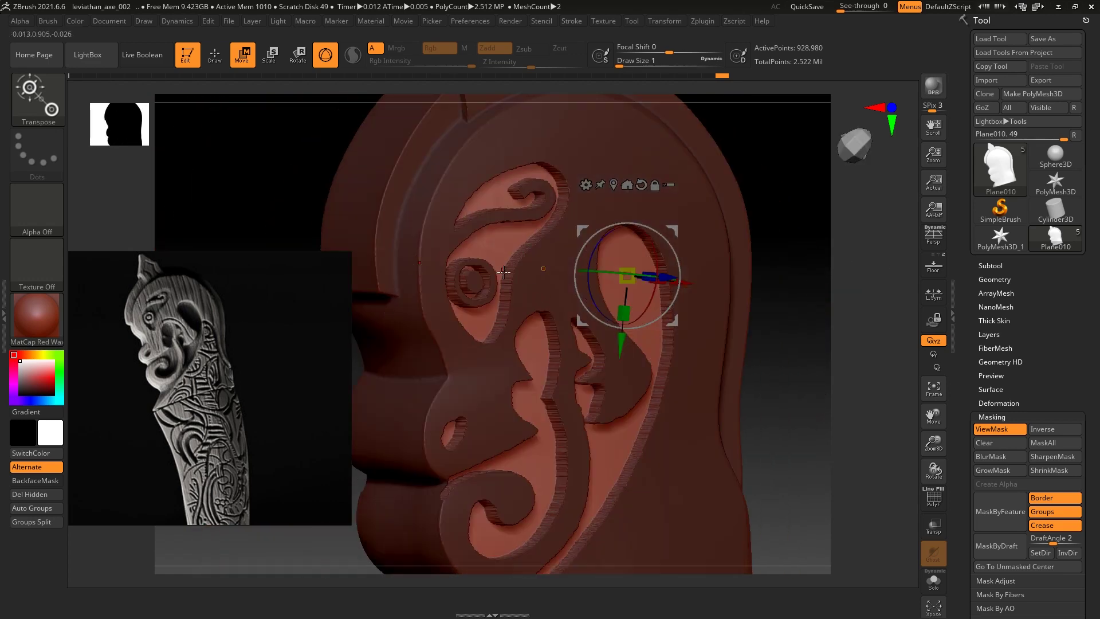
pyautogui.moveTo(819, 252)
pyautogui.mouseDown()
pyautogui.moveTo(802, 239)
pyautogui.moveTo(874, 256)
pyautogui.moveTo(668, 259)
pyautogui.mouseUp()
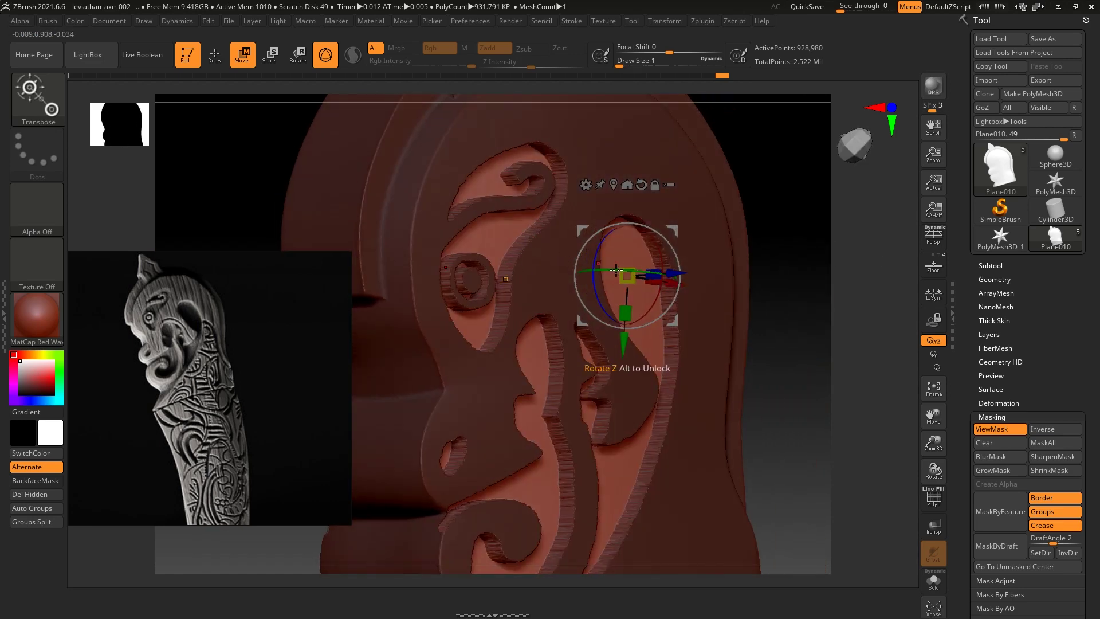
pyautogui.moveTo(832, 301); pyautogui.dragTo(628, 318)
pyautogui.moveTo(784, 300)
pyautogui.mouseDown()
pyautogui.moveTo(811, 245)
pyautogui.moveTo(854, 293)
pyautogui.mouseUp()
pyautogui.hotkey('ctrl', 'h')
# Use Deformation > Polish to round the extruded pattern's stepped walls into smooth grooves
pyautogui.press('q')
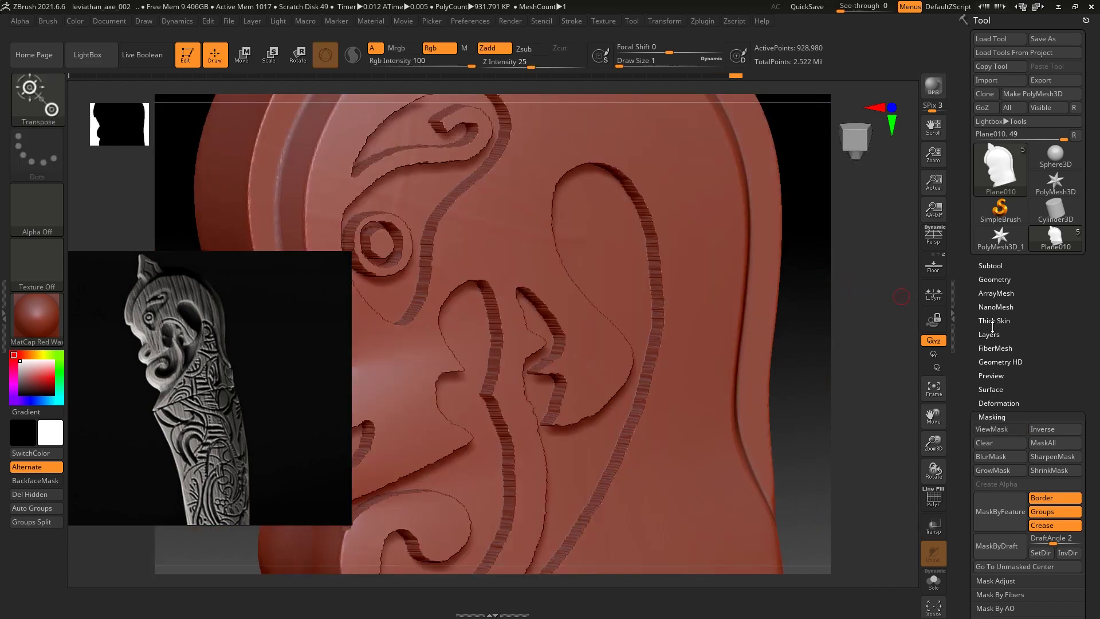
pyautogui.scroll(-3, 1025, 343)
pyautogui.click(1000, 306)
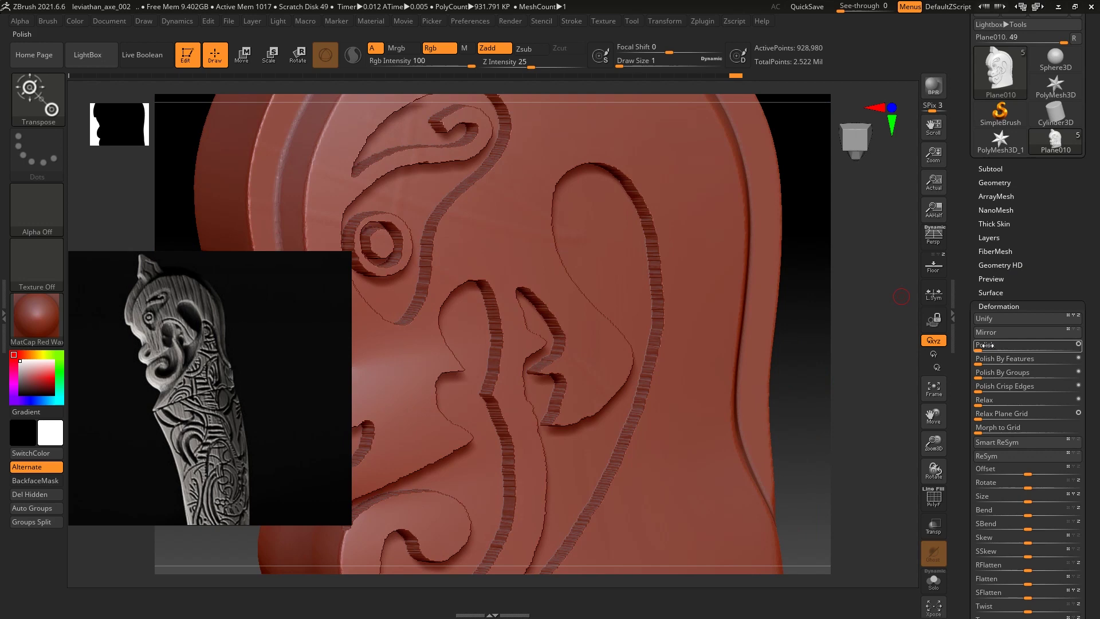
pyautogui.moveTo(969, 341); pyautogui.dragTo(972, 342)
pyautogui.moveTo(867, 351)
pyautogui.mouseDown()
pyautogui.moveTo(777, 284)
pyautogui.moveTo(791, 295)
pyautogui.moveTo(656, 310)
pyautogui.mouseUp()
pyautogui.keyDown('shift'); pyautogui.moveTo(856, 269); pyautogui.dragTo(849, 278); pyautogui.keyUp('shift')
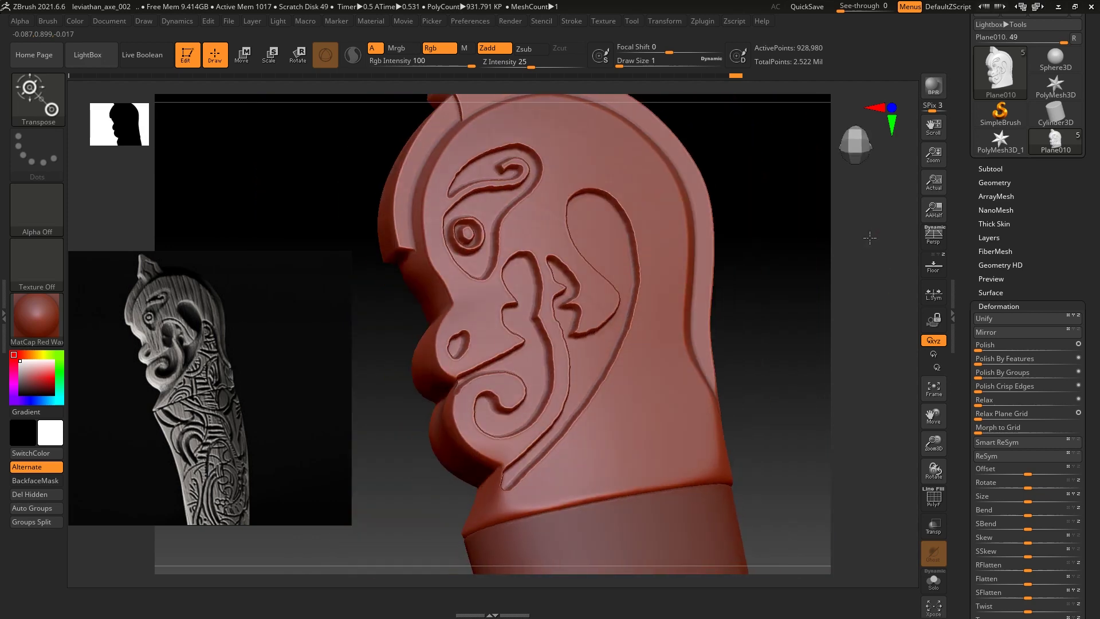
pyautogui.keyDown('ctrl'); pyautogui.keyDown('shift'); pyautogui.click(633, 243); pyautogui.keyUp('shift'); pyautogui.keyUp('ctrl')
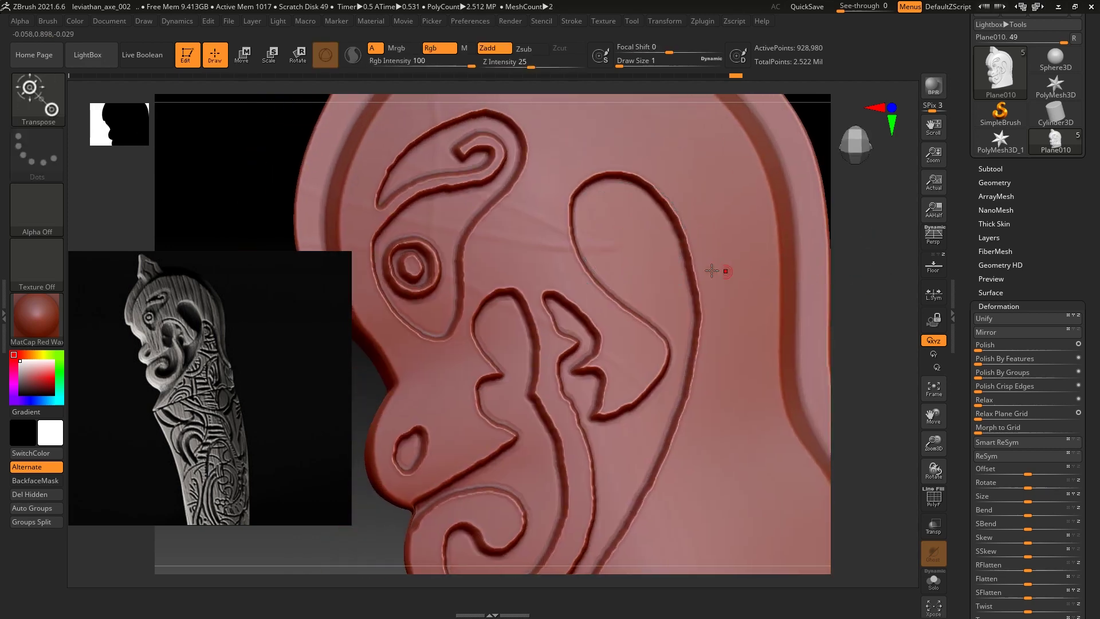
# Restore the face-pattern mask and mask the left, upper-left and upper-right eye-ring edges
pyautogui.keyDown('ctrl'); pyautogui.click(632, 278); pyautogui.keyUp('ctrl')
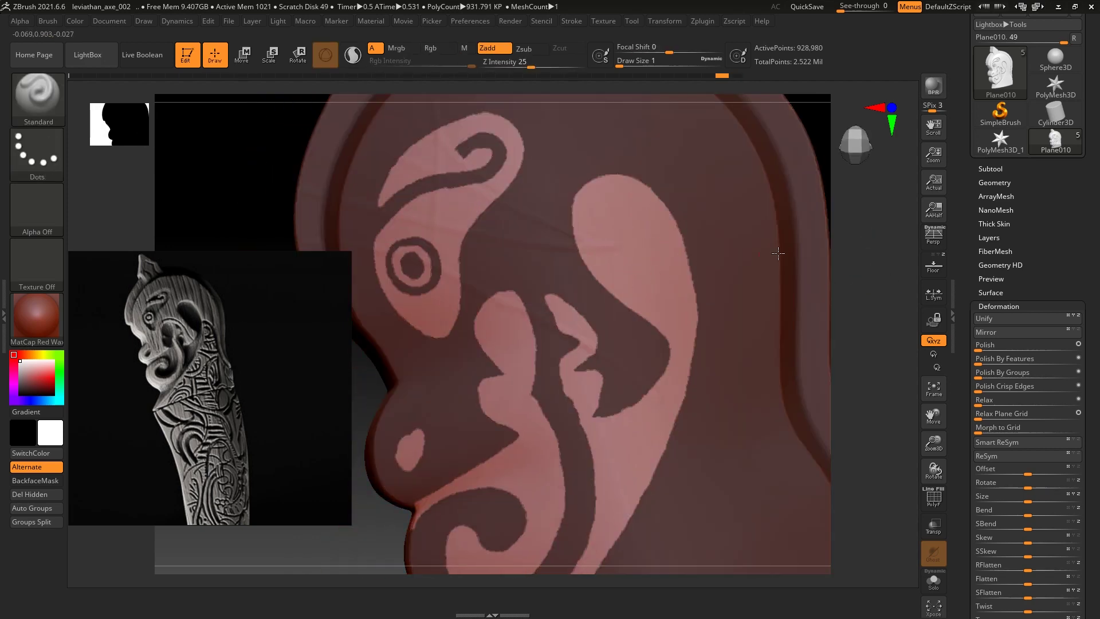
pyautogui.keyDown('alt'); pyautogui.moveTo(902, 275); pyautogui.dragTo(655, 298); pyautogui.keyUp('alt')
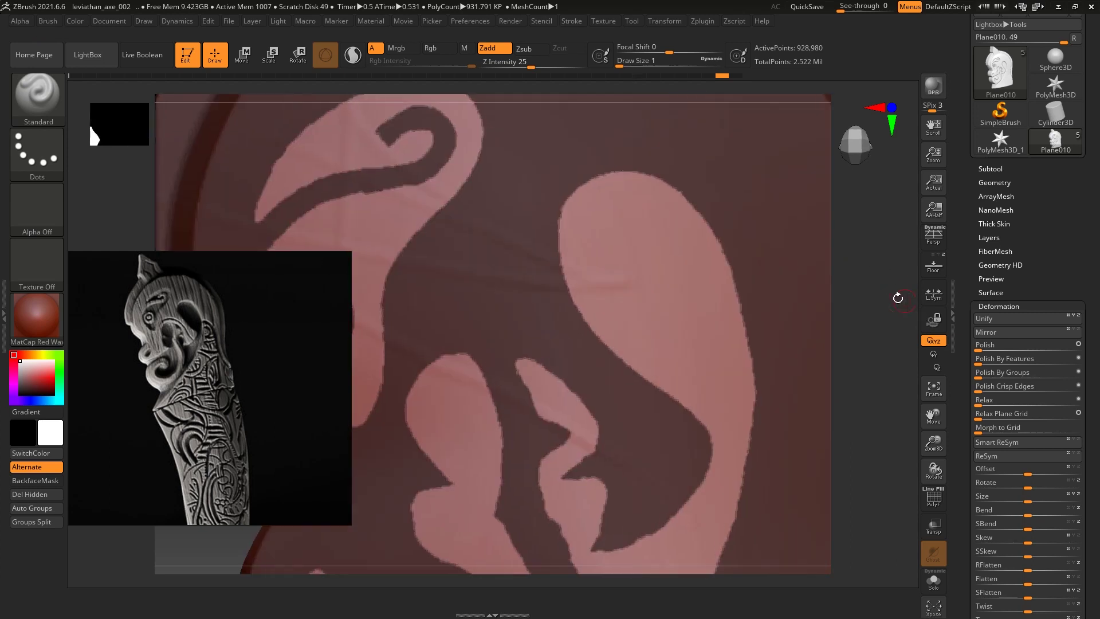
pyautogui.press('ctrl')
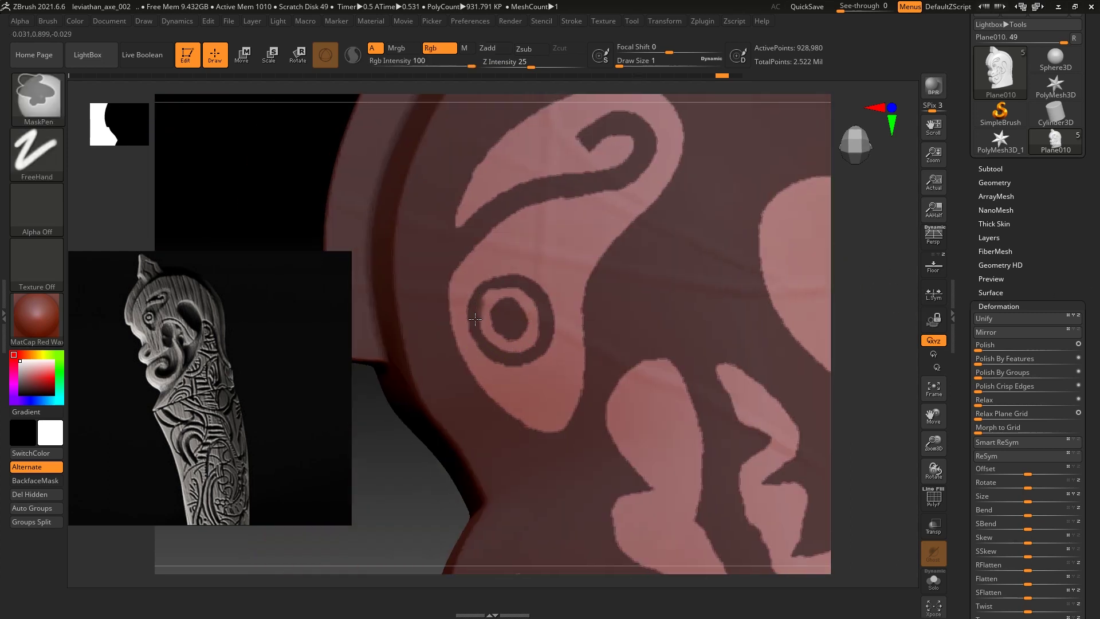
pyautogui.keyDown('ctrl'); pyautogui.moveTo(484, 293); pyautogui.dragTo(480, 300); pyautogui.keyUp('ctrl')
pyautogui.keyDown('ctrl'); pyautogui.moveTo(510, 288); pyautogui.dragTo(476, 312); pyautogui.keyUp('ctrl')
pyautogui.moveTo(520, 288)
pyautogui.keyDown('ctrl'); pyautogui.mouseDown()
pyautogui.moveTo(544, 304)
pyautogui.moveTo(539, 347)
pyautogui.mouseUp(); pyautogui.keyUp('ctrl')
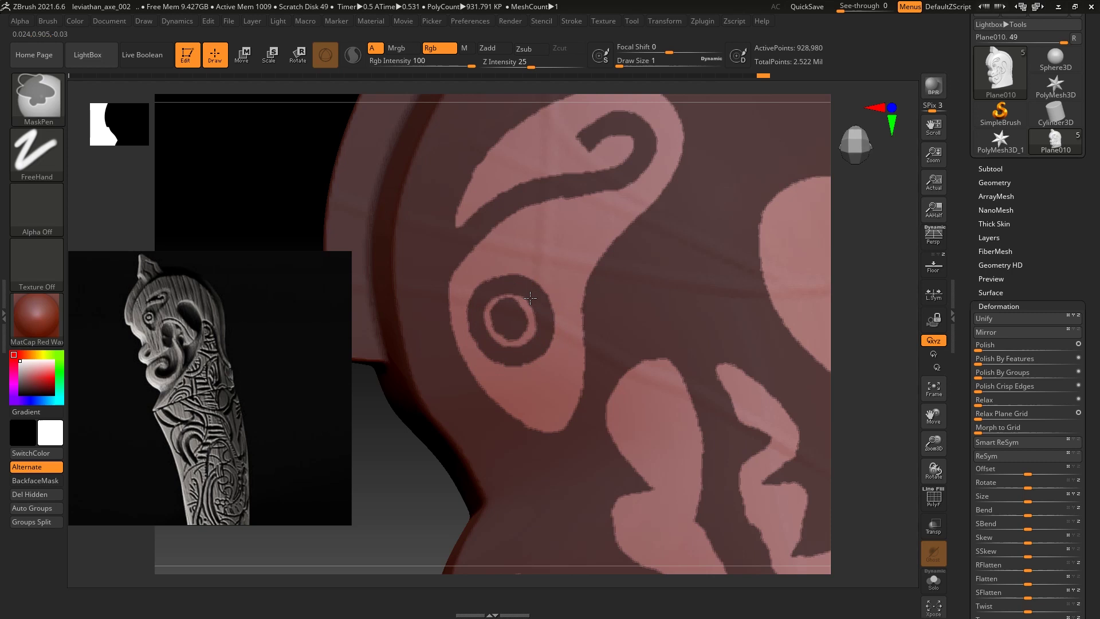
pyautogui.keyDown('ctrl'); pyautogui.keyDown('alt'); pyautogui.click(544, 317); pyautogui.keyUp('alt'); pyautogui.keyUp('ctrl')
# Reframe the head and toggle the polygroup colours and wireframe to check the groups
pyautogui.moveTo(373, 484)
pyautogui.keyDown('ctrl'); pyautogui.mouseDown(button='right')
pyautogui.moveTo(422, 346)
pyautogui.moveTo(530, 297)
pyautogui.mouseUp(button='right'); pyautogui.keyUp('ctrl')
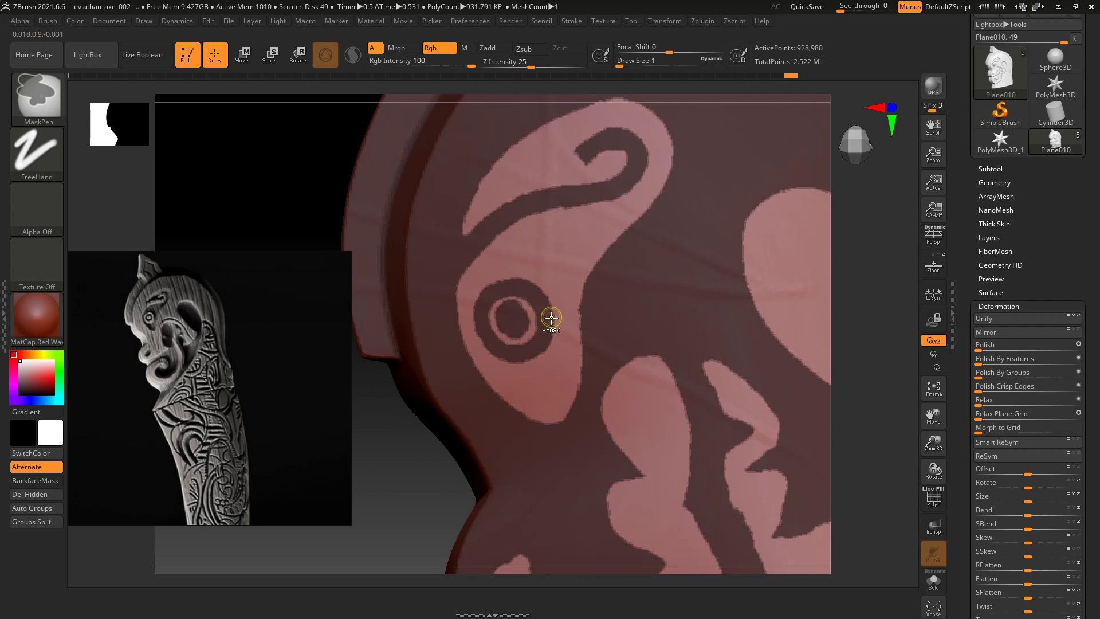
pyautogui.moveTo(420, 452)
pyautogui.keyDown('ctrl'); pyautogui.mouseDown(button='right')
pyautogui.moveTo(471, 423)
pyautogui.moveTo(458, 413)
pyautogui.moveTo(430, 439)
pyautogui.moveTo(410, 437)
pyautogui.mouseUp(button='right'); pyautogui.keyUp('ctrl')
pyautogui.hotkey('shift', 'f')
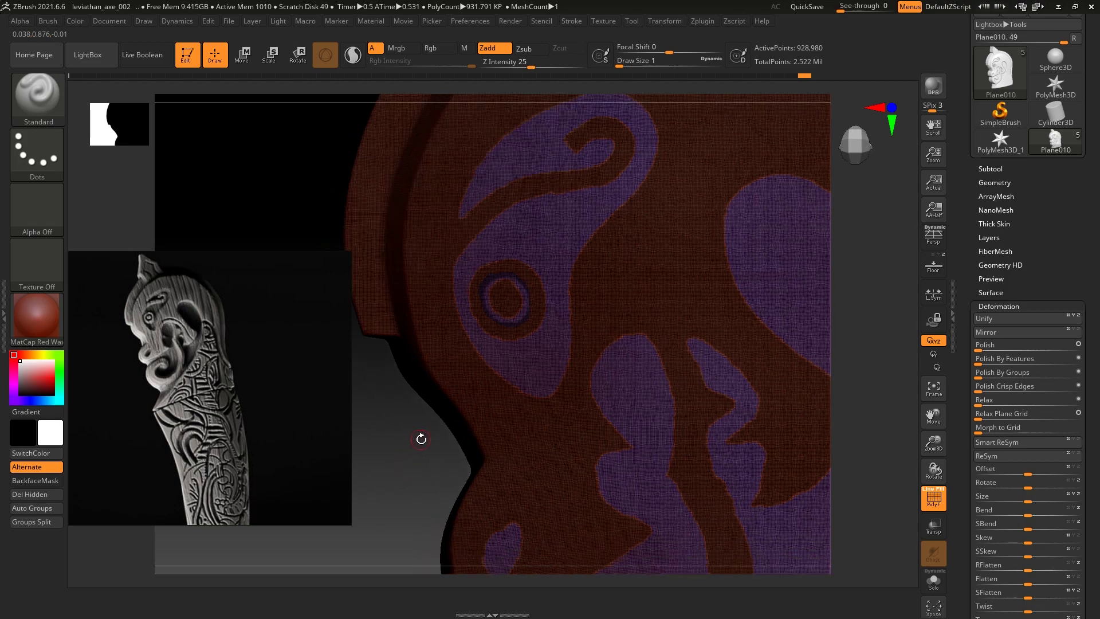
pyautogui.hotkey('shift', 'f')
pyautogui.hotkey('shift', 'f')
pyautogui.keyDown('ctrl'); pyautogui.moveTo(395, 446); pyautogui.dragTo(496, 467, button='right'); pyautogui.keyUp('ctrl')
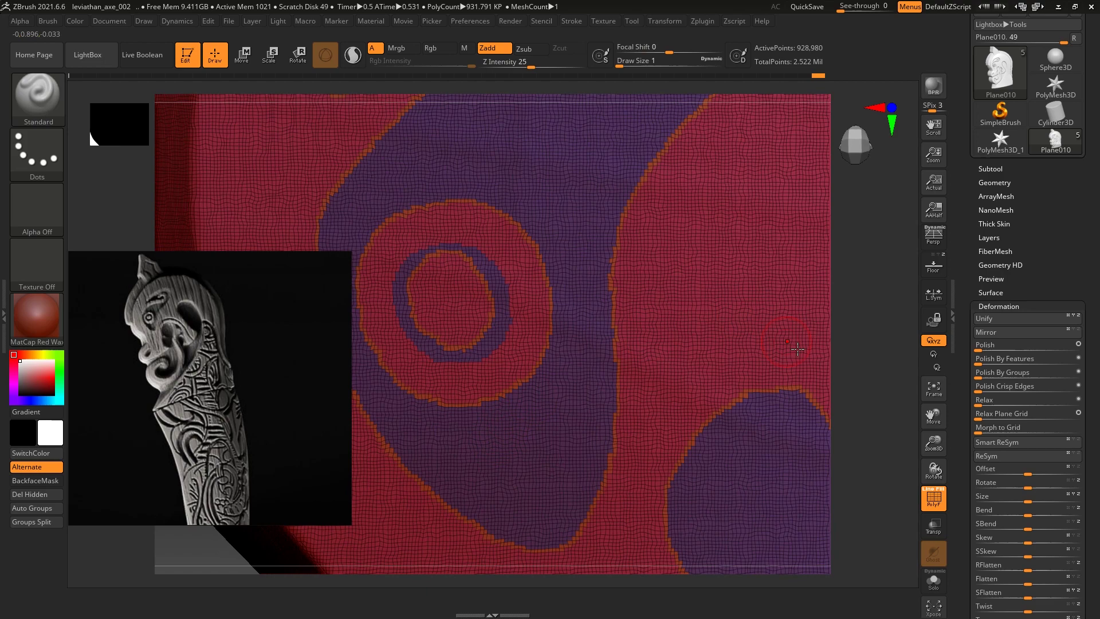
pyautogui.moveTo(785, 338)
pyautogui.keyDown('ctrl'); pyautogui.mouseDown(button='right')
pyautogui.moveTo(809, 254)
pyautogui.moveTo(854, 405)
pyautogui.mouseUp(button='right'); pyautogui.keyUp('ctrl')
pyautogui.hotkey('shift', 'f')
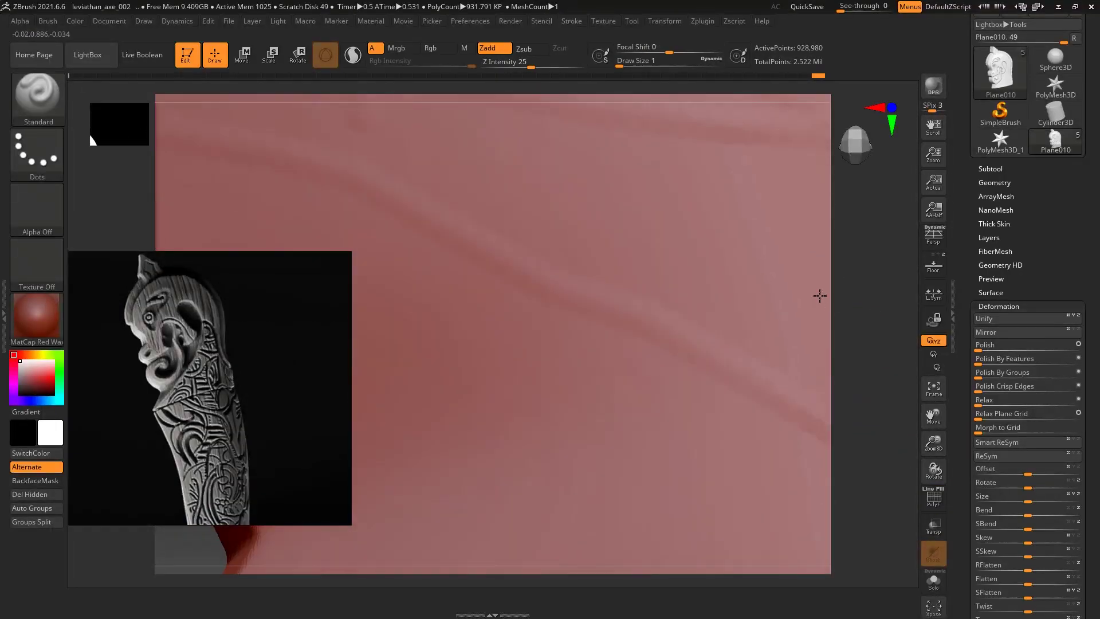
pyautogui.hotkey('shift', 'f')
# Switch to Transpose, orbit around the carved face, then return to Draw mode
pyautogui.press('w')
pyautogui.hotkey('shift', 'f')
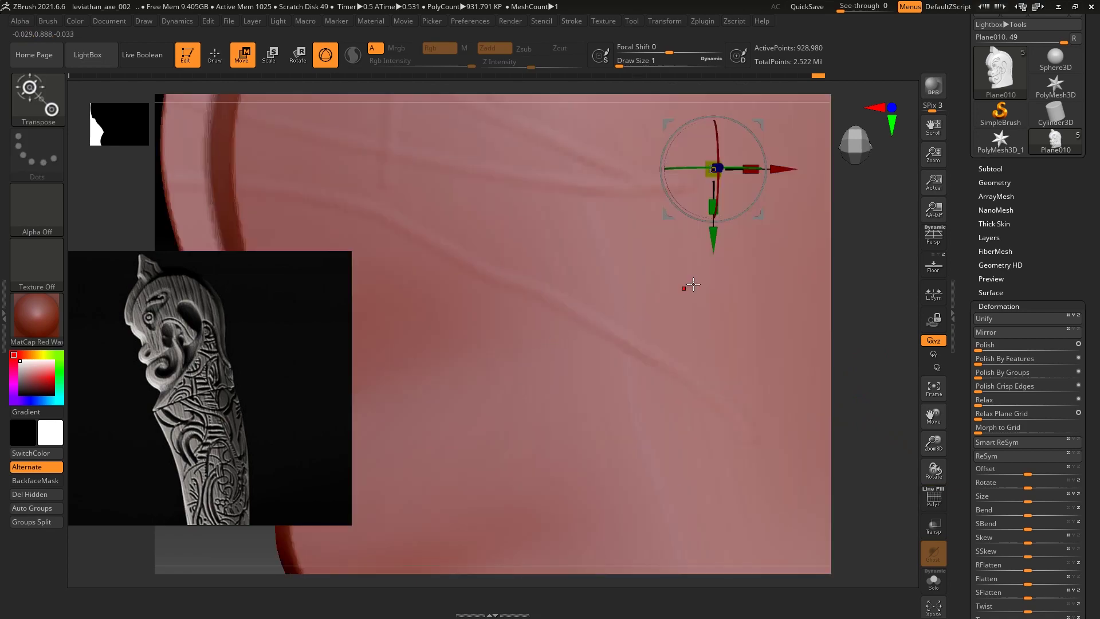
pyautogui.moveTo(772, 230)
pyautogui.mouseDown(button='right')
pyautogui.moveTo(899, 287)
pyautogui.moveTo(826, 272)
pyautogui.mouseUp(button='right')
pyautogui.press('q')
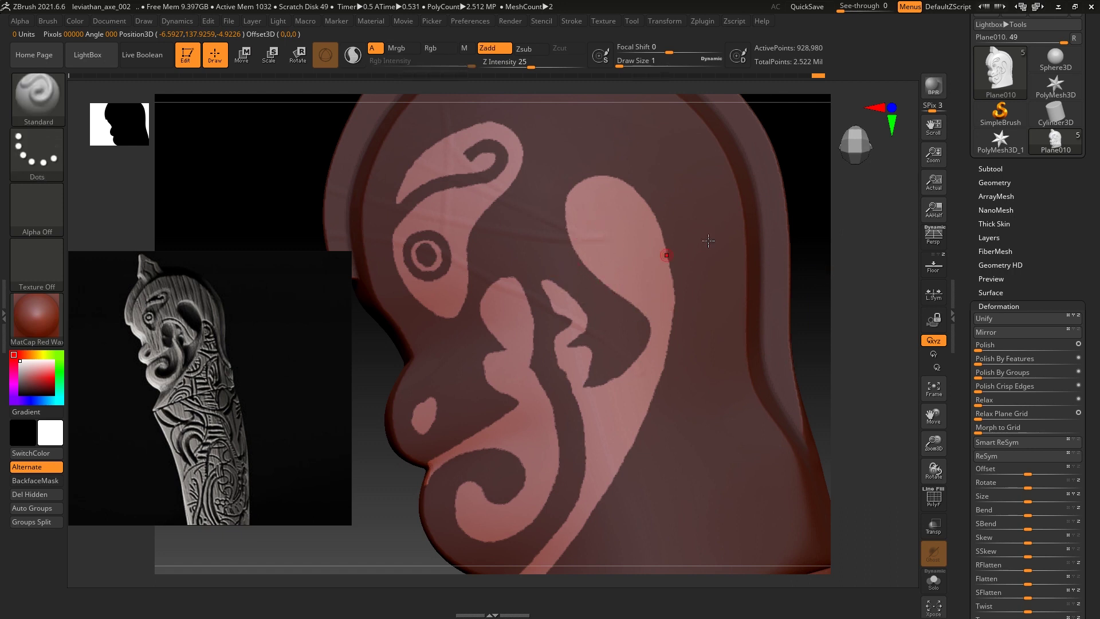
pyautogui.scroll(-1, 1025, 401)
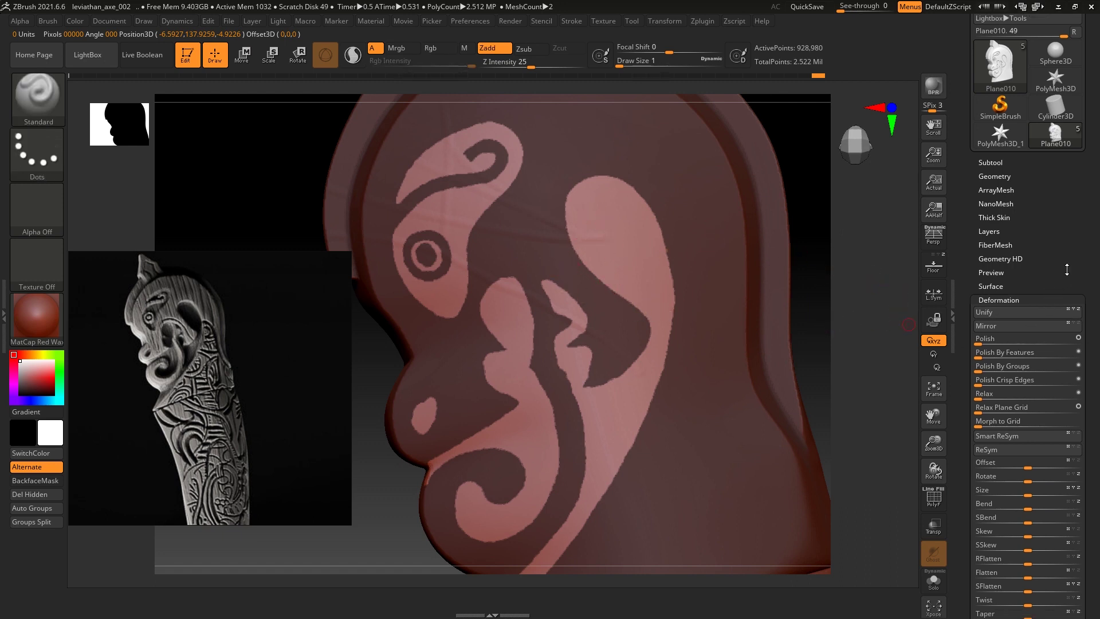
# Apply a -16 Inflate to the unmasked surface, then orbit to front and side views of the relief
pyautogui.scroll(-4, 1025, 449)
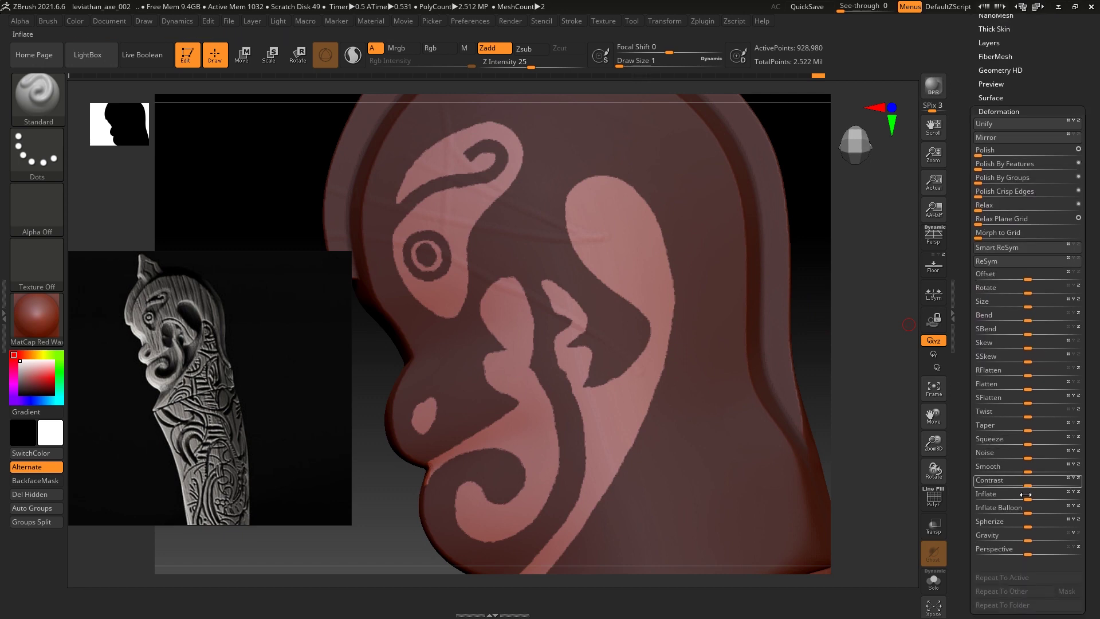
pyautogui.moveTo(1027, 494); pyautogui.dragTo(1020, 495)
pyautogui.moveTo(858, 373)
pyautogui.mouseDown()
pyautogui.moveTo(889, 349)
pyautogui.moveTo(906, 354)
pyautogui.mouseUp()
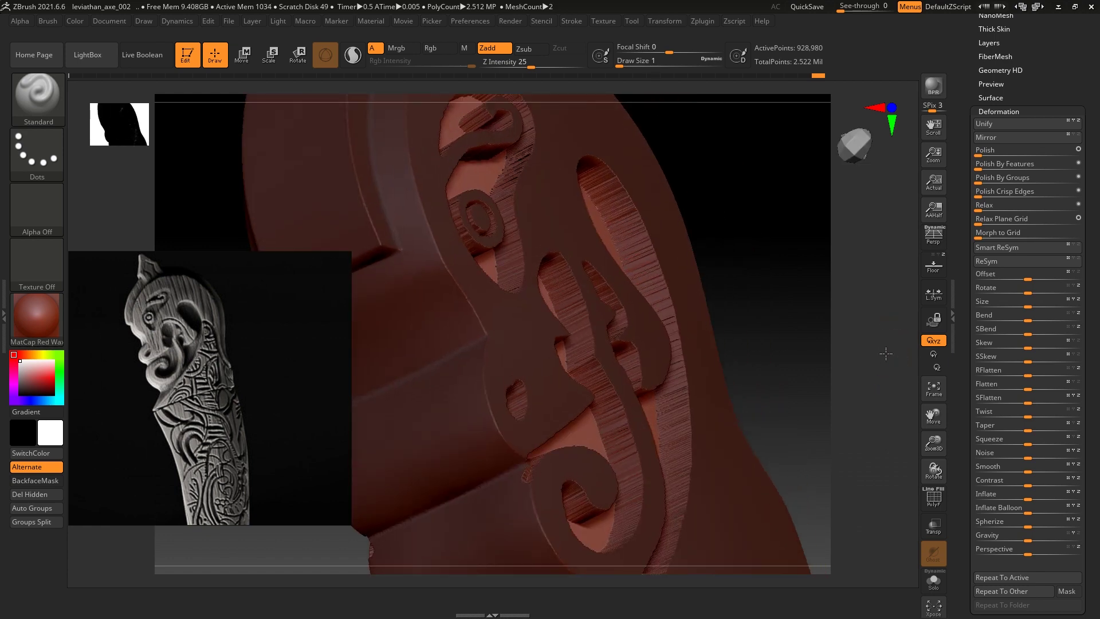
pyautogui.moveTo(886, 353); pyautogui.dragTo(860, 361)
pyautogui.moveTo(865, 352); pyautogui.dragTo(893, 345)
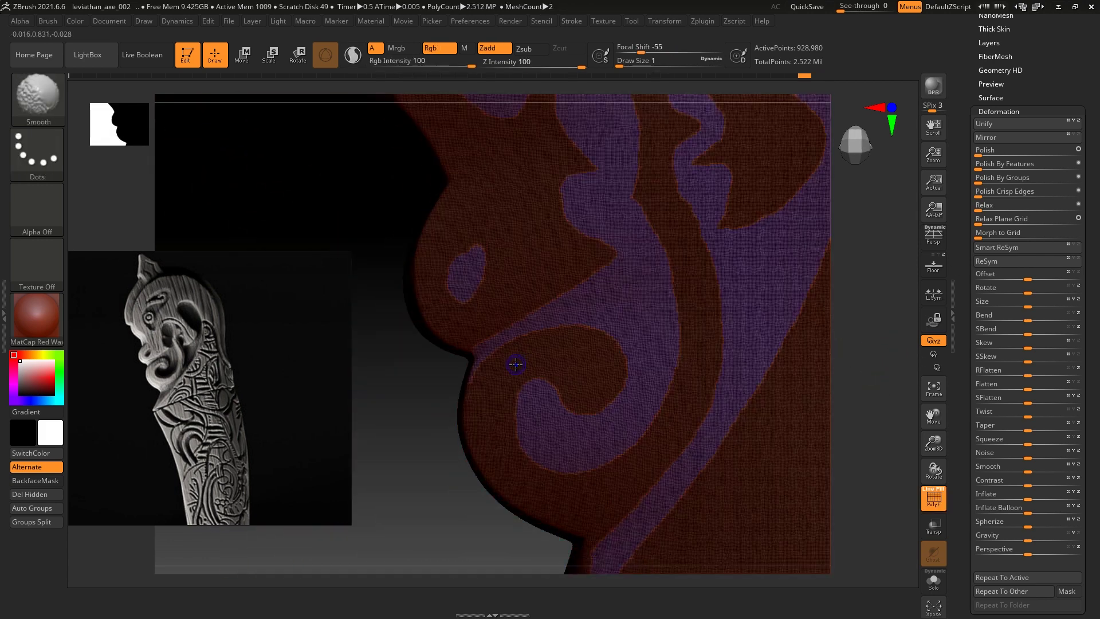
# Rotate the carved pattern while toggling the polygroup wireframe and mask mode
pyautogui.press('shift')
pyautogui.moveTo(472, 375)
pyautogui.mouseDown()
pyautogui.moveTo(413, 466)
pyautogui.moveTo(422, 445)
pyautogui.mouseUp()
pyautogui.hotkey('shift', 'f')
pyautogui.hotkey('shift', 'f')
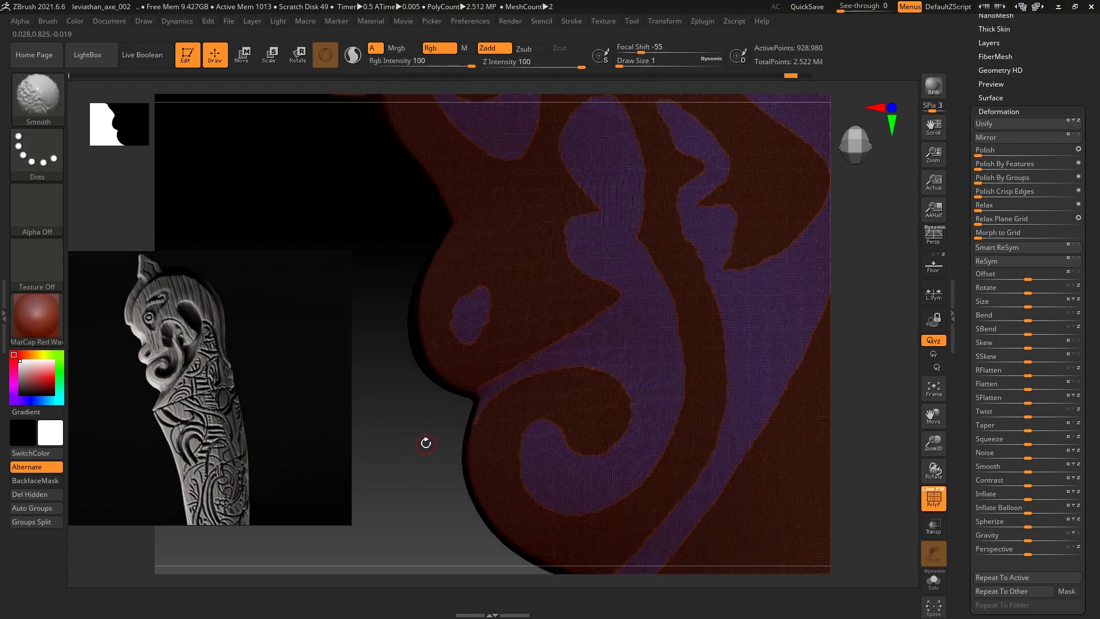
pyautogui.press('ctrl')
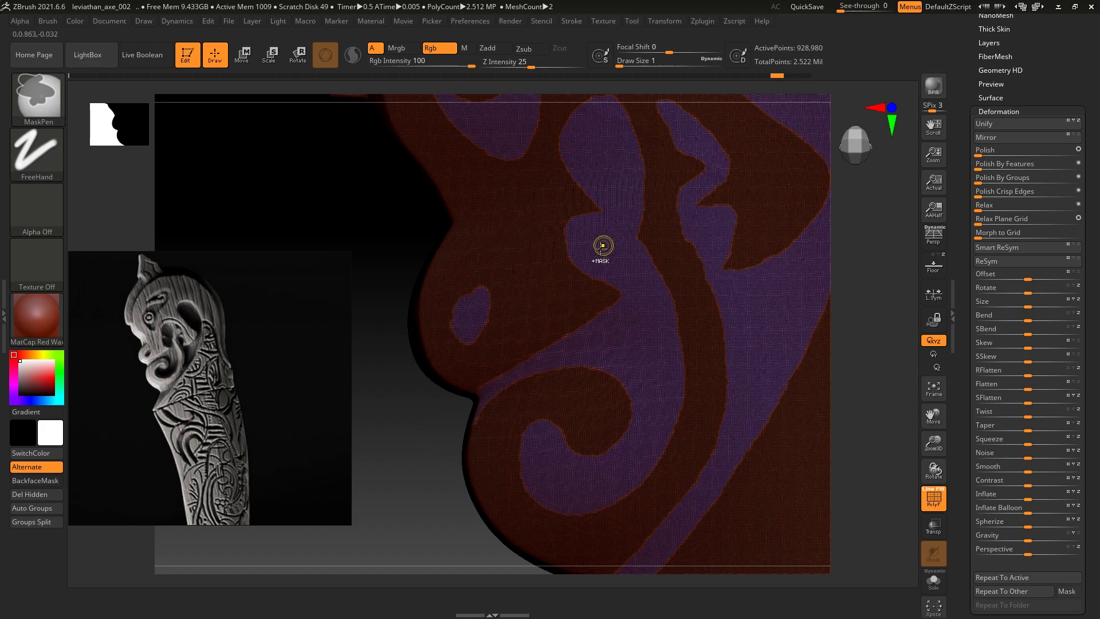
pyautogui.moveTo(416, 396); pyautogui.dragTo(435, 455)
pyautogui.hotkey('shift', 'f')
pyautogui.press('ctrl')
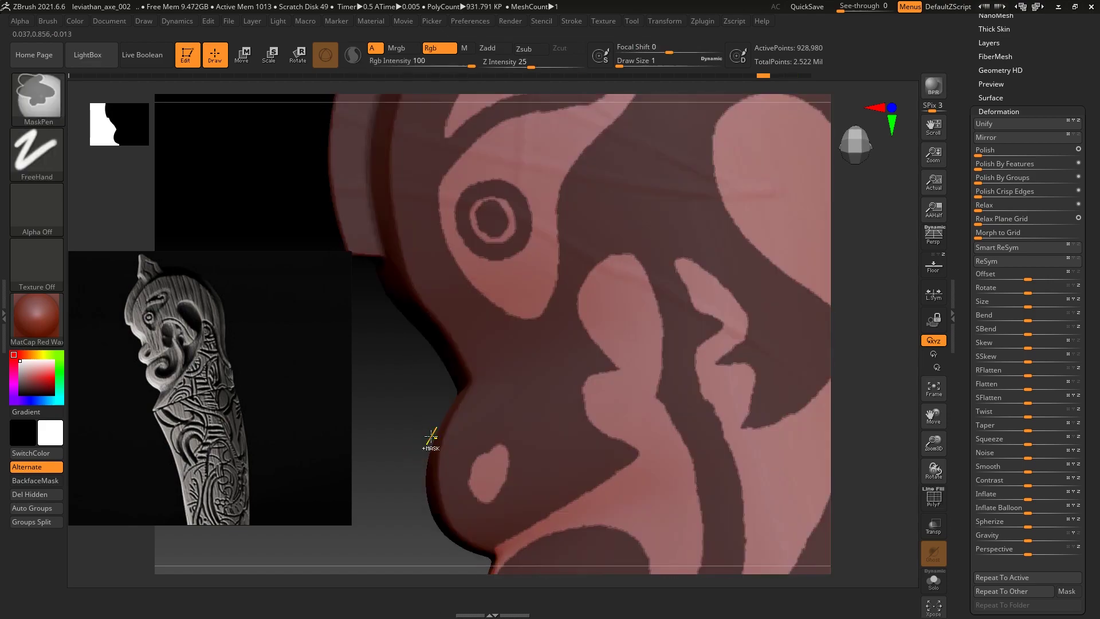
pyautogui.hotkey('shift', 'f')
pyautogui.hotkey('shift', 'f')
# Roll back along the Undo History to step 191, comparing states with polygroup display
pyautogui.moveTo(763, 75); pyautogui.dragTo(749, 75)
pyautogui.click(723, 74)
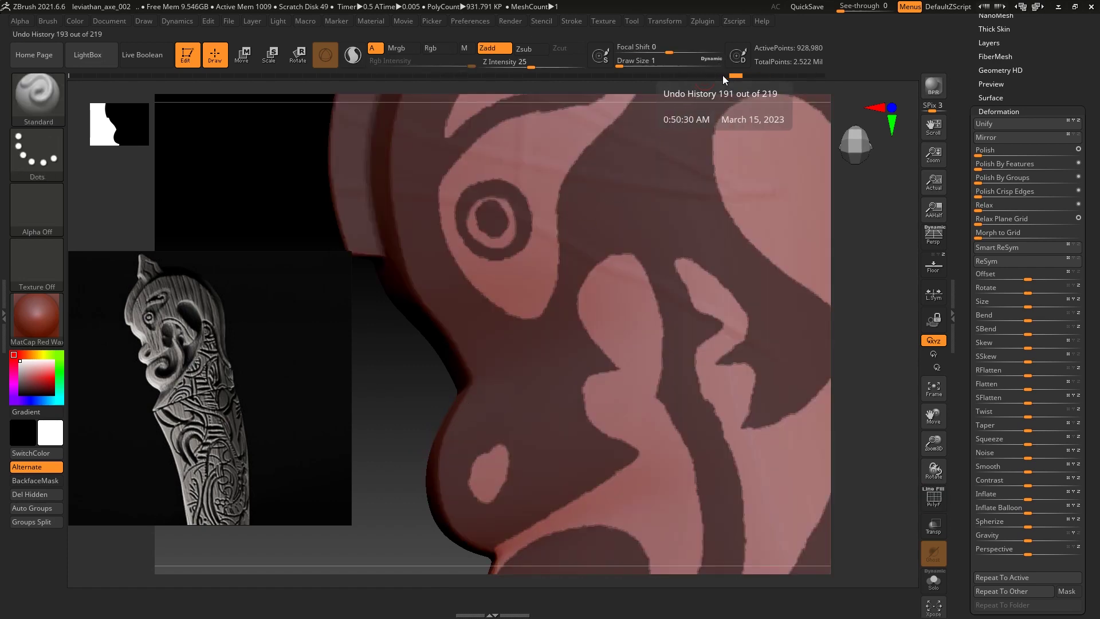
pyautogui.hotkey('shift', 'f')
pyautogui.hotkey('shift', 'f')
pyautogui.hotkey('shift', 'f')
pyautogui.click(711, 77)
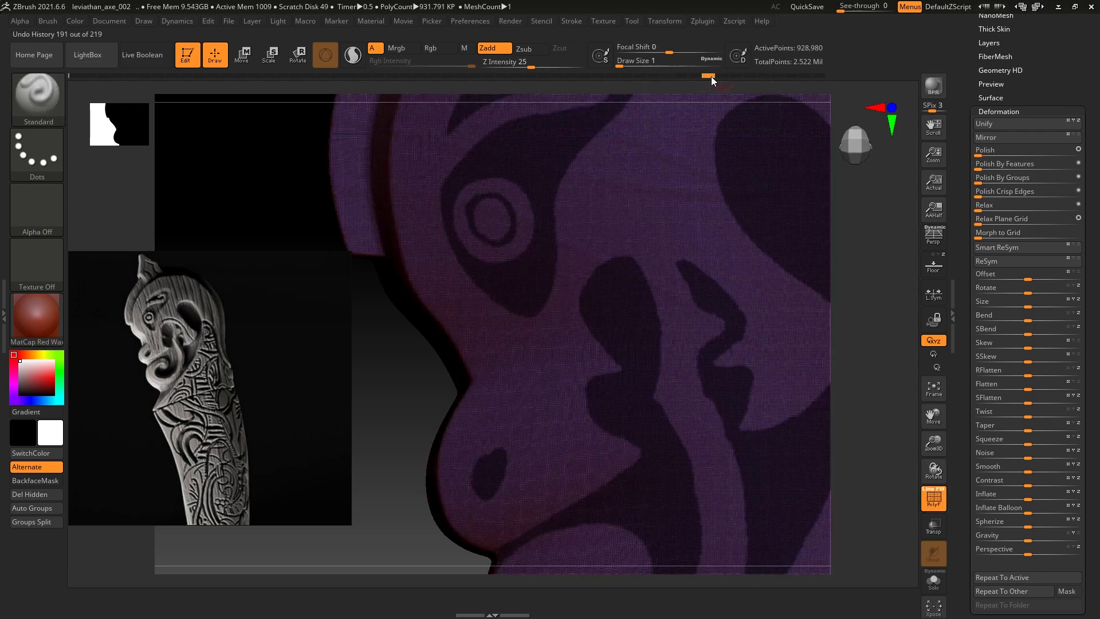
pyautogui.hotkey('shift', 'f')
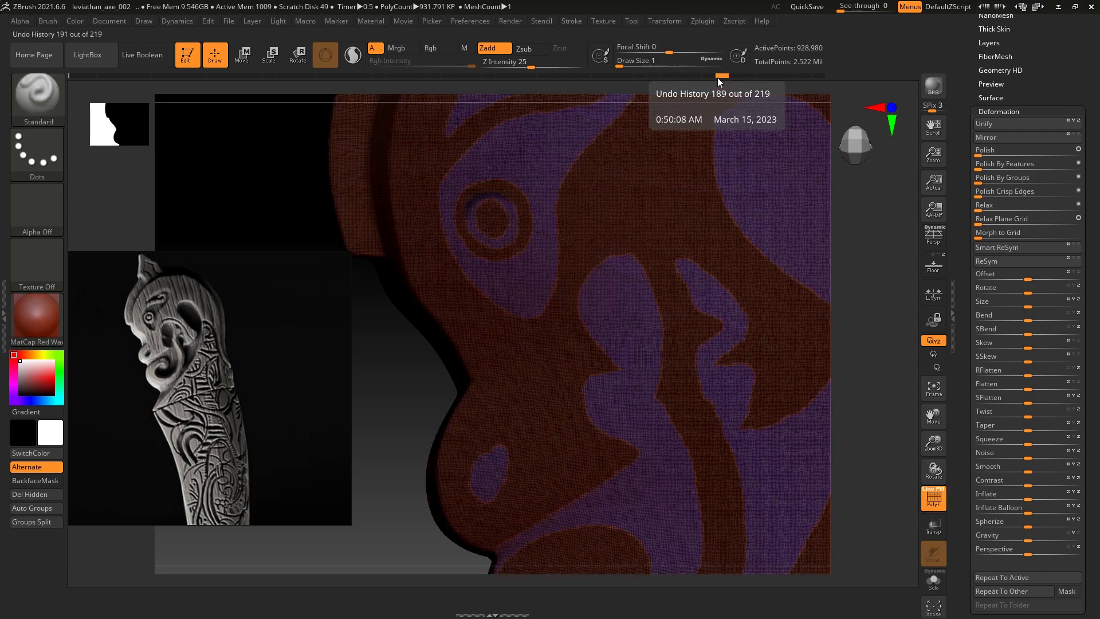
pyautogui.hotkey('shift', 'f')
pyautogui.hotkey('ctrl', 'z')
pyautogui.hotkey('ctrl', 'shift', 'z')
pyautogui.hotkey('shift', 'f')
pyautogui.moveTo(805, 220)
pyautogui.keyDown('ctrl'); pyautogui.mouseDown(button='right')
pyautogui.moveTo(866, 307)
pyautogui.moveTo(855, 250)
pyautogui.moveTo(892, 339)
pyautogui.moveTo(887, 353)
pyautogui.mouseUp(button='right'); pyautogui.keyUp('ctrl')
pyautogui.hotkey('ctrl', 'z')
pyautogui.hotkey('ctrl', 'z')
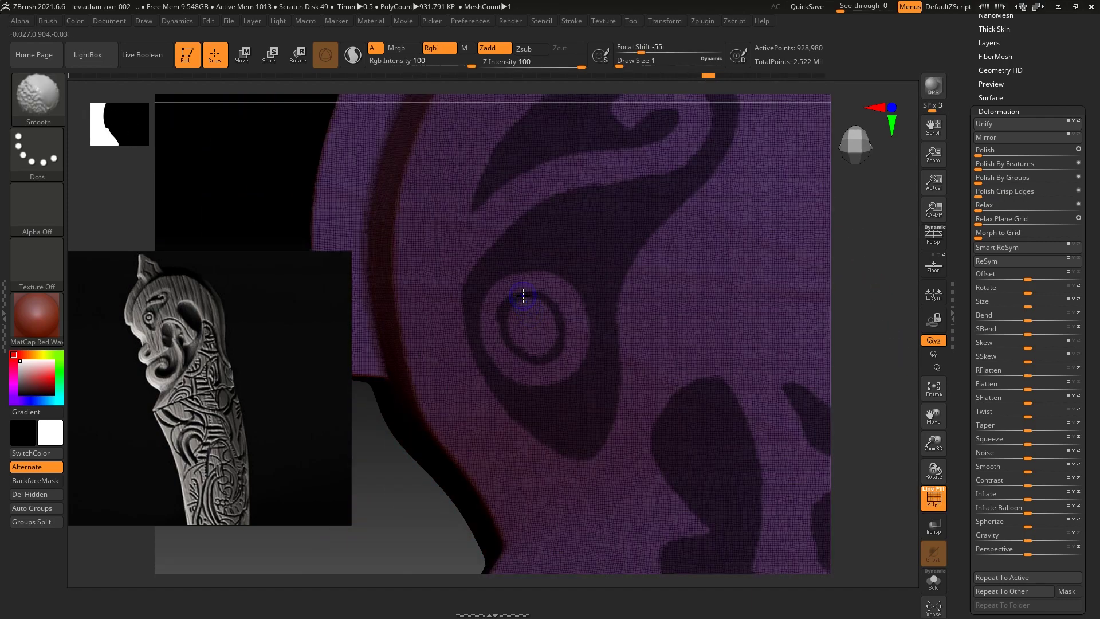
# Start a mask stroke from the earlier state and discard the later undo steps
pyautogui.keyDown('ctrl'); pyautogui.click(410, 462); pyautogui.keyUp('ctrl')
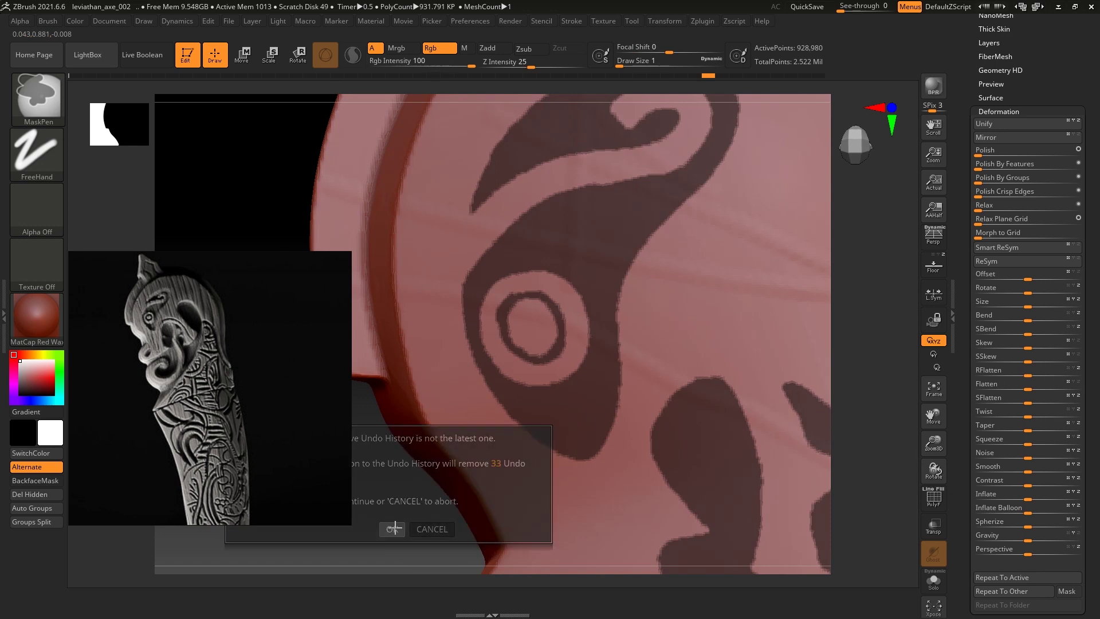
pyautogui.click(392, 529)
pyautogui.hotkey('ctrl', 'z')
pyautogui.press('s')
pyautogui.hotkey('ctrl', 'z')
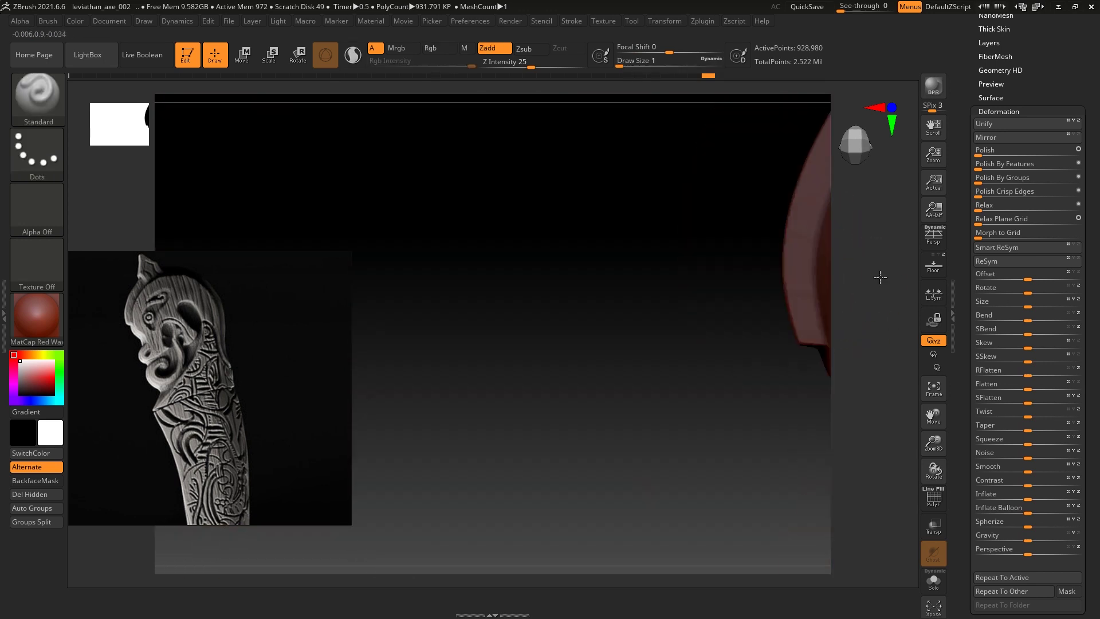
pyautogui.hotkey('ctrl', 'z')
pyautogui.hotkey('ctrl', 'z')
pyautogui.hotkey('ctrl', 'z')
pyautogui.hotkey('ctrl', 'z')
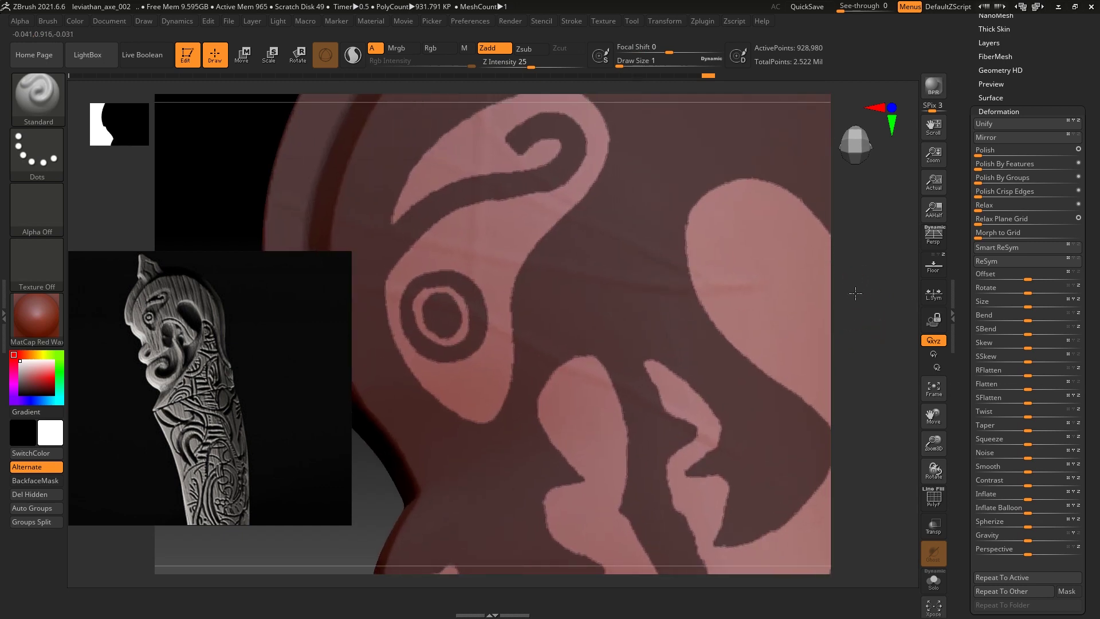
pyautogui.hotkey('ctrl', 'z')
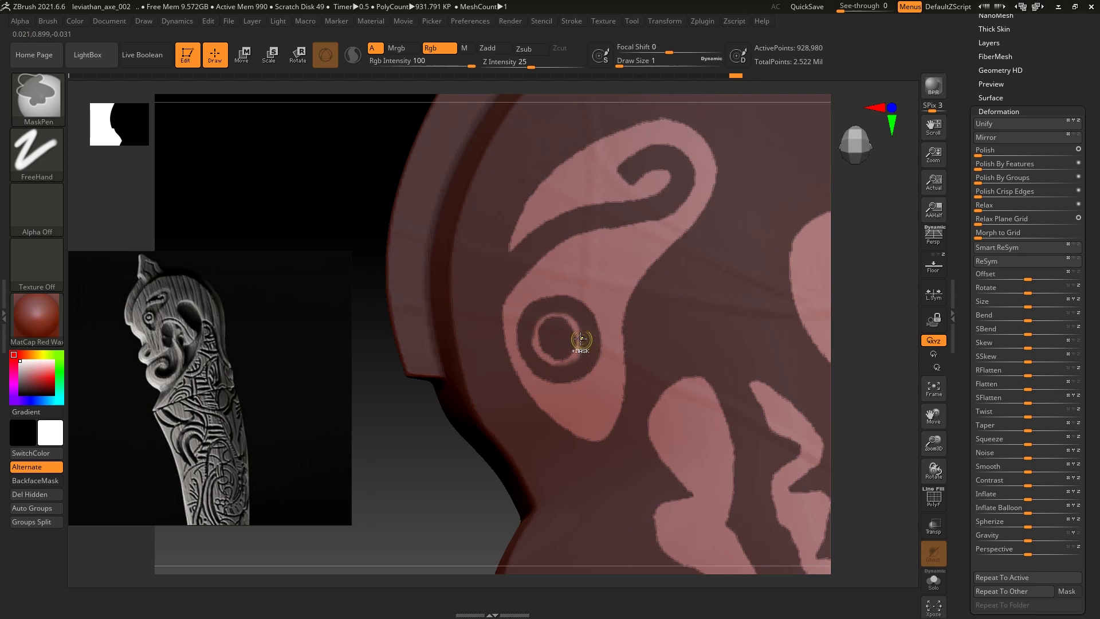
# Clean the mask edges, solo the pommel head, and invert the mask twice on empty canvas
pyautogui.press('ctrl')
pyautogui.press('ctrl')
pyautogui.moveTo(894, 373)
pyautogui.keyDown('alt'); pyautogui.mouseDown()
pyautogui.moveTo(869, 325)
pyautogui.moveTo(516, 398)
pyautogui.mouseUp(); pyautogui.keyUp('alt')
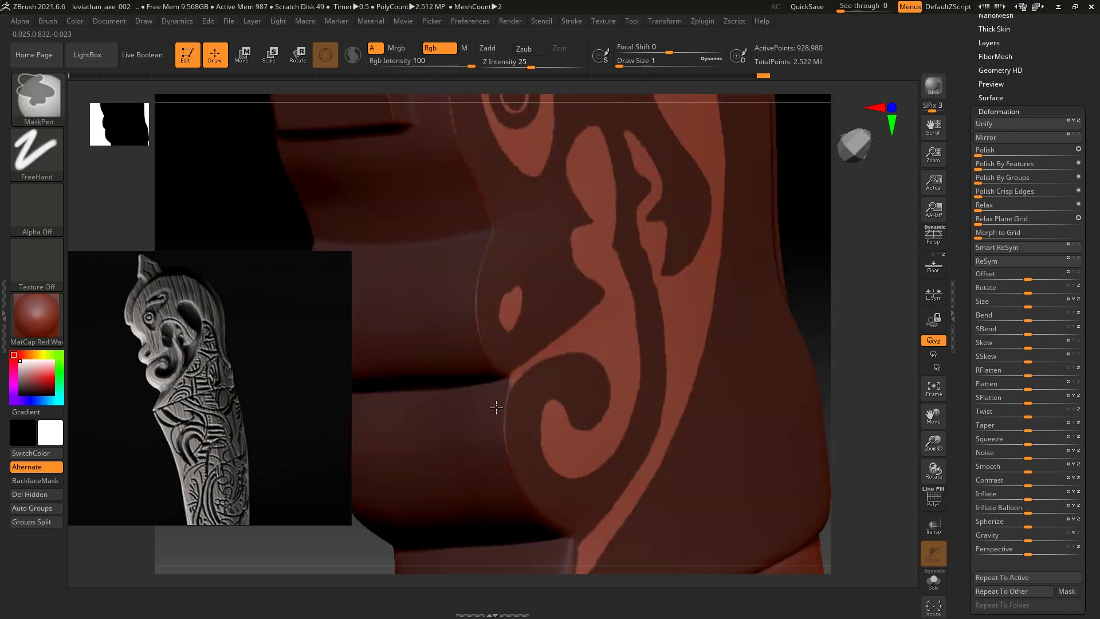
pyautogui.keyDown('shift'); pyautogui.moveTo(857, 344); pyautogui.dragTo(745, 355); pyautogui.keyUp('shift')
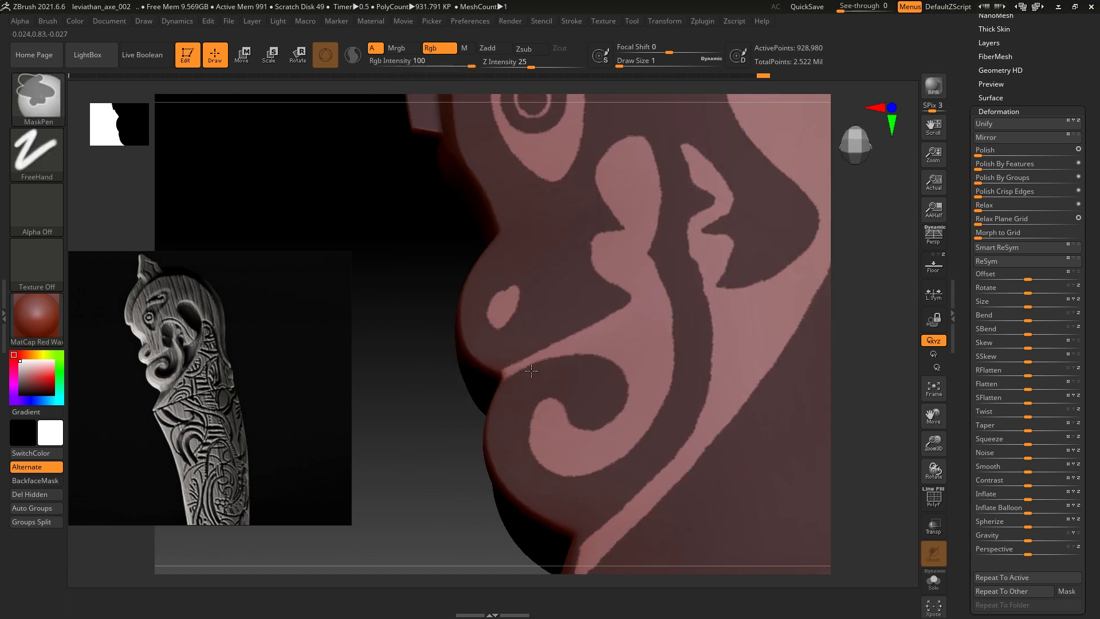
pyautogui.moveTo(877, 352)
pyautogui.mouseDown()
pyautogui.moveTo(872, 317)
pyautogui.moveTo(855, 393)
pyautogui.mouseUp()
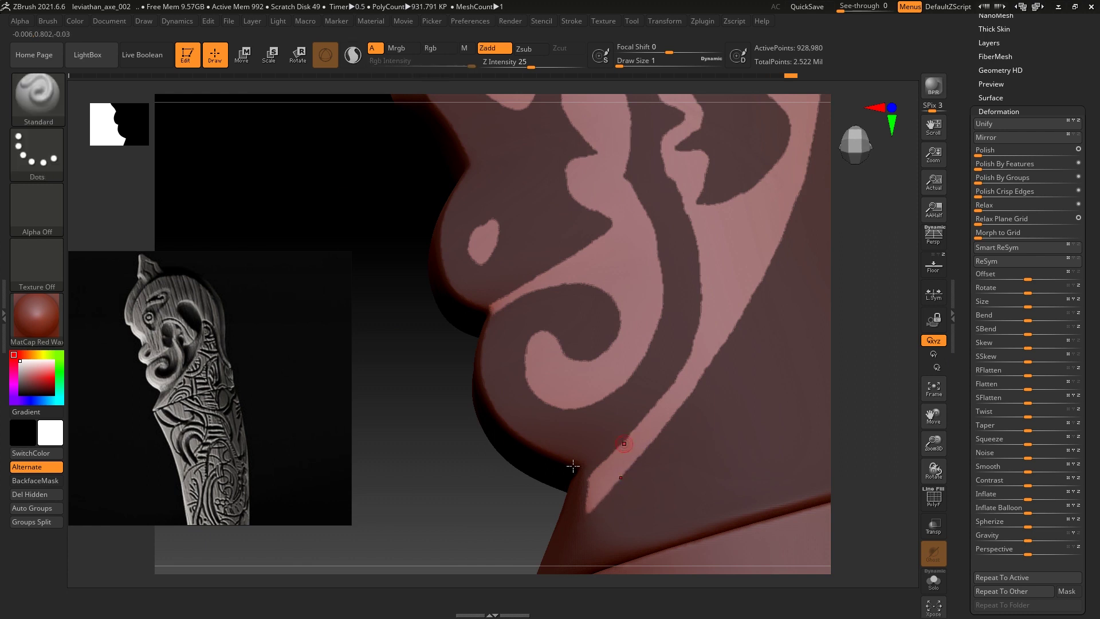
pyautogui.keyDown('ctrl'); pyautogui.click(462, 498); pyautogui.keyUp('ctrl')
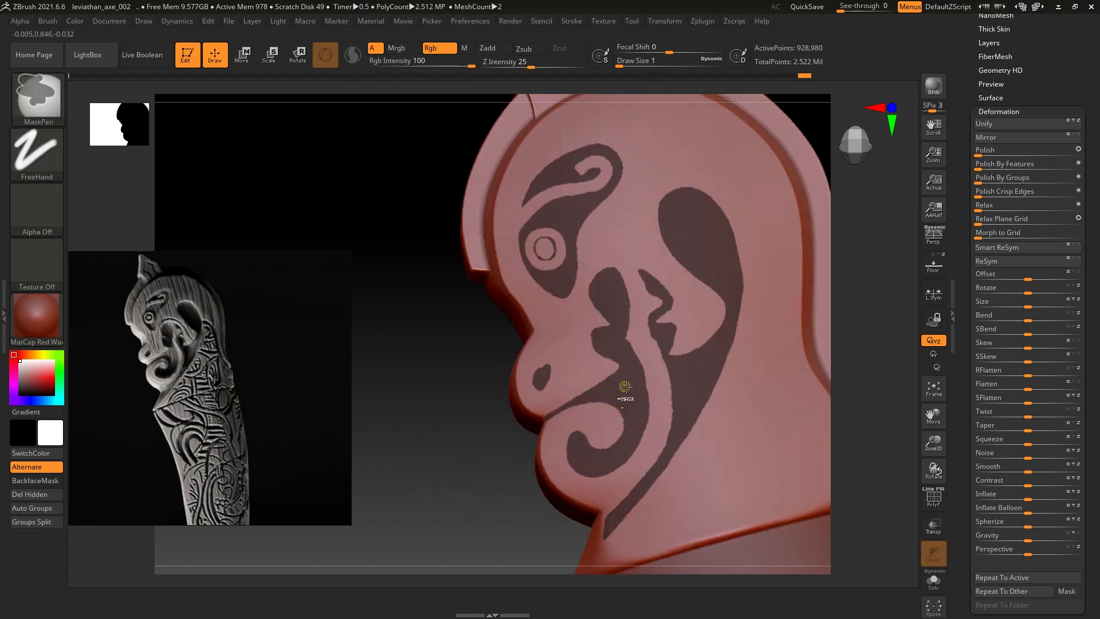
pyautogui.keyDown('ctrl'); pyautogui.click(467, 494); pyautogui.keyUp('ctrl')
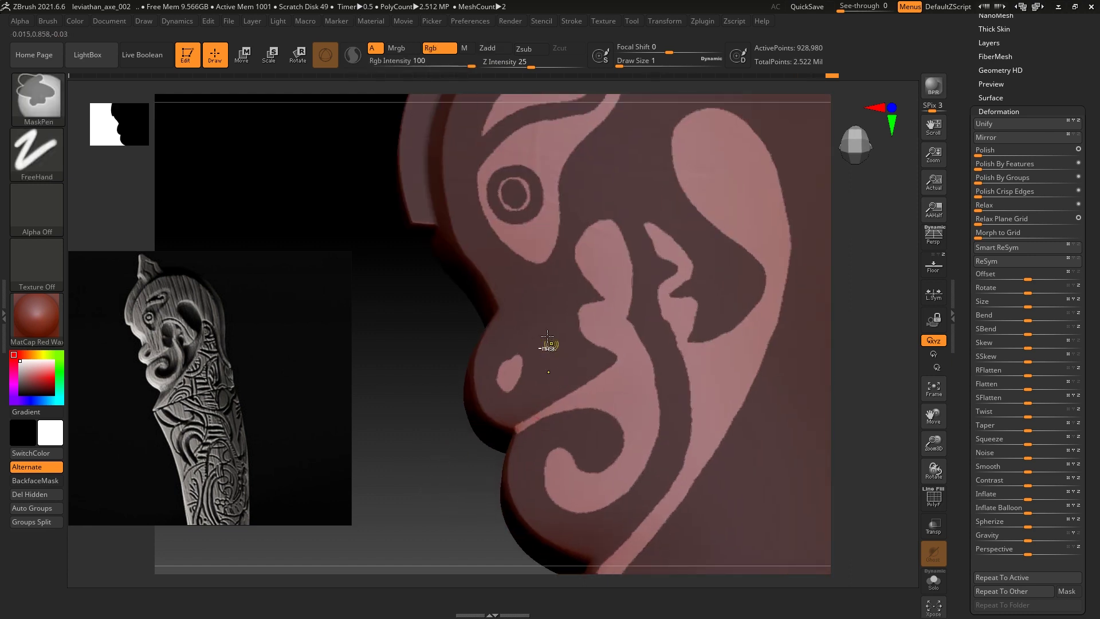
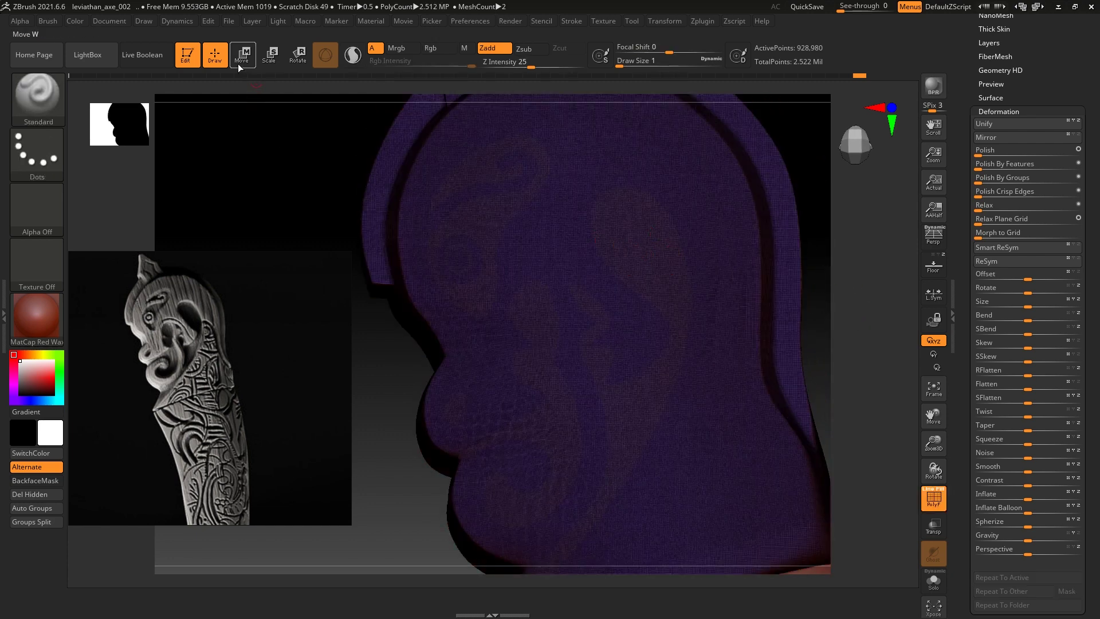
# Extrude the unmasked face-motif polygroups outward with the Move gizmo
pyautogui.click(239, 64)
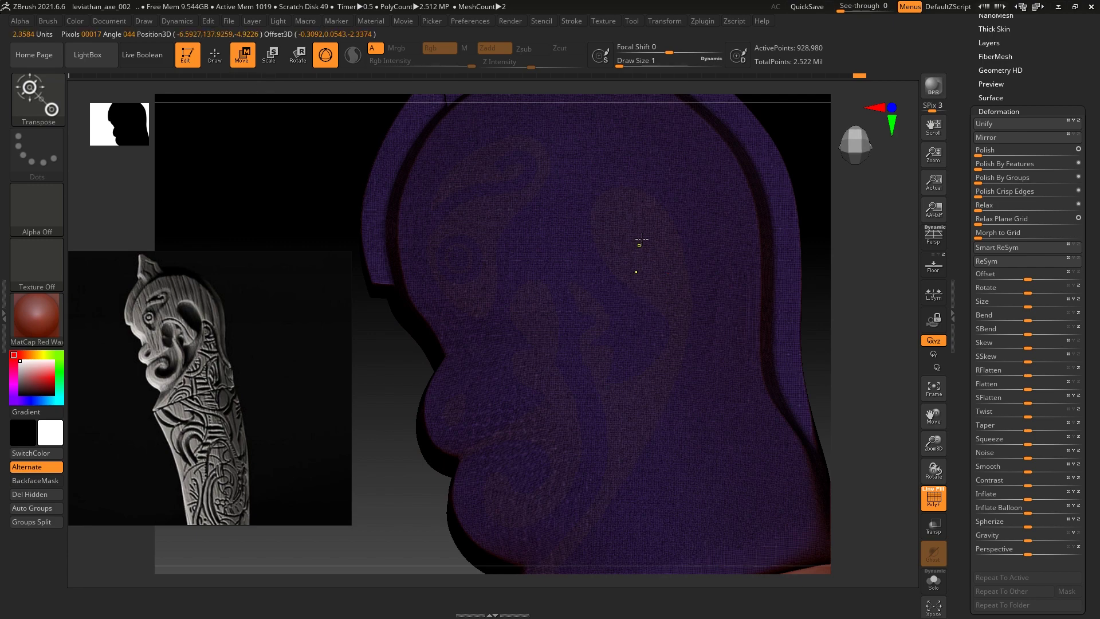
pyautogui.moveTo(677, 236); pyautogui.dragTo(669, 238)
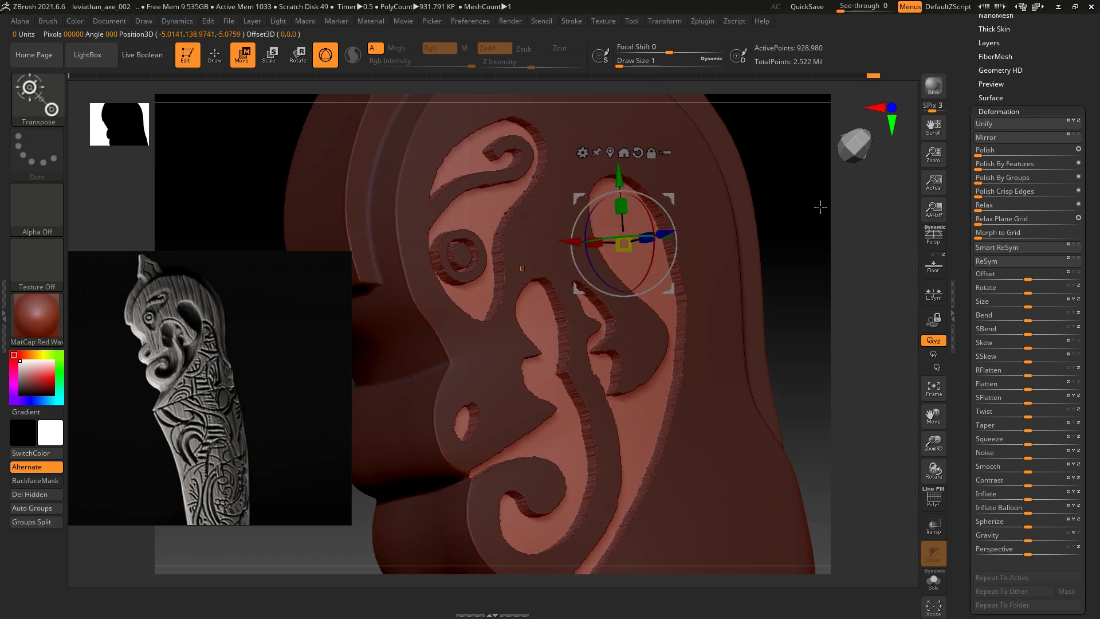
pyautogui.moveTo(808, 229); pyautogui.dragTo(822, 232)
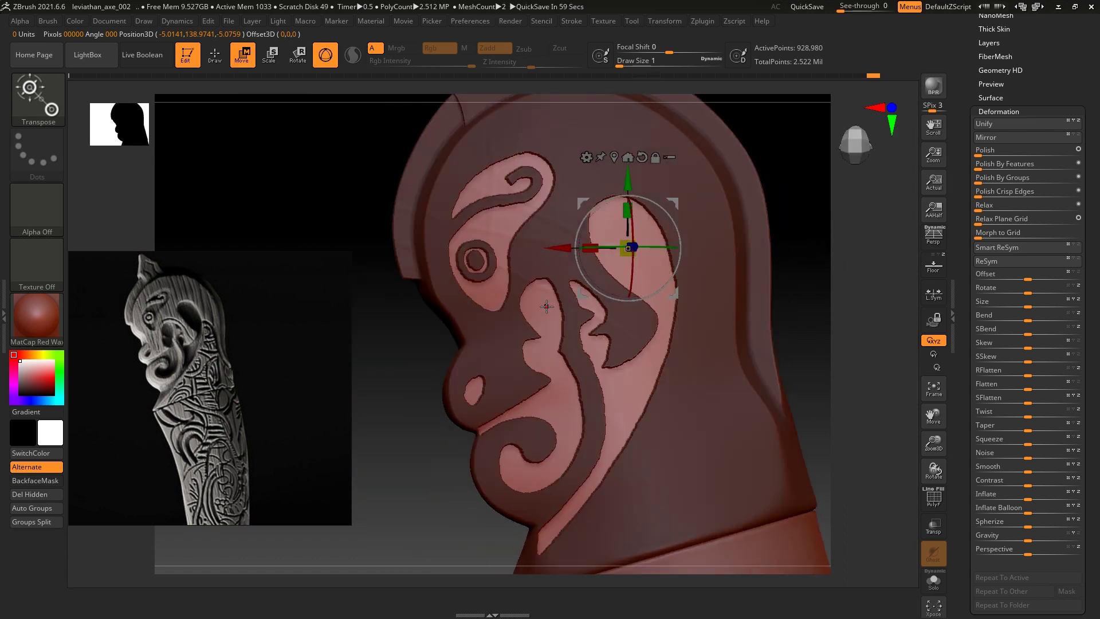
# Orbit to a side-on view to check the new relief on the axe head
pyautogui.moveTo(460, 489); pyautogui.dragTo(476, 453)
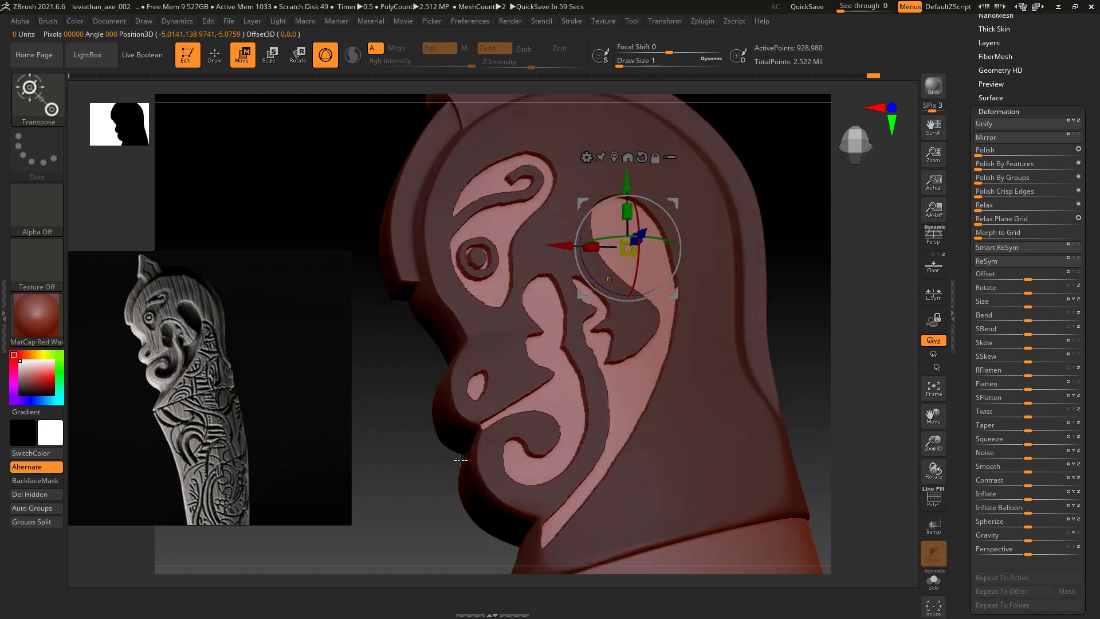
pyautogui.moveTo(832, 317); pyautogui.dragTo(836, 286)
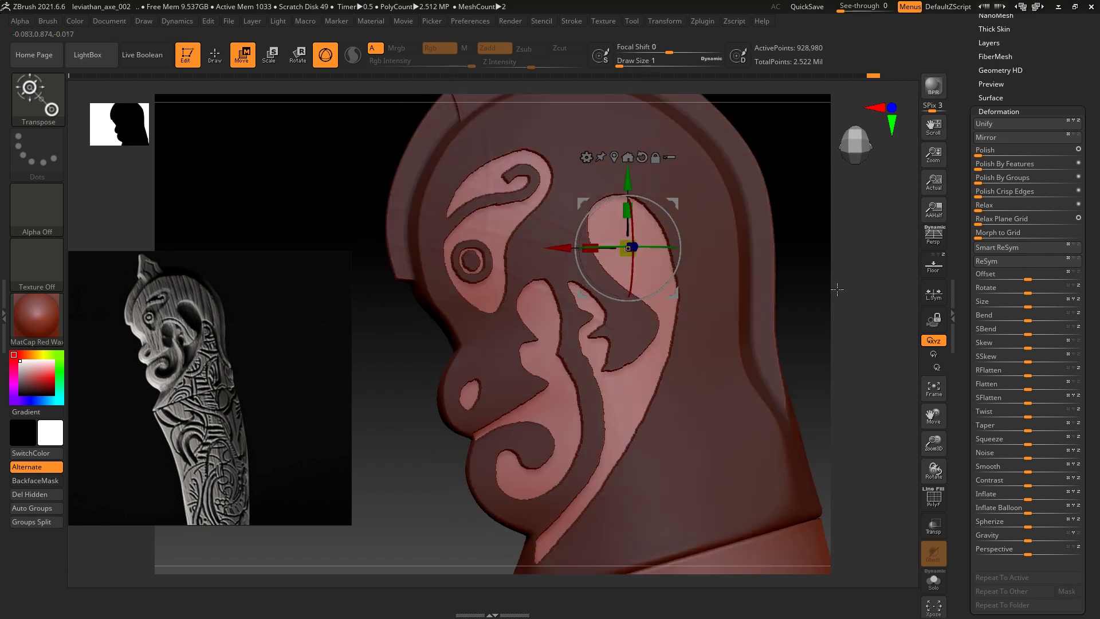
pyautogui.moveTo(823, 297); pyautogui.dragTo(472, 445)
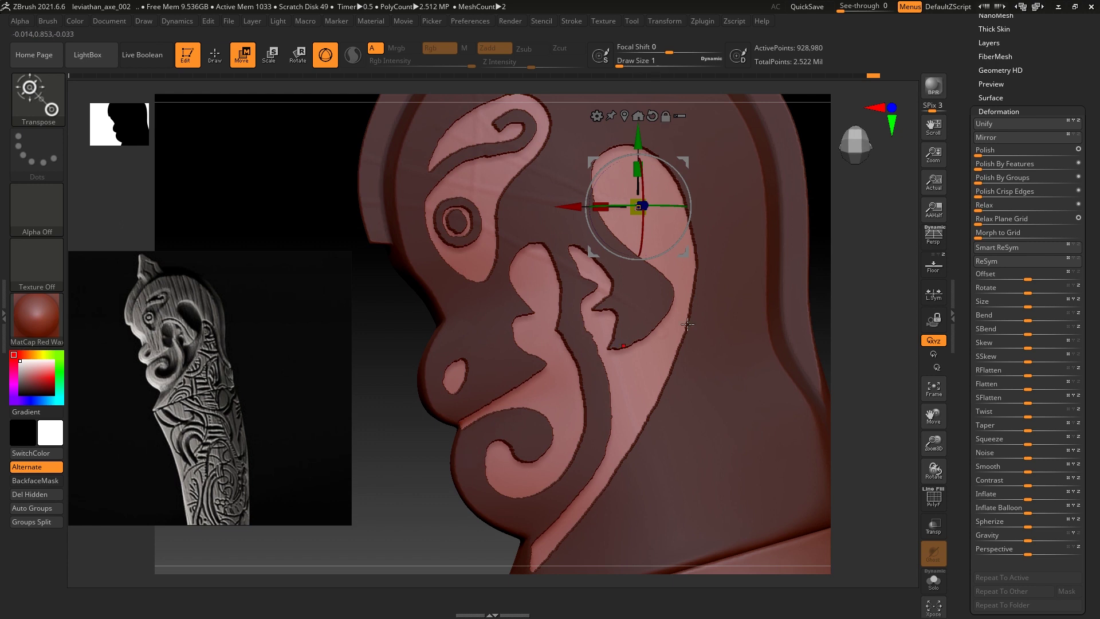
pyautogui.moveTo(843, 293); pyautogui.dragTo(832, 280)
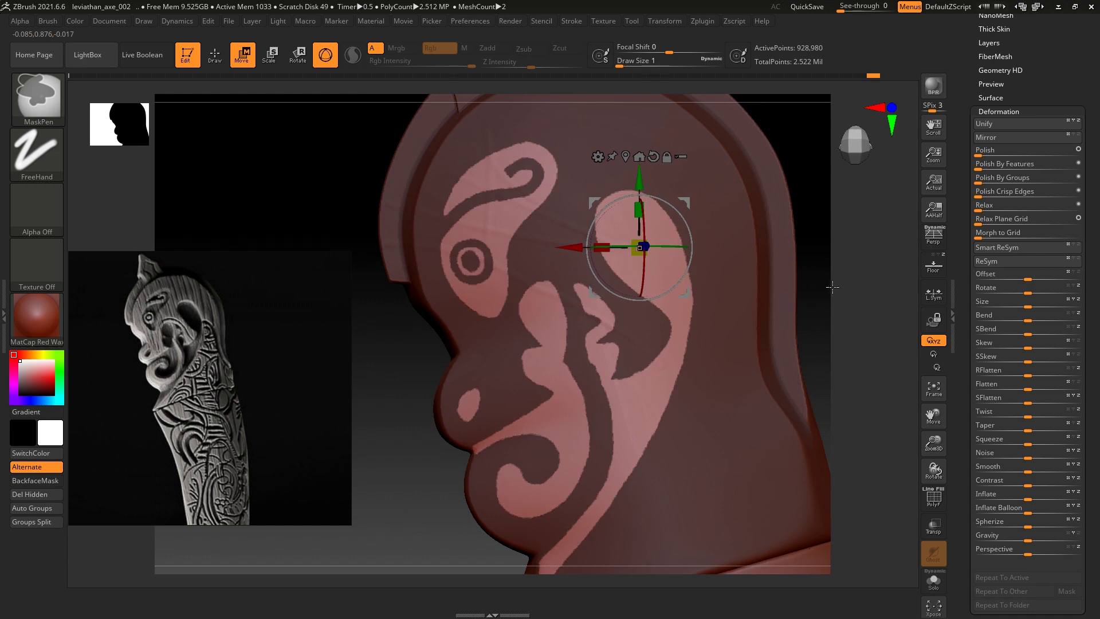
pyautogui.press('q')
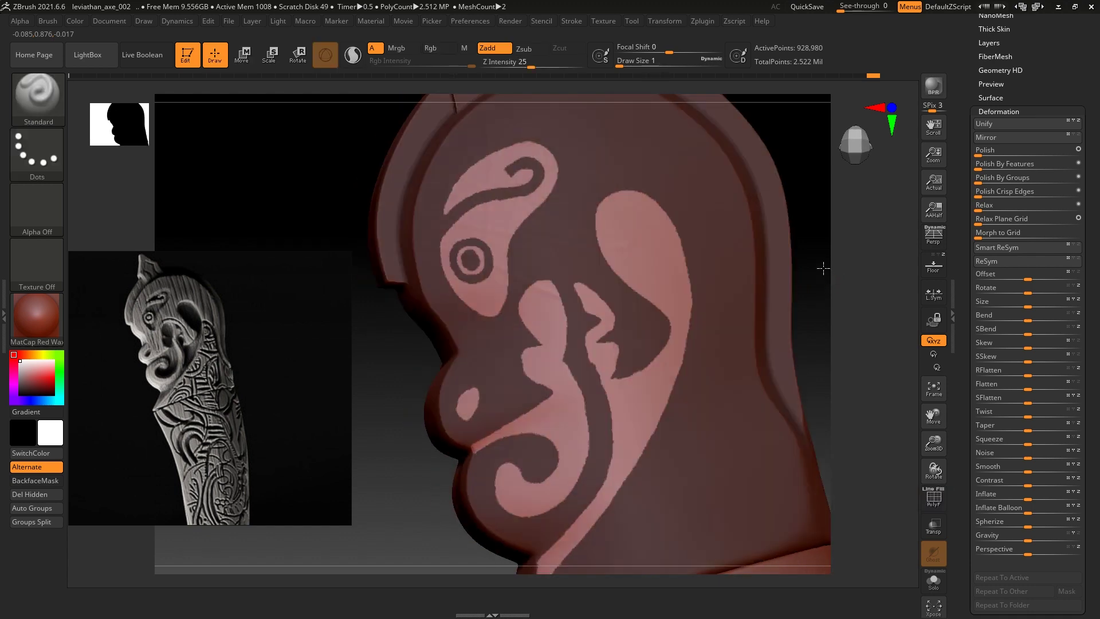
pyautogui.moveTo(833, 280); pyautogui.dragTo(825, 269)
pyautogui.hotkey('ctrl', 'shift')
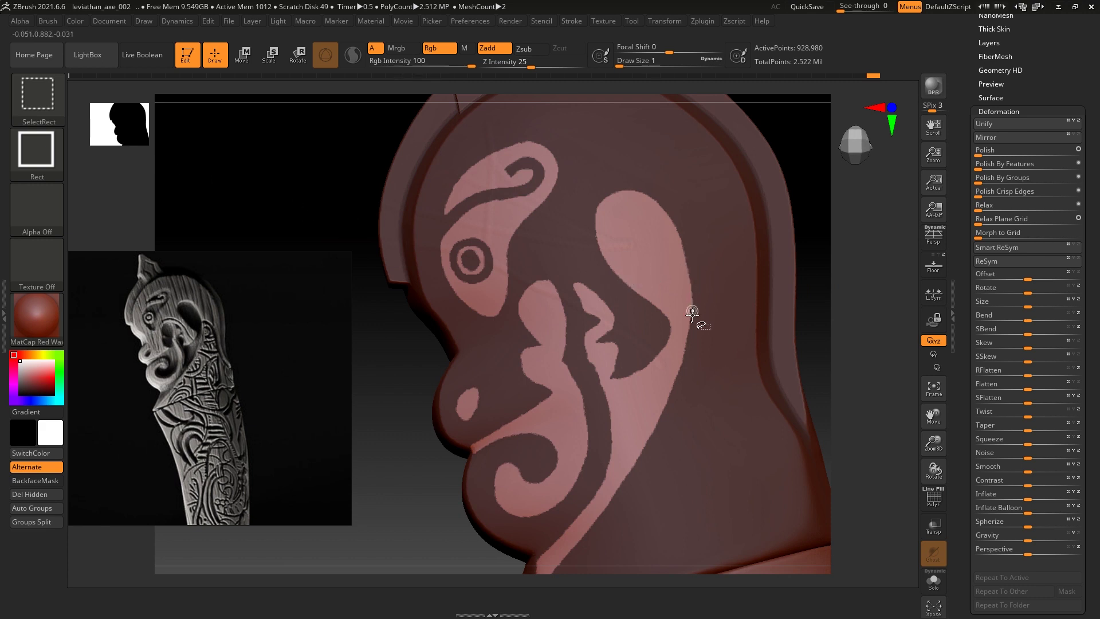
# Isolate the pink pattern polygroup and add GroupsLoops edge loops around its polygroup borders
pyautogui.keyDown('ctrl'); pyautogui.keyDown('shift'); pyautogui.click(639, 250); pyautogui.keyUp('shift'); pyautogui.keyUp('ctrl')
pyautogui.moveTo(756, 249); pyautogui.dragTo(820, 302)
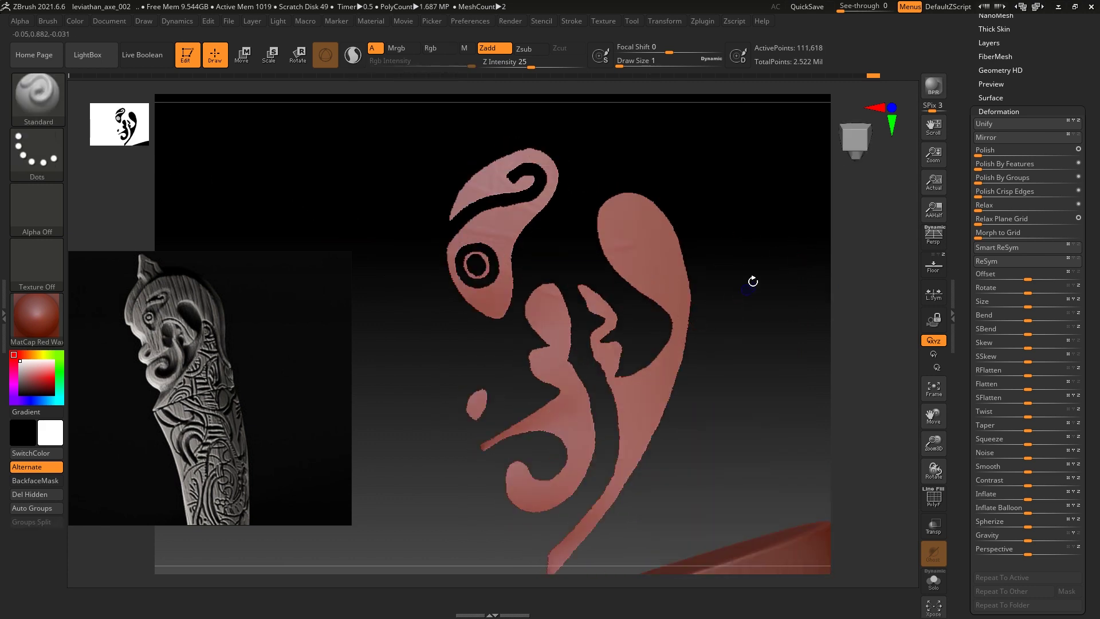
pyautogui.scroll(10, 1014, 172)
pyautogui.click(1013, 102)
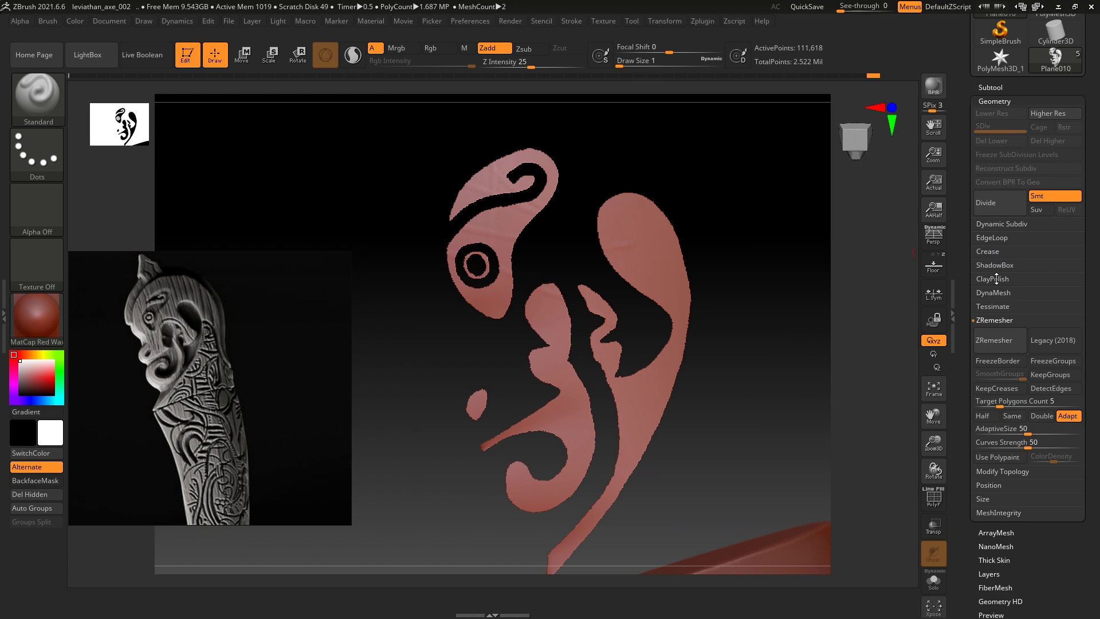
pyautogui.click(1007, 238)
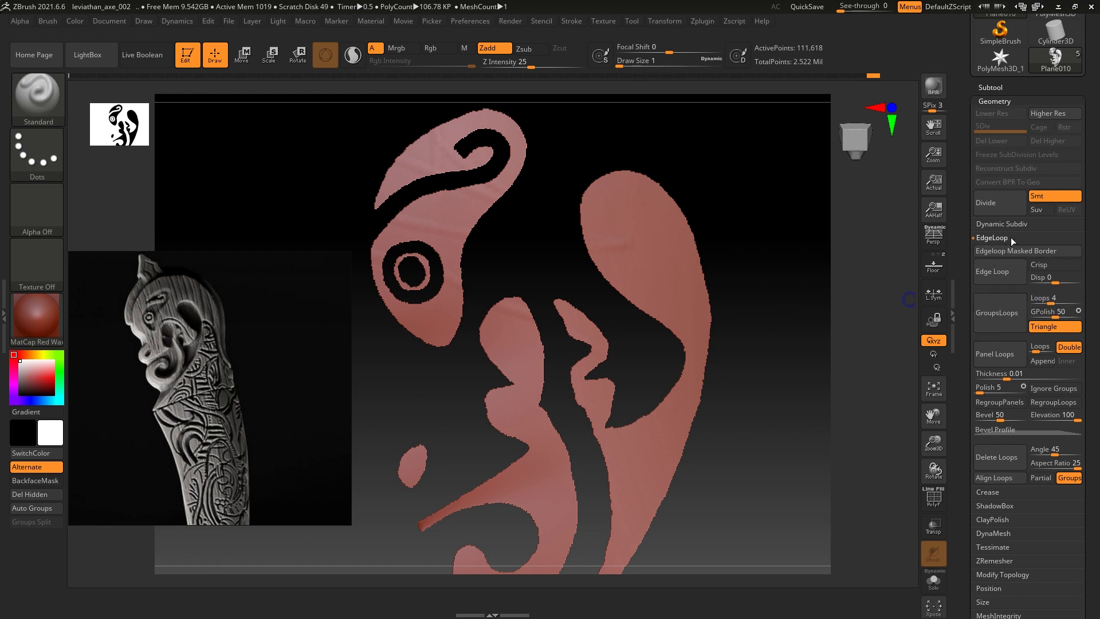
pyautogui.click(996, 238)
pyautogui.click(1002, 318)
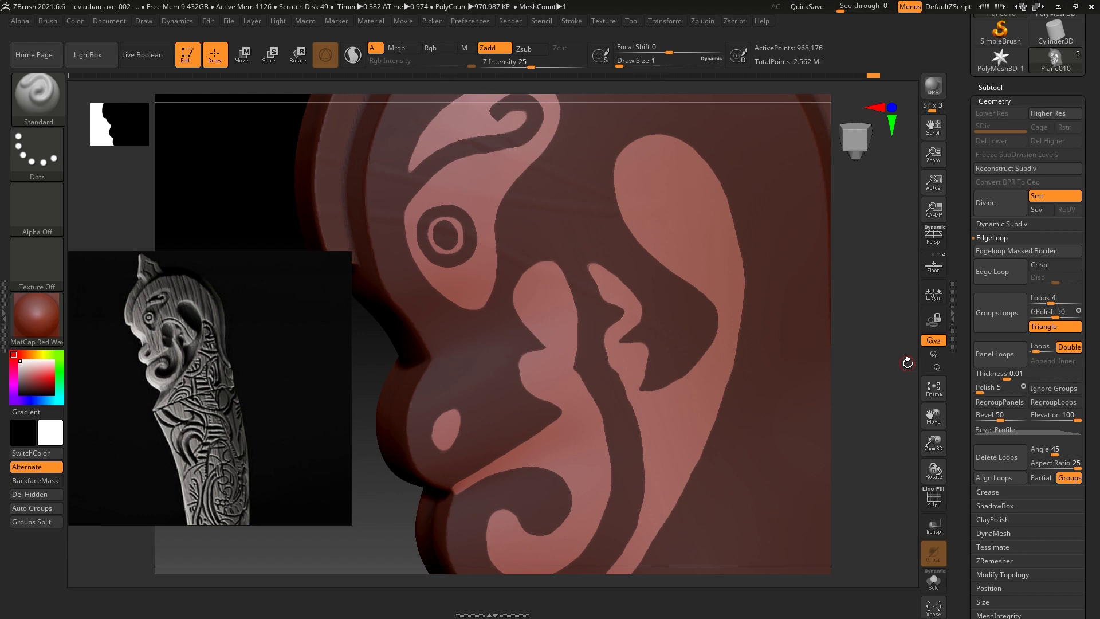
pyautogui.moveTo(857, 256)
pyautogui.keyDown('ctrl'); pyautogui.mouseDown(button='right')
pyautogui.moveTo(871, 274)
pyautogui.moveTo(877, 327)
pyautogui.moveTo(911, 307)
pyautogui.moveTo(888, 346)
pyautogui.moveTo(696, 338)
pyautogui.mouseUp(button='right'); pyautogui.keyUp('ctrl')
pyautogui.hotkey('shift', 'f')
pyautogui.hotkey('shift', 'f')
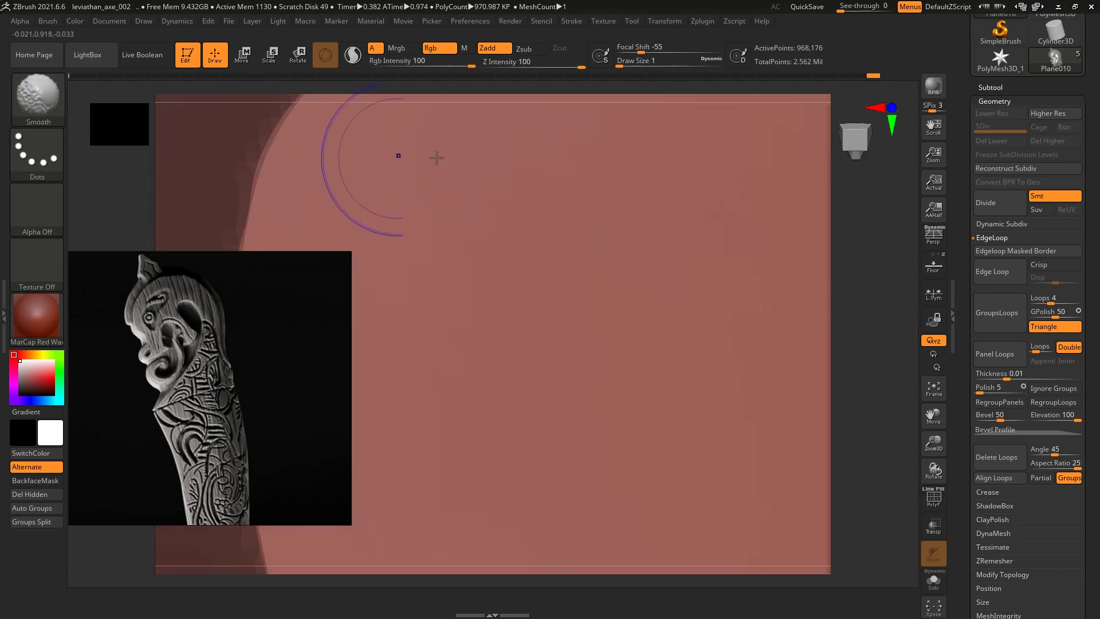
pyautogui.moveTo(880, 270)
pyautogui.keyDown('ctrl'); pyautogui.mouseDown(button='right')
pyautogui.moveTo(865, 251)
pyautogui.moveTo(636, 209)
pyautogui.mouseUp(button='right'); pyautogui.keyUp('ctrl')
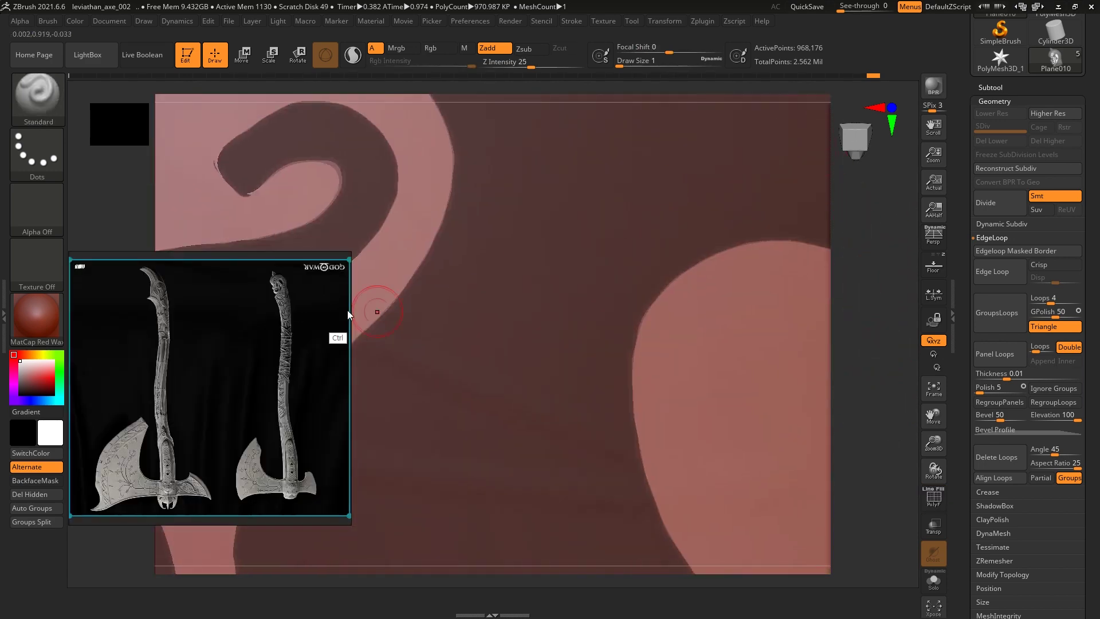
pyautogui.moveTo(800, 298)
pyautogui.keyDown('ctrl'); pyautogui.mouseDown(button='right')
pyautogui.moveTo(715, 190)
pyautogui.moveTo(876, 306)
pyautogui.moveTo(892, 341)
pyautogui.moveTo(831, 334)
pyautogui.mouseUp(button='right'); pyautogui.keyUp('ctrl')
pyautogui.hotkey('shift', 'f')
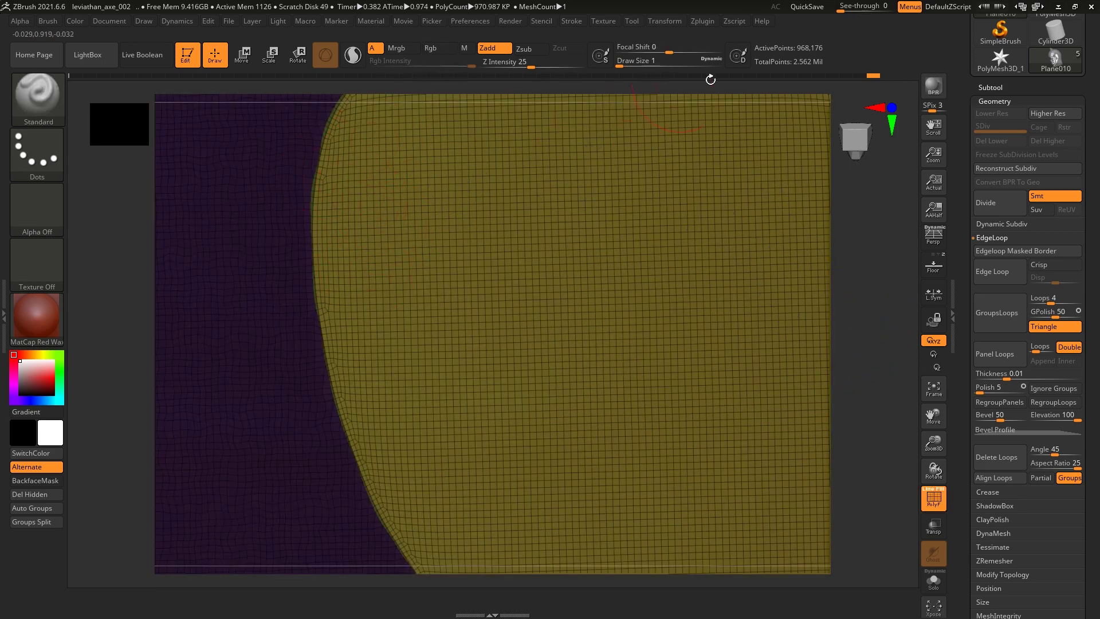
pyautogui.click(859, 80)
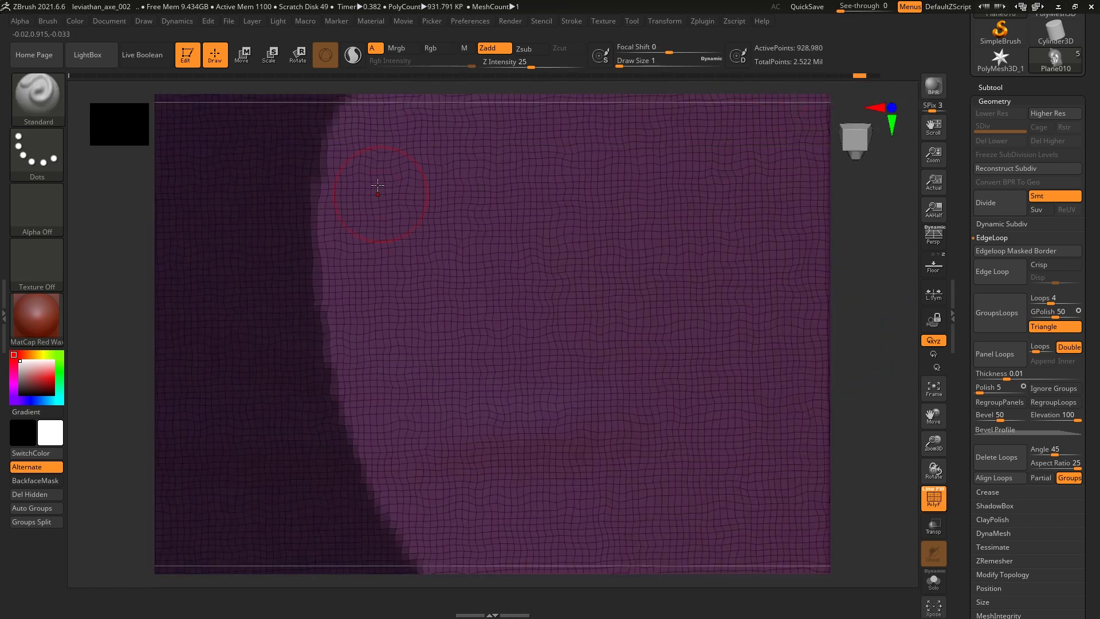
pyautogui.click(874, 75)
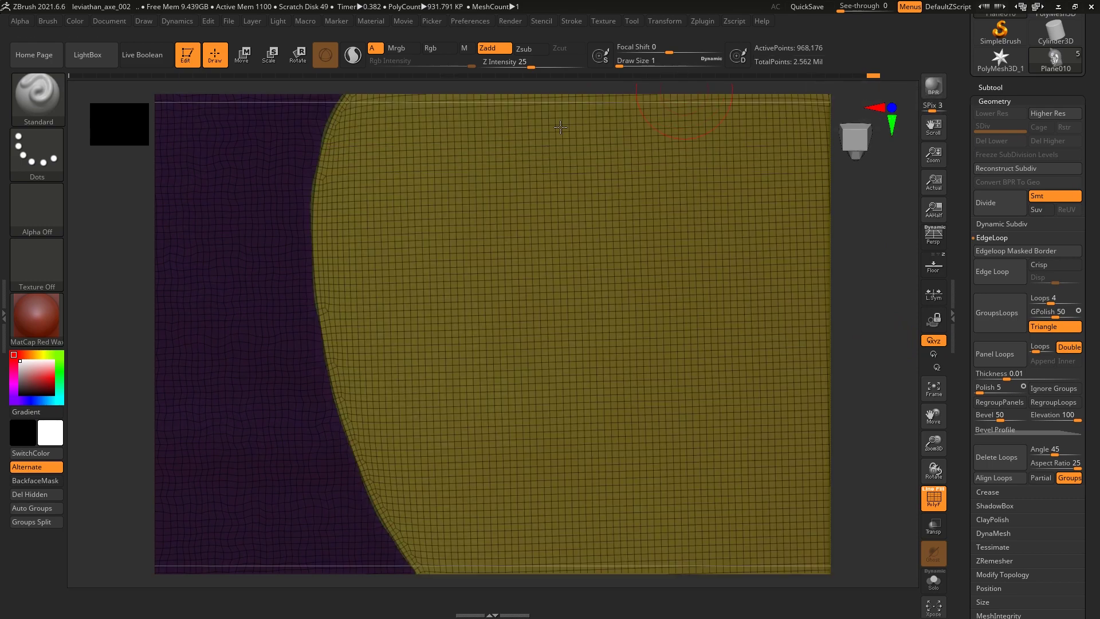
pyautogui.moveTo(869, 396)
pyautogui.keyDown('ctrl'); pyautogui.mouseDown(button='right')
pyautogui.moveTo(877, 381)
pyautogui.moveTo(843, 322)
pyautogui.moveTo(852, 297)
pyautogui.moveTo(910, 352)
pyautogui.moveTo(790, 221)
pyautogui.mouseUp(button='right'); pyautogui.keyUp('ctrl')
pyautogui.hotkey('shift', 'f')
pyautogui.keyDown('ctrl'); pyautogui.moveTo(847, 292); pyautogui.dragTo(553, 354, button='right'); pyautogui.keyUp('ctrl')
pyautogui.moveTo(808, 319)
pyautogui.keyDown('alt'); pyautogui.mouseDown(button='right')
pyautogui.moveTo(873, 336)
pyautogui.moveTo(846, 304)
pyautogui.moveTo(898, 344)
pyautogui.moveTo(876, 287)
pyautogui.mouseUp(button='right'); pyautogui.keyUp('alt')
pyautogui.hotkey('shift', 'f')
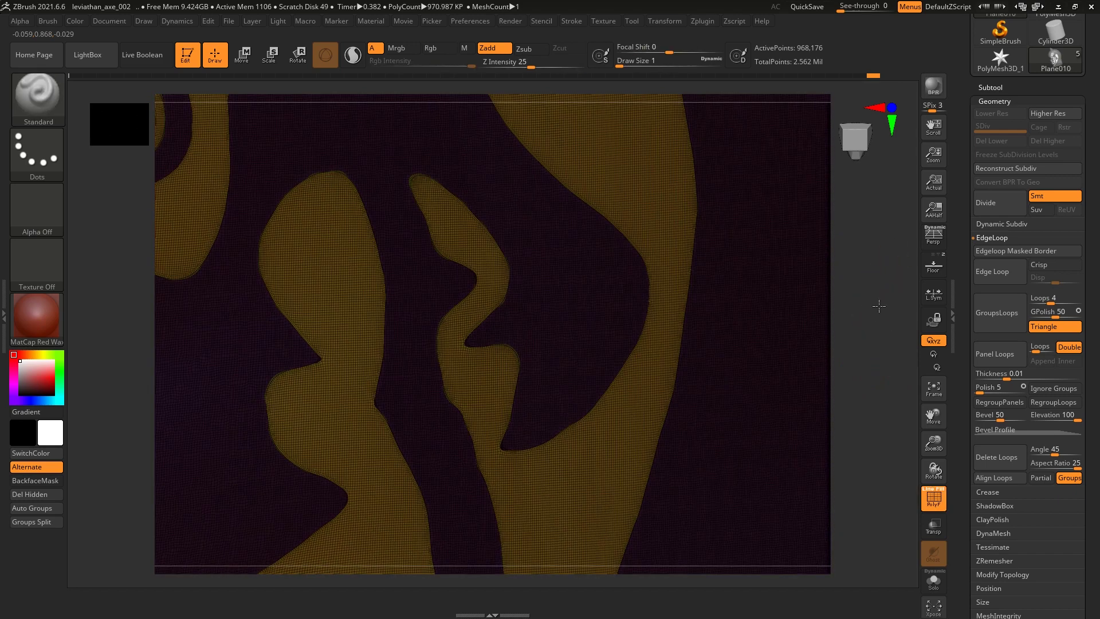
pyautogui.press('w')
pyautogui.hotkey('shift', 'f')
pyautogui.keyDown('alt'); pyautogui.moveTo(856, 244); pyautogui.dragTo(797, 322, button='right'); pyautogui.keyUp('alt')
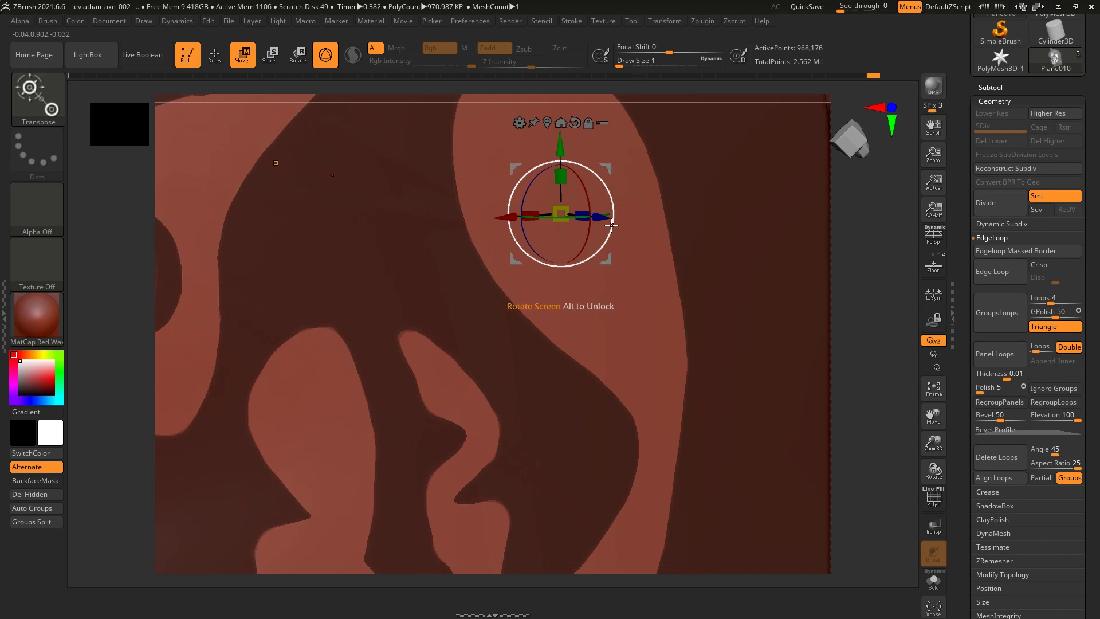
pyautogui.moveTo(611, 270); pyautogui.dragTo(612, 240, button='right')
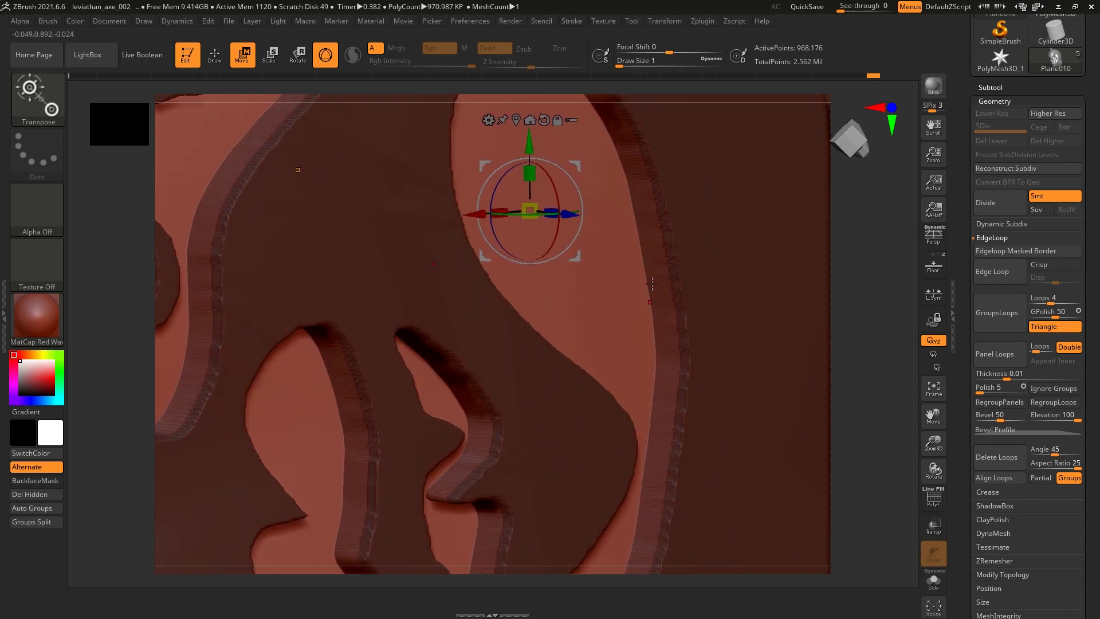
pyautogui.moveTo(653, 283)
pyautogui.keyDown('ctrl'); pyautogui.mouseDown(button='right')
pyautogui.moveTo(894, 349)
pyautogui.moveTo(460, 391)
pyautogui.mouseUp(button='right'); pyautogui.keyUp('ctrl')
pyautogui.hotkey('shift', 'f')
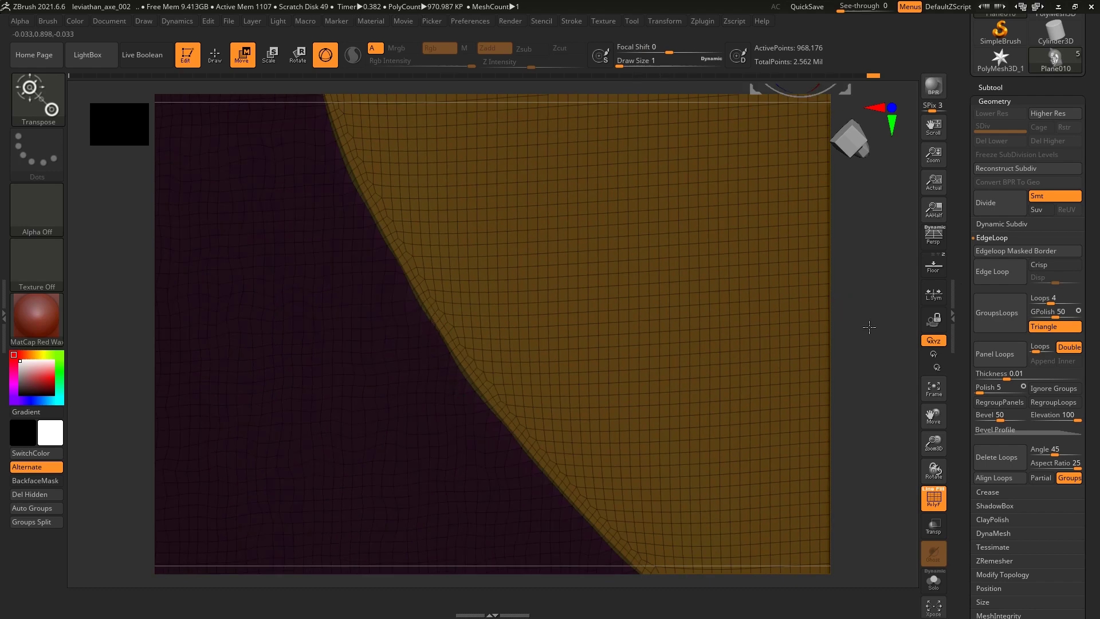
pyautogui.press('-')
pyautogui.press('-')
pyautogui.press('-')
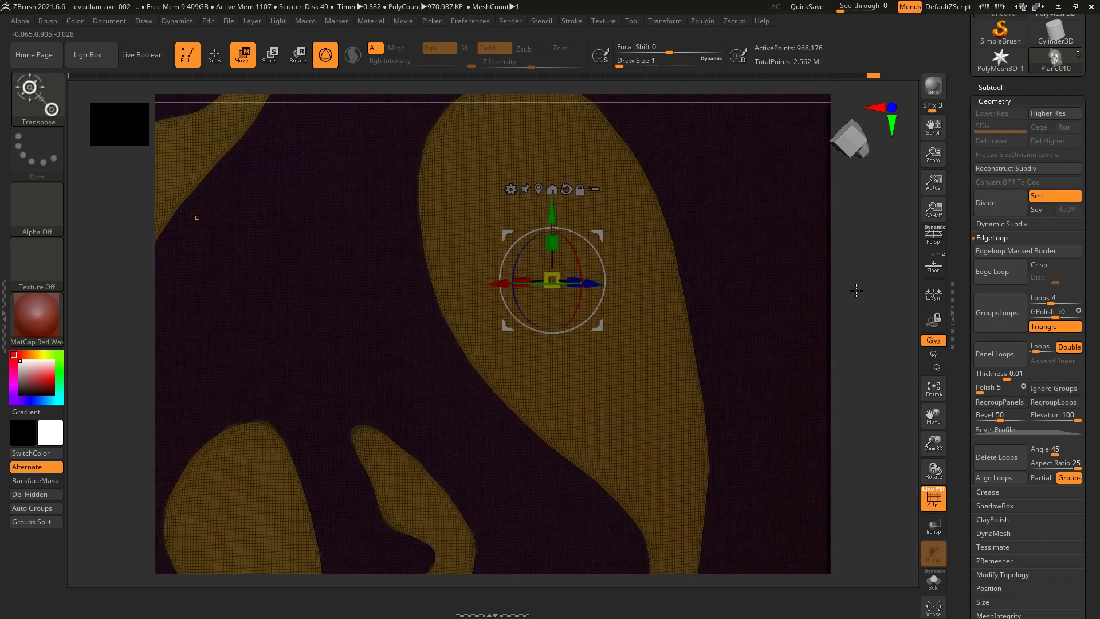
pyautogui.press('f')
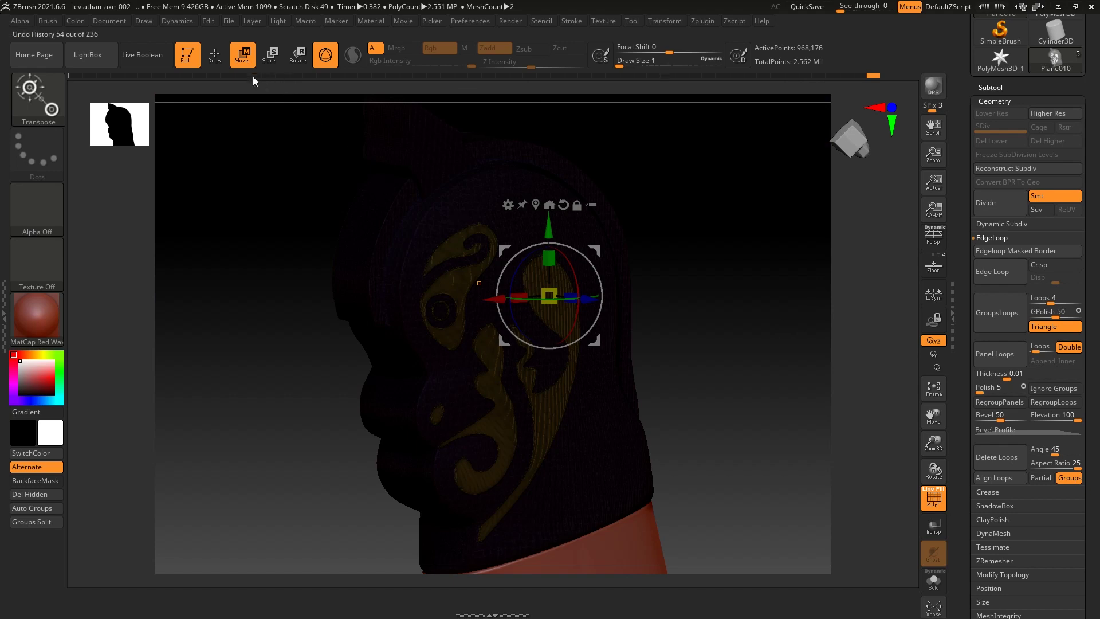
# Return to the pattern close-up and compare it with and without the wireframe overlay
pyautogui.hotkey('ctrl', 'z')
pyautogui.hotkey('ctrl', 'z')
pyautogui.hotkey('ctrl', 'z')
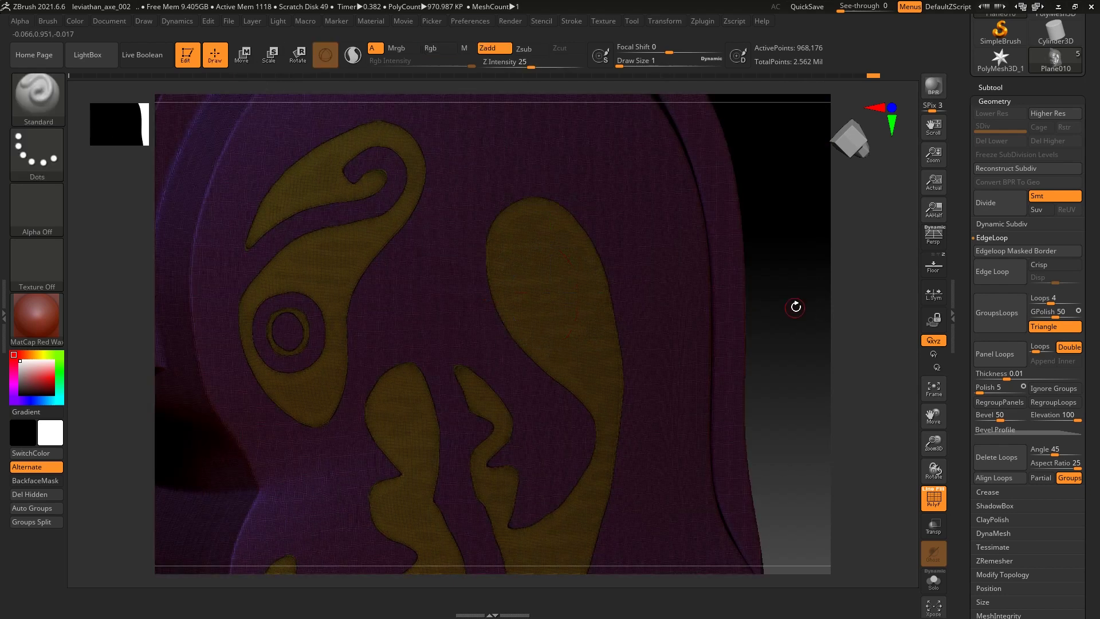
pyautogui.click(934, 502)
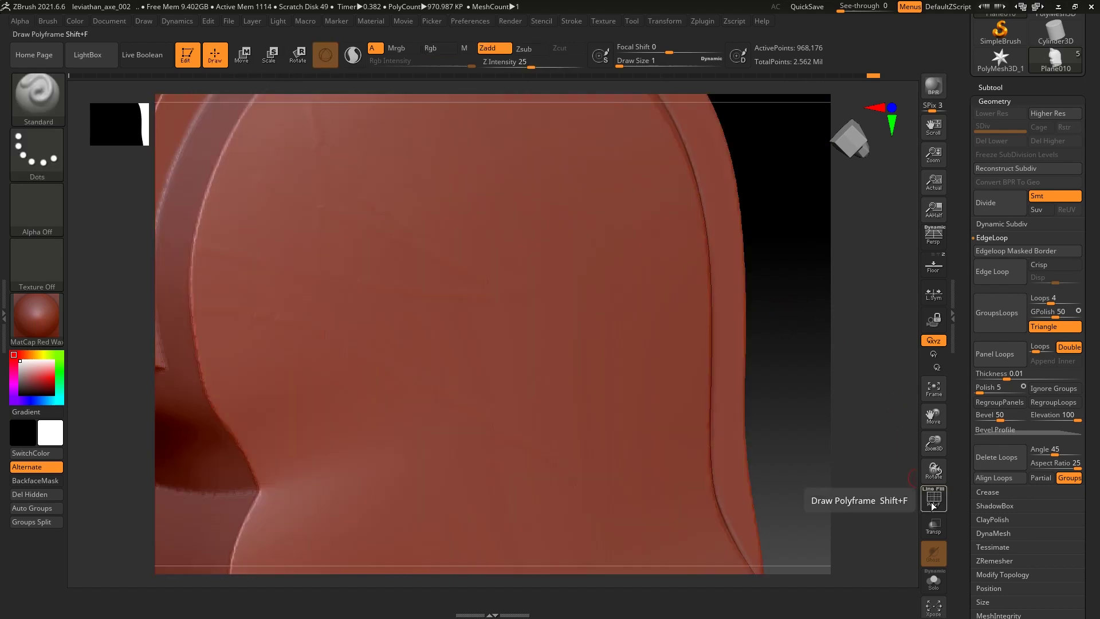
pyautogui.click(935, 498)
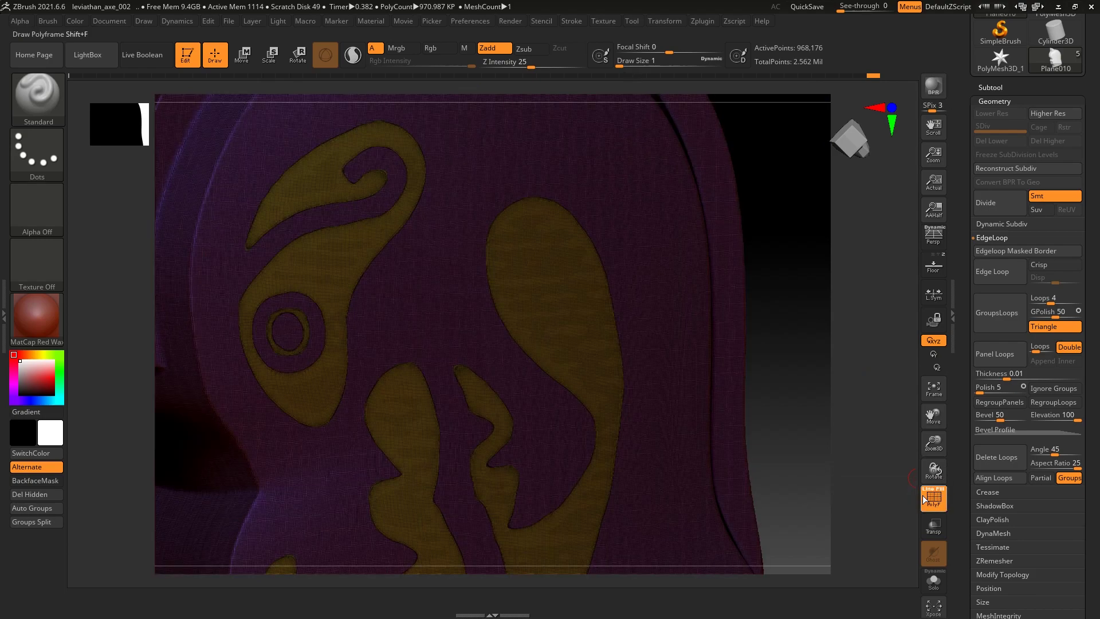
pyautogui.click(934, 500)
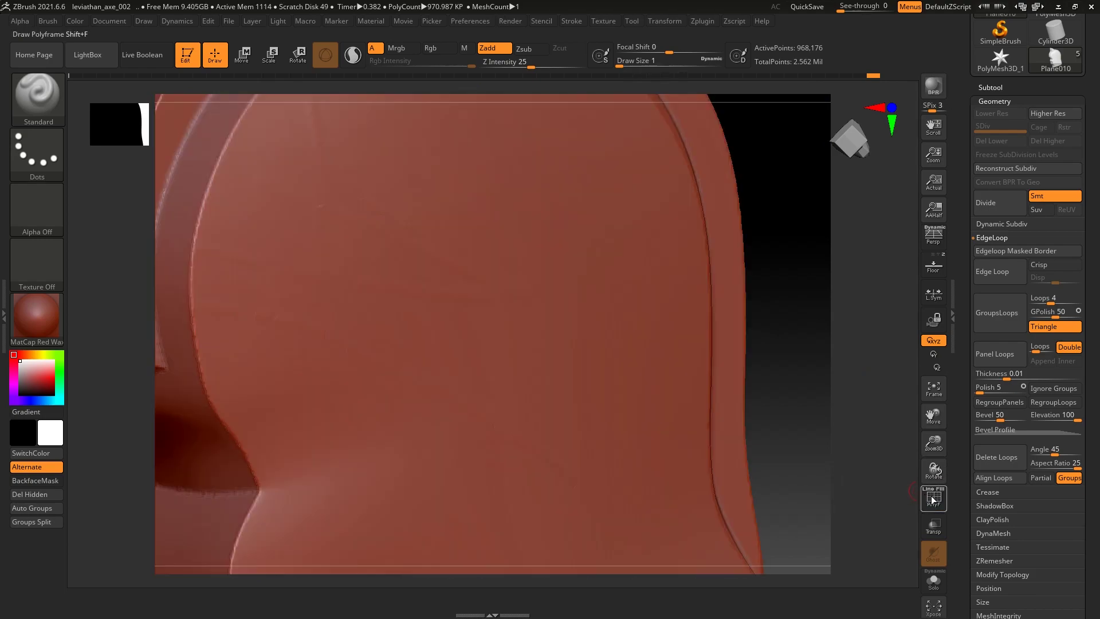
pyautogui.click(934, 499)
pyautogui.keyDown('alt'); pyautogui.moveTo(786, 327); pyautogui.dragTo(749, 351); pyautogui.keyUp('alt')
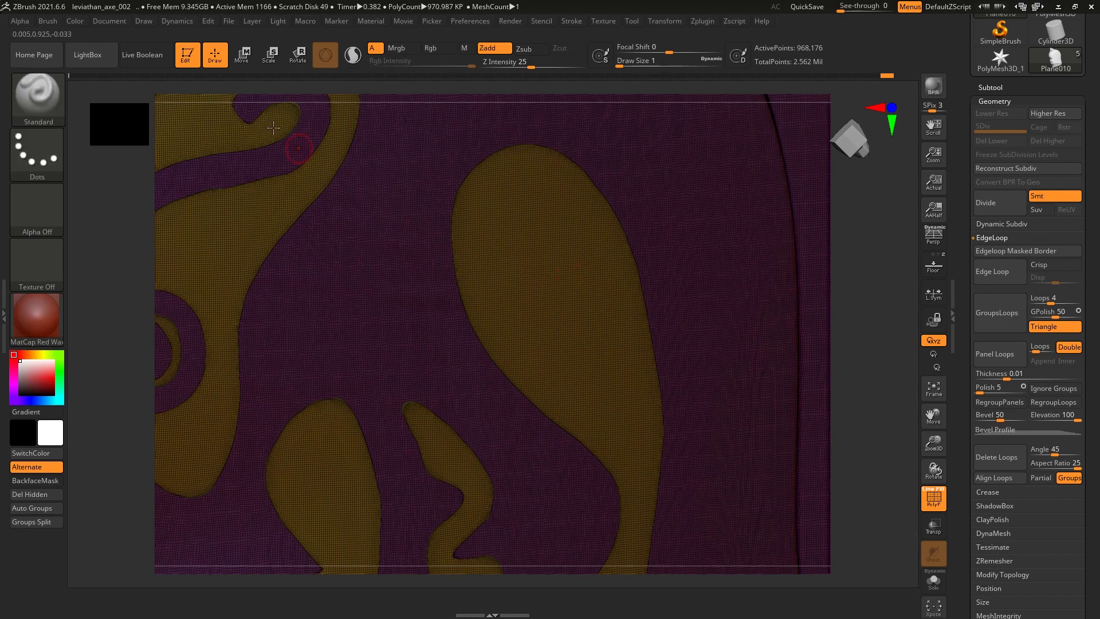
# Switch to Move mode and place the Transpose gizmo on the pattern surface
pyautogui.press('w')
pyautogui.click(606, 357)
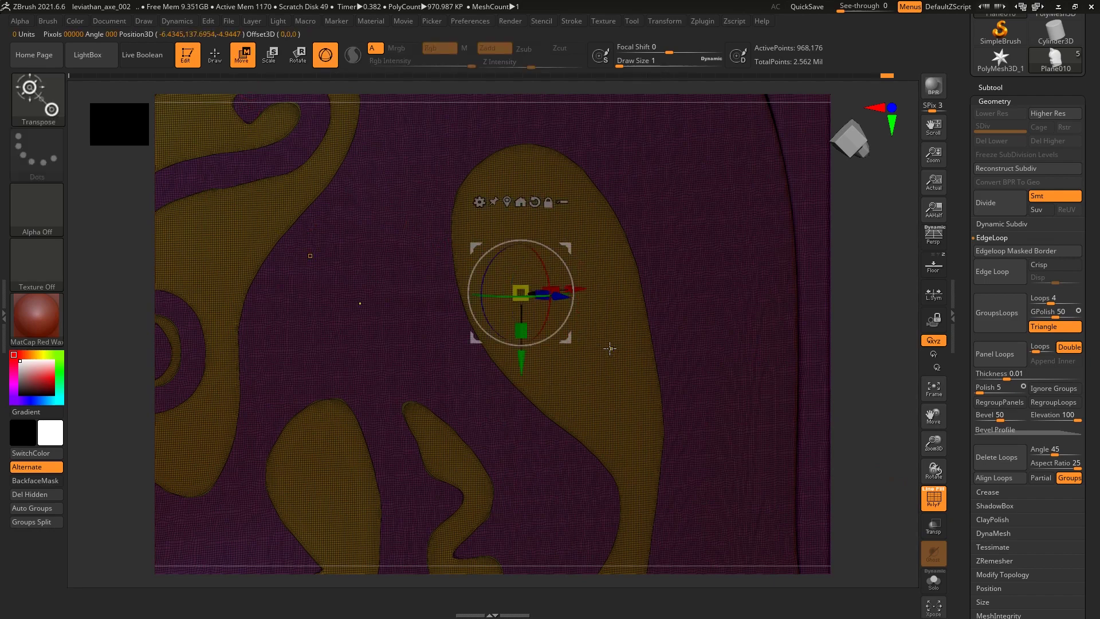
pyautogui.moveTo(838, 375); pyautogui.dragTo(912, 441)
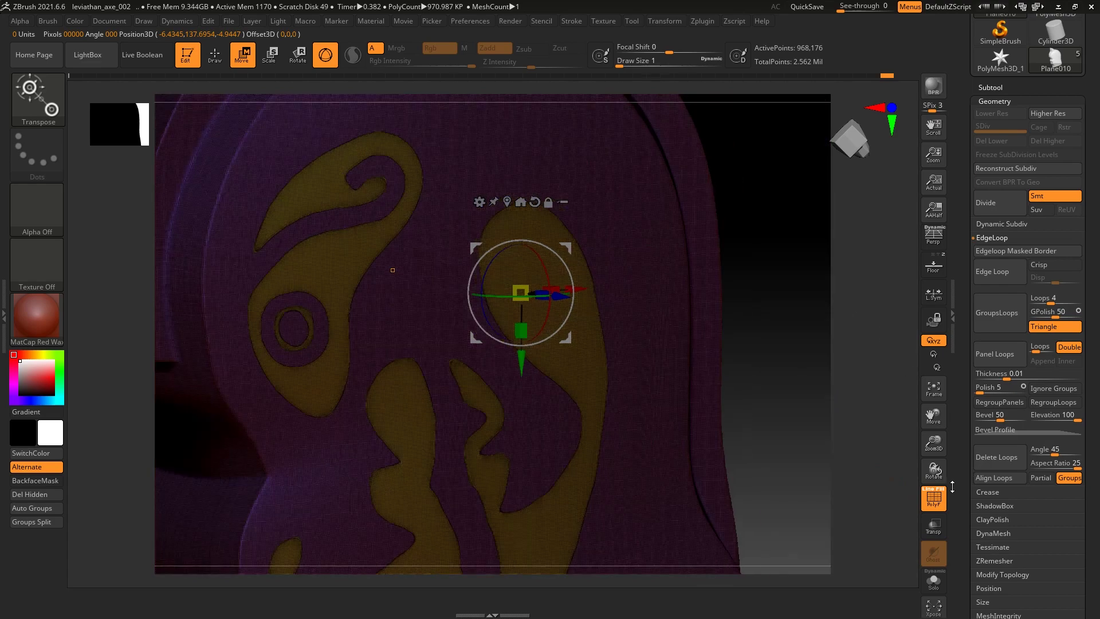
pyautogui.click(535, 313)
pyautogui.press('q')
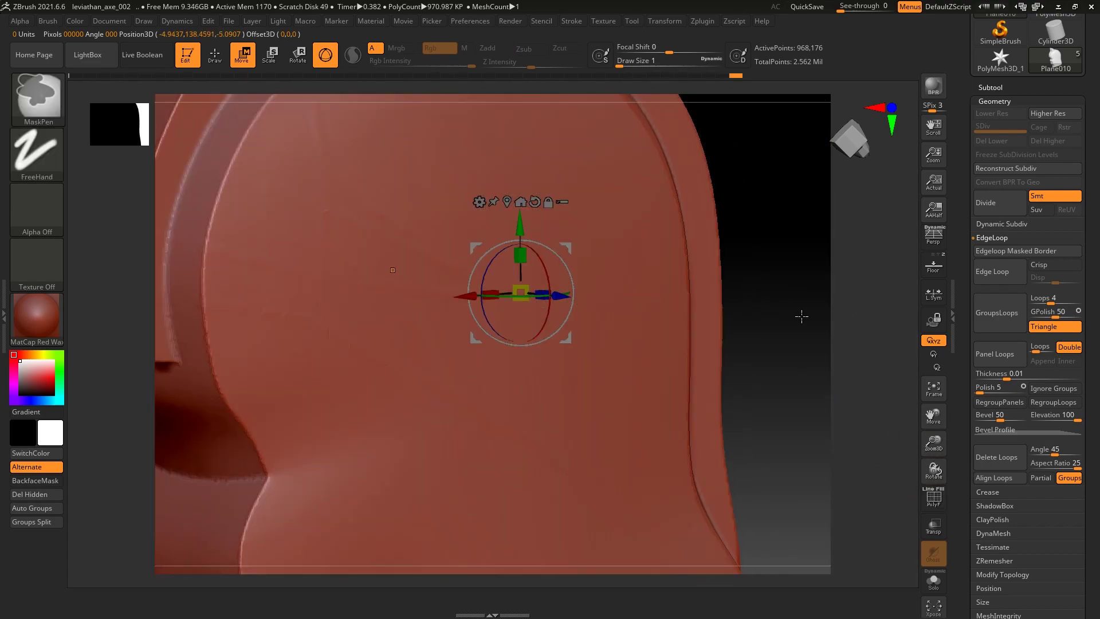
pyautogui.press('w')
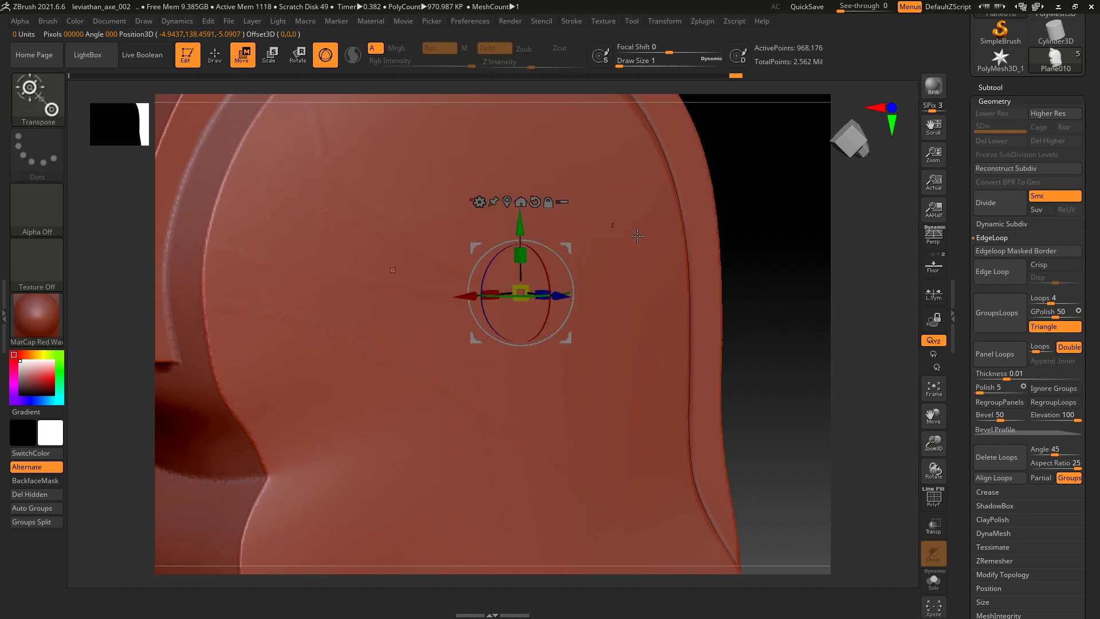
# Ctrl-click the yellow polygroup so everything except it is masked
pyautogui.hotkey('shift', 'f')
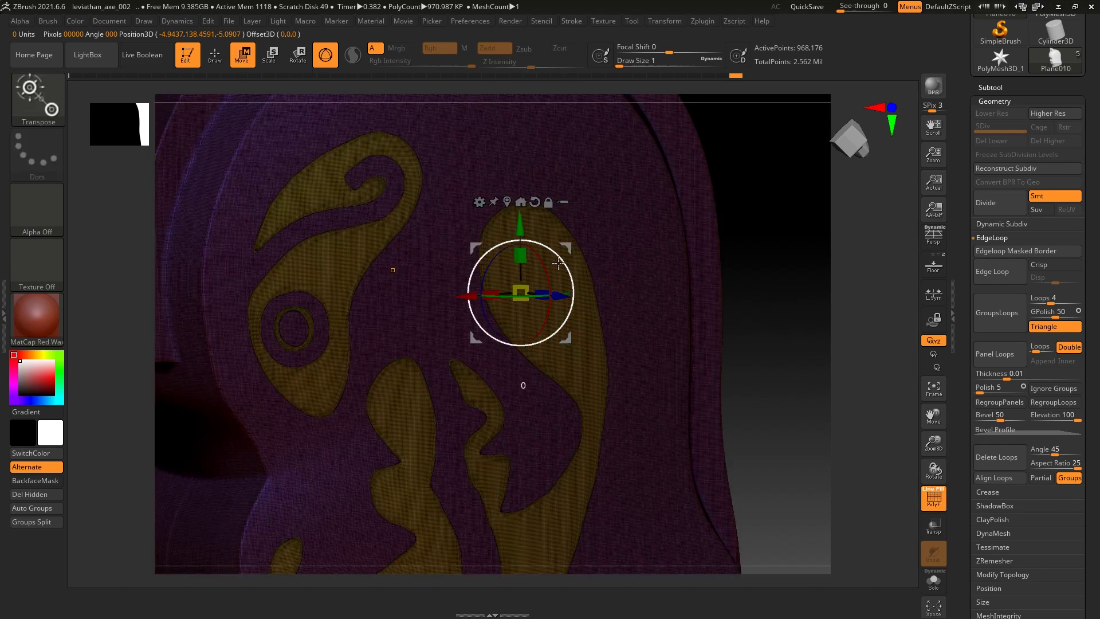
pyautogui.press('ctrl')
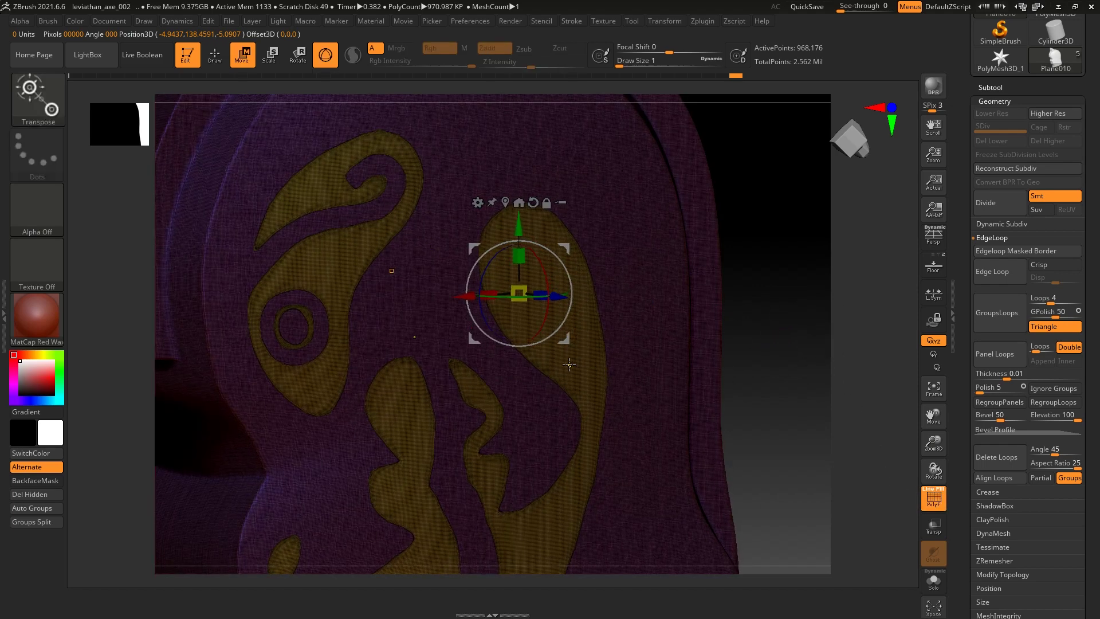
pyautogui.keyDown('ctrl'); pyautogui.click(572, 363); pyautogui.keyUp('ctrl')
pyautogui.click(924, 503)
pyautogui.moveTo(832, 385)
pyautogui.keyDown('alt'); pyautogui.mouseDown()
pyautogui.moveTo(899, 406)
pyautogui.moveTo(327, 363)
pyautogui.mouseUp(); pyautogui.keyUp('alt')
pyautogui.hotkey('shift', 'f')
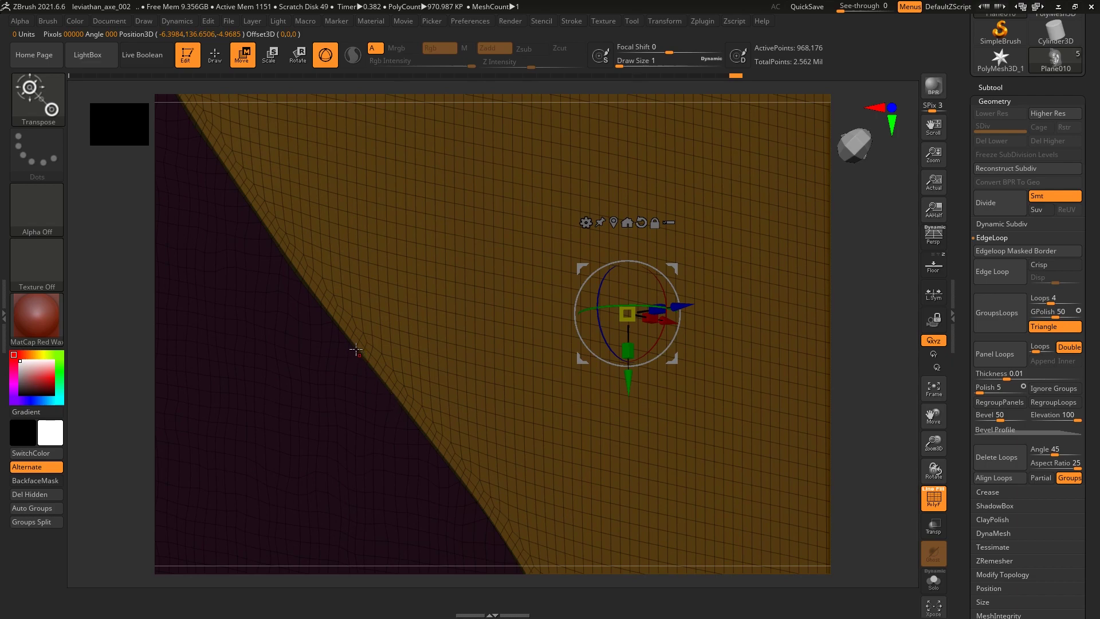
# Pull the unmasked pattern polygroup out along the gizmo's blue axis
pyautogui.moveTo(826, 392); pyautogui.dragTo(813, 390)
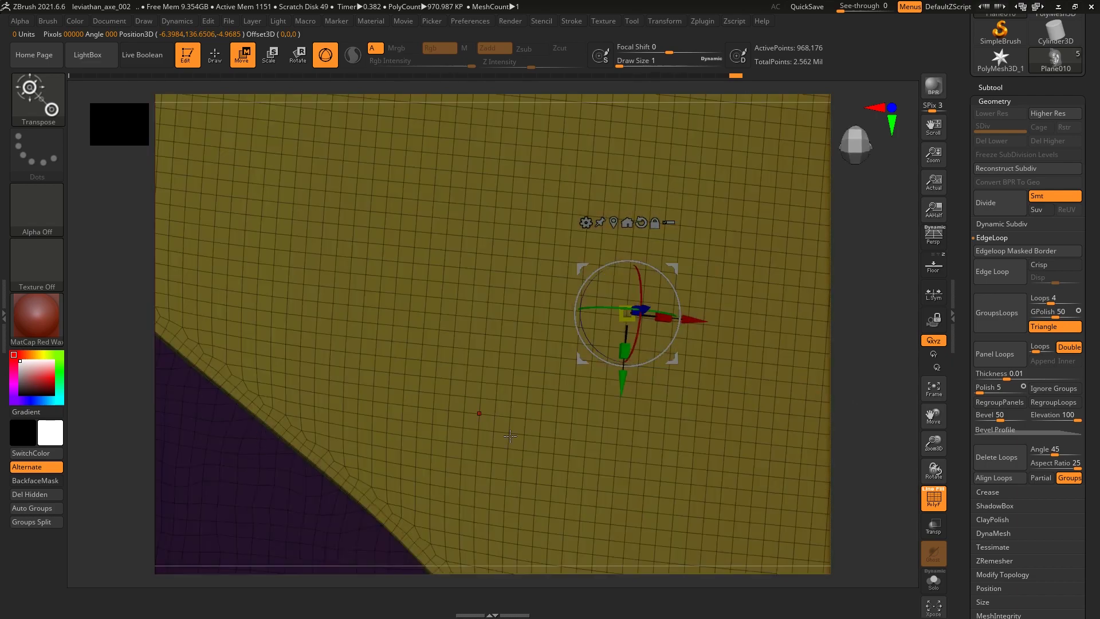
pyautogui.moveTo(908, 399)
pyautogui.mouseDown()
pyautogui.moveTo(857, 307)
pyautogui.moveTo(813, 326)
pyautogui.mouseUp()
pyautogui.hotkey('shift', 'f')
pyautogui.moveTo(688, 324); pyautogui.dragTo(668, 320)
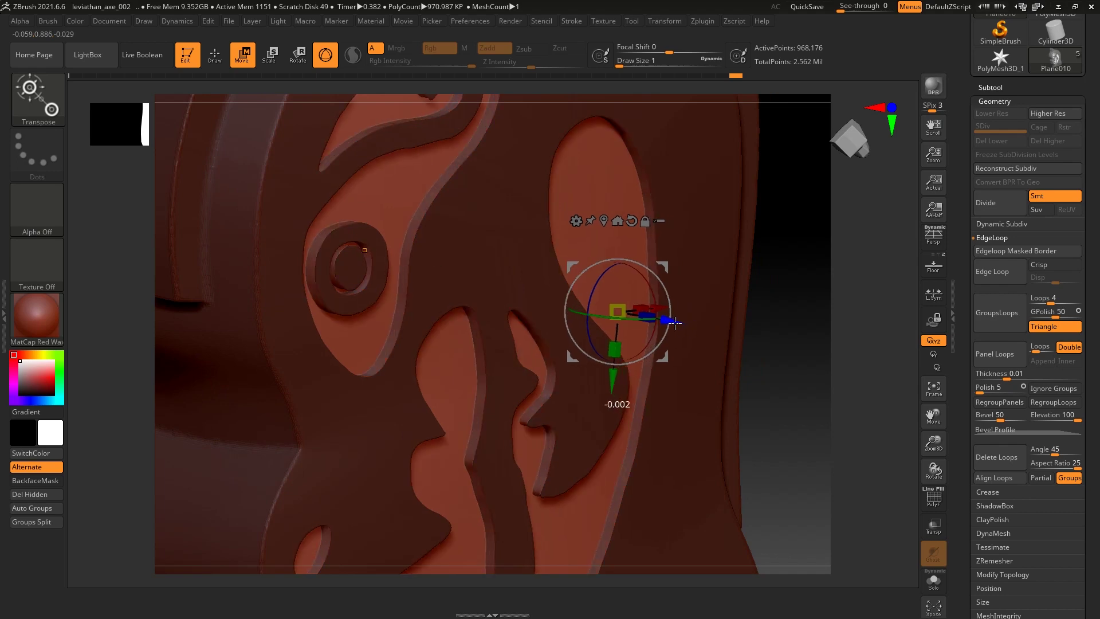
pyautogui.moveTo(768, 321); pyautogui.dragTo(757, 304)
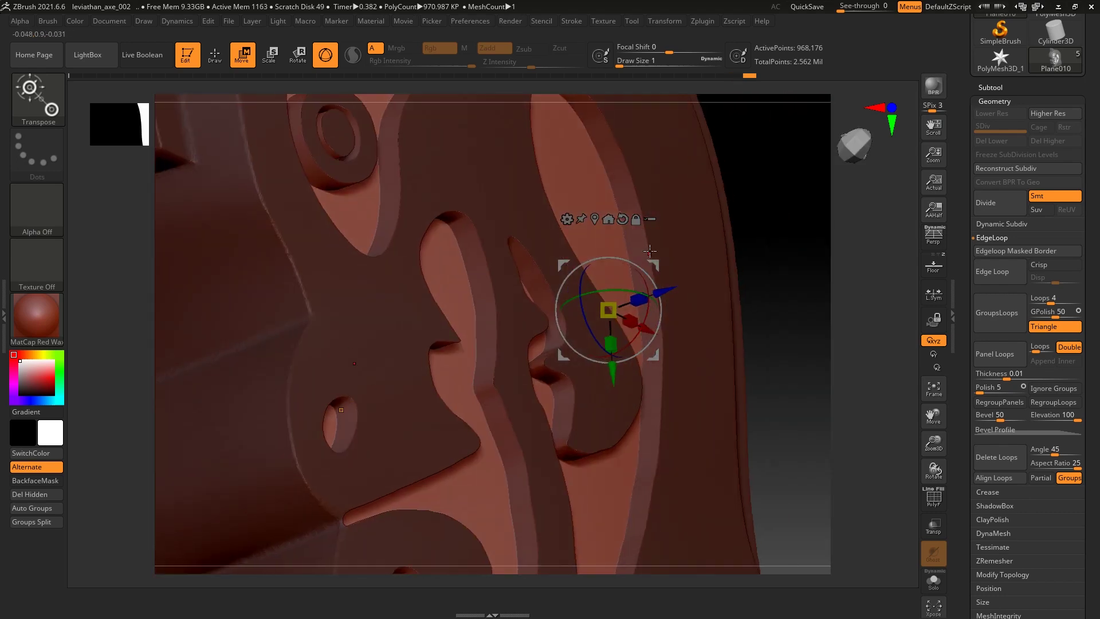
pyautogui.moveTo(650, 251)
pyautogui.mouseDown()
pyautogui.moveTo(793, 265)
pyautogui.moveTo(801, 283)
pyautogui.moveTo(812, 267)
pyautogui.moveTo(864, 314)
pyautogui.moveTo(844, 298)
pyautogui.moveTo(786, 309)
pyautogui.moveTo(797, 298)
pyautogui.moveTo(783, 278)
pyautogui.moveTo(893, 293)
pyautogui.moveTo(859, 317)
pyautogui.mouseUp()
# Zoom in on the extruded panels, toggling the polygroup wireframe to inspect them
pyautogui.press('q')
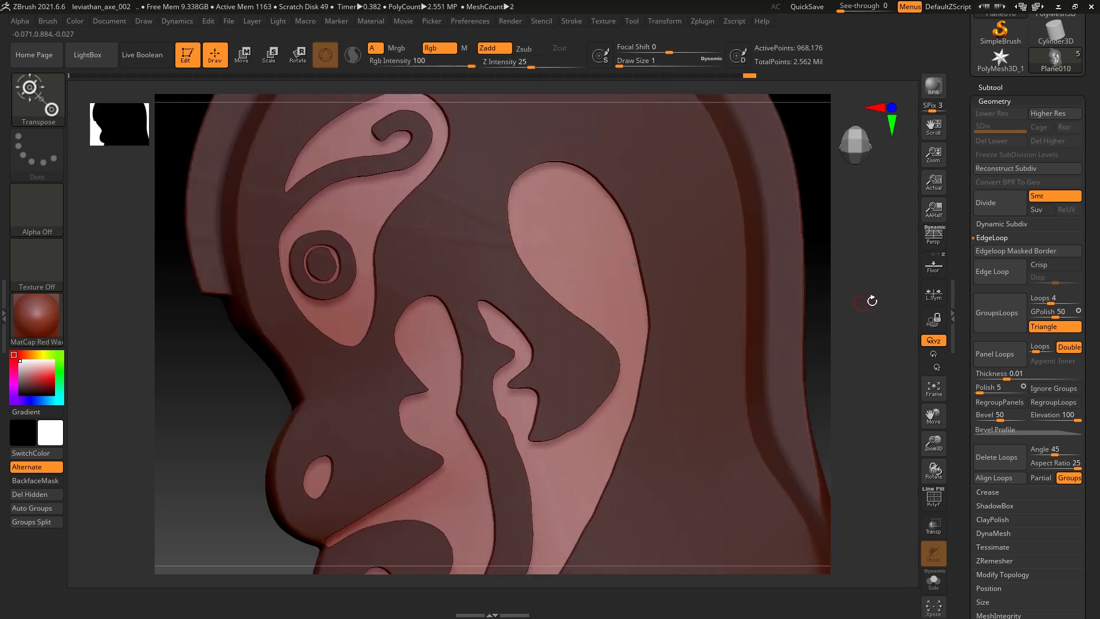
pyautogui.moveTo(835, 352)
pyautogui.keyDown('alt'); pyautogui.mouseDown()
pyautogui.moveTo(852, 295)
pyautogui.moveTo(856, 331)
pyautogui.moveTo(522, 347)
pyautogui.mouseUp(); pyautogui.keyUp('alt')
pyautogui.moveTo(717, 322)
pyautogui.mouseDown(button='right')
pyautogui.moveTo(858, 262)
pyautogui.moveTo(662, 384)
pyautogui.mouseUp(button='right')
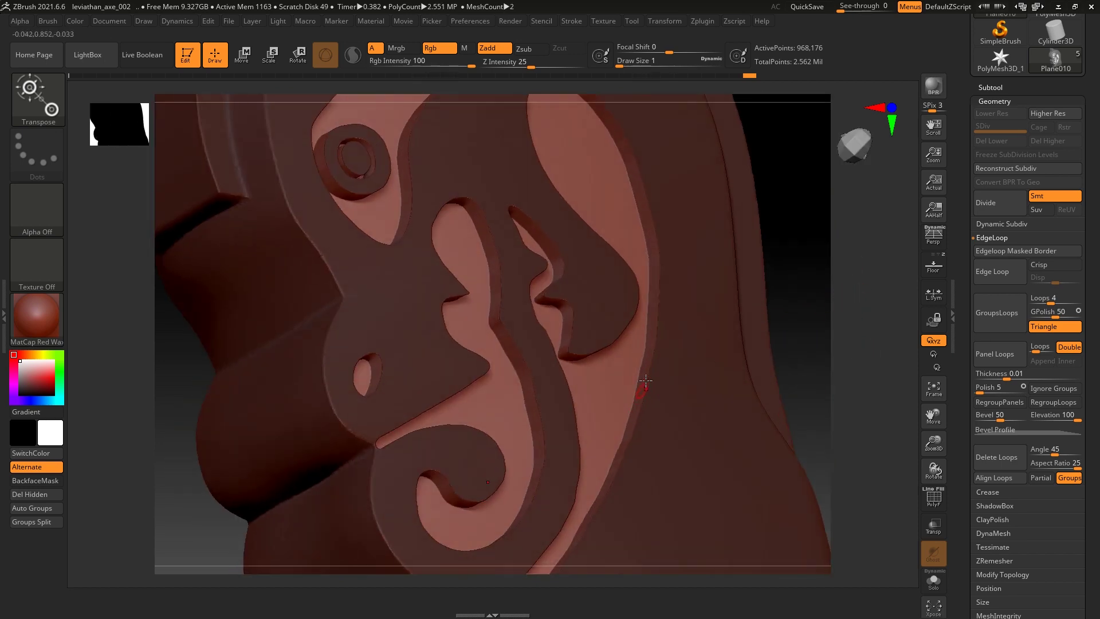
pyautogui.moveTo(796, 220)
pyautogui.mouseDown(button='right')
pyautogui.moveTo(850, 432)
pyautogui.moveTo(893, 475)
pyautogui.mouseUp(button='right')
pyautogui.click(934, 497)
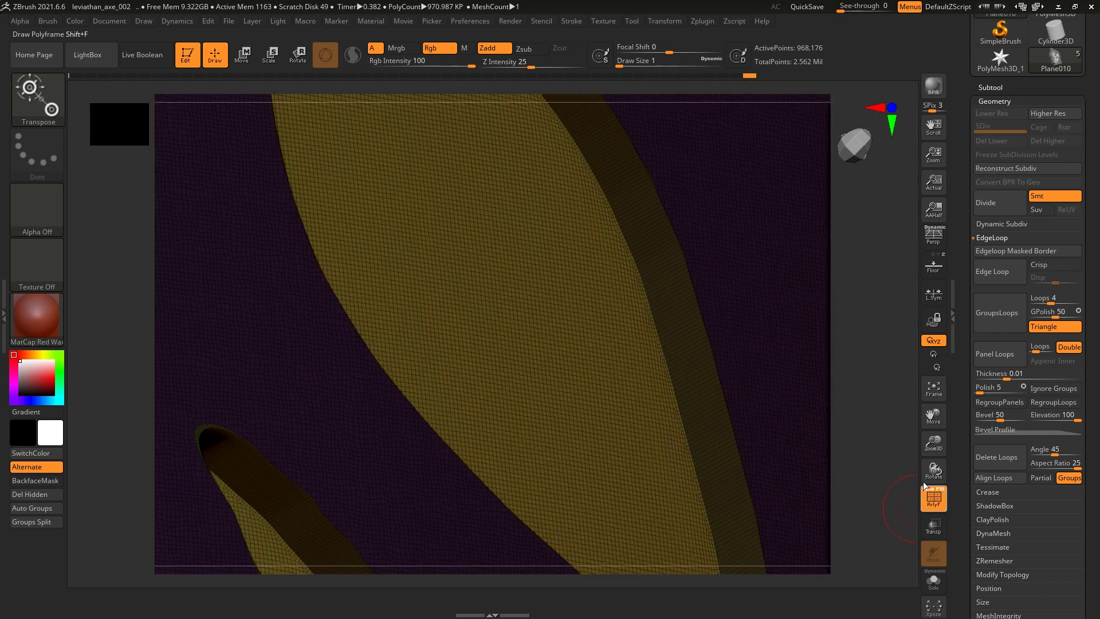
pyautogui.moveTo(871, 372)
pyautogui.keyDown('alt'); pyautogui.mouseDown(button='right')
pyautogui.moveTo(835, 333)
pyautogui.moveTo(676, 300)
pyautogui.mouseUp(button='right'); pyautogui.keyUp('alt')
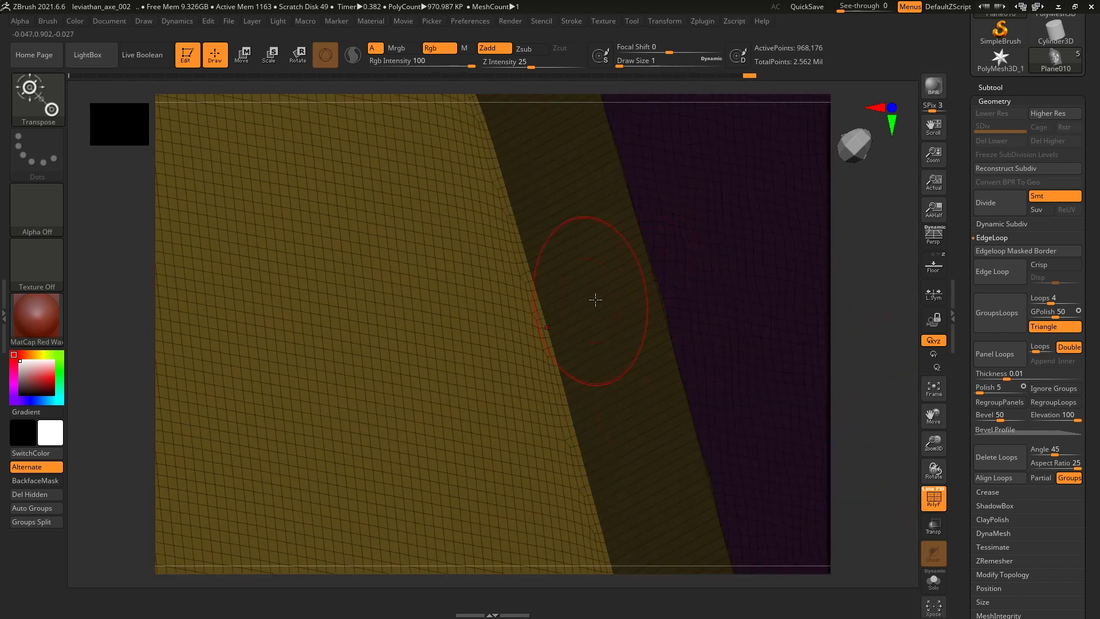
pyautogui.moveTo(898, 409)
pyautogui.keyDown('ctrl'); pyautogui.mouseDown(button='right')
pyautogui.moveTo(831, 302)
pyautogui.moveTo(834, 351)
pyautogui.mouseUp(button='right'); pyautogui.keyUp('ctrl')
pyautogui.hotkey('shift', 'f')
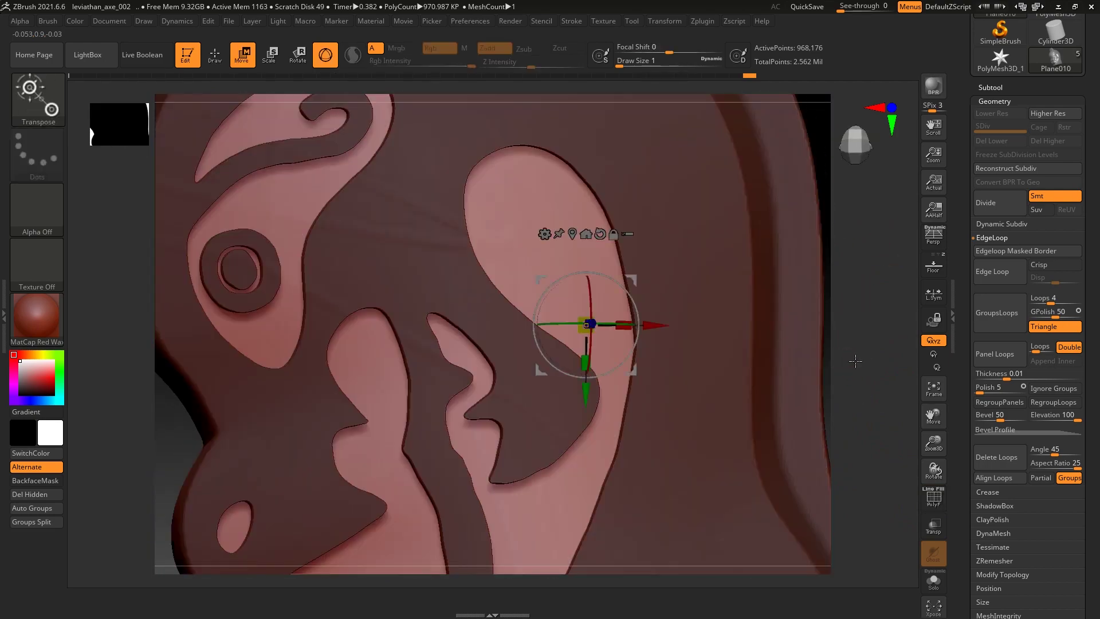
pyautogui.keyDown('shift'); pyautogui.moveTo(859, 369); pyautogui.dragTo(847, 351); pyautogui.keyUp('shift')
# Clear the mask from the sculpt
pyautogui.press('w')
pyautogui.keyDown('ctrl'); pyautogui.moveTo(847, 356); pyautogui.dragTo(828, 285, button='right'); pyautogui.keyUp('ctrl')
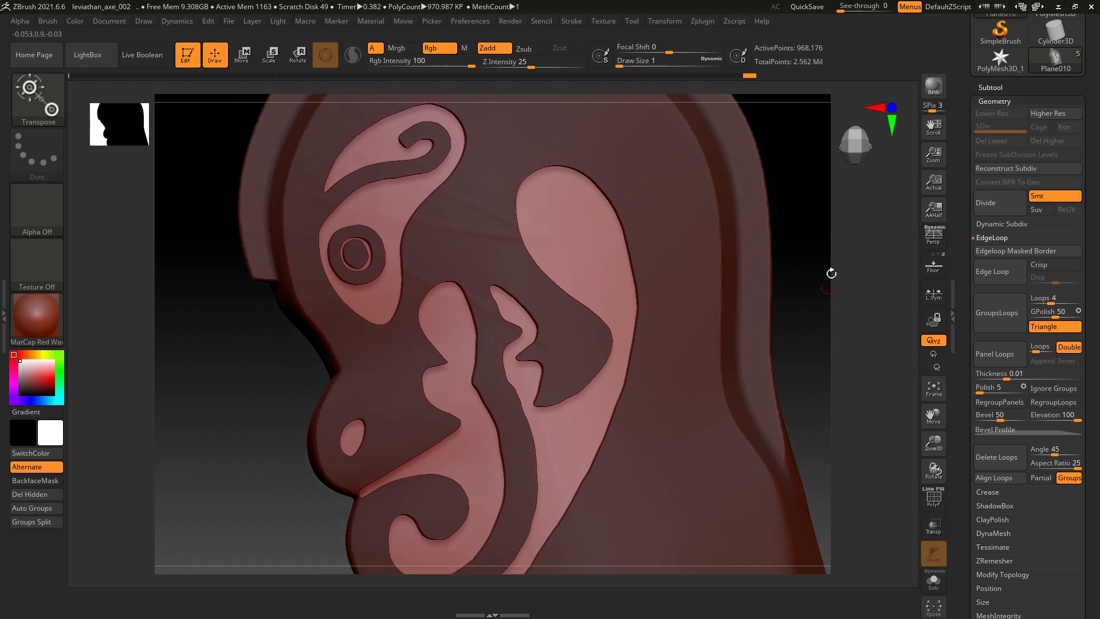
pyautogui.moveTo(812, 336)
pyautogui.mouseDown()
pyautogui.moveTo(860, 273)
pyautogui.moveTo(862, 327)
pyautogui.moveTo(795, 315)
pyautogui.moveTo(820, 341)
pyautogui.mouseUp()
pyautogui.keyDown('ctrl'); pyautogui.click(820, 340); pyautogui.keyUp('ctrl')
pyautogui.press('w')
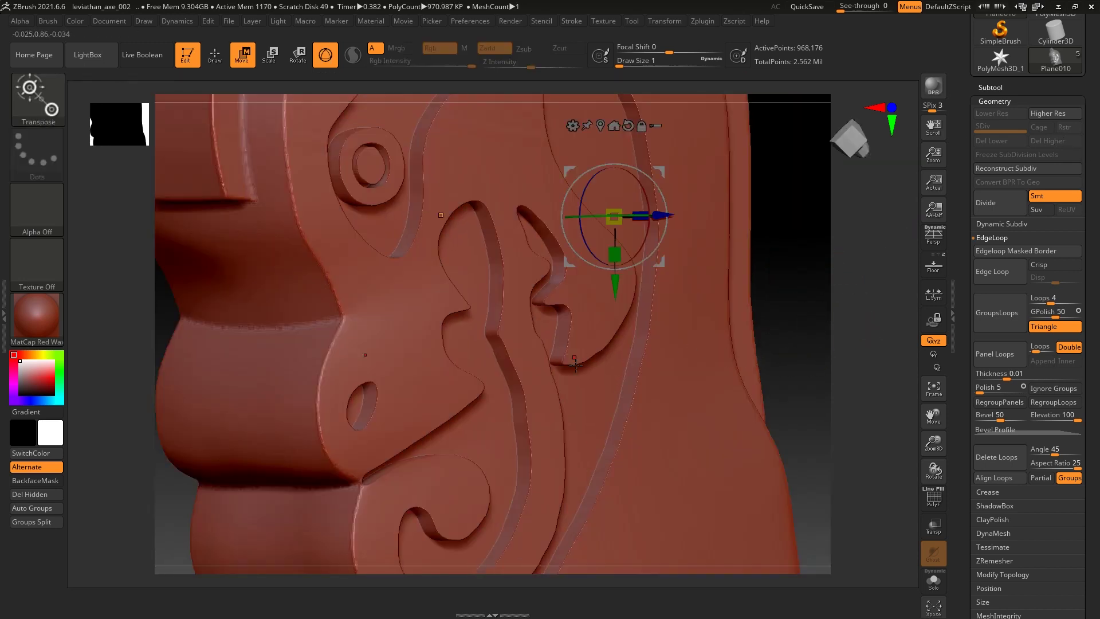
# Select the hPolish brush with Alpha 28
pyautogui.press('q')
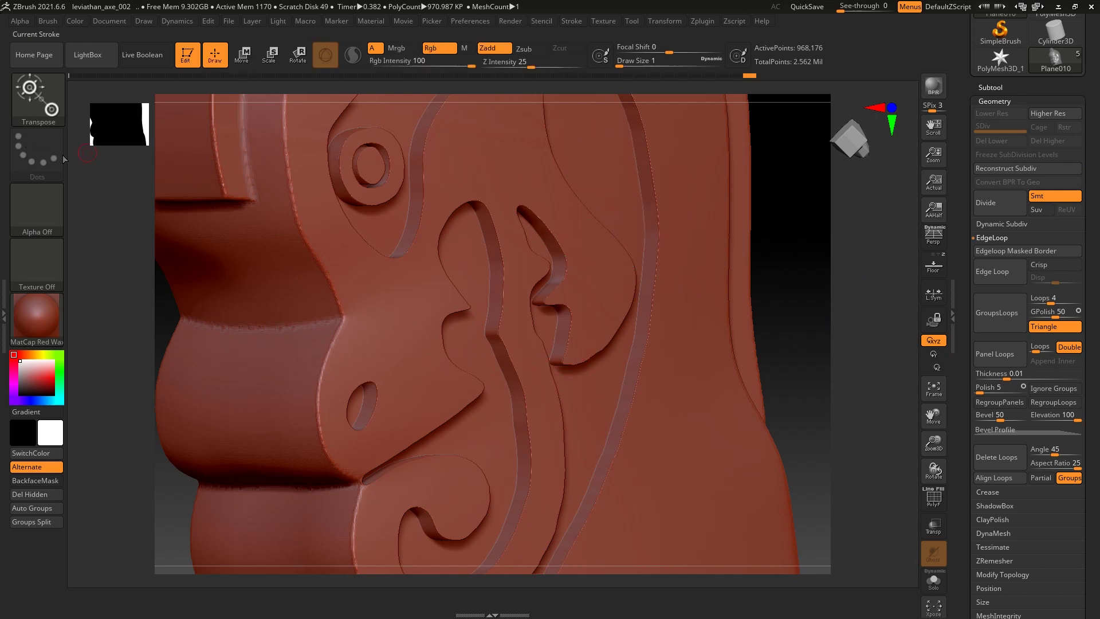
pyautogui.press('b')
pyautogui.press('h')
pyautogui.press('p')
pyautogui.click(36, 207)
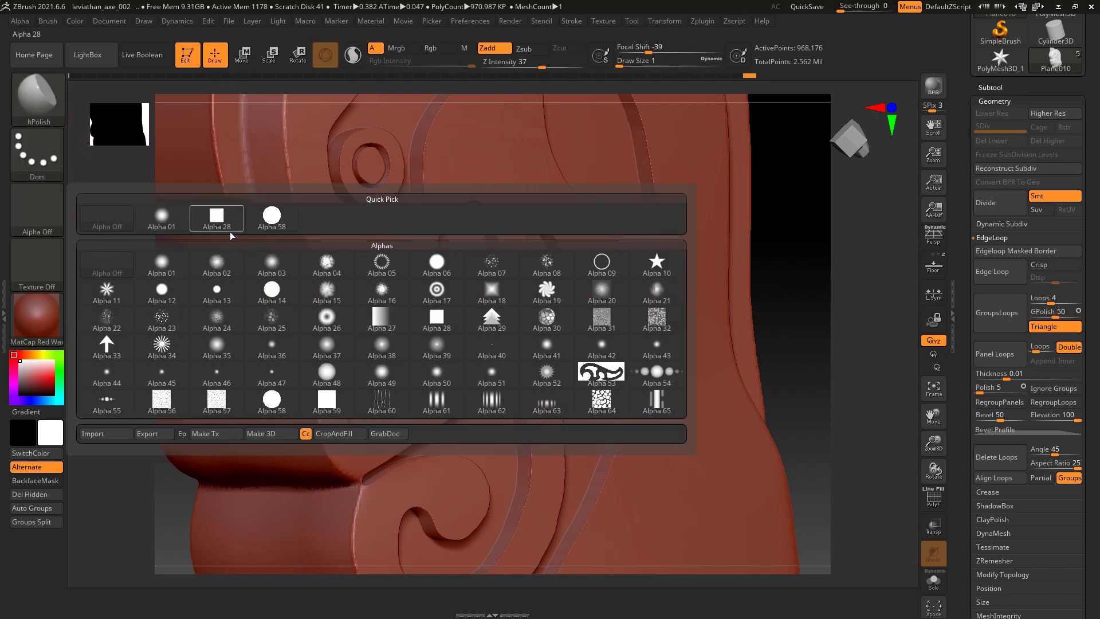
pyautogui.click(210, 224)
# Enlarge the brush and frame a front view to examine the relief's side edges
pyautogui.moveTo(801, 241); pyautogui.dragTo(516, 352)
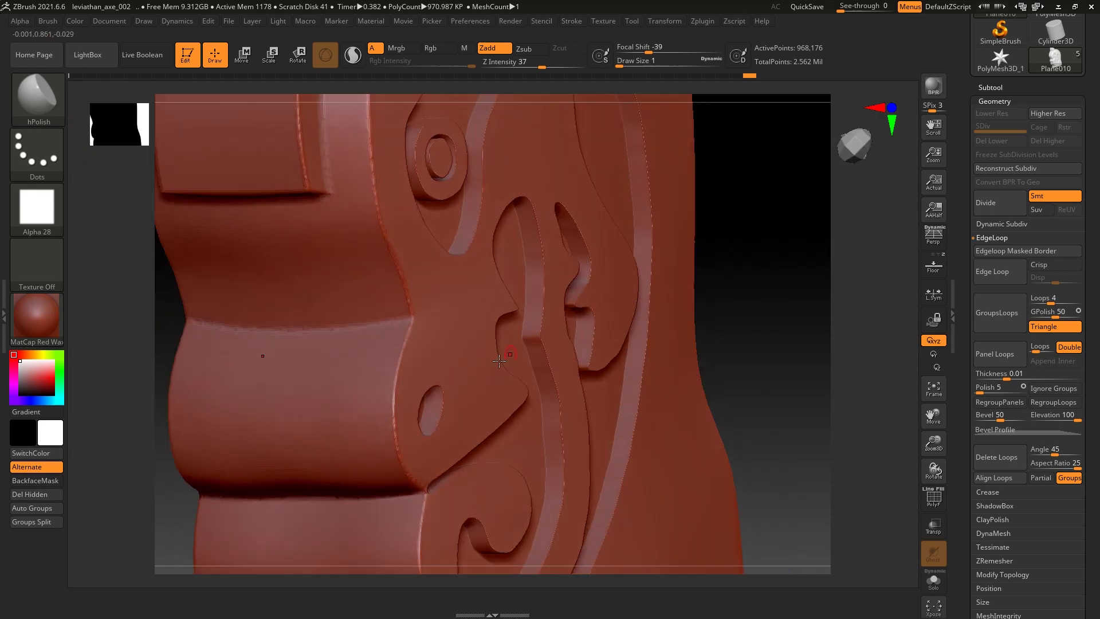
pyautogui.press(']')
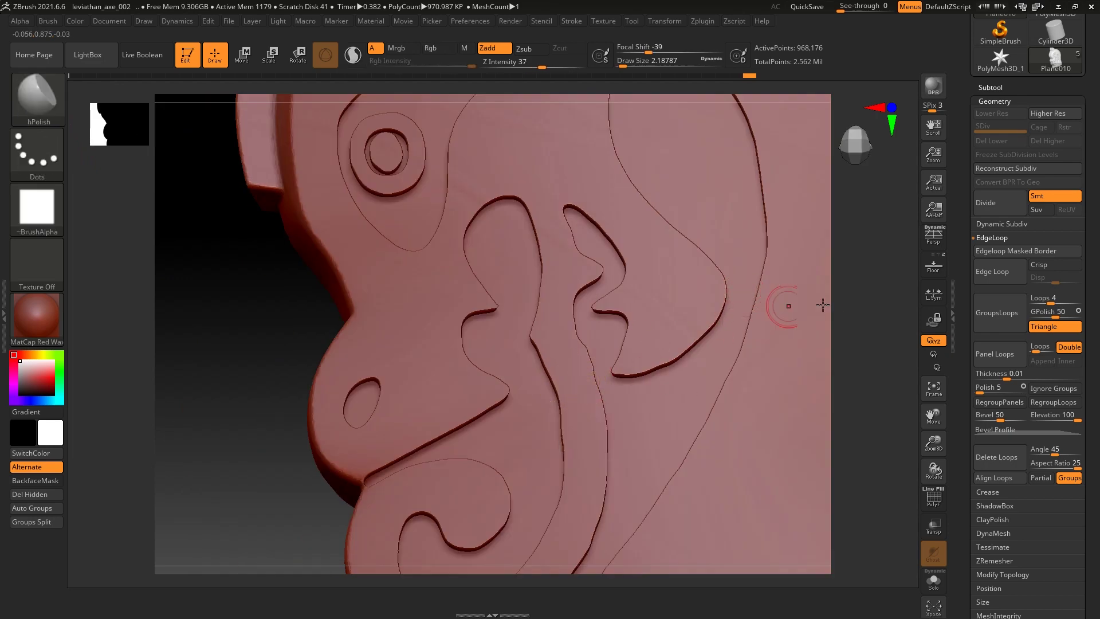
pyautogui.keyDown('ctrl'); pyautogui.click(903, 320); pyautogui.keyUp('ctrl')
pyautogui.keyDown('alt'); pyautogui.moveTo(903, 320); pyautogui.dragTo(565, 401); pyautogui.keyUp('alt')
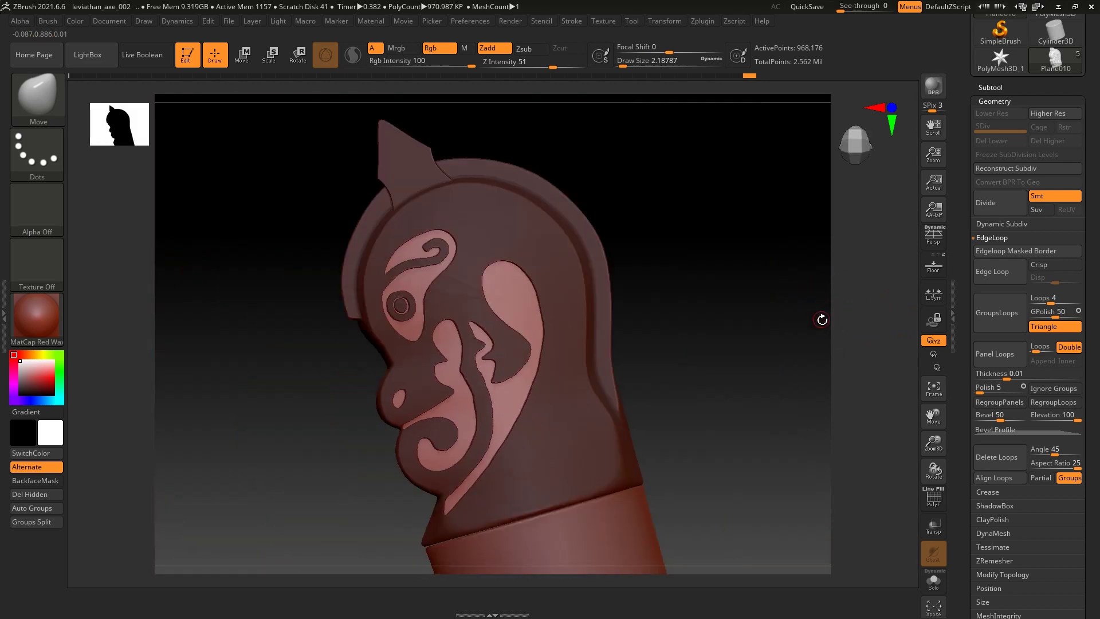
pyautogui.moveTo(845, 319)
pyautogui.mouseDown()
pyautogui.moveTo(902, 308)
pyautogui.moveTo(848, 302)
pyautogui.moveTo(905, 267)
pyautogui.mouseUp()
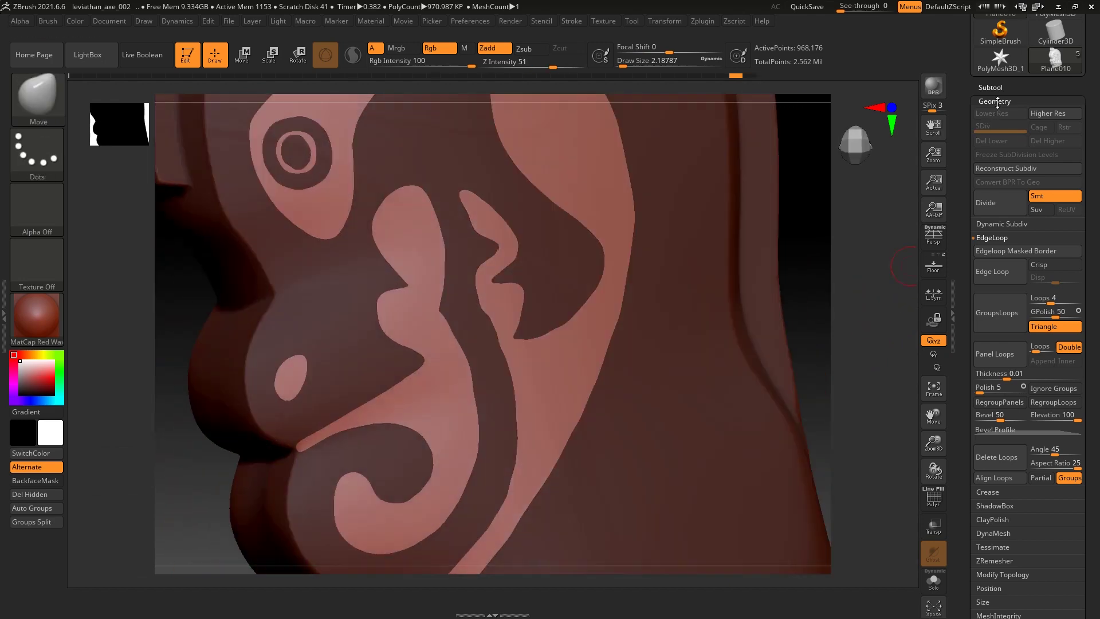
# Apply a -4 Inflate from Tool > Deformation to the relief
pyautogui.click(978, 255)
pyautogui.click(1020, 227)
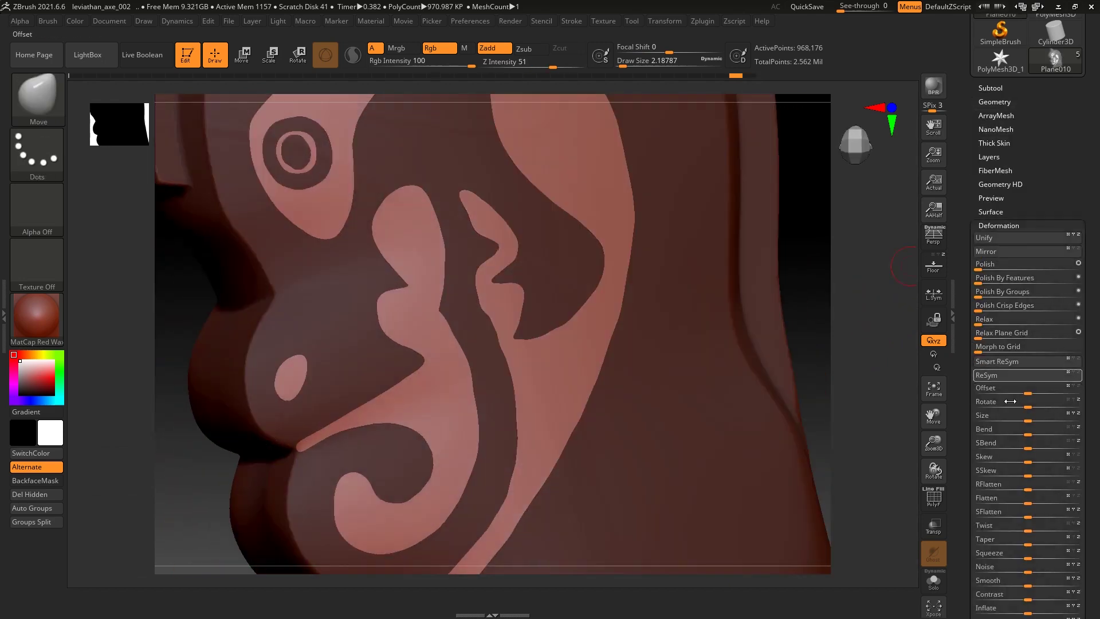
pyautogui.scroll(-3, 1094, 481)
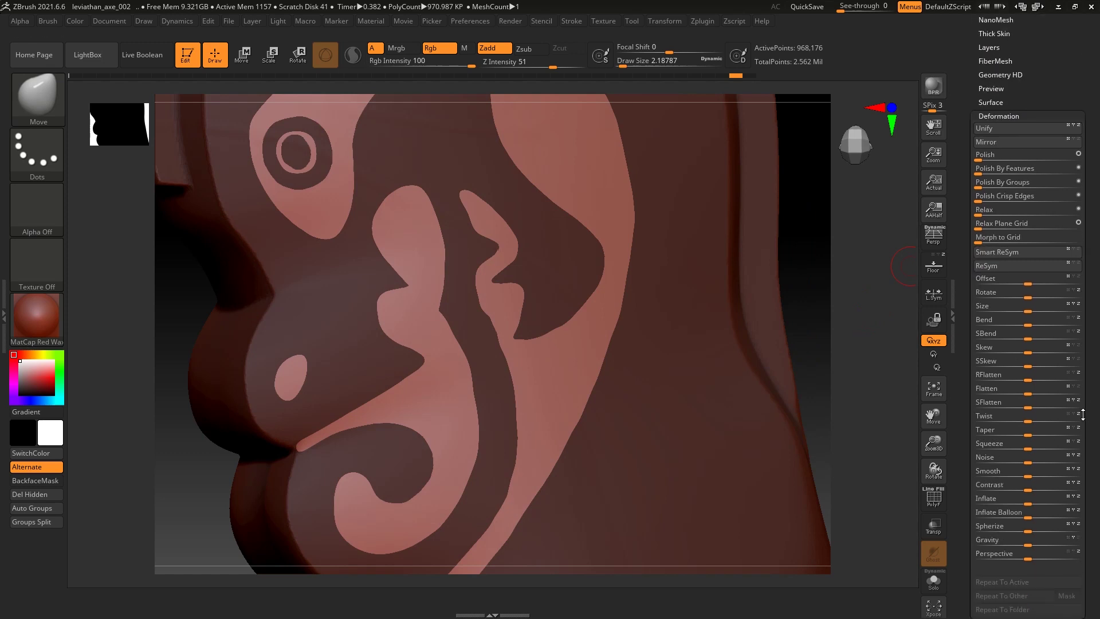
pyautogui.moveTo(1026, 502); pyautogui.dragTo(1024, 502)
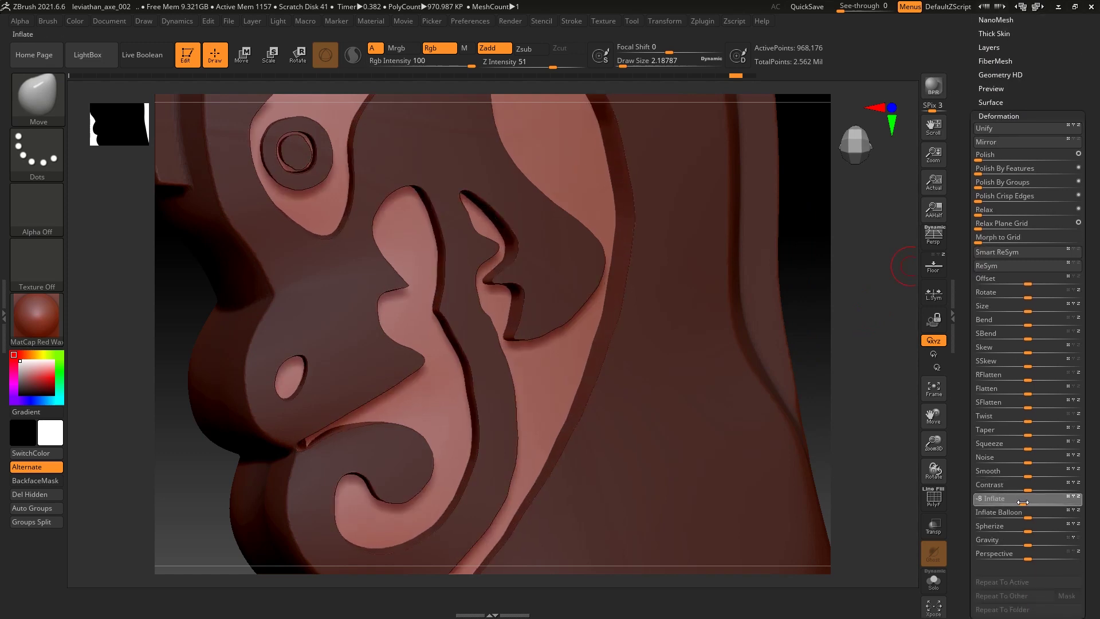
# Nudge the relief along its depth with Transpose and bring up the axe reference image
pyautogui.hotkey('ctrl', 'z')
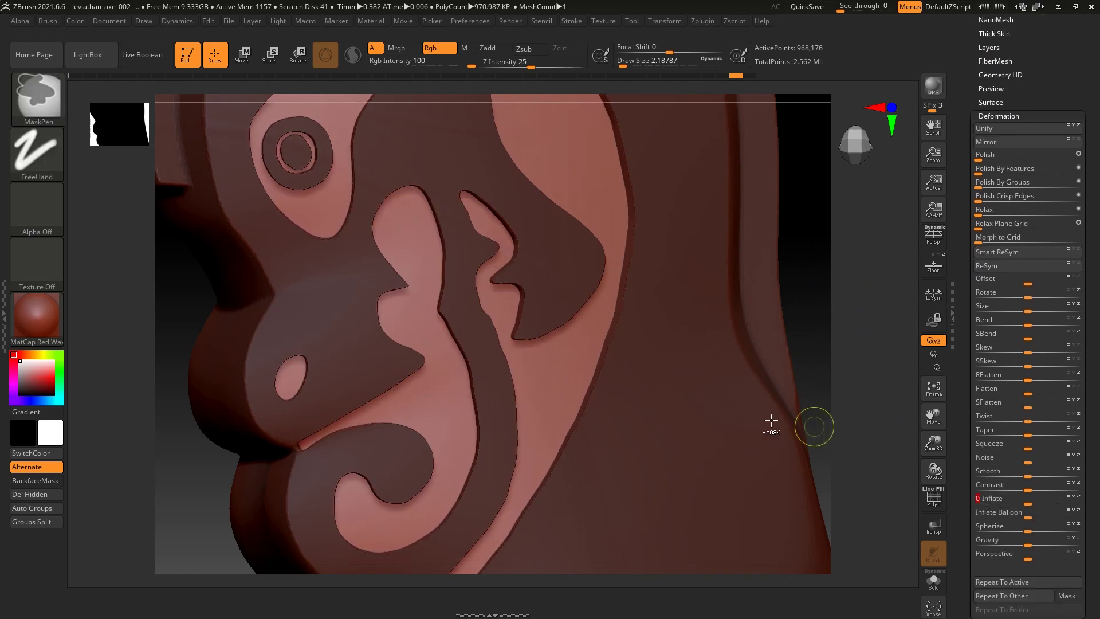
pyautogui.press('w')
pyautogui.moveTo(653, 332); pyautogui.dragTo(847, 270)
pyautogui.moveTo(631, 199); pyautogui.dragTo(633, 192)
pyautogui.moveTo(766, 197)
pyautogui.mouseDown()
pyautogui.moveTo(814, 269)
pyautogui.moveTo(745, 298)
pyautogui.mouseUp()
pyautogui.press('super')
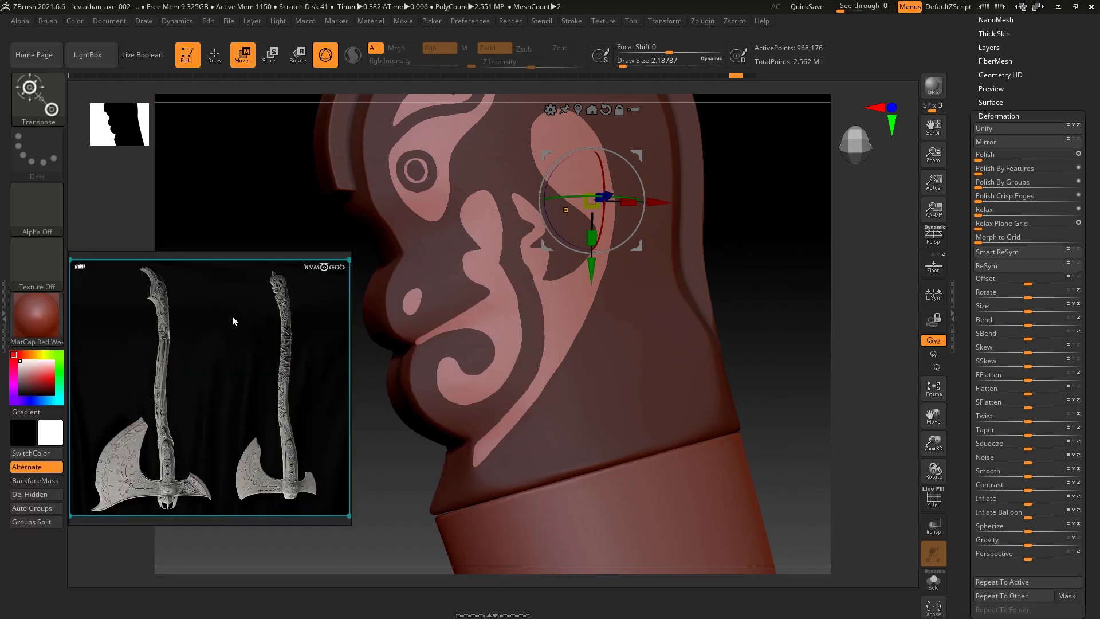
# Zoom the reference onto the carved face and launch the Snipping Tool from Start
pyautogui.scroll(2, 232, 318)
pyautogui.scroll(2, 278, 318)
pyautogui.scroll(2, 233, 402)
pyautogui.scroll(-2, 232, 397)
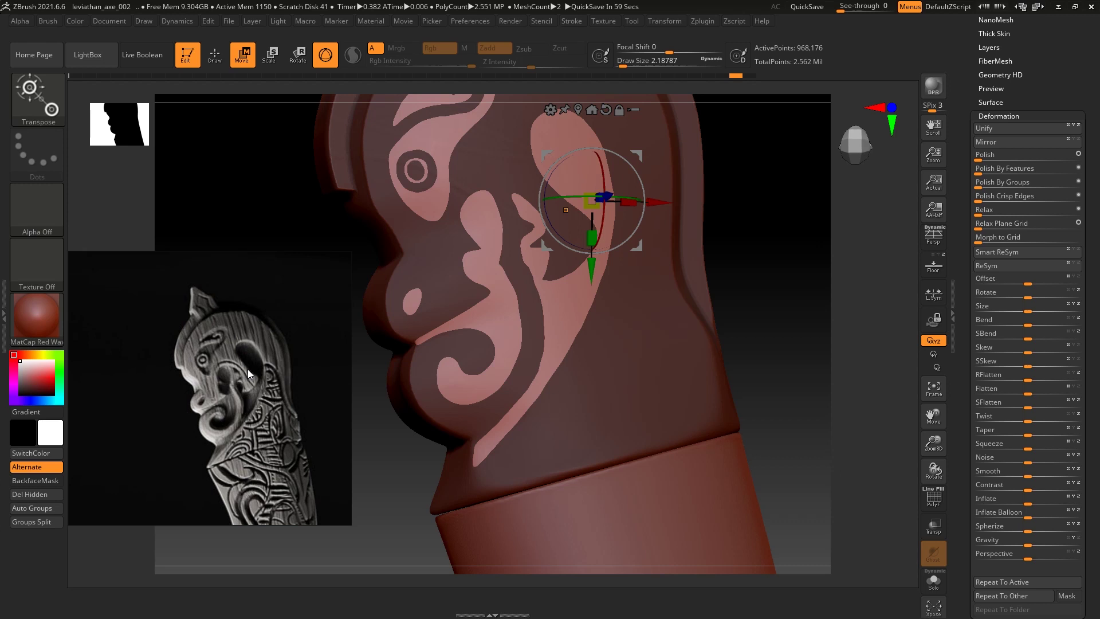
pyautogui.scroll(2, 248, 369)
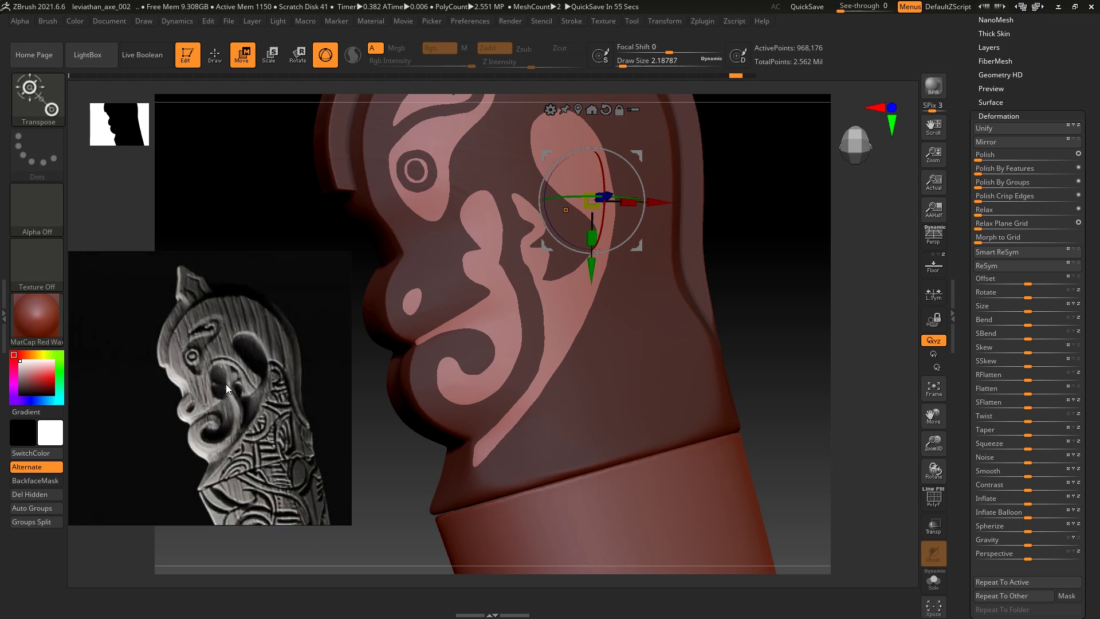
pyautogui.press('super')
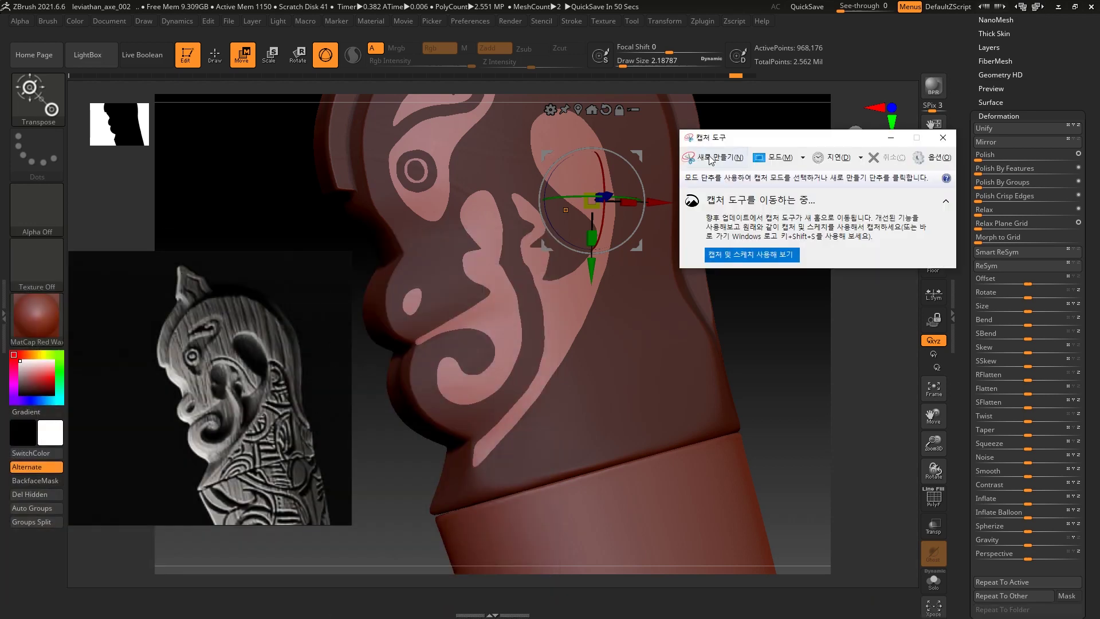
pyautogui.click(713, 157)
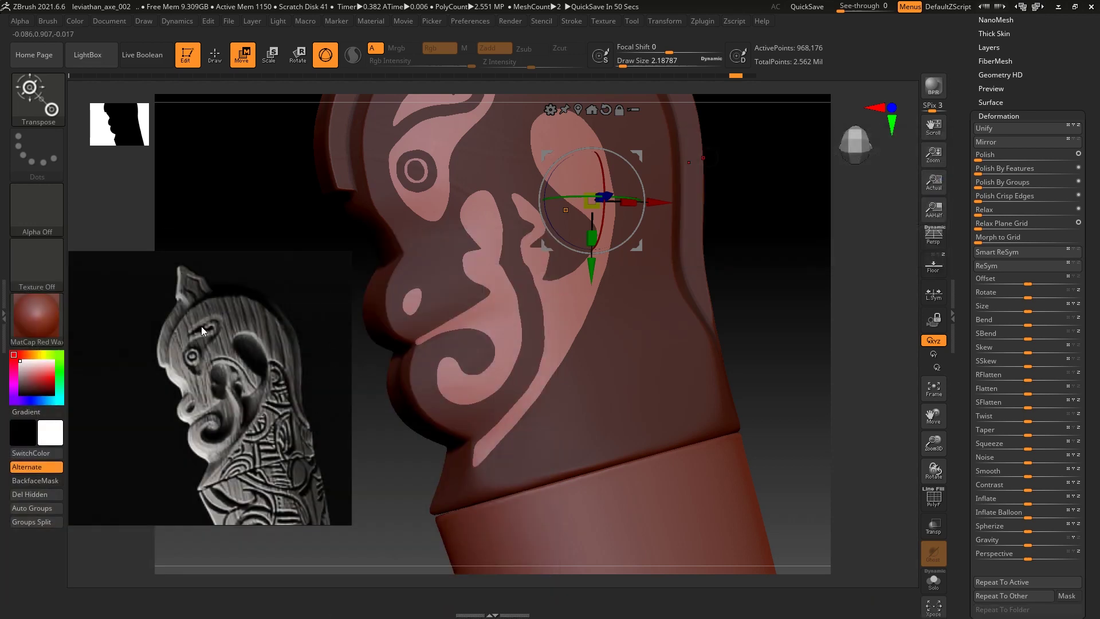
# Snip the sculpt and reference area and scribble red over the carved face
pyautogui.moveTo(99, 217); pyautogui.dragTo(536, 562)
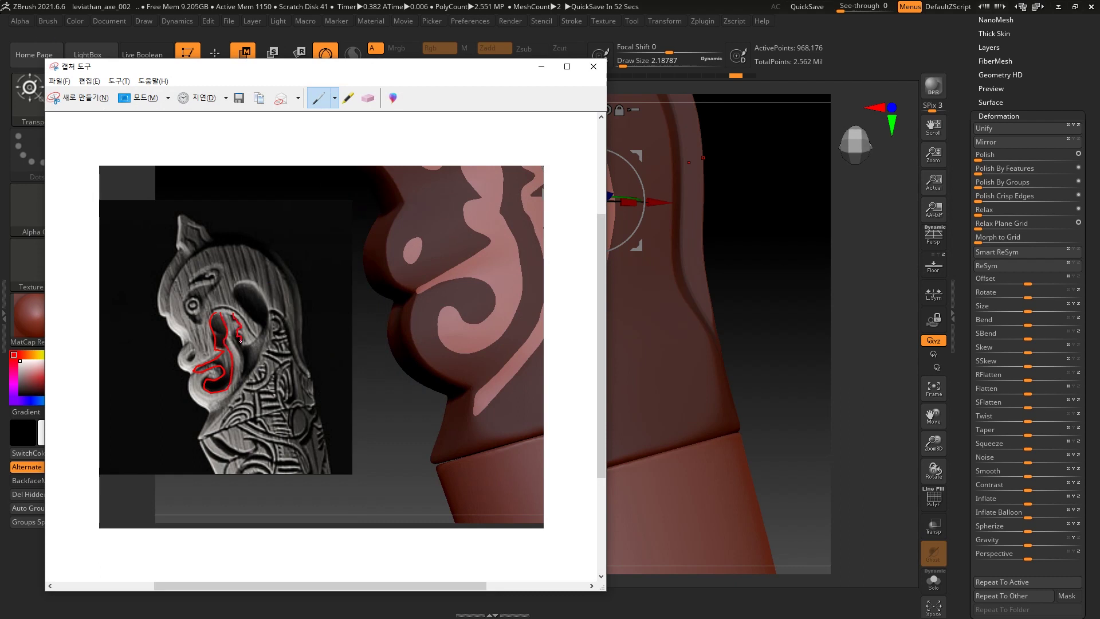
pyautogui.moveTo(256, 356); pyautogui.dragTo(244, 358)
pyautogui.moveTo(253, 271); pyautogui.dragTo(235, 375)
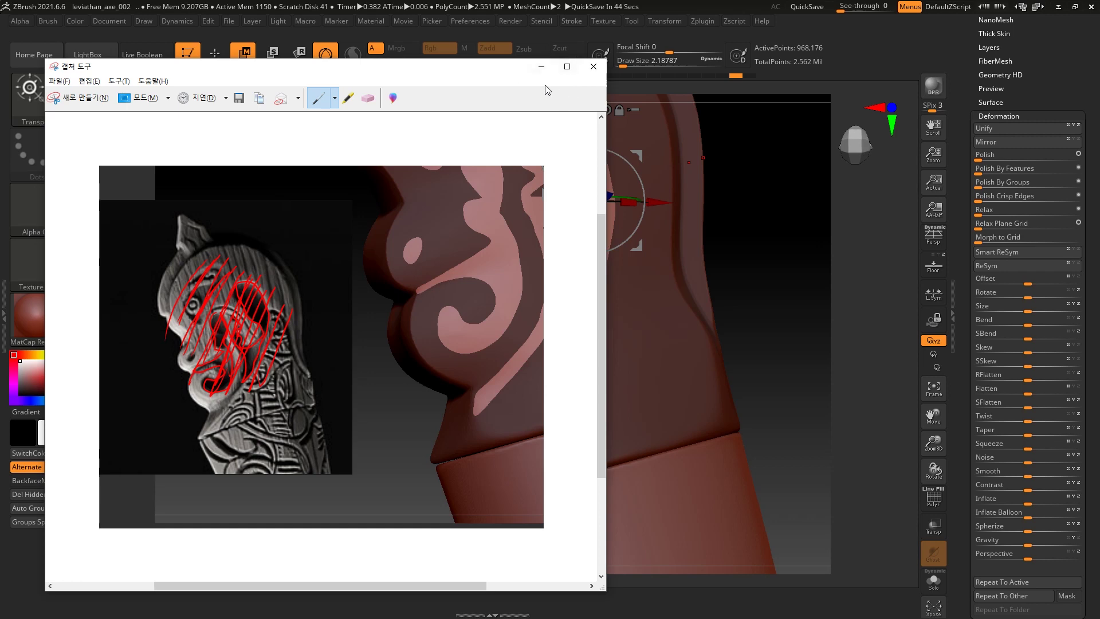
# Compare against ZBrush, erase the red marks, and return to the sculpt
pyautogui.hotkey('alt', 'Tab')
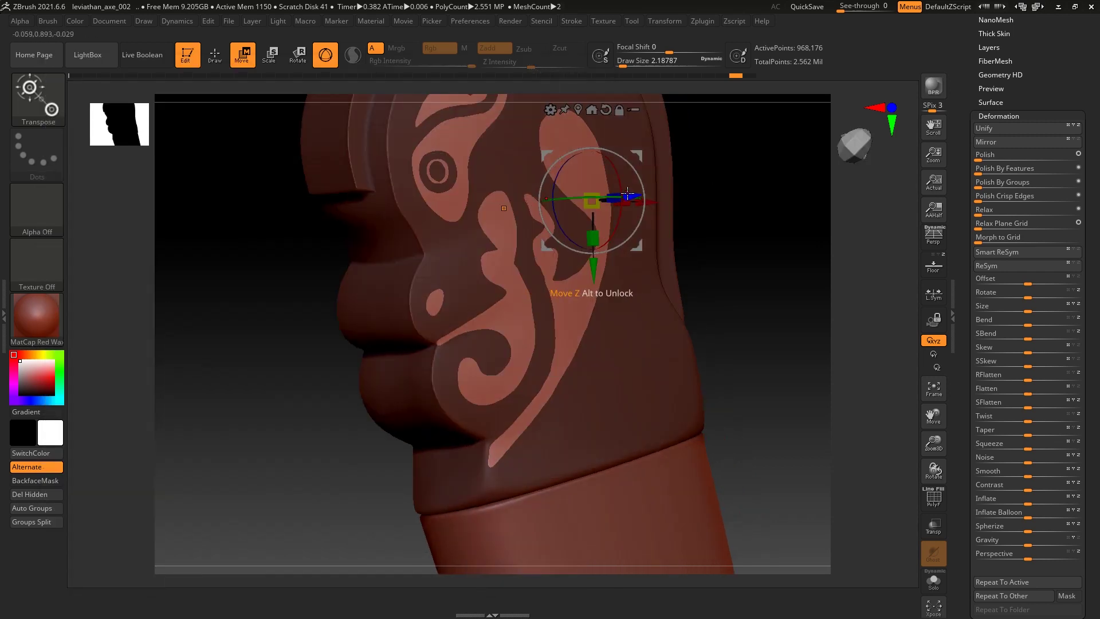
pyautogui.hotkey('alt', 'Tab')
pyautogui.click(369, 99)
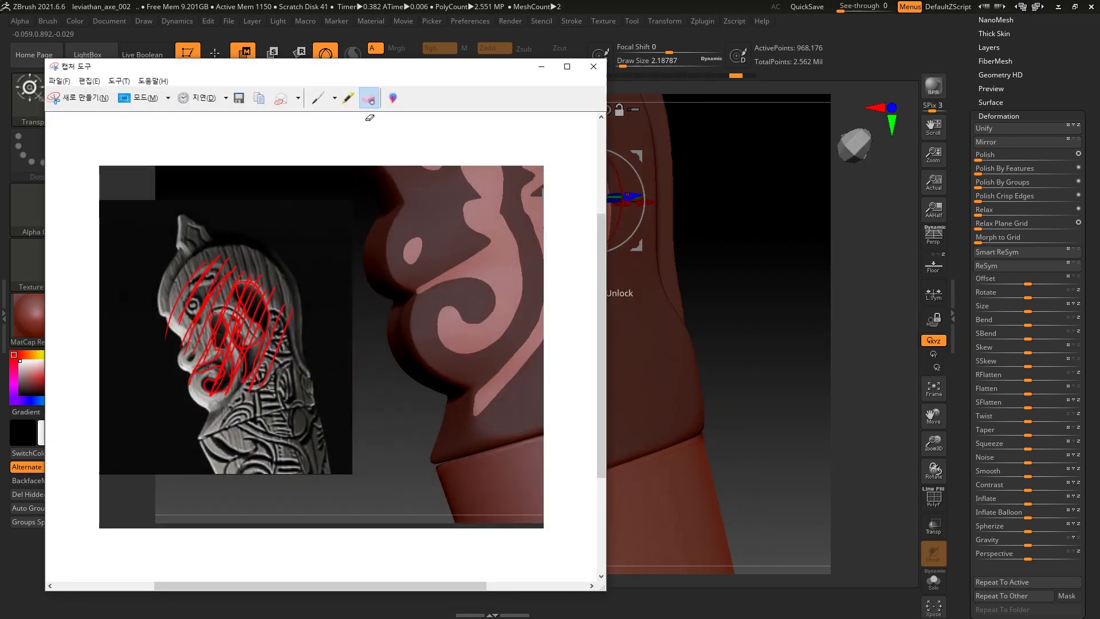
pyautogui.click(229, 296)
pyautogui.hotkey('alt', 'Tab')
pyautogui.hotkey('alt', 'Tab')
pyautogui.hotkey('alt', 'Tab')
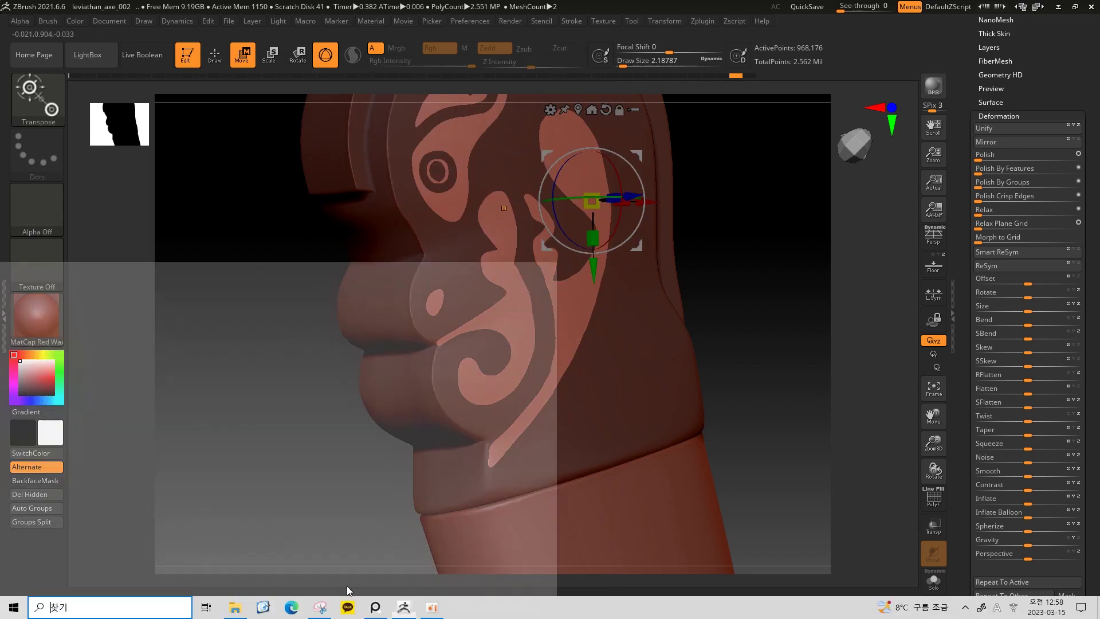
pyautogui.hotkey('alt', 'Tab')
# Deflate the raised pattern slightly with a -2 Inflate
pyautogui.scroll(-2, 291, 397)
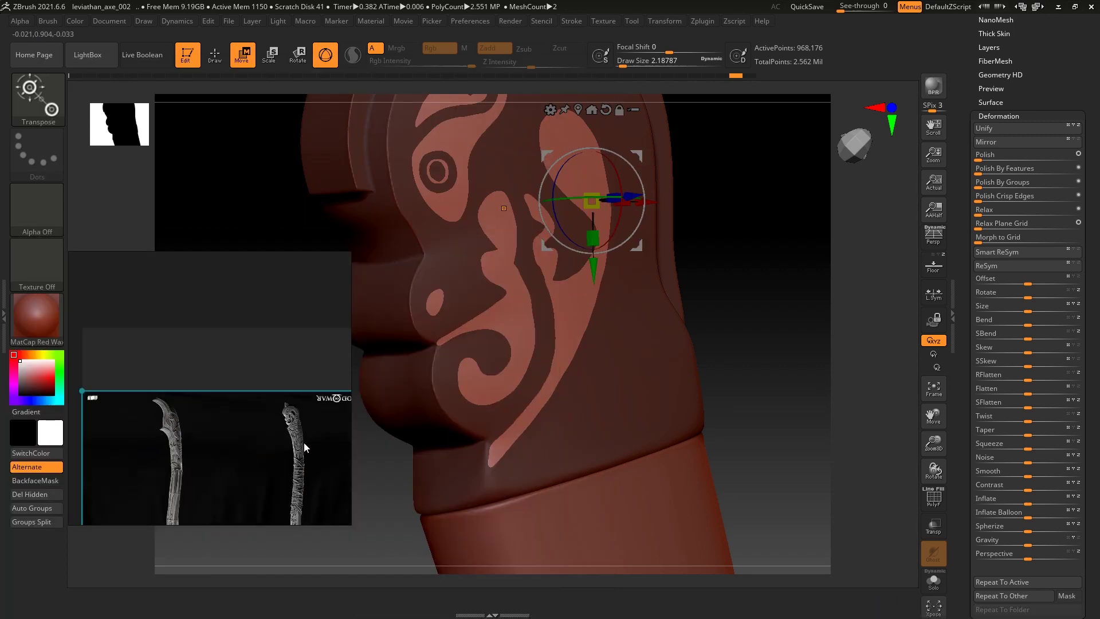
pyautogui.scroll(-3, 160, 353)
pyautogui.scroll(5, 215, 267)
pyautogui.scroll(3, 204, 377)
pyautogui.scroll(2, 225, 349)
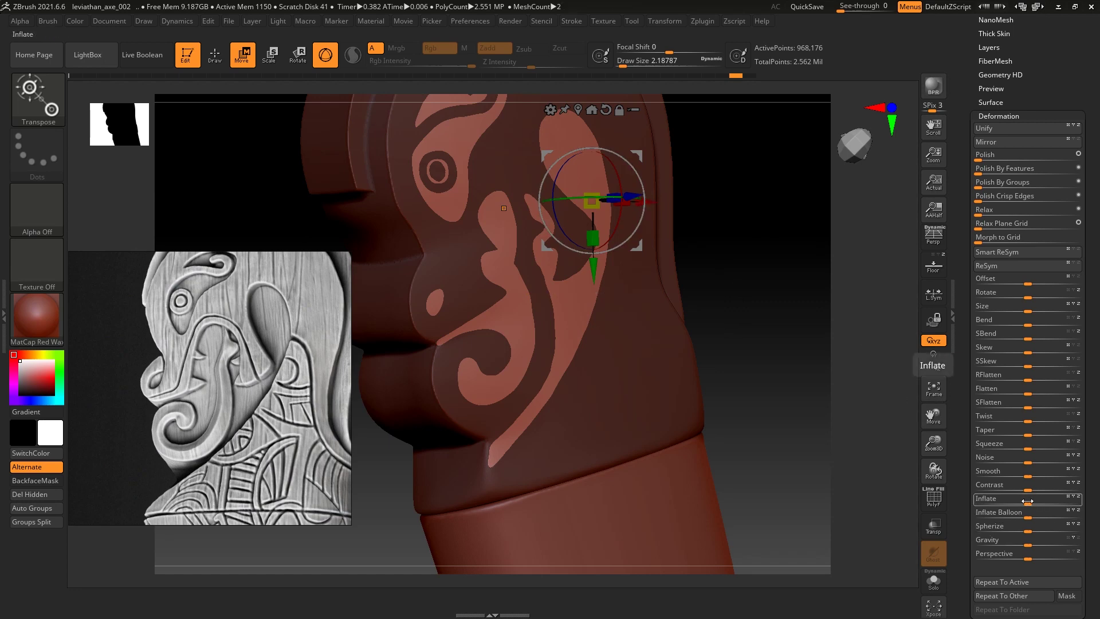
pyautogui.moveTo(1036, 503); pyautogui.dragTo(1036, 503)
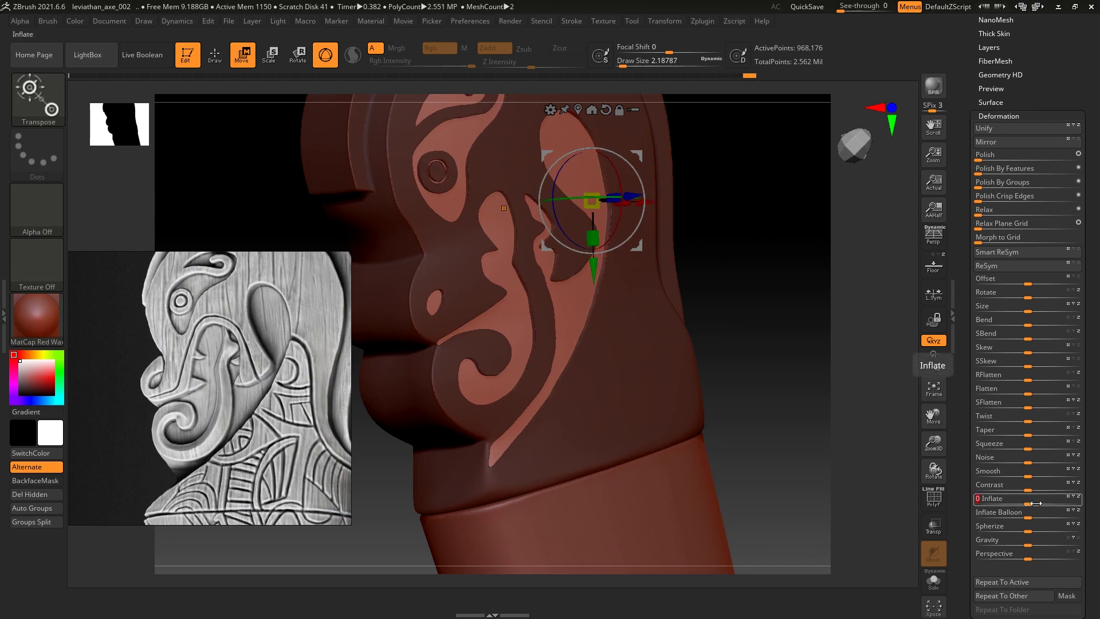
# Deflate the pattern further with a -3 Inflate and inspect the thinner shapes
pyautogui.moveTo(812, 423); pyautogui.dragTo(793, 283)
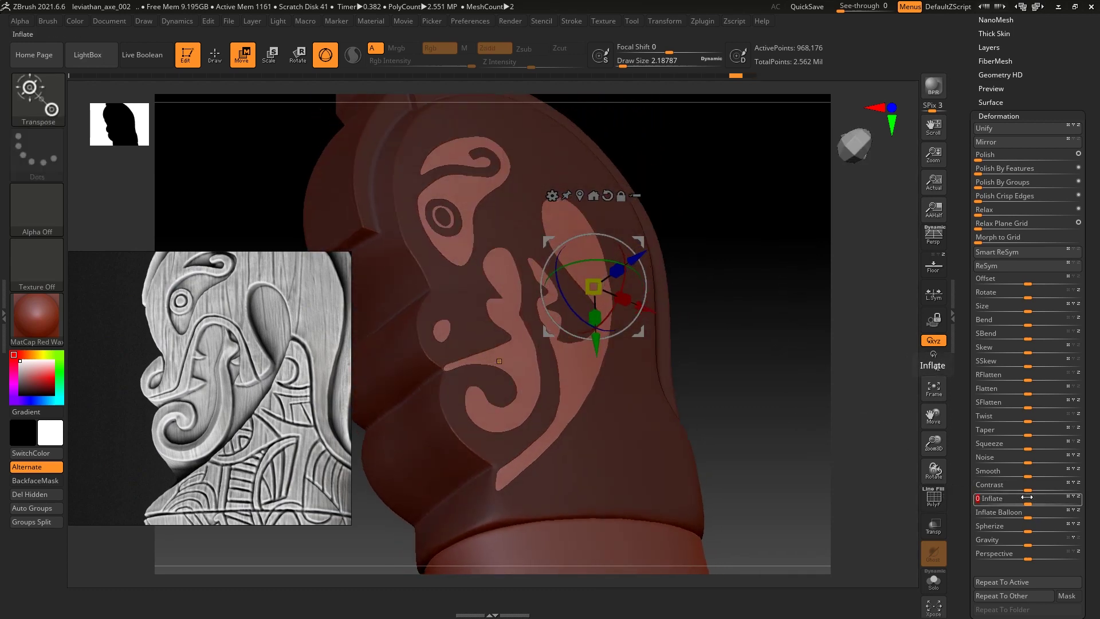
pyautogui.moveTo(1027, 497); pyautogui.dragTo(1026, 497)
pyautogui.moveTo(802, 302)
pyautogui.mouseDown()
pyautogui.moveTo(802, 357)
pyautogui.moveTo(789, 329)
pyautogui.moveTo(780, 359)
pyautogui.moveTo(790, 356)
pyautogui.mouseUp()
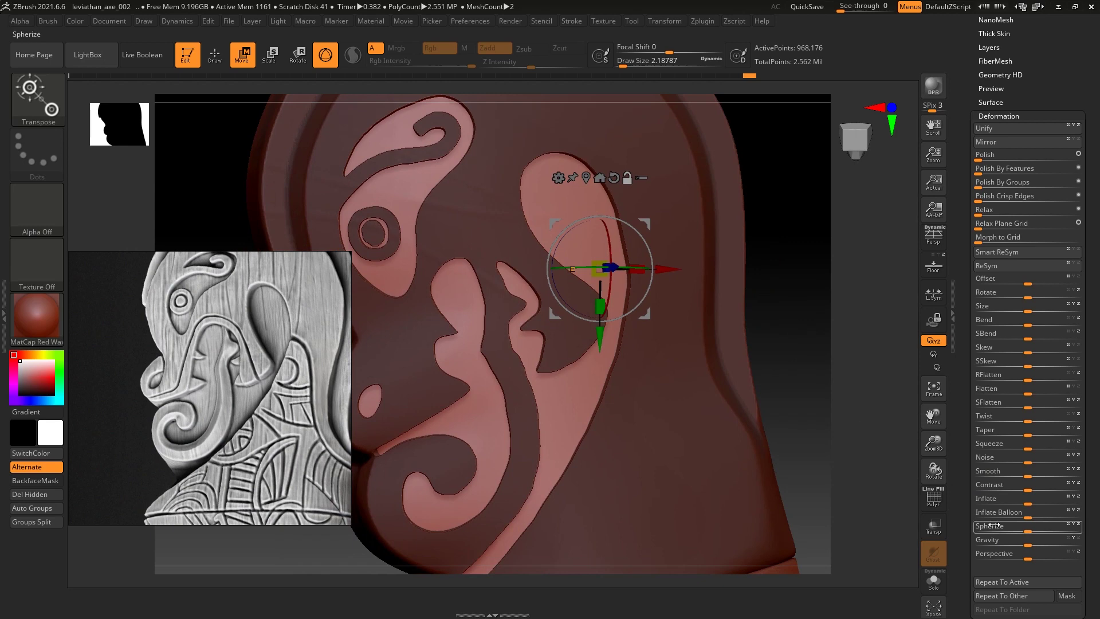
pyautogui.moveTo(819, 409); pyautogui.dragTo(828, 408)
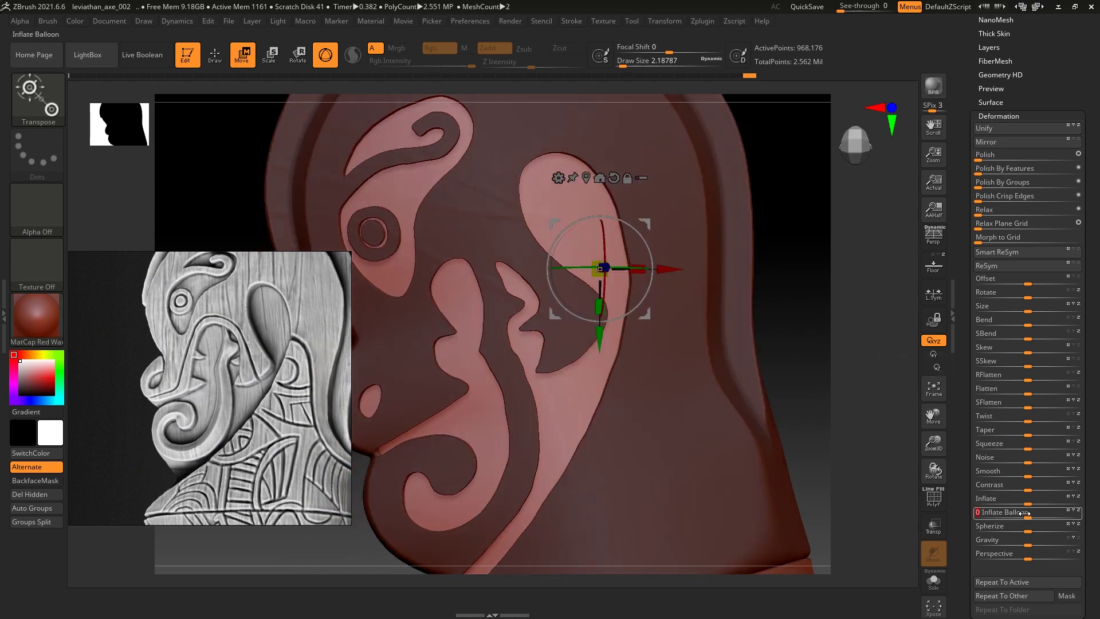
pyautogui.click(1028, 511)
# Apply a -0.2 Inflate Balloon to the pattern and review the whole axe head
pyautogui.write('-0.2')
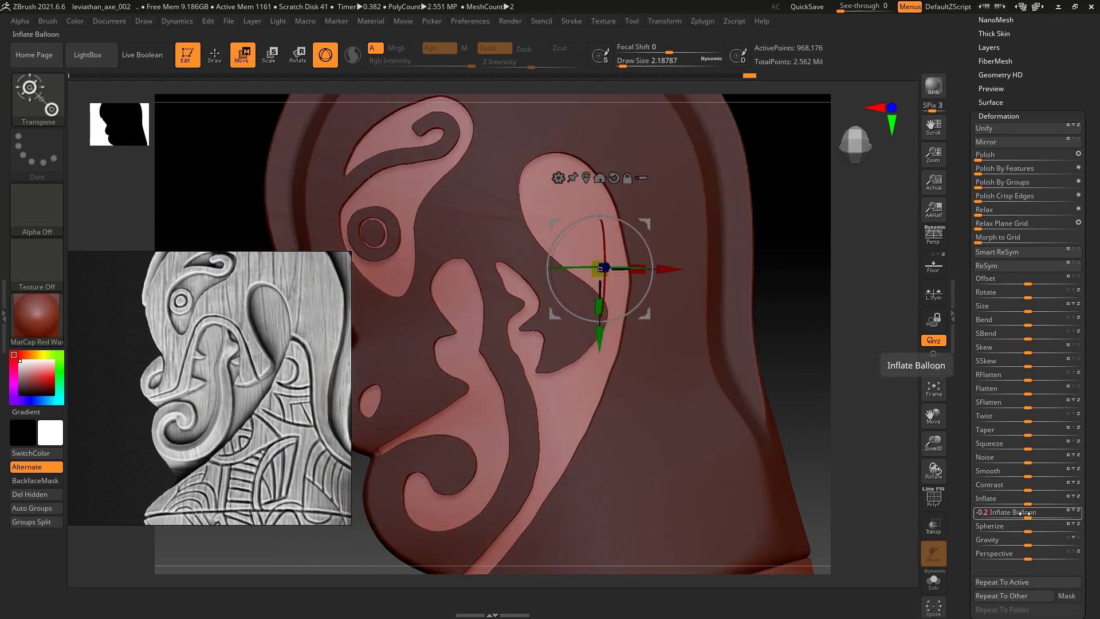
pyautogui.press('Return')
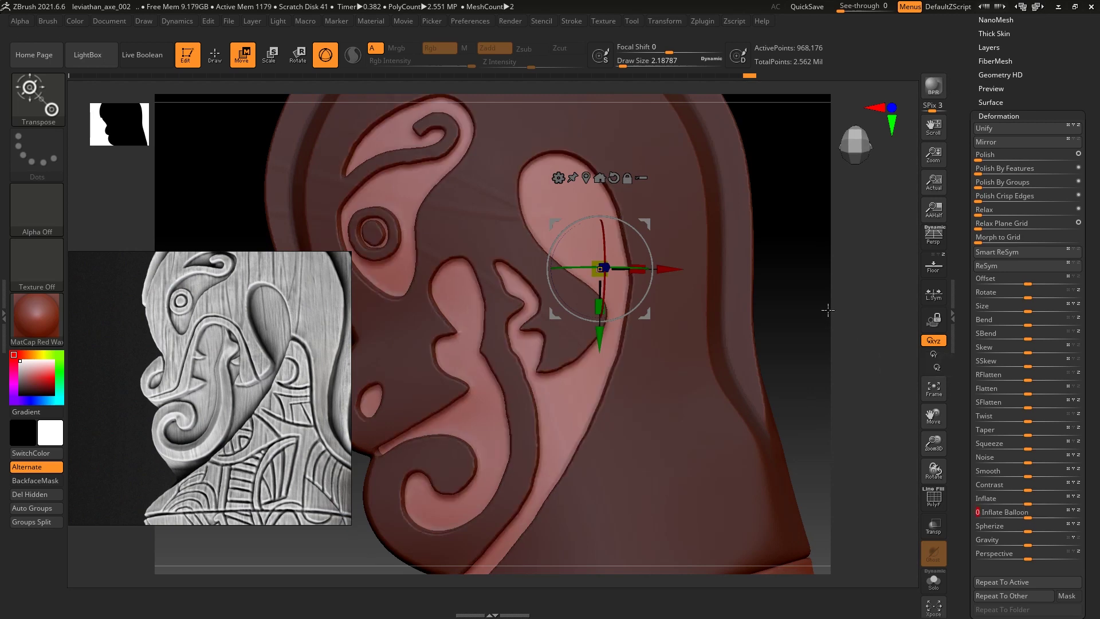
pyautogui.moveTo(829, 315); pyautogui.dragTo(836, 271)
pyautogui.hotkey('shift', 'f')
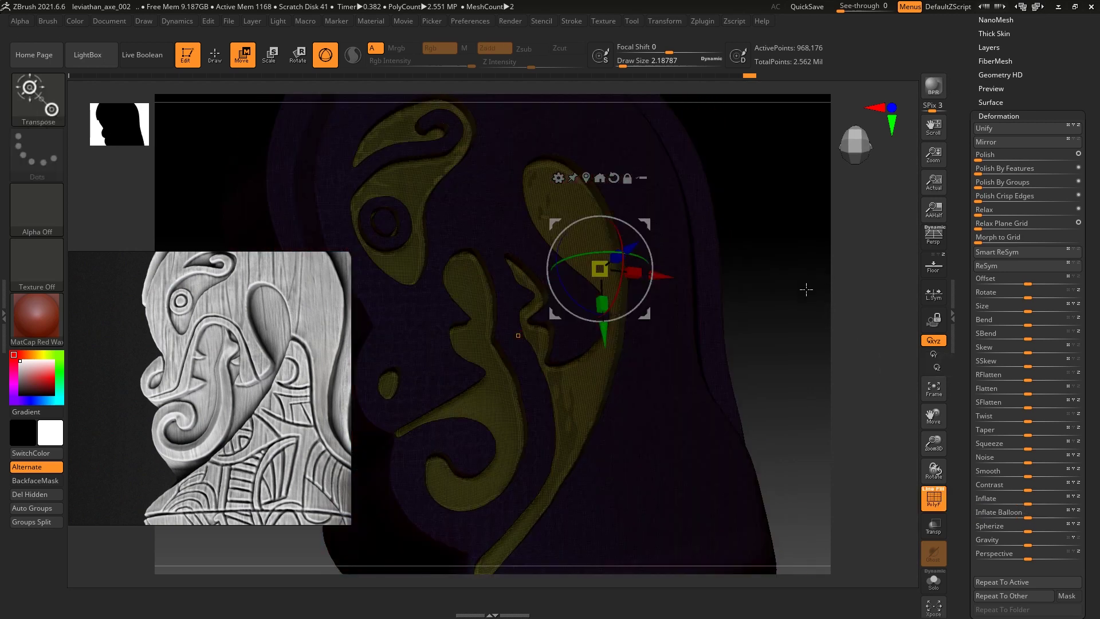
pyautogui.hotkey('shift', 'f')
pyautogui.moveTo(818, 325)
pyautogui.mouseDown()
pyautogui.moveTo(791, 227)
pyautogui.moveTo(752, 285)
pyautogui.mouseUp()
# Retry the balloon value entry, then Ctrl-drag to clear the mask
pyautogui.press('q')
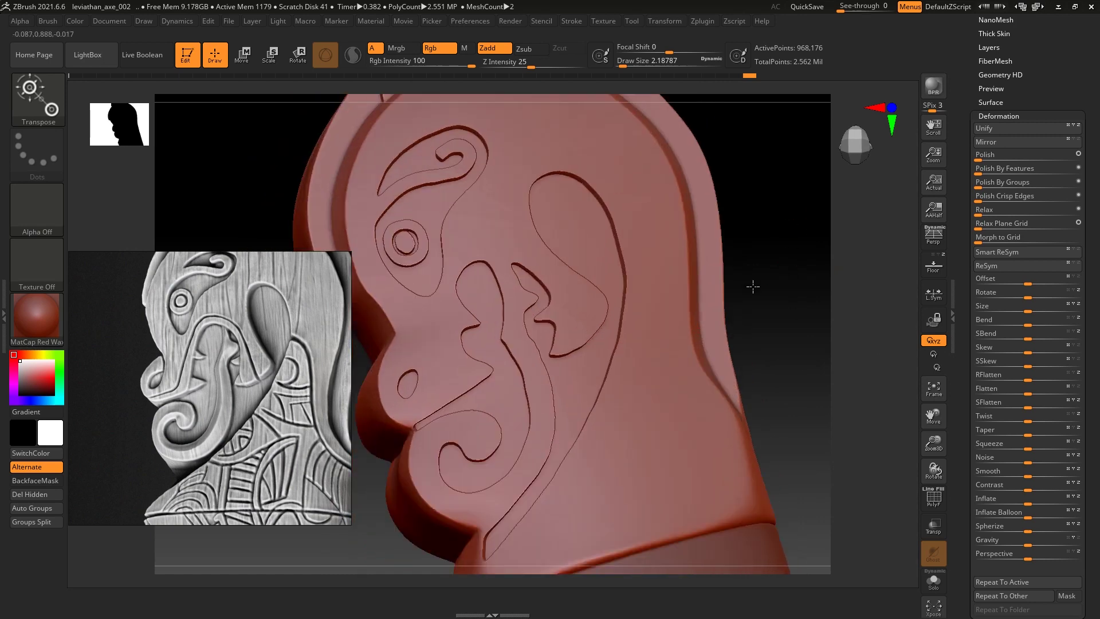
pyautogui.press('w')
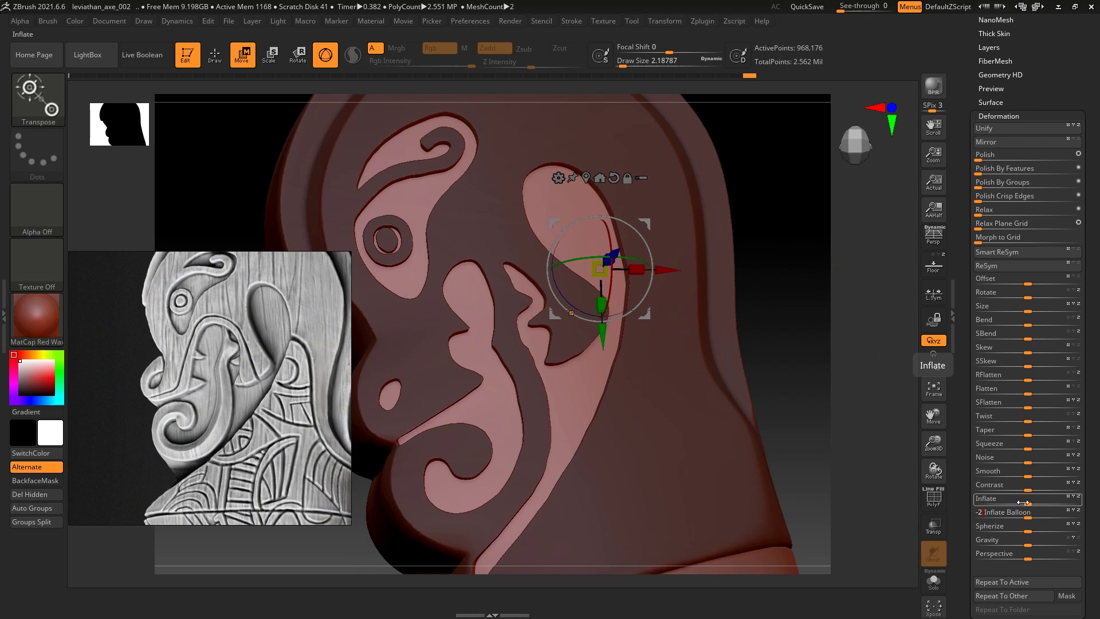
pyautogui.click(1023, 502)
pyautogui.hotkey('ctrl', 'z')
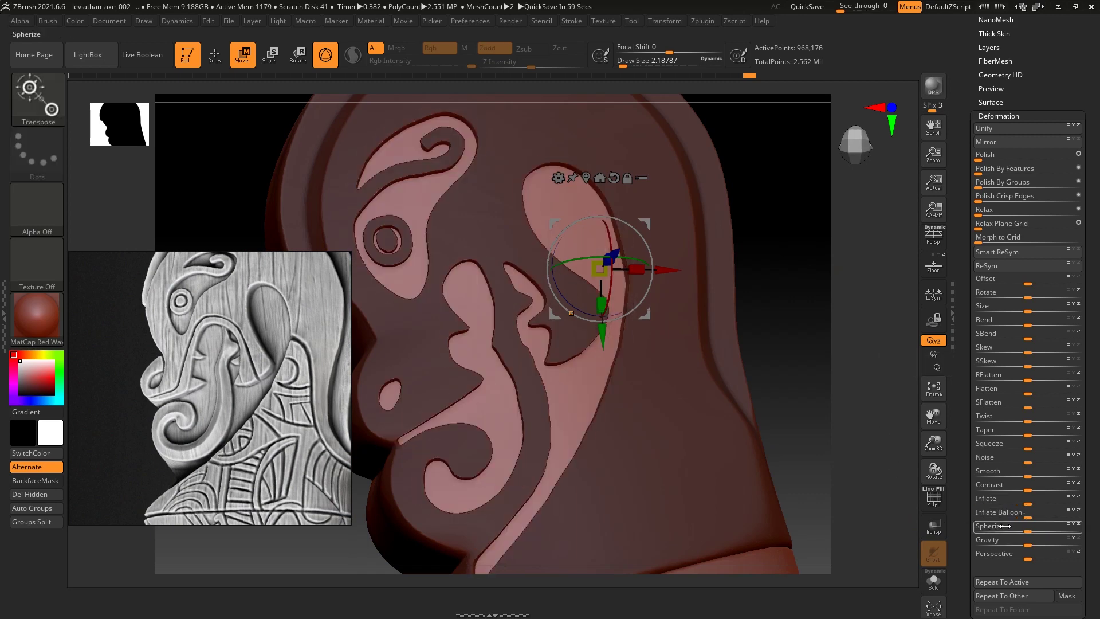
pyautogui.click(1014, 516)
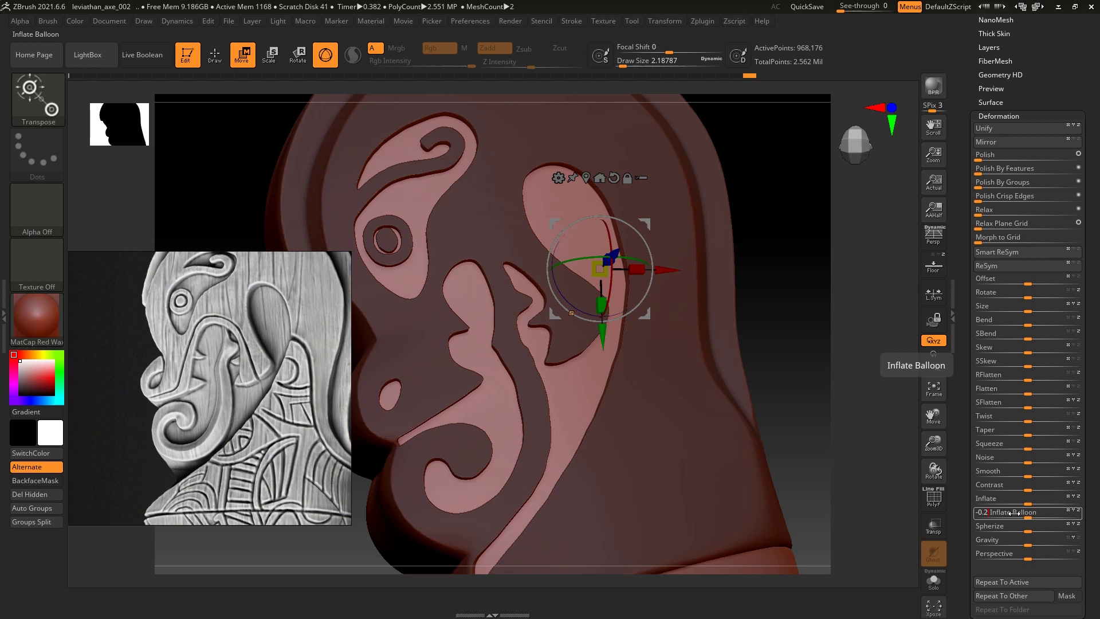
pyautogui.keyDown('ctrl'); pyautogui.click(802, 244); pyautogui.keyUp('ctrl')
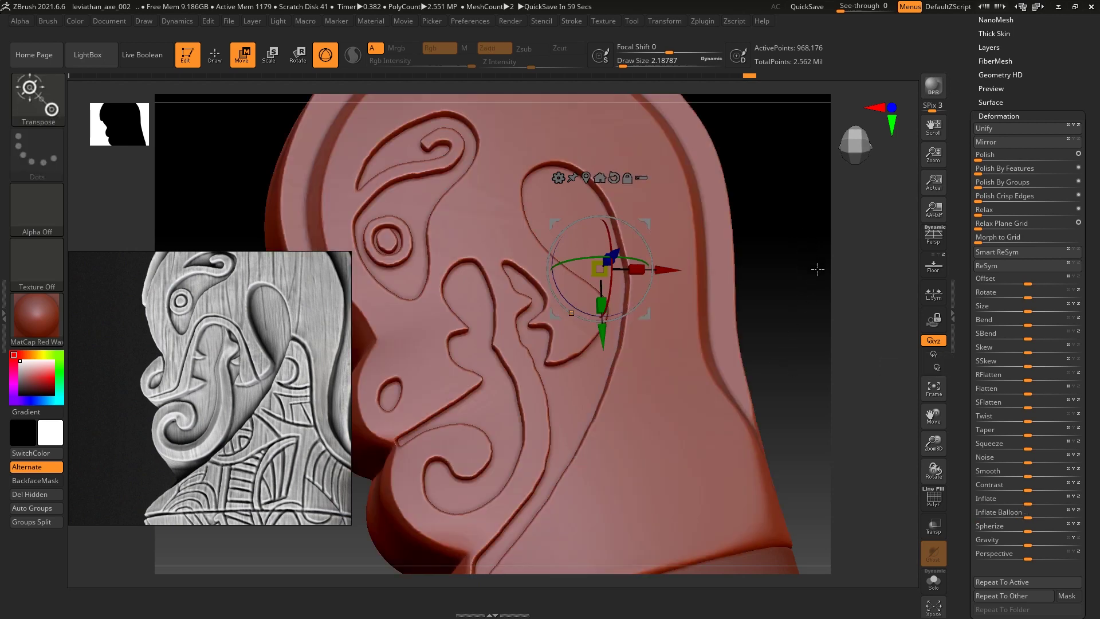
# Orbit and zoom around the carved-face relief, toggling between Draw (Q) and Move (W)
pyautogui.press('q')
pyautogui.moveTo(809, 279); pyautogui.dragTo(676, 303)
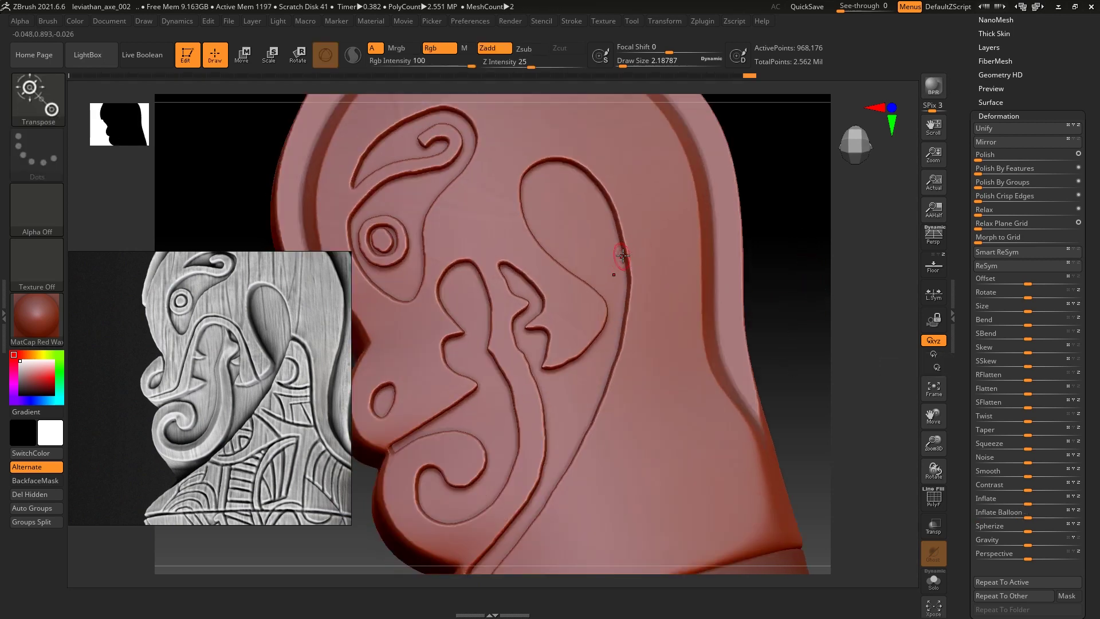
pyautogui.moveTo(813, 287)
pyautogui.mouseDown()
pyautogui.moveTo(825, 259)
pyautogui.moveTo(897, 436)
pyautogui.mouseUp()
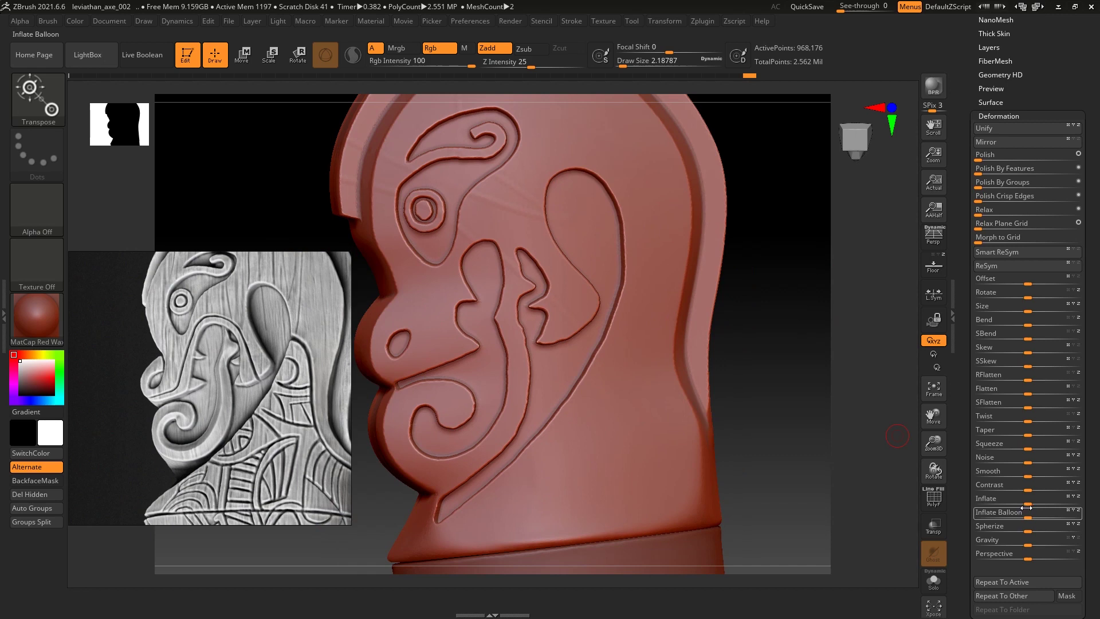
pyautogui.moveTo(769, 329)
pyautogui.mouseDown()
pyautogui.moveTo(804, 369)
pyautogui.moveTo(829, 346)
pyautogui.moveTo(815, 320)
pyautogui.mouseUp()
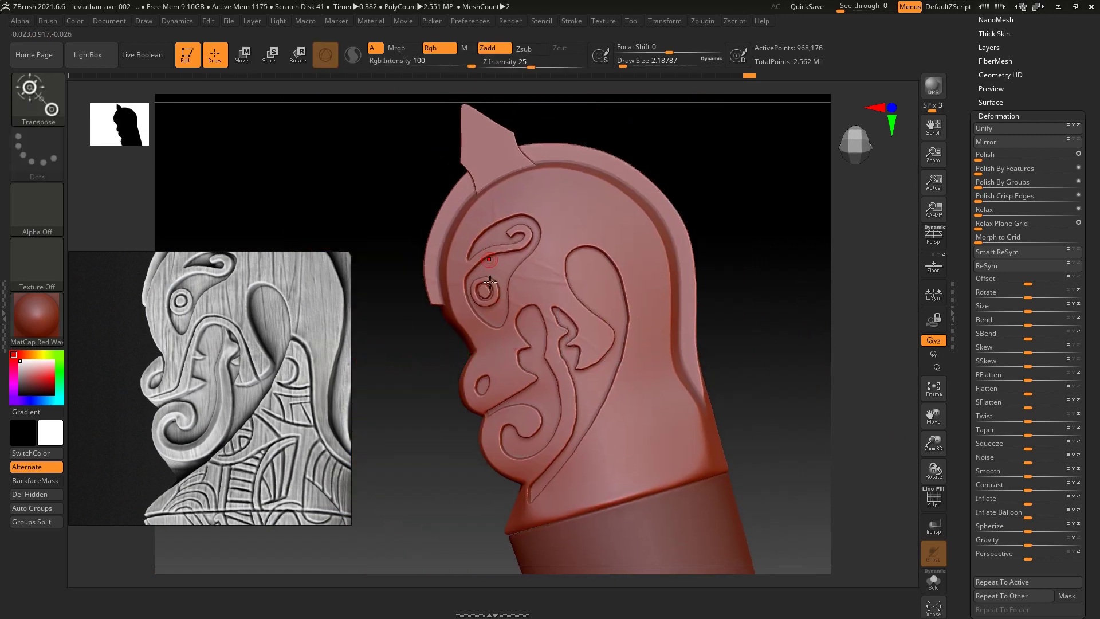
pyautogui.moveTo(745, 290); pyautogui.dragTo(761, 290)
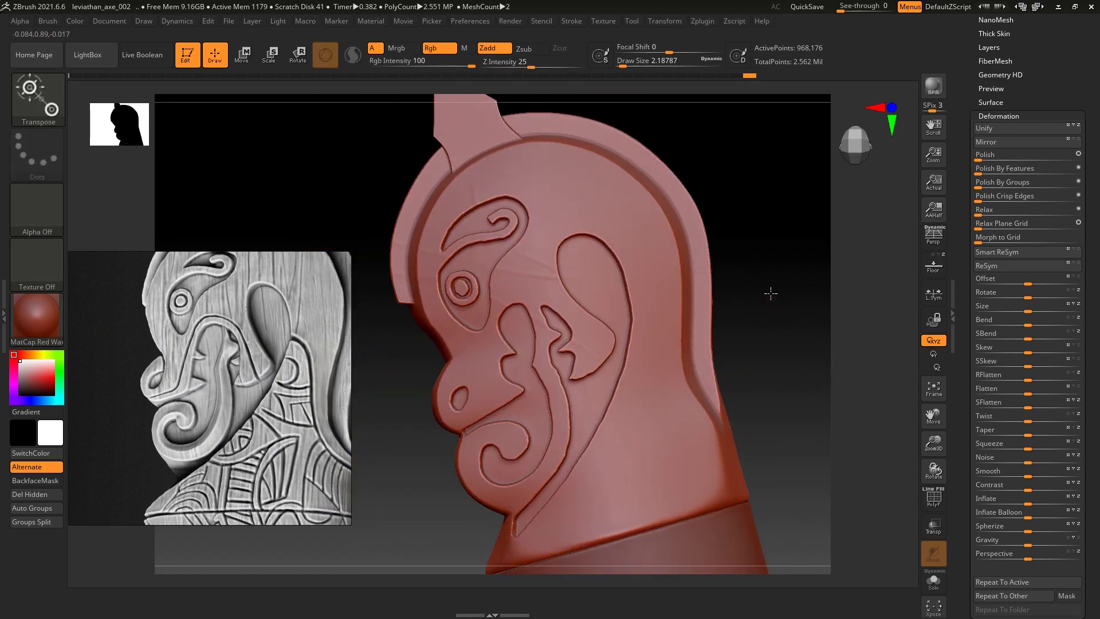
pyautogui.press('w')
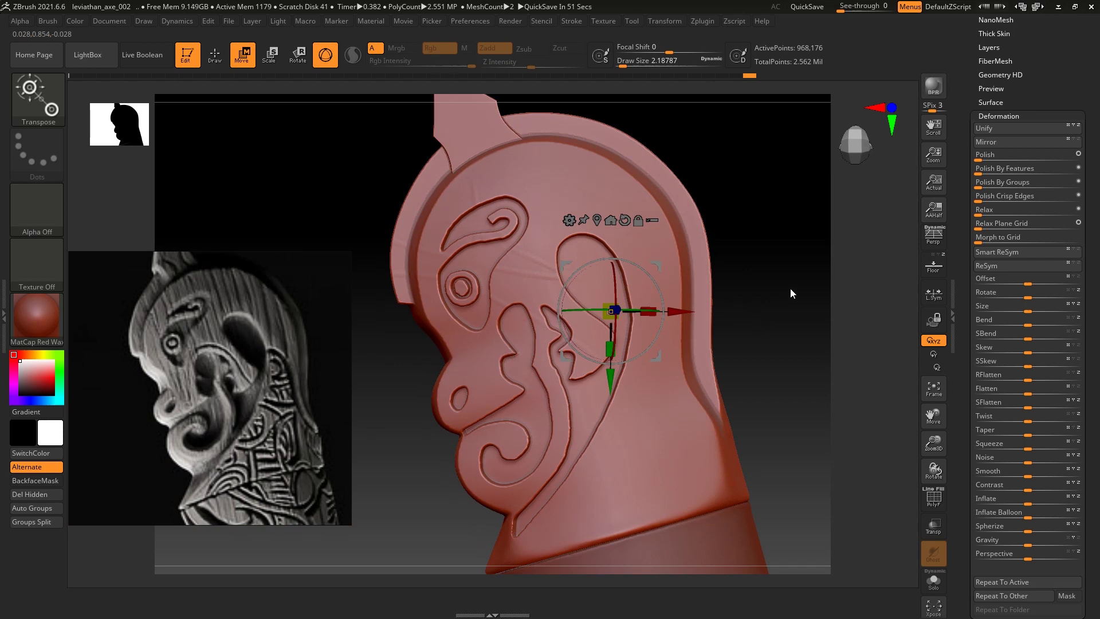
pyautogui.moveTo(806, 279)
pyautogui.mouseDown()
pyautogui.moveTo(793, 255)
pyautogui.moveTo(793, 269)
pyautogui.mouseUp()
pyautogui.press('q')
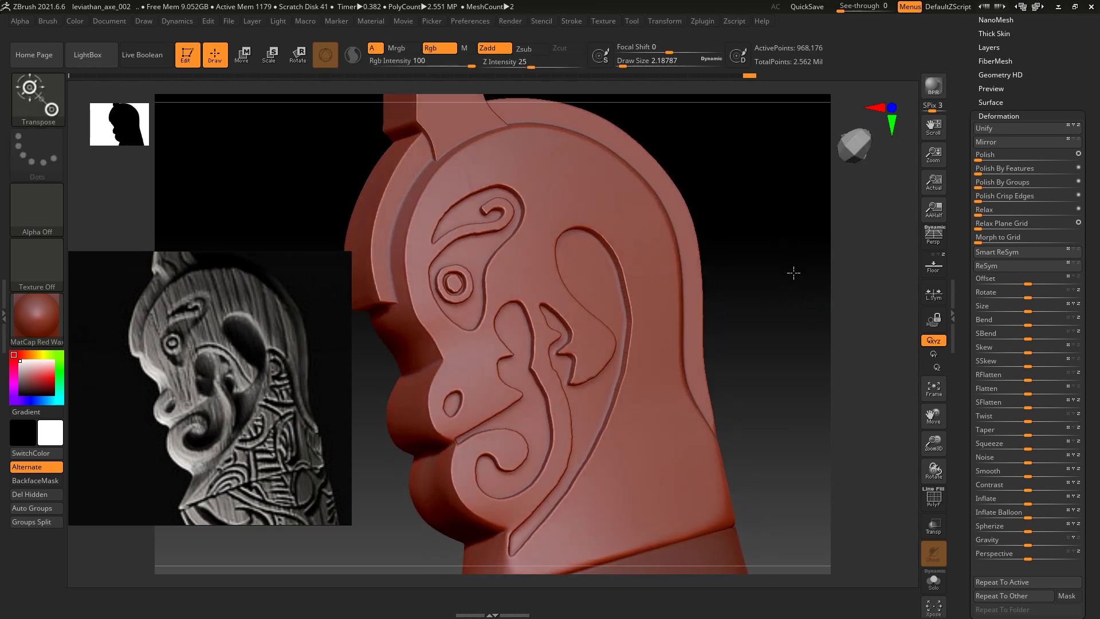